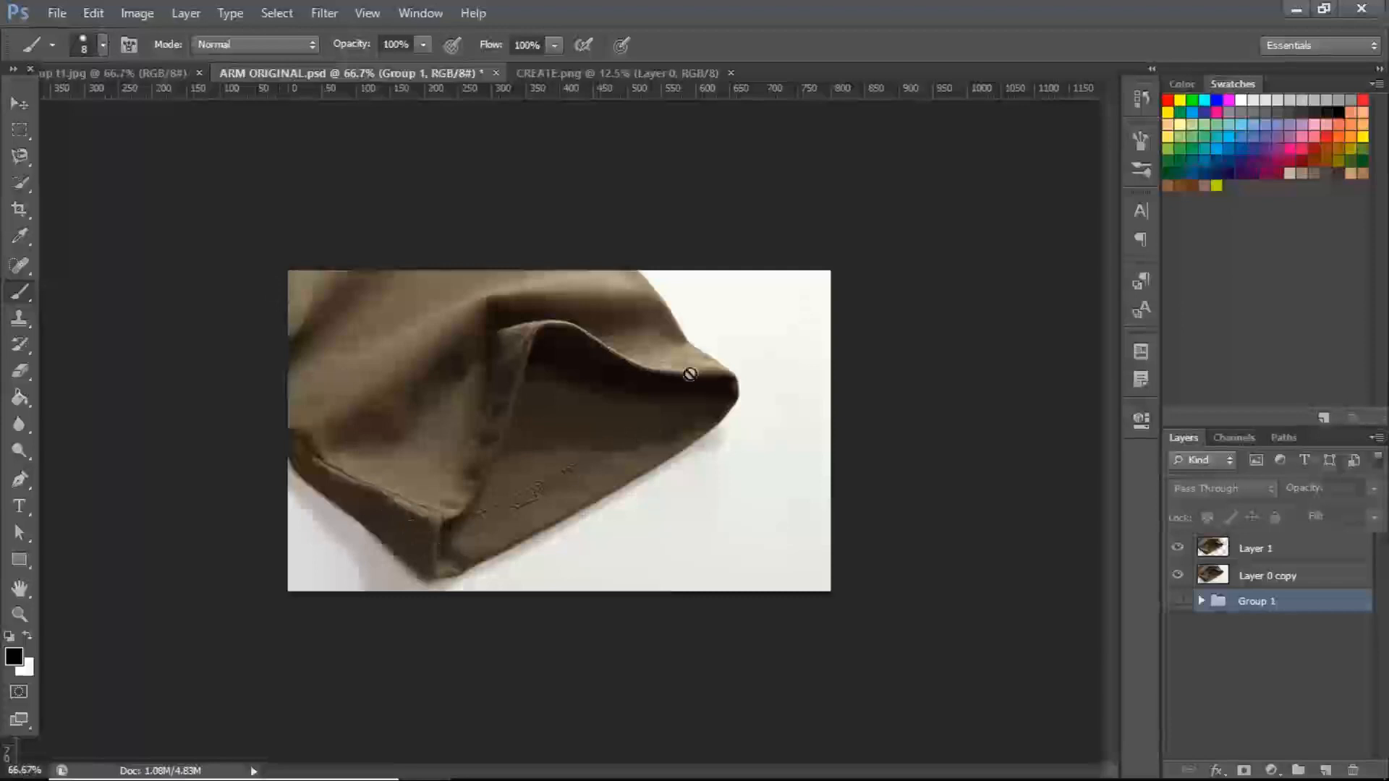
# - Outline the brown garment with the Magnetic Lasso tool, closing the selection at the starting point on its lower-left edge
pyautogui.click(19, 156)
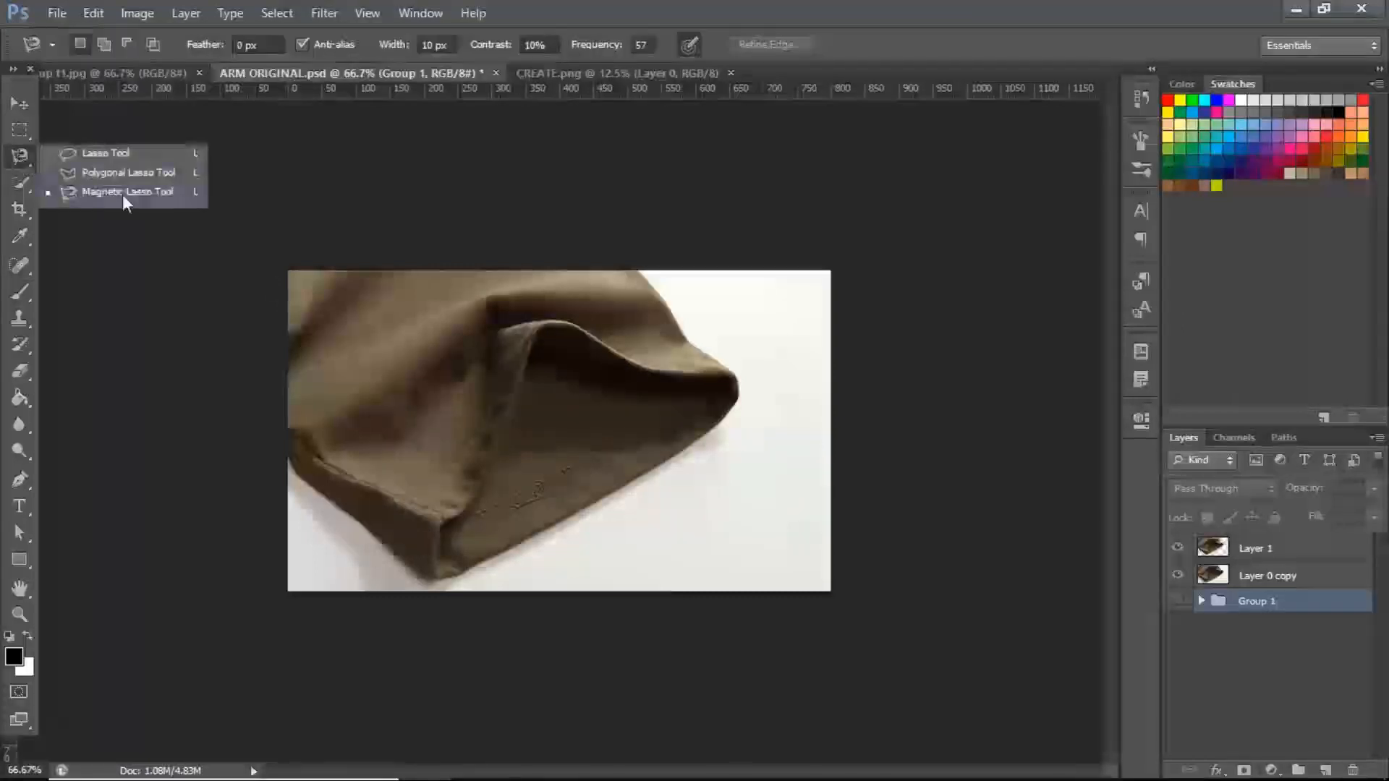
pyautogui.click(119, 190)
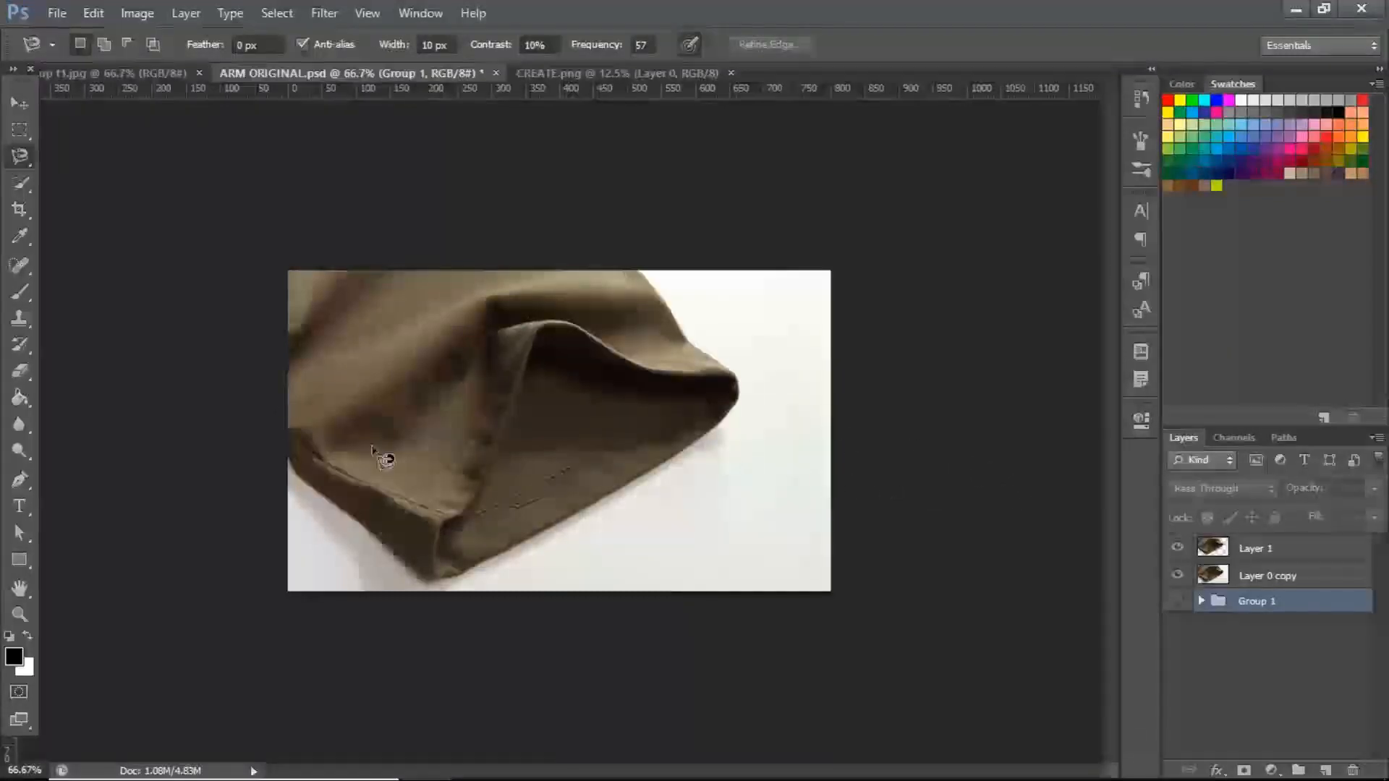
pyautogui.click(290, 456)
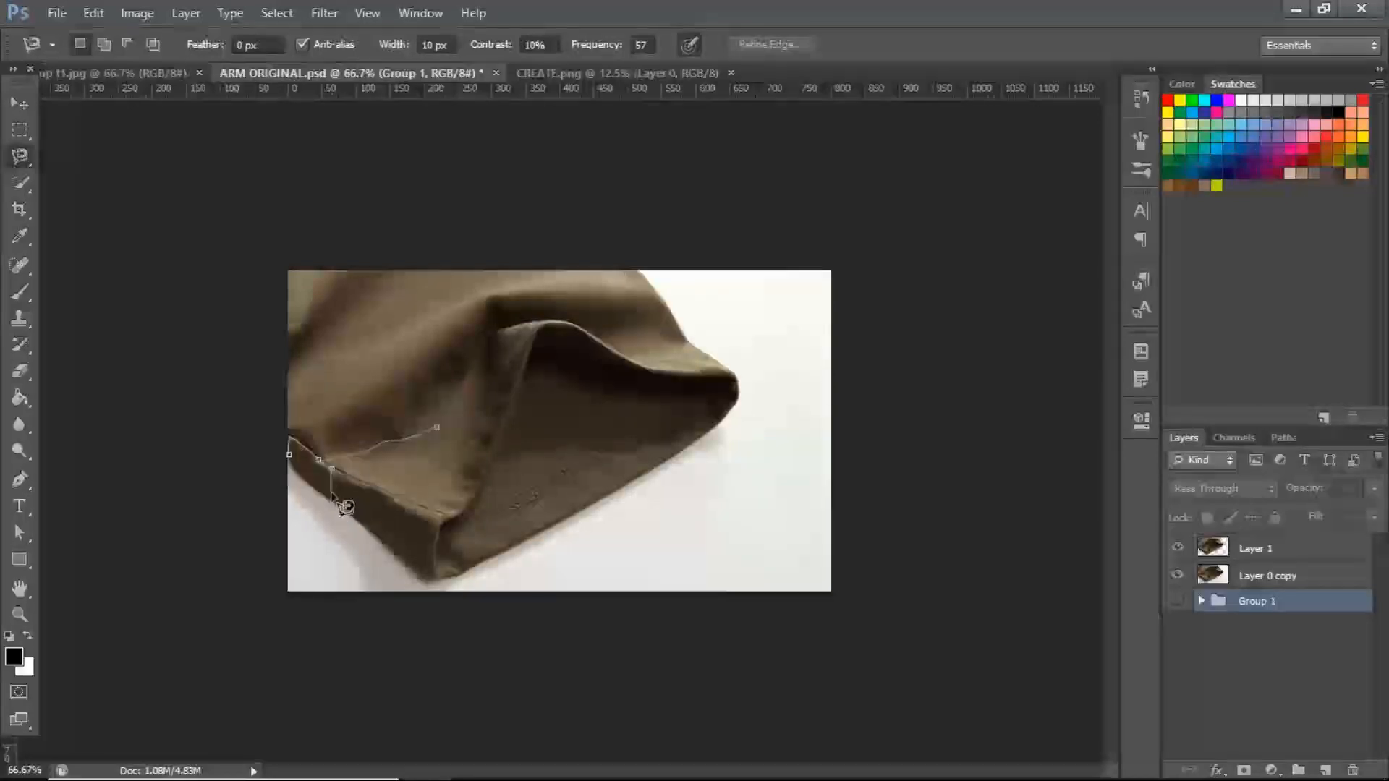
pyautogui.press('Escape')
pyautogui.click(289, 457)
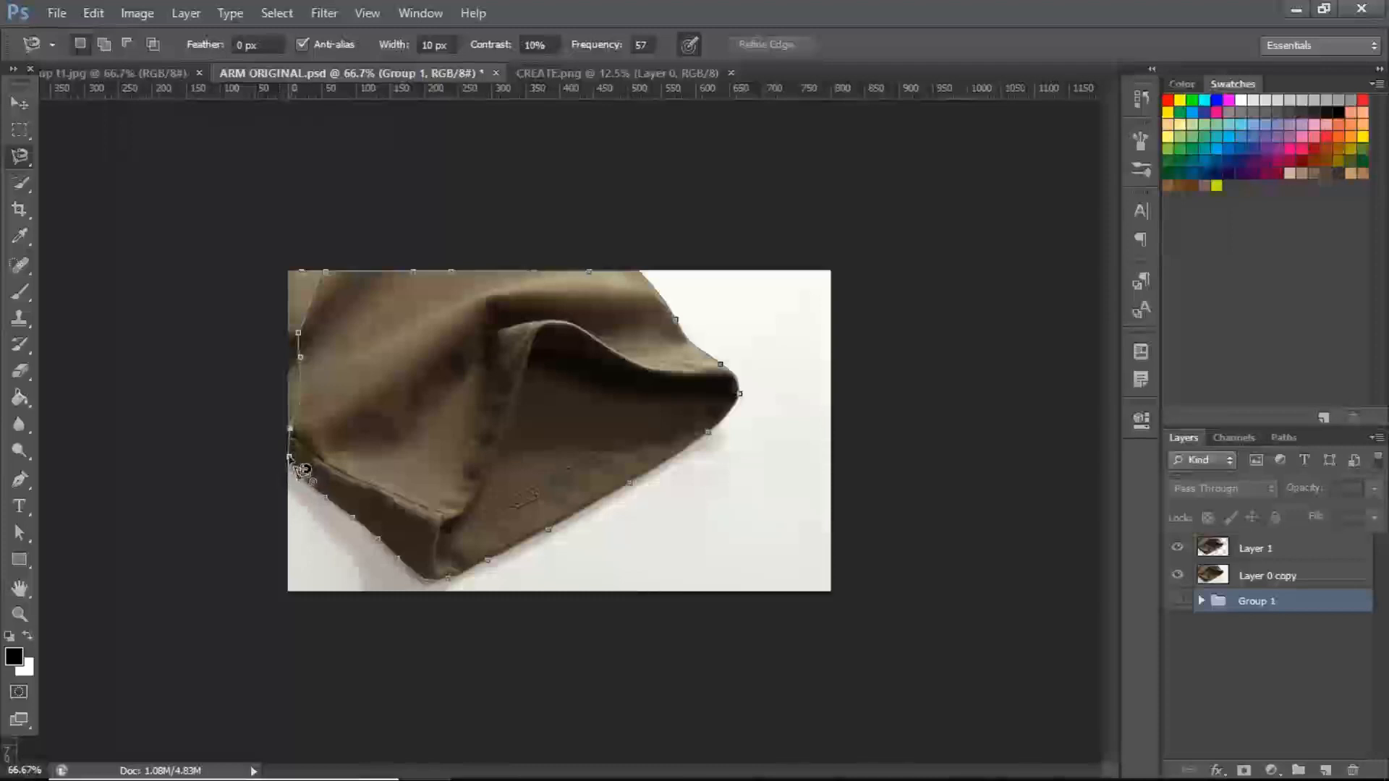
pyautogui.click(300, 470)
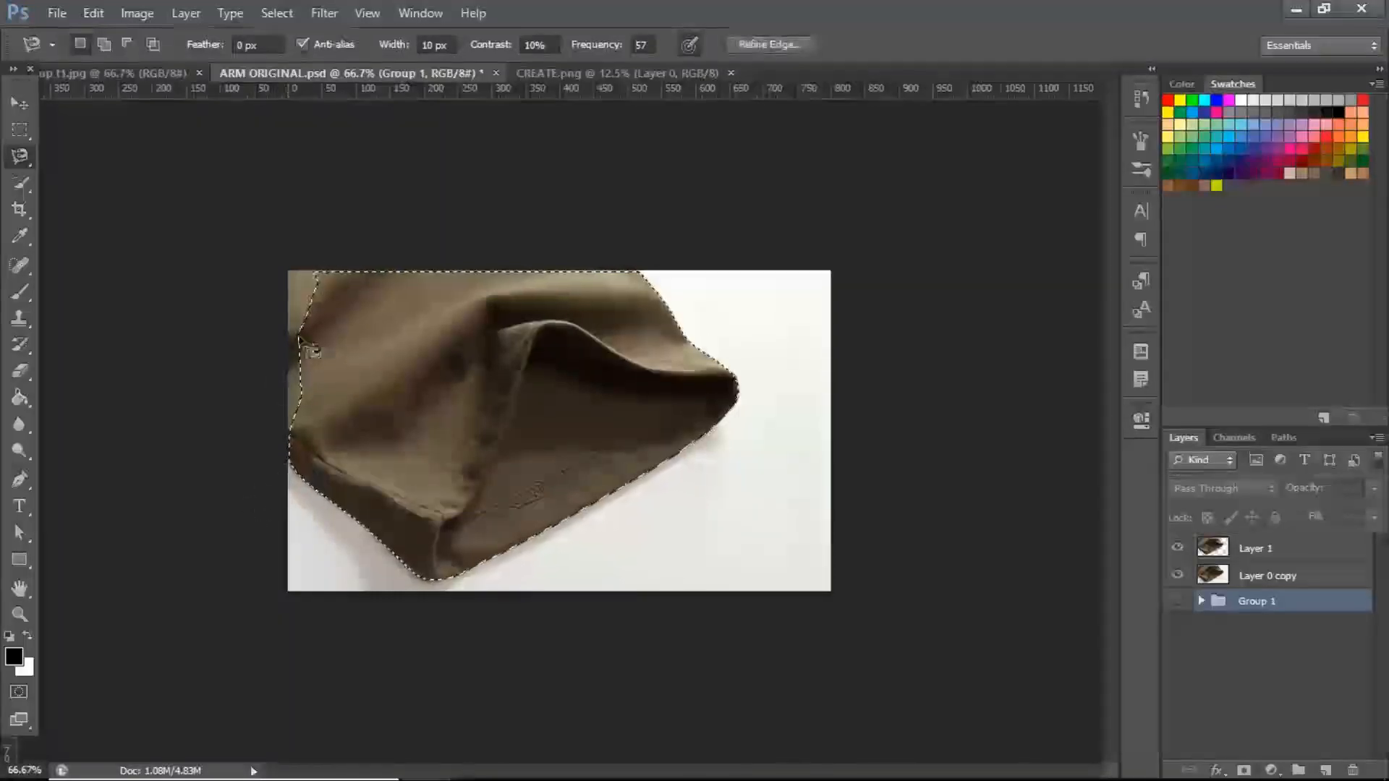
# - Enter Quick Mask mode and set the Brush tool's size to 50 px
pyautogui.click(18, 693)
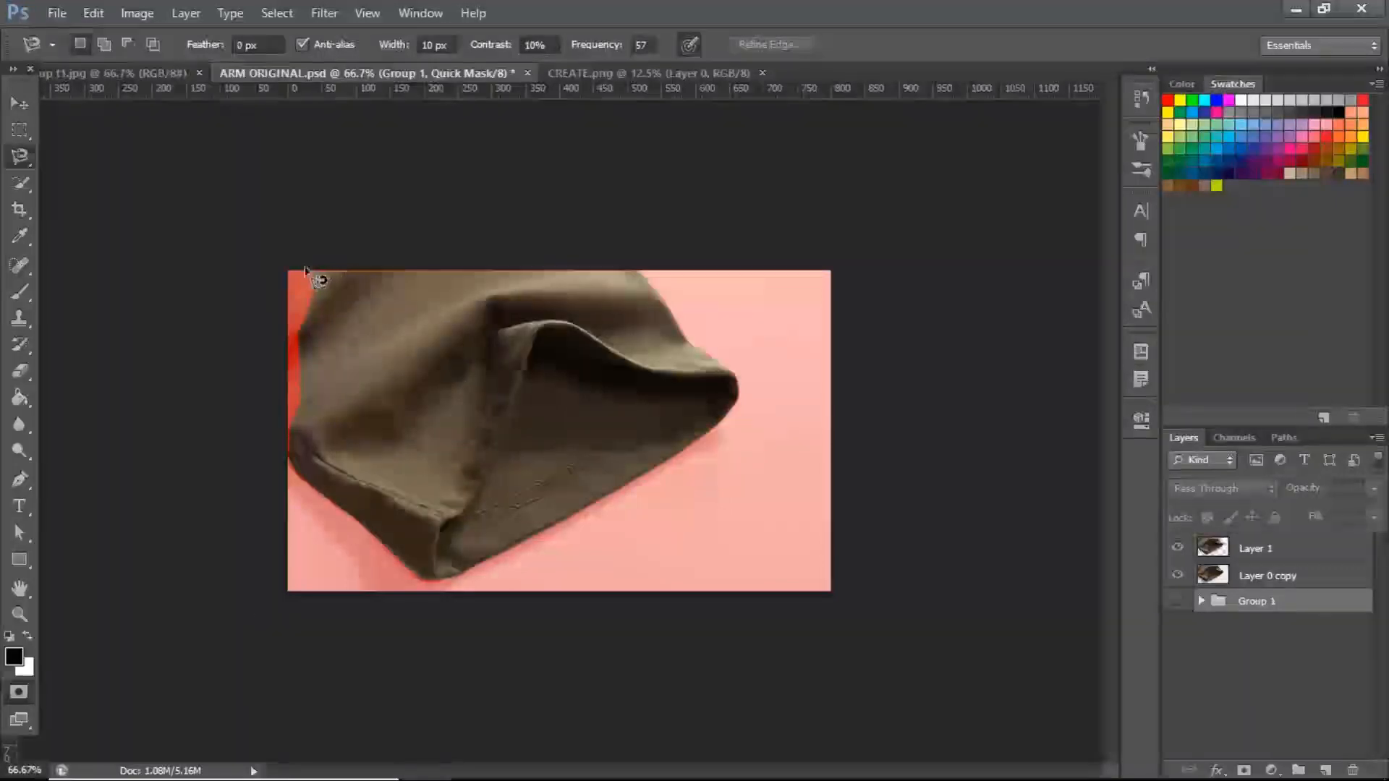
pyautogui.press('b')
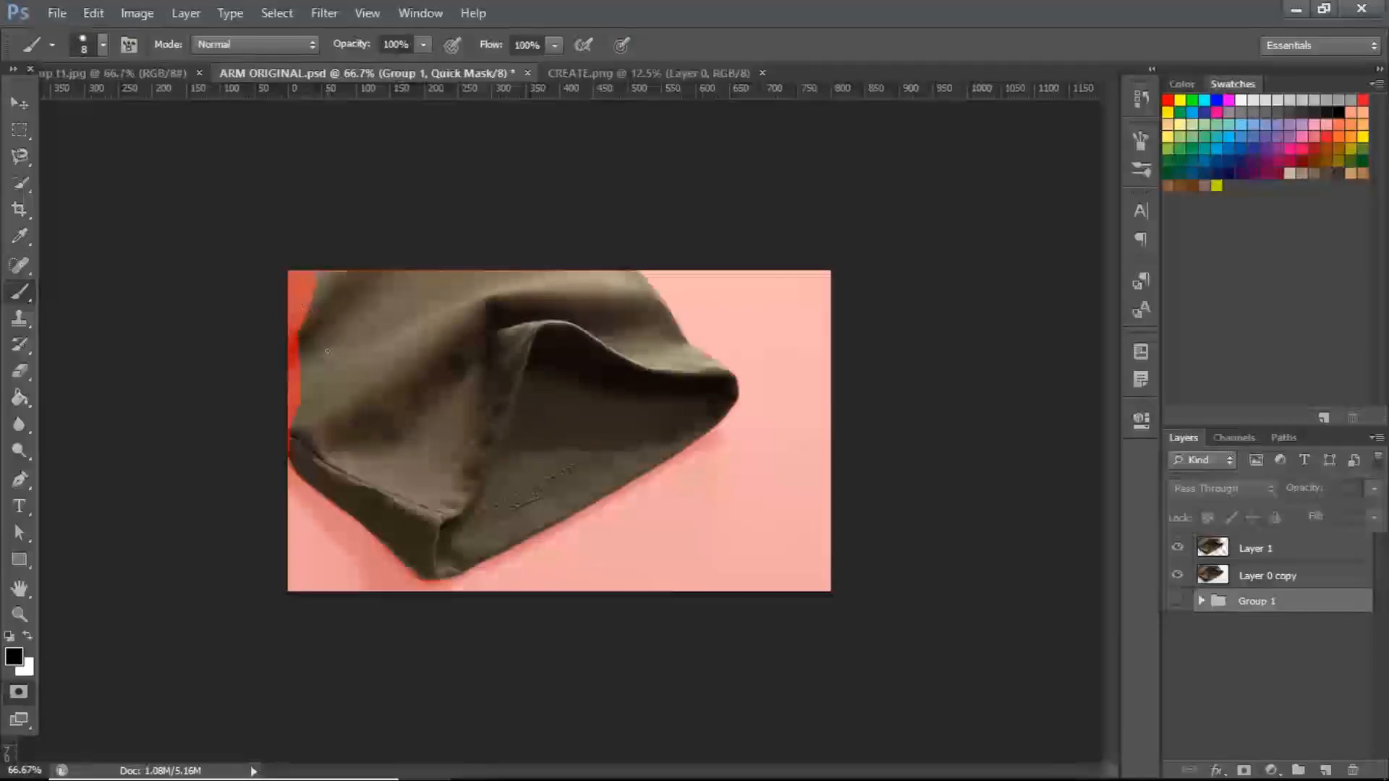
pyautogui.rightClick(15, 305)
pyautogui.click(101, 289)
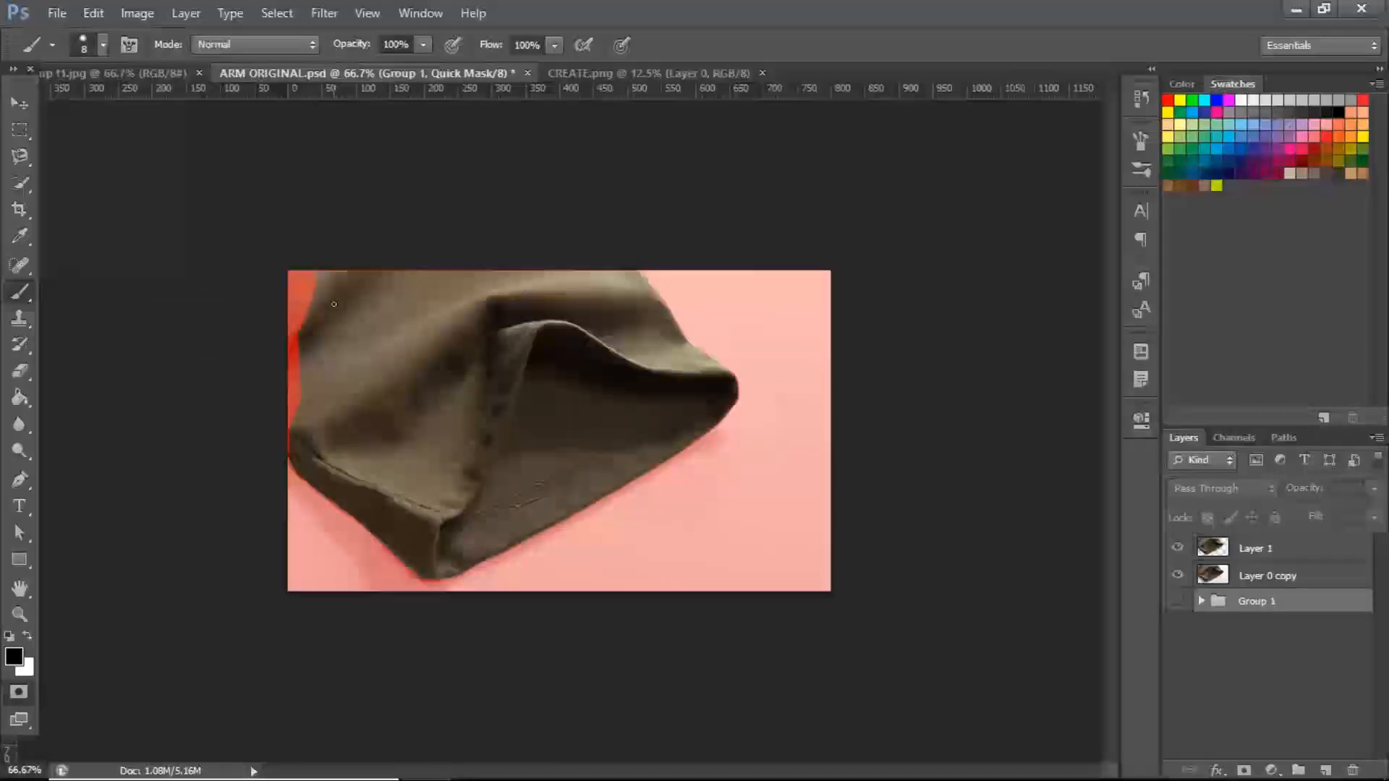
pyautogui.press(']')
pyautogui.press(']')
pyautogui.press(']')
pyautogui.press(']')
pyautogui.press('[')
pyautogui.press('[')
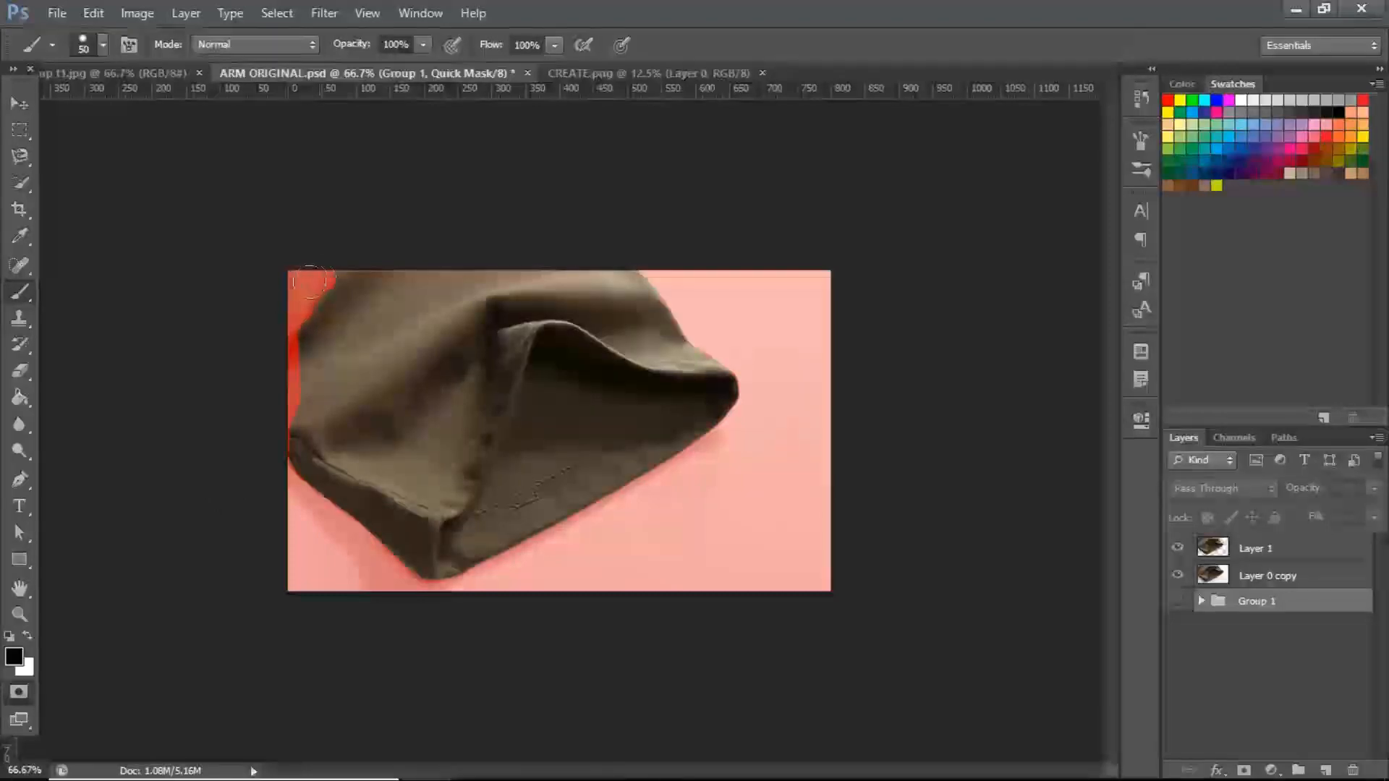
# - Paint with white along the garment's upper-left corner and left edge to add the missing fabric to the selection
pyautogui.moveTo(310, 281); pyautogui.dragTo(351, 276)
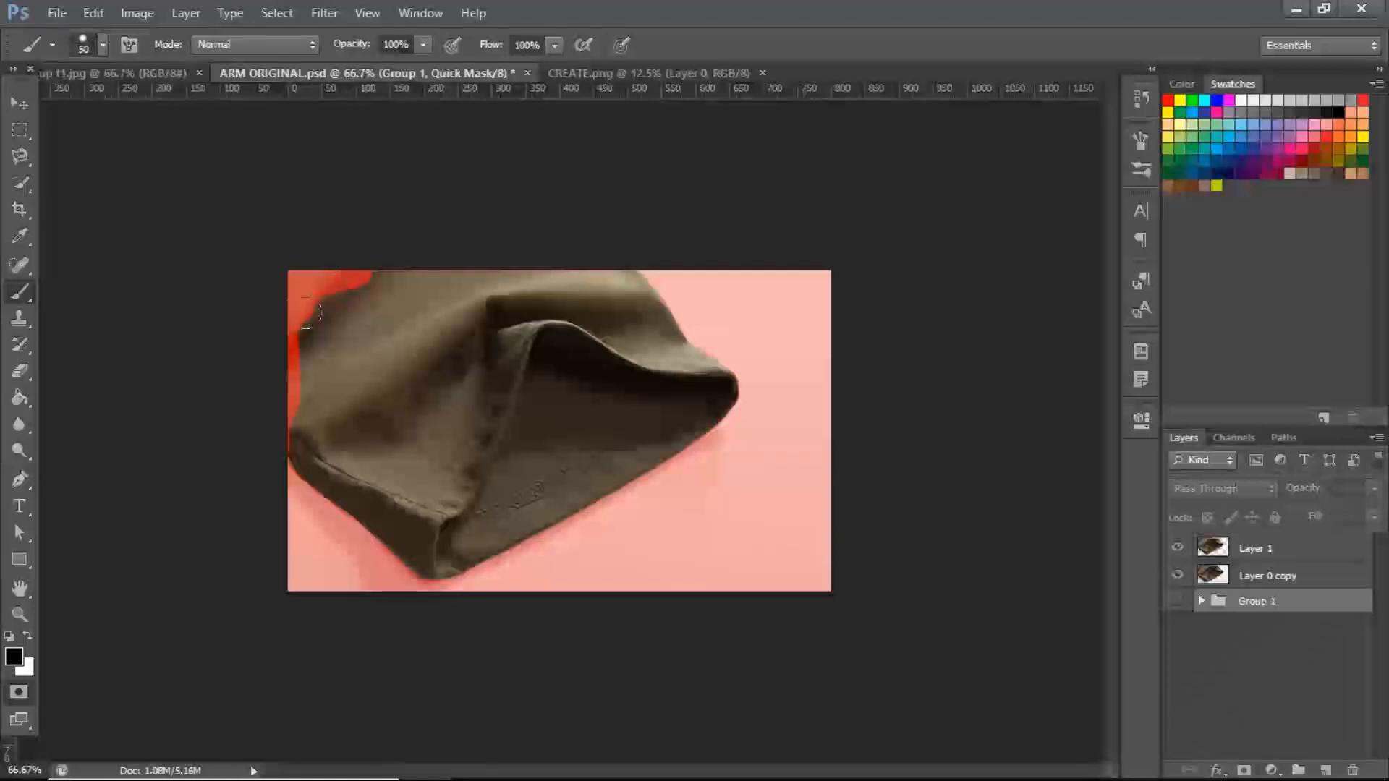
pyautogui.press('x')
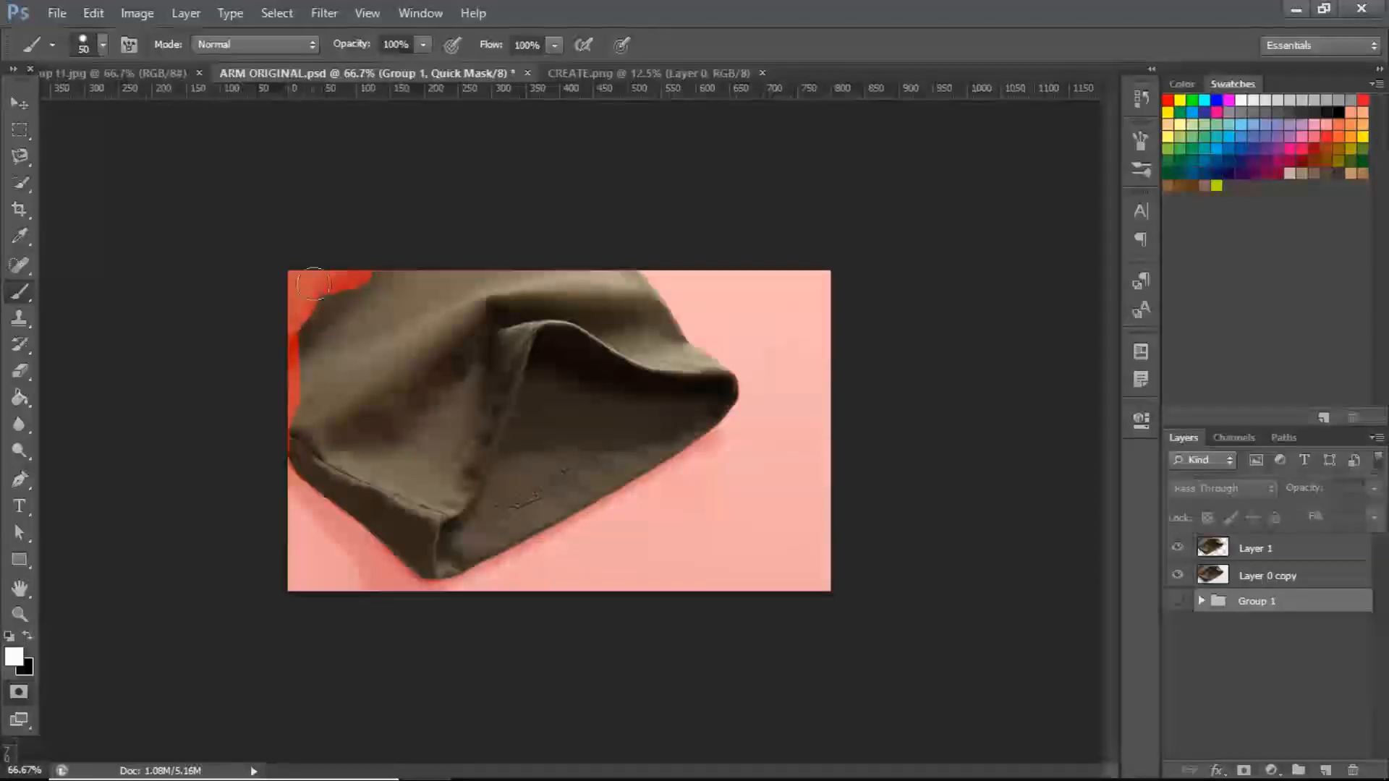
pyautogui.moveTo(304, 287)
pyautogui.mouseDown()
pyautogui.moveTo(289, 312)
pyautogui.moveTo(301, 287)
pyautogui.moveTo(283, 280)
pyautogui.moveTo(495, 276)
pyautogui.mouseUp()
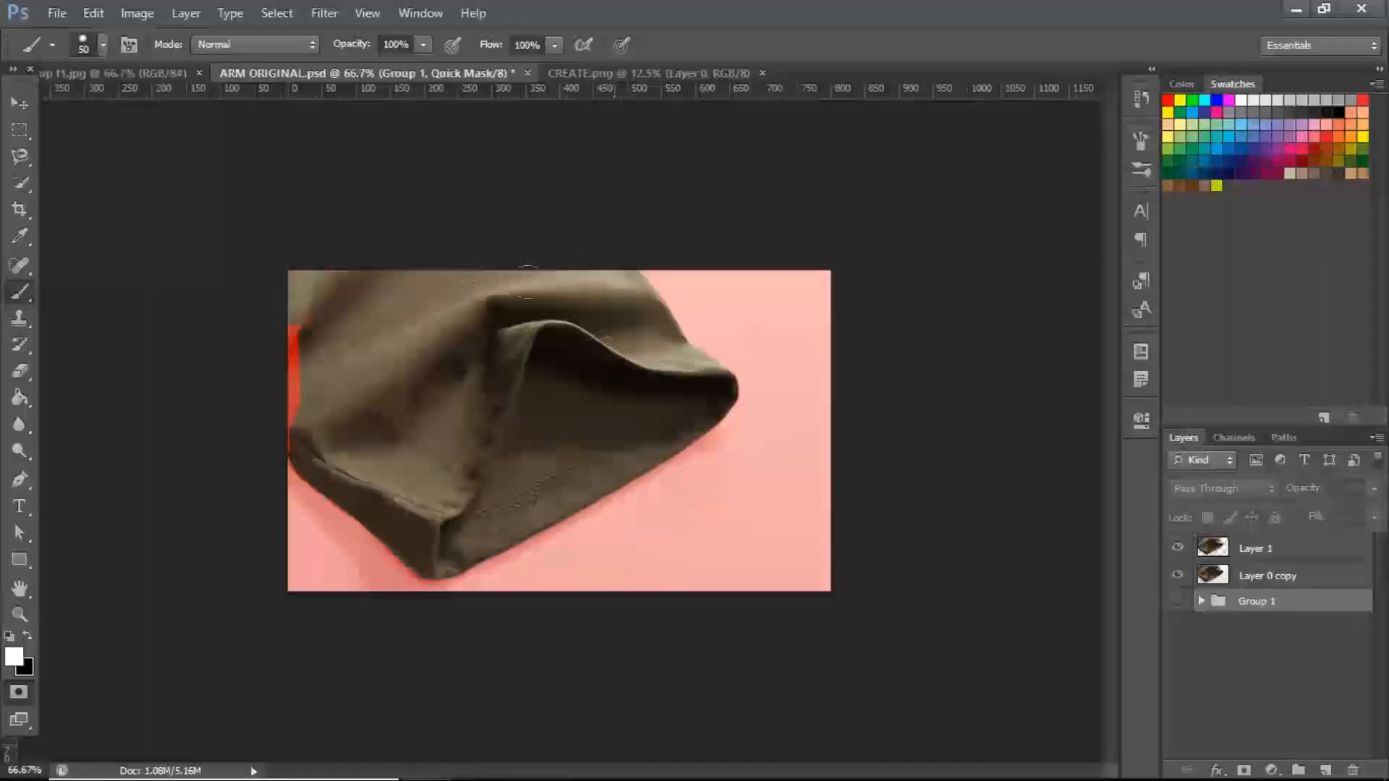
pyautogui.moveTo(289, 335)
pyautogui.mouseDown()
pyautogui.moveTo(283, 376)
pyautogui.moveTo(303, 441)
pyautogui.moveTo(313, 423)
pyautogui.mouseUp()
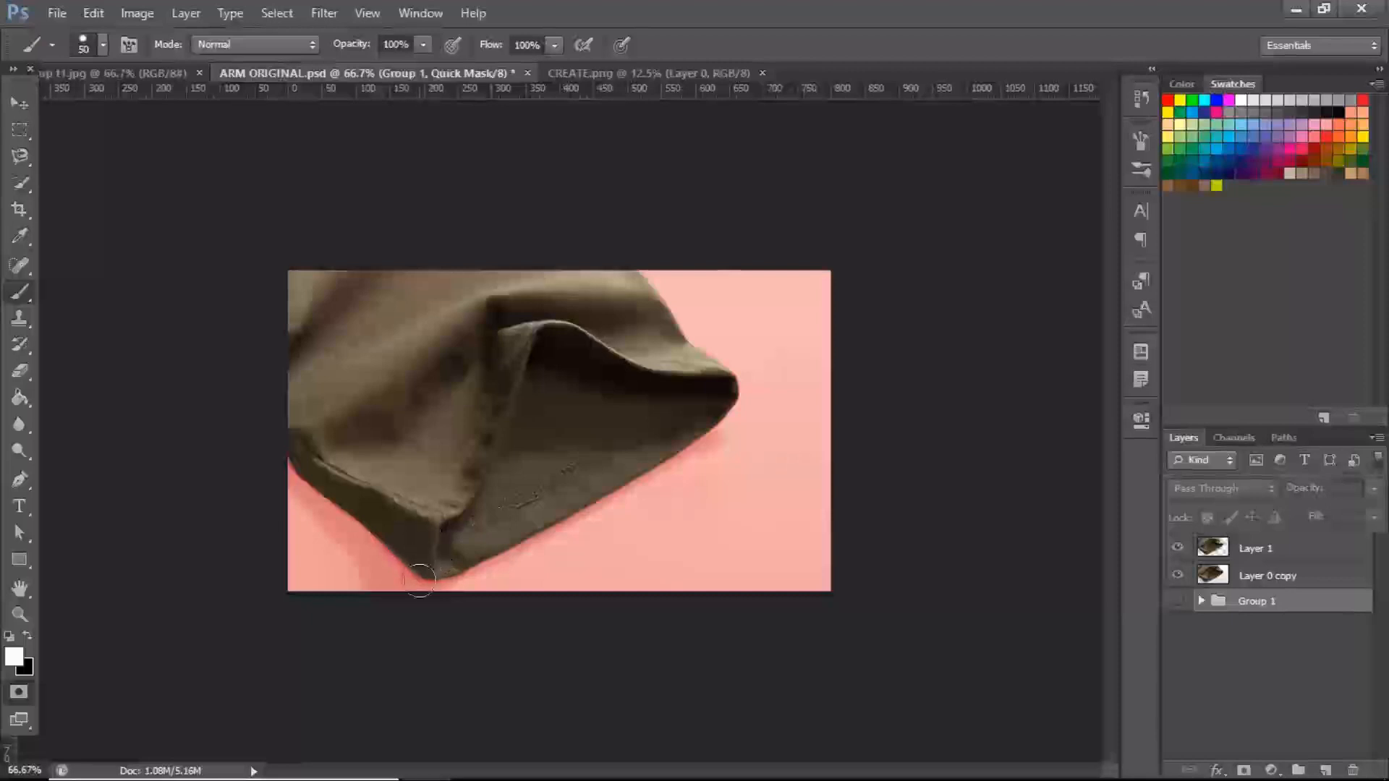
# - Mask out the area beside the garment's bottom corner with black and convert the Quick Mask back to a selection
pyautogui.press('x')
pyautogui.moveTo(417, 581); pyautogui.dragTo(410, 578)
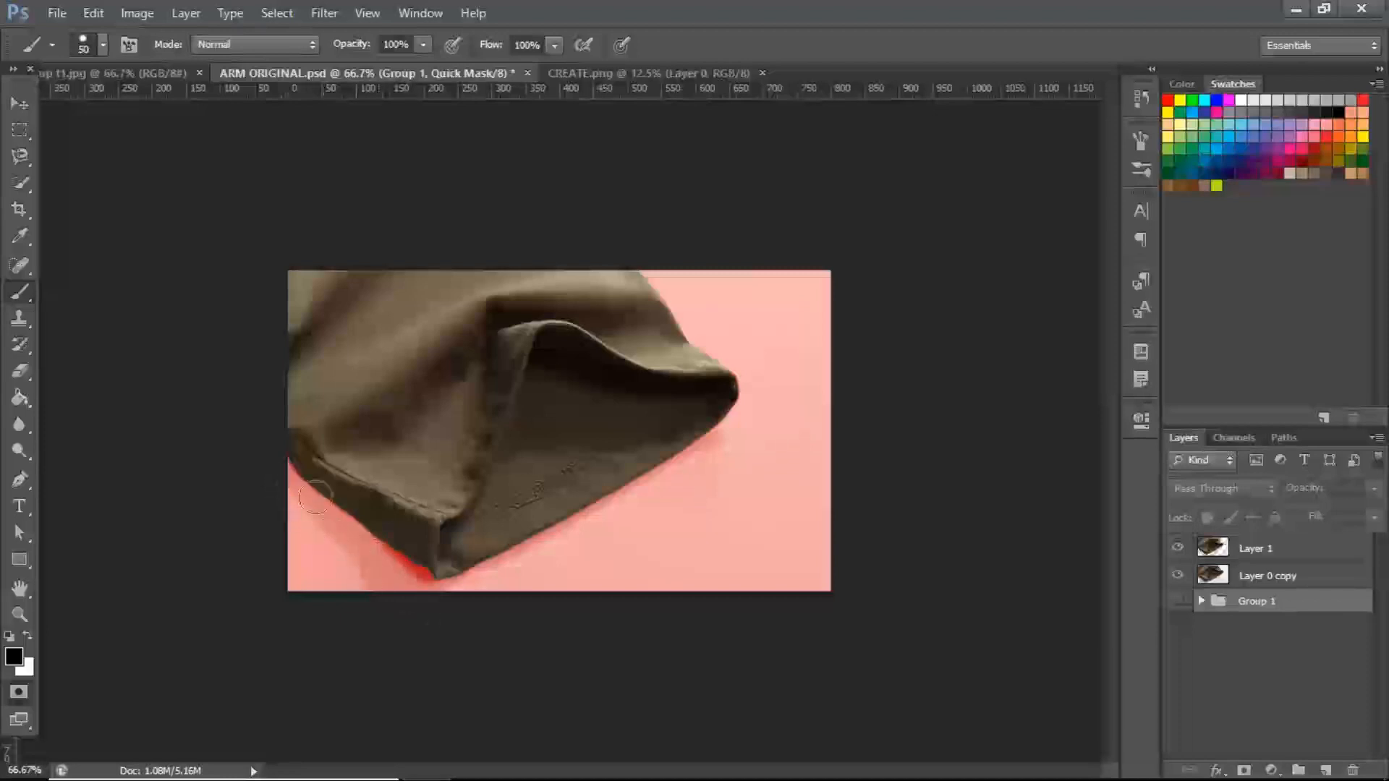
pyautogui.click(19, 692)
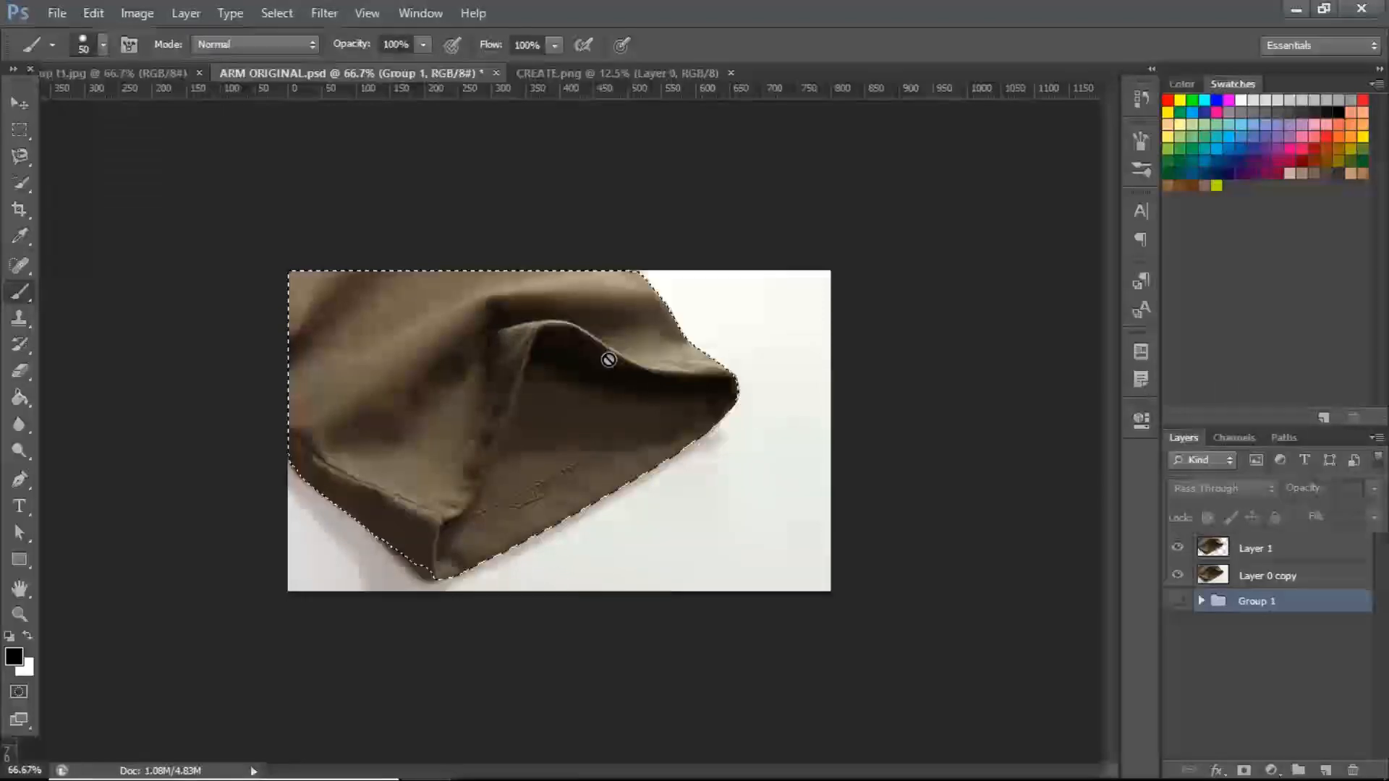
# - Add a new layer above Layer 0 copy and paste the copied image into it
pyautogui.click(1202, 602)
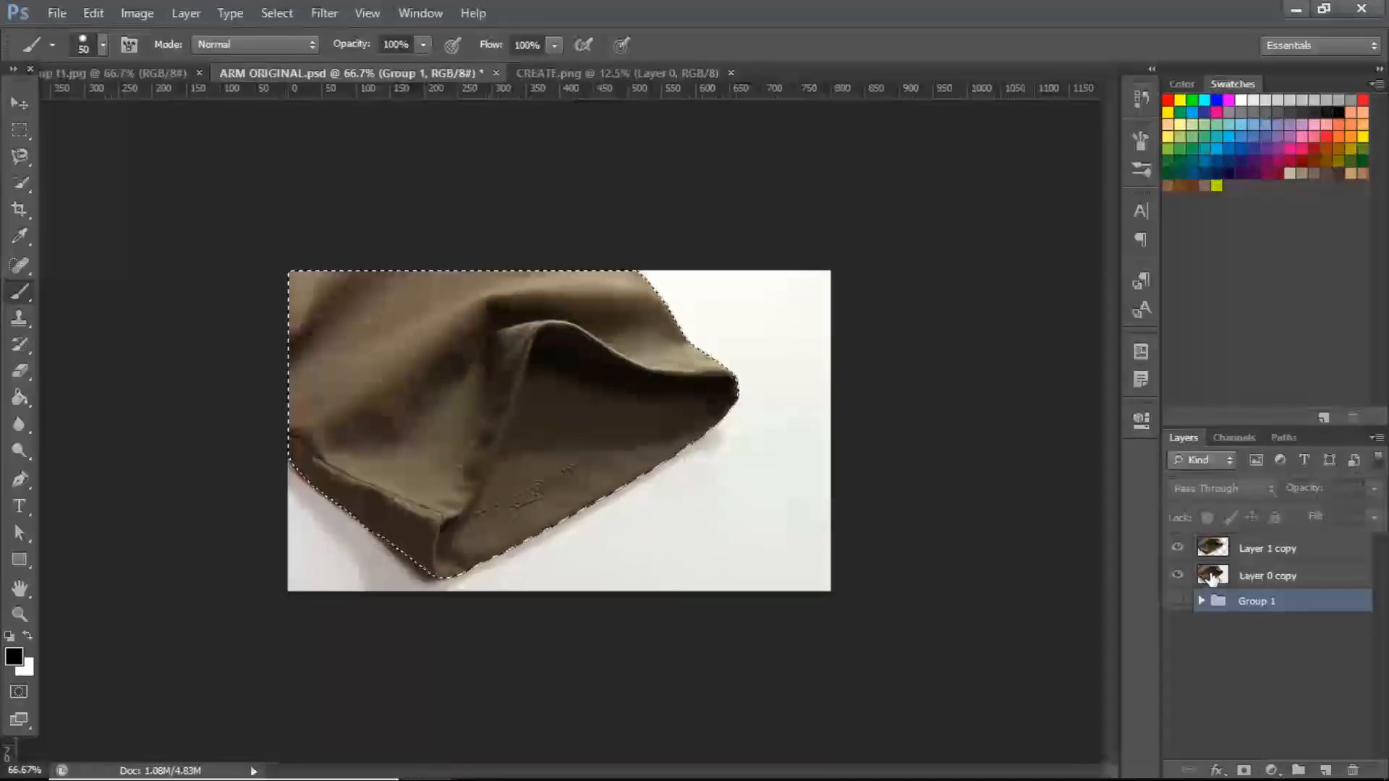
pyautogui.click(1214, 577)
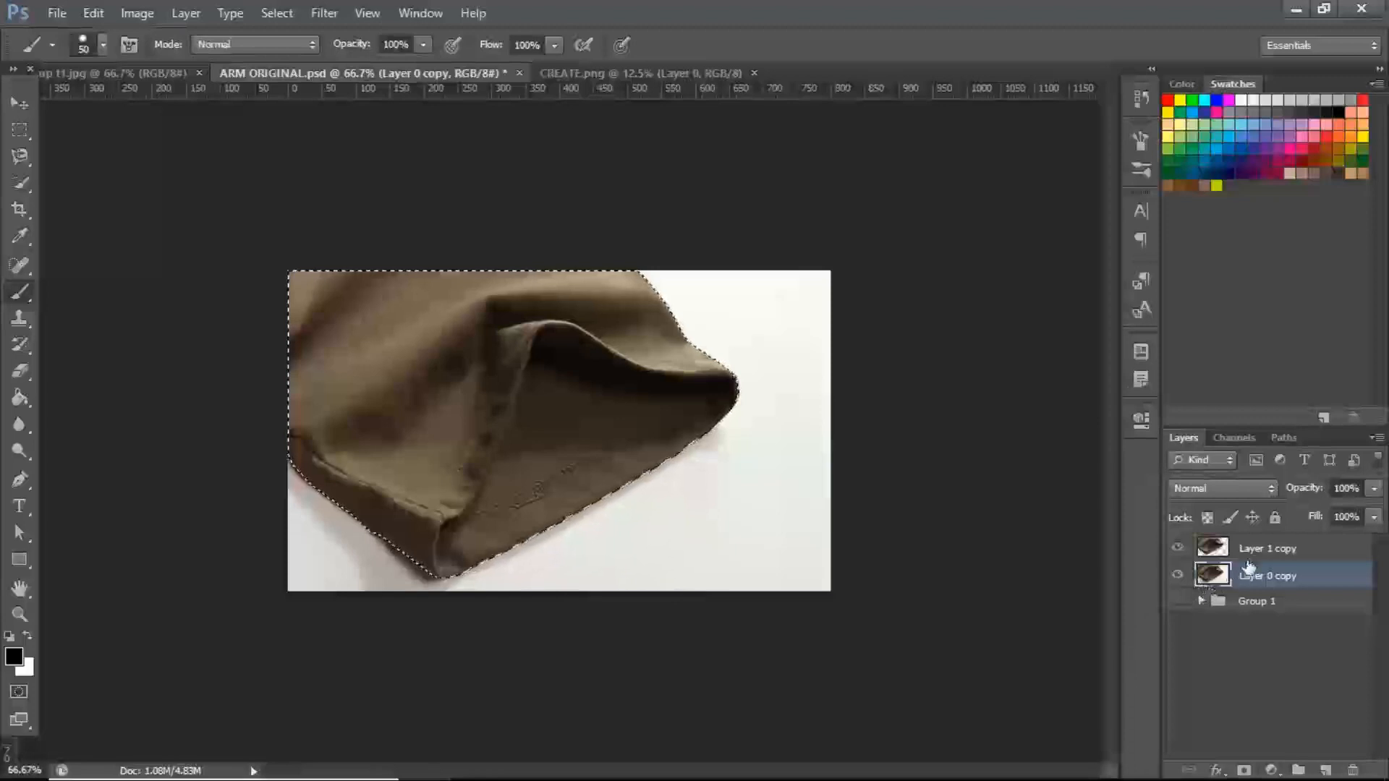
pyautogui.click(1327, 769)
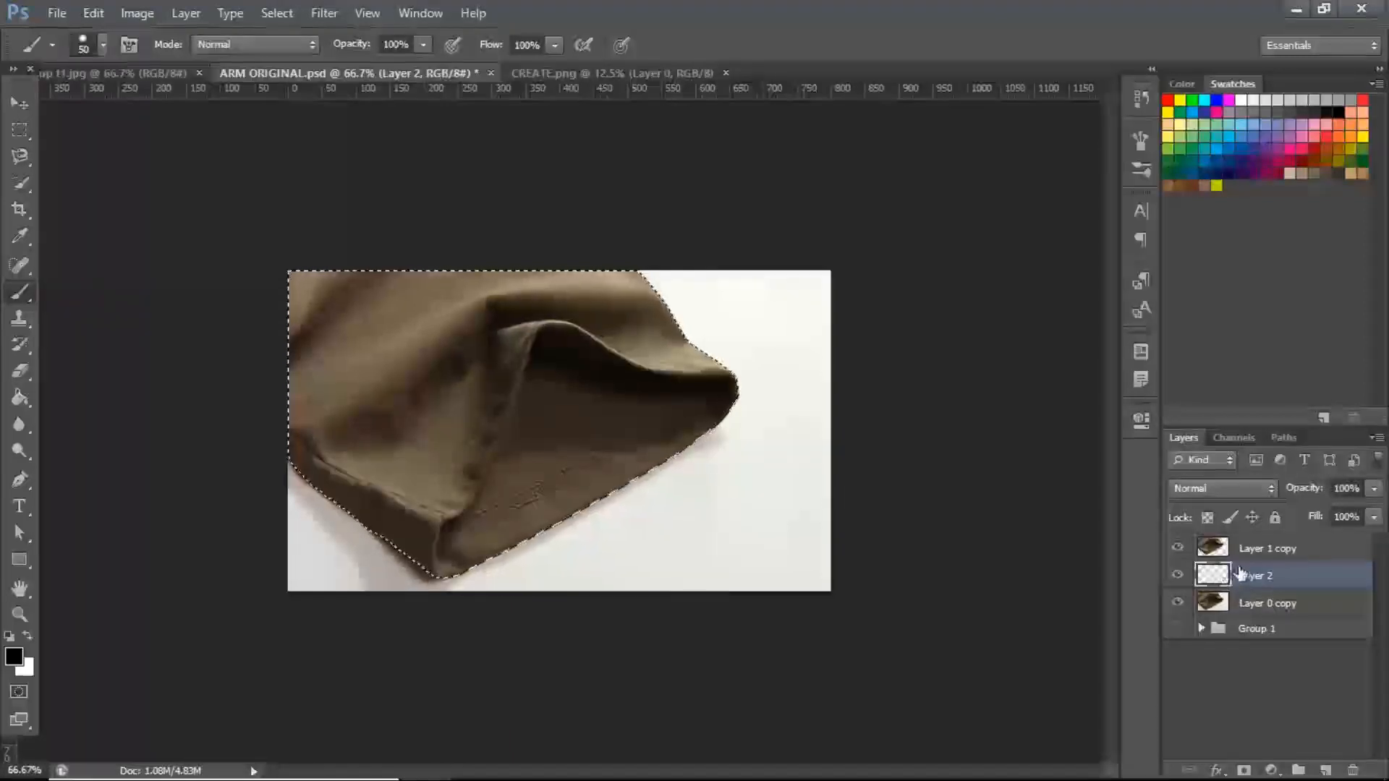
pyautogui.hotkey('ctrl', 'v')
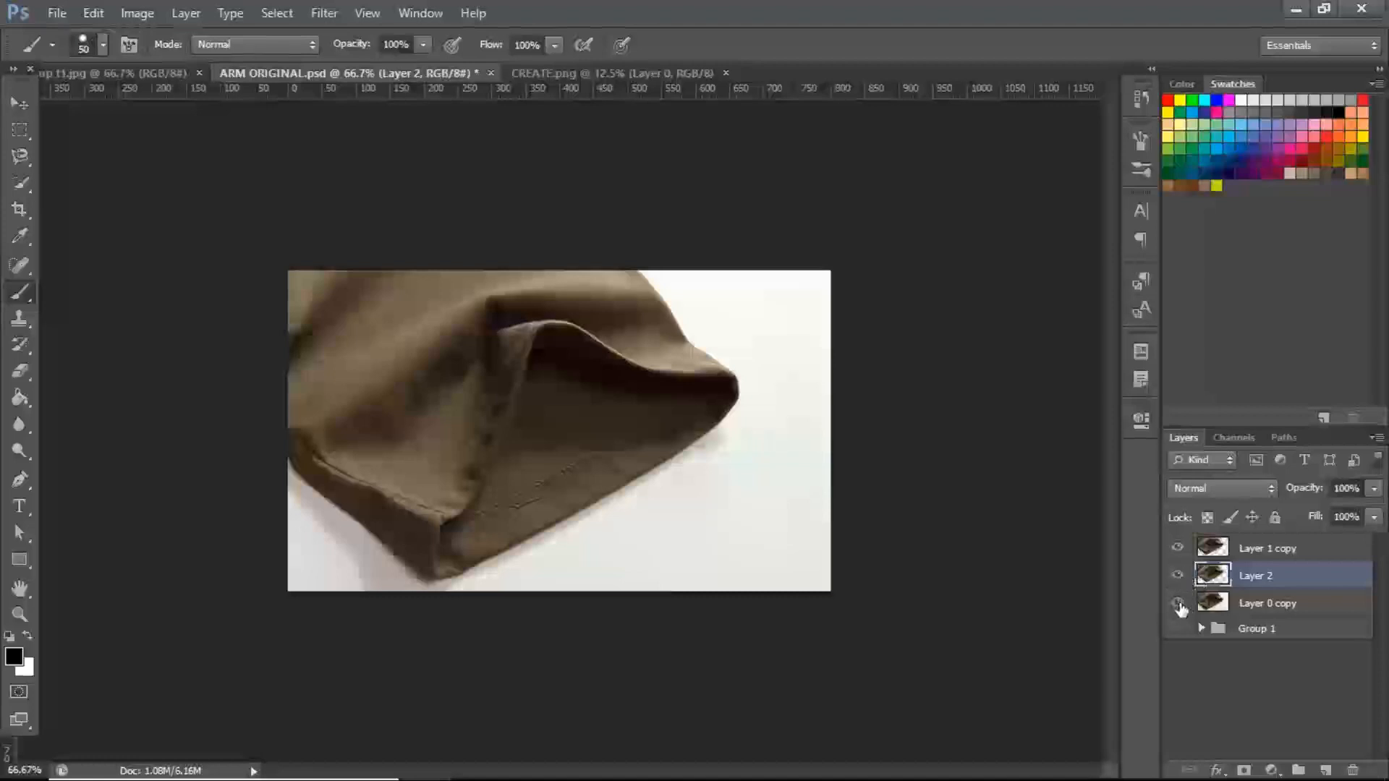
# - Compare the layers by toggling their visibility, and delete the pasted Layer 2
pyautogui.click(1178, 603)
pyautogui.click(1178, 548)
pyautogui.click(1178, 575)
pyautogui.click(1179, 578)
pyautogui.click(1178, 577)
pyautogui.click(1178, 575)
pyautogui.moveTo(1282, 585); pyautogui.dragTo(1353, 771)
# - Check the garment cutout on Layer 1 copy by toggling the visibility of both image layers
pyautogui.click(1182, 574)
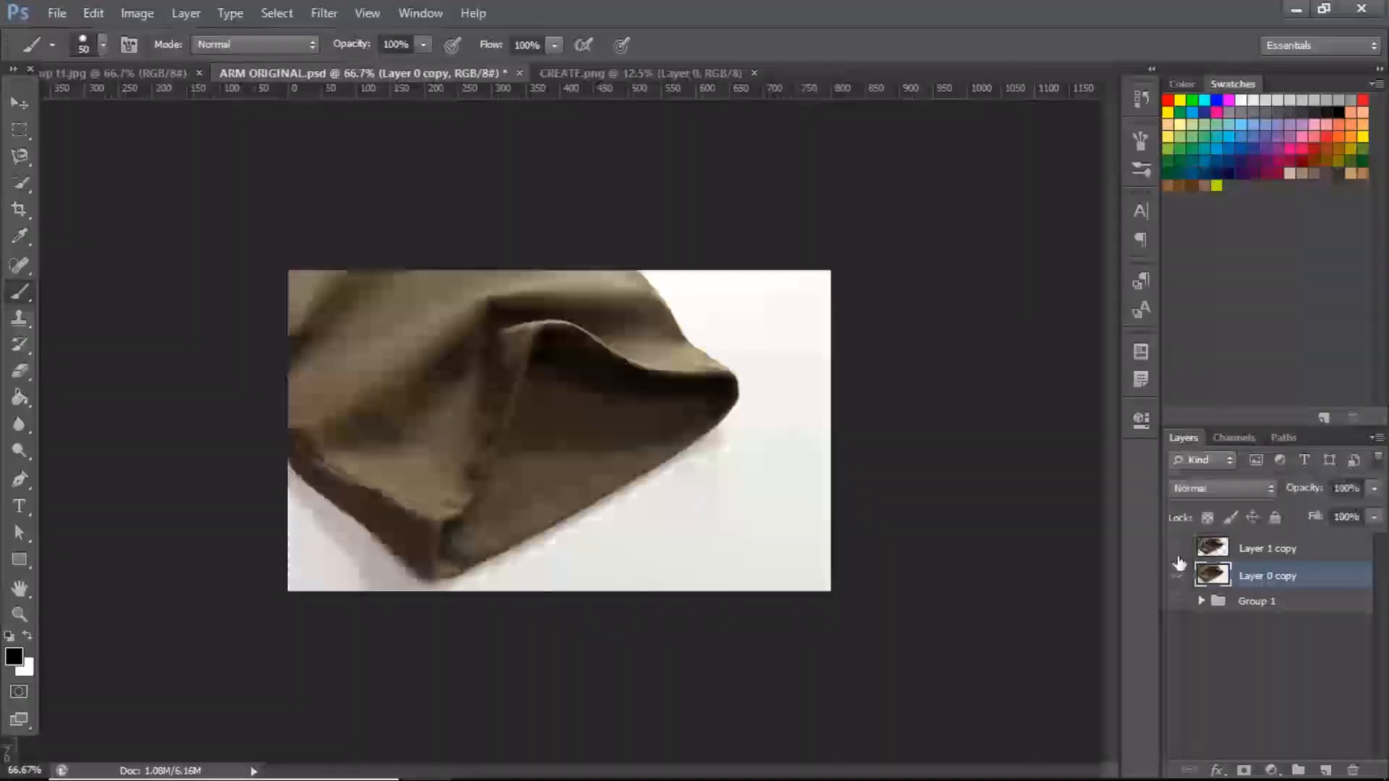
pyautogui.click(1178, 576)
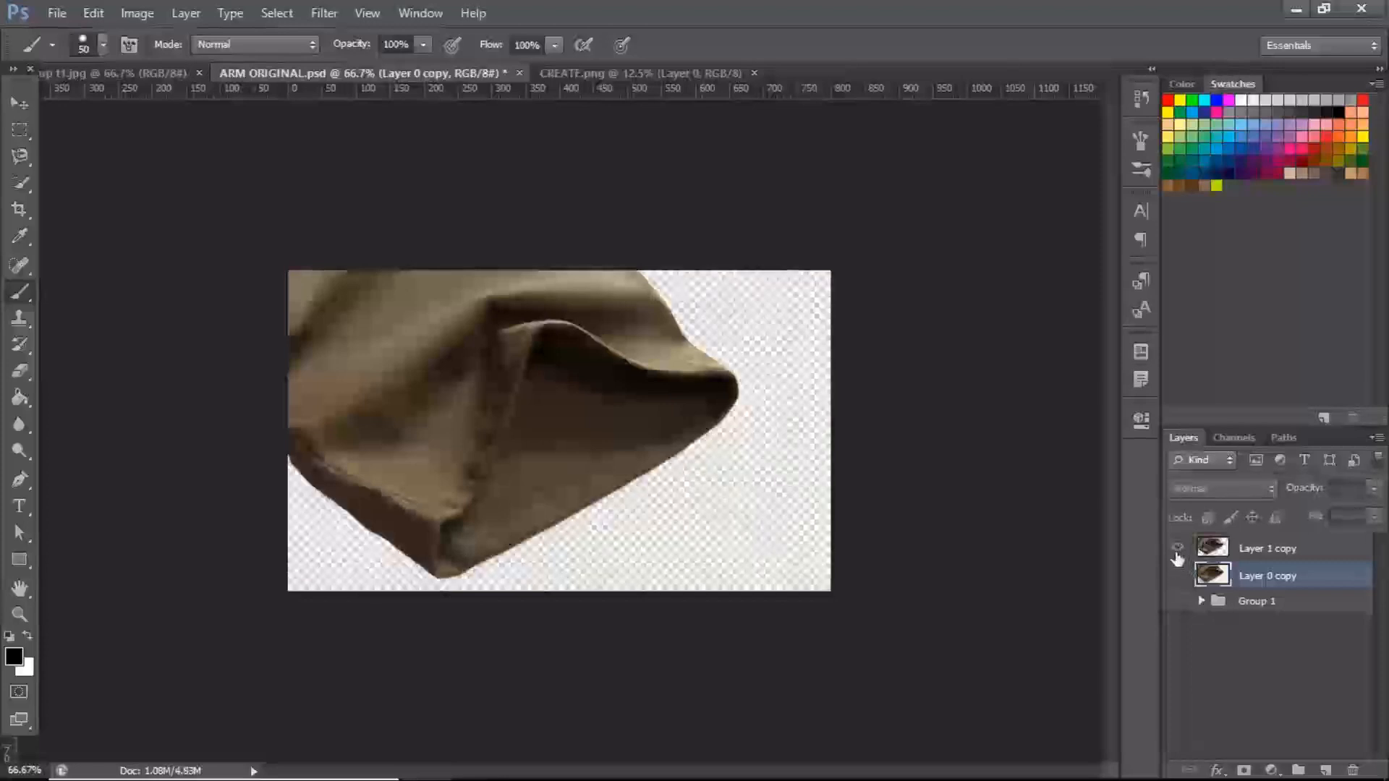
pyautogui.click(1178, 548)
pyautogui.click(1178, 548)
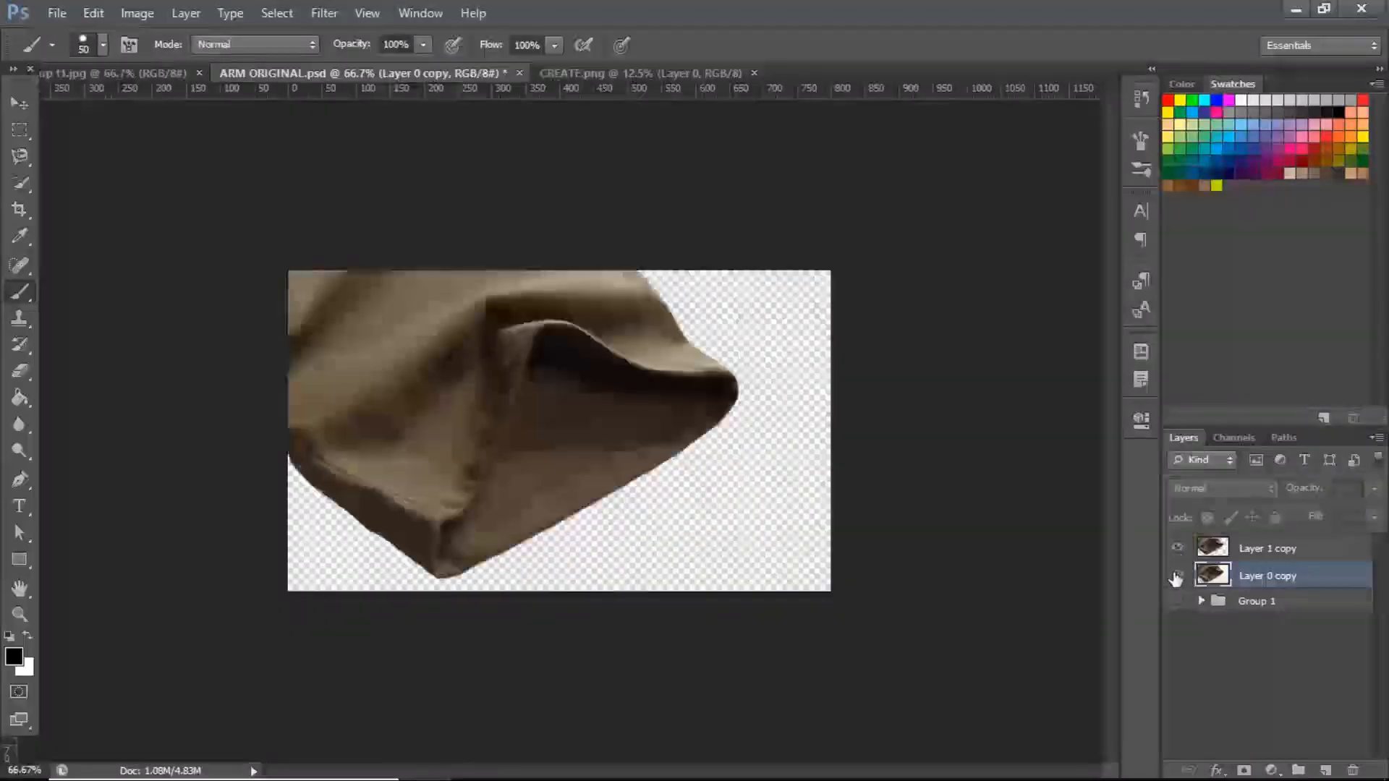
pyautogui.click(1177, 576)
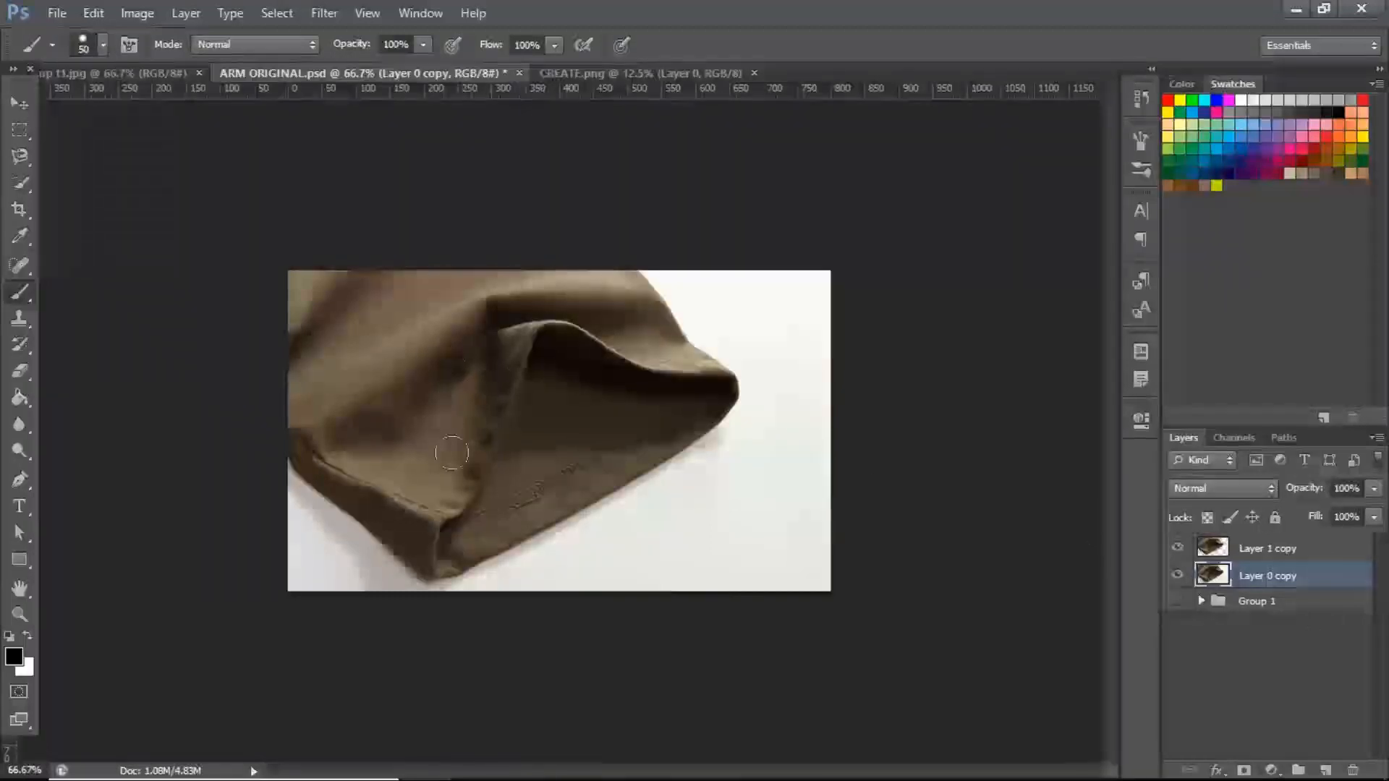
# - Add a Levels adjustment layer above Layer 0 copy and set its input white level to 250
pyautogui.click(1271, 770)
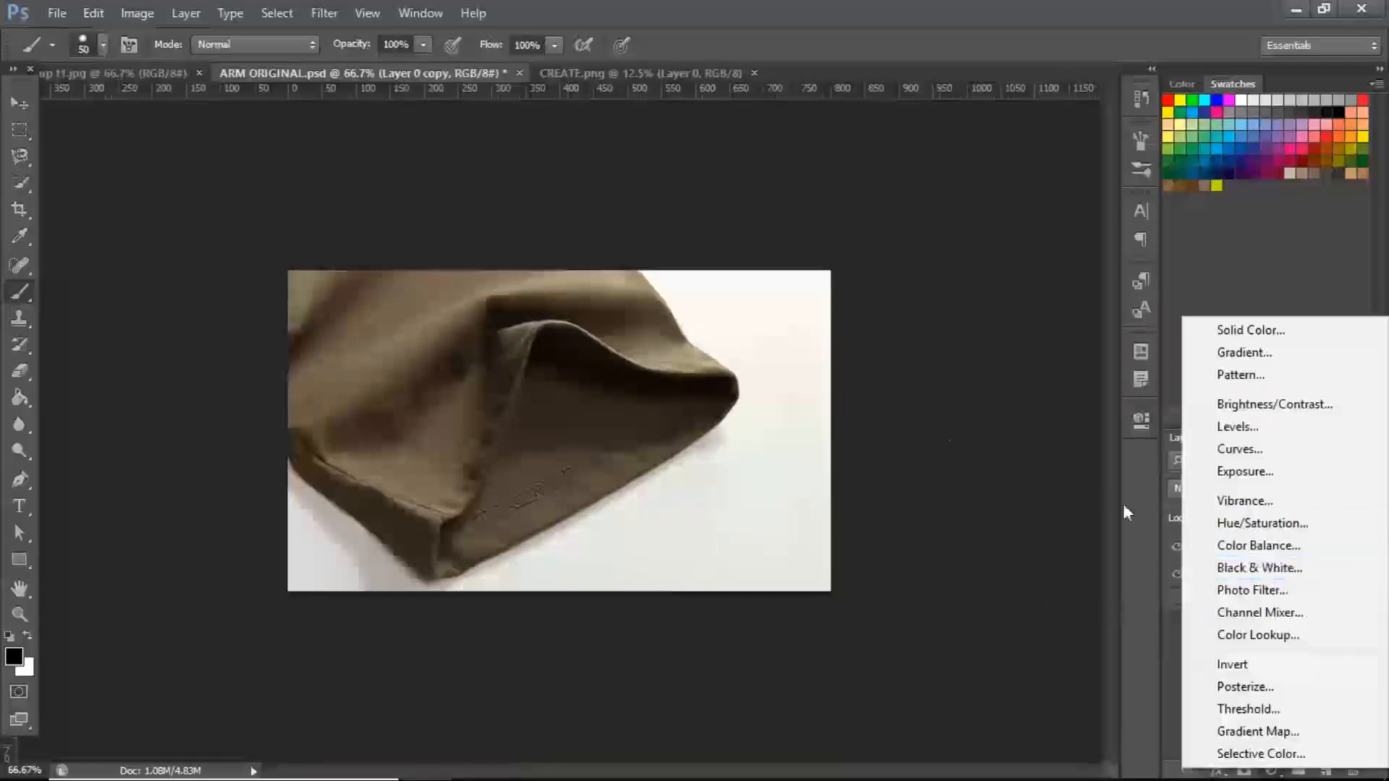
pyautogui.click(1143, 624)
pyautogui.click(1273, 773)
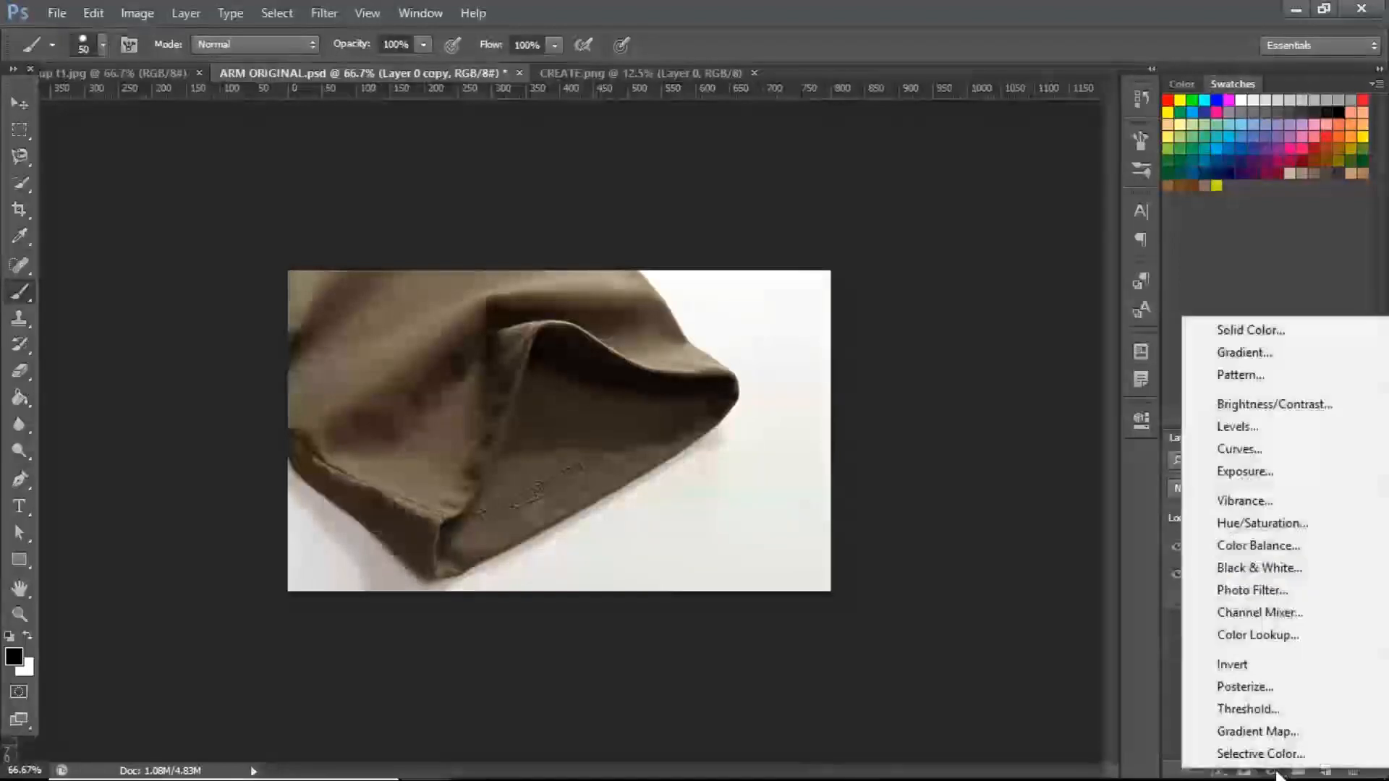
pyautogui.click(1239, 427)
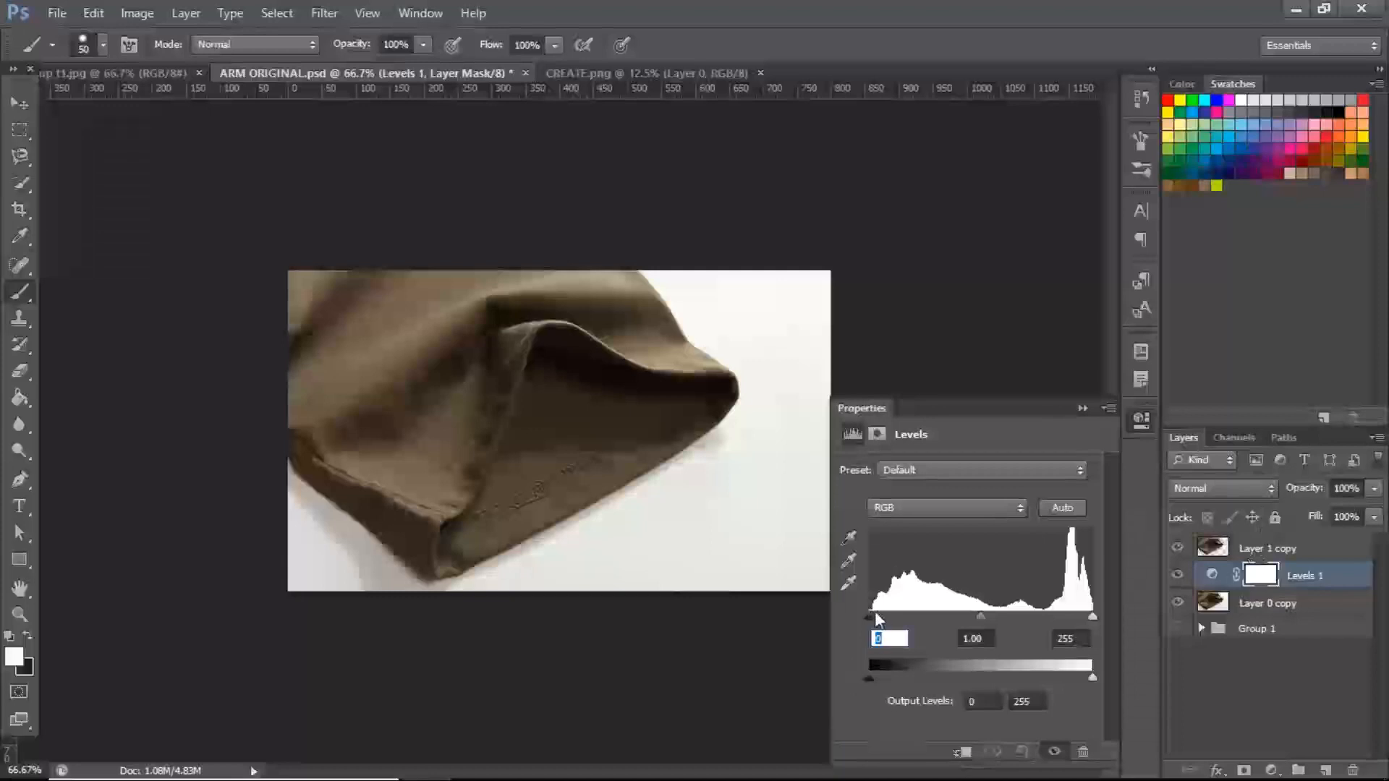
pyautogui.moveTo(869, 615)
pyautogui.mouseDown()
pyautogui.moveTo(972, 608)
pyautogui.moveTo(869, 615)
pyautogui.mouseUp()
pyautogui.moveTo(1092, 617)
pyautogui.mouseDown()
pyautogui.moveTo(917, 605)
pyautogui.moveTo(1091, 621)
pyautogui.mouseUp()
pyautogui.moveTo(870, 618)
pyautogui.mouseDown()
pyautogui.moveTo(954, 618)
pyautogui.moveTo(868, 619)
pyautogui.mouseUp()
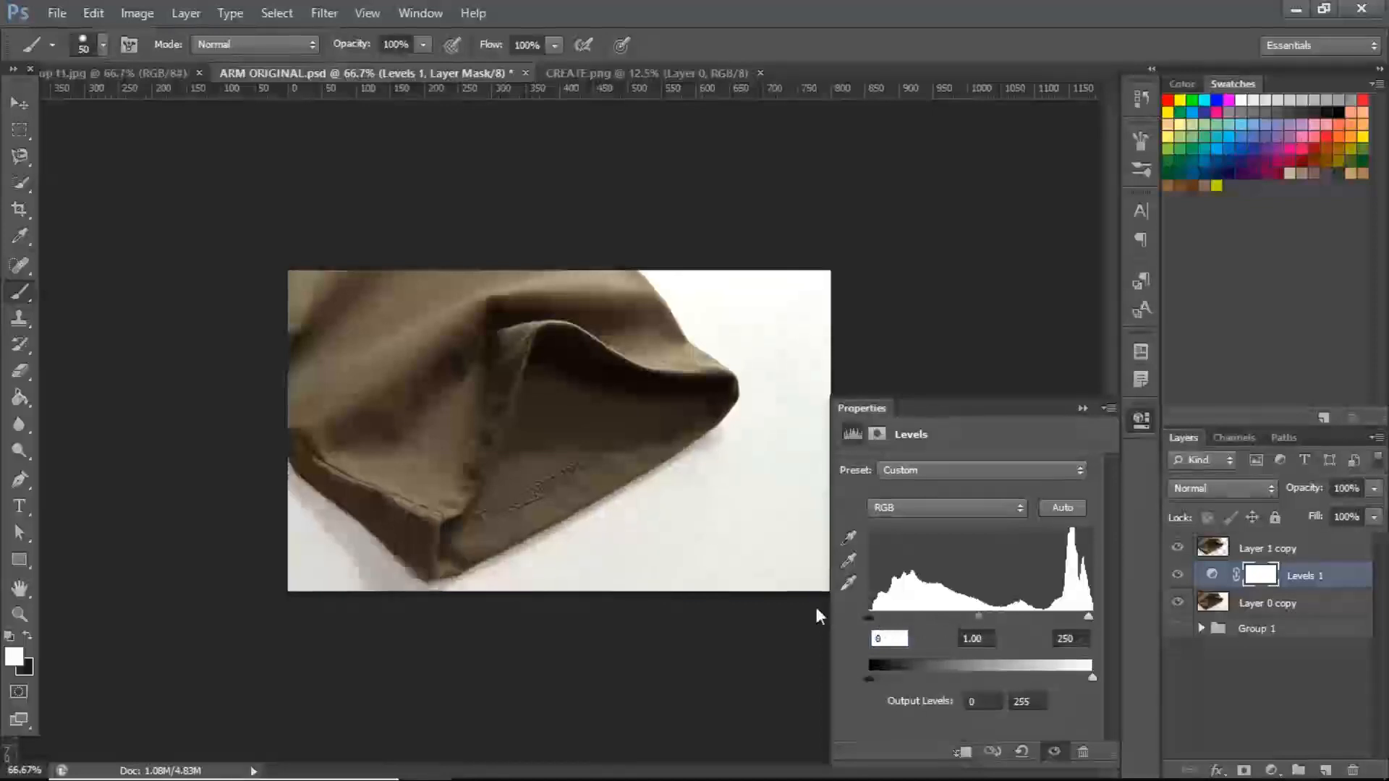
# - Move the Levels adjustment above Layer 1 copy and clip it to that layer
pyautogui.moveTo(1316, 579); pyautogui.dragTo(1314, 548)
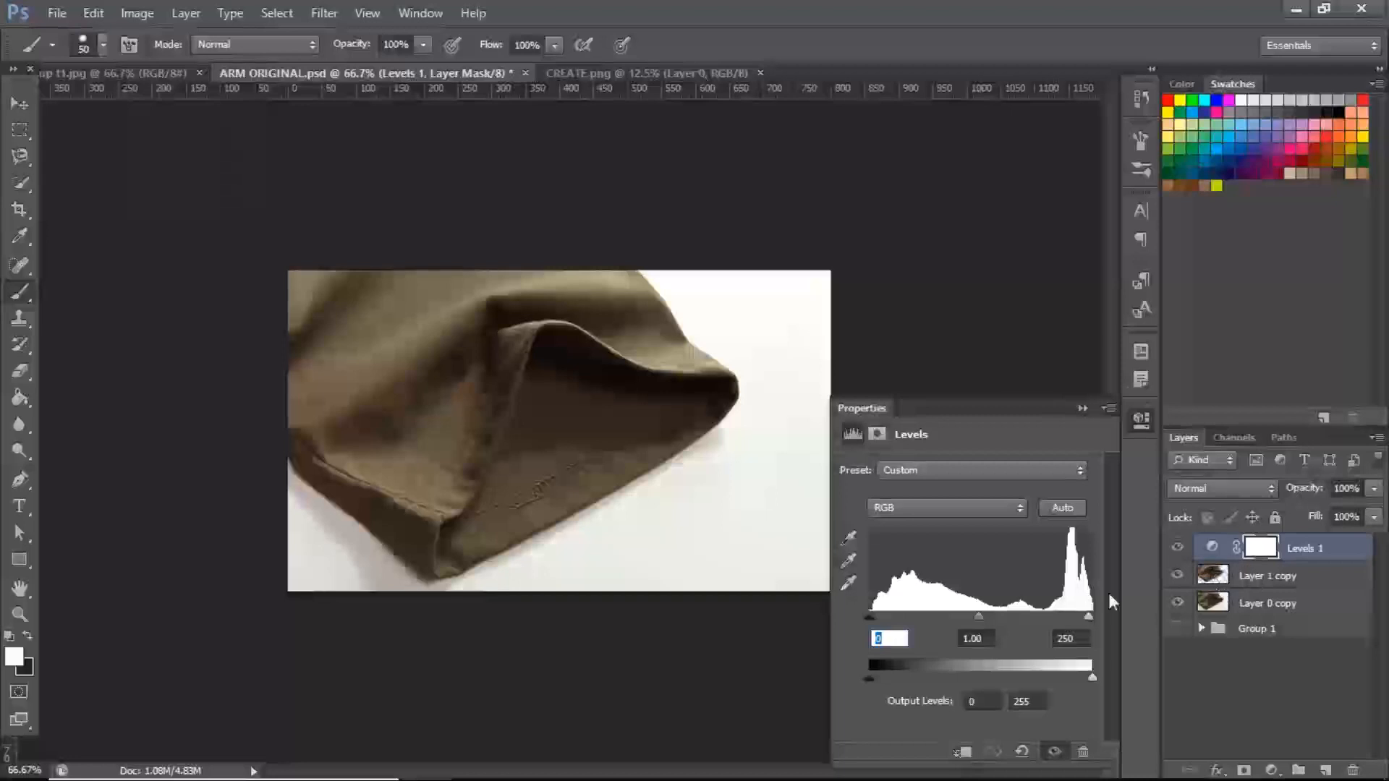
pyautogui.click(1239, 559)
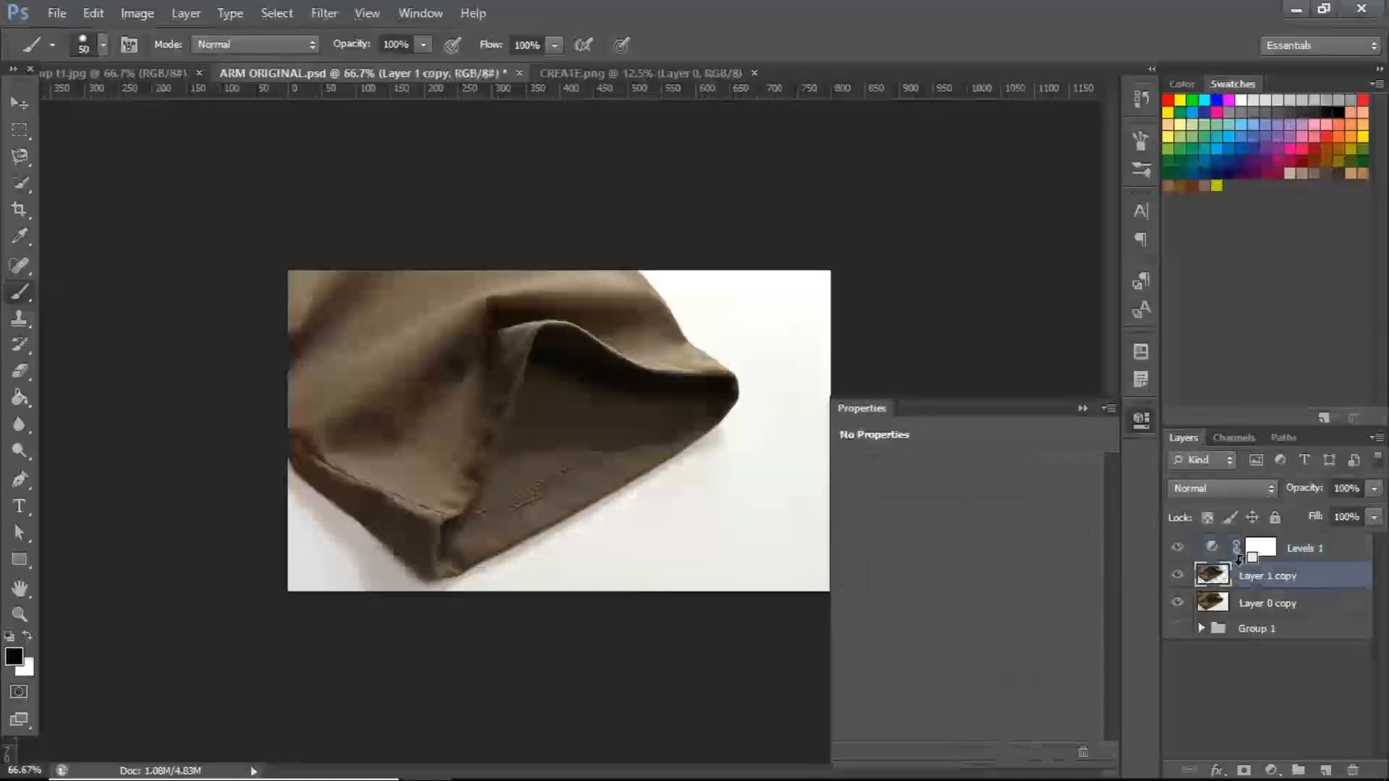
pyautogui.keyDown('alt'); pyautogui.click(1239, 559); pyautogui.keyUp('alt')
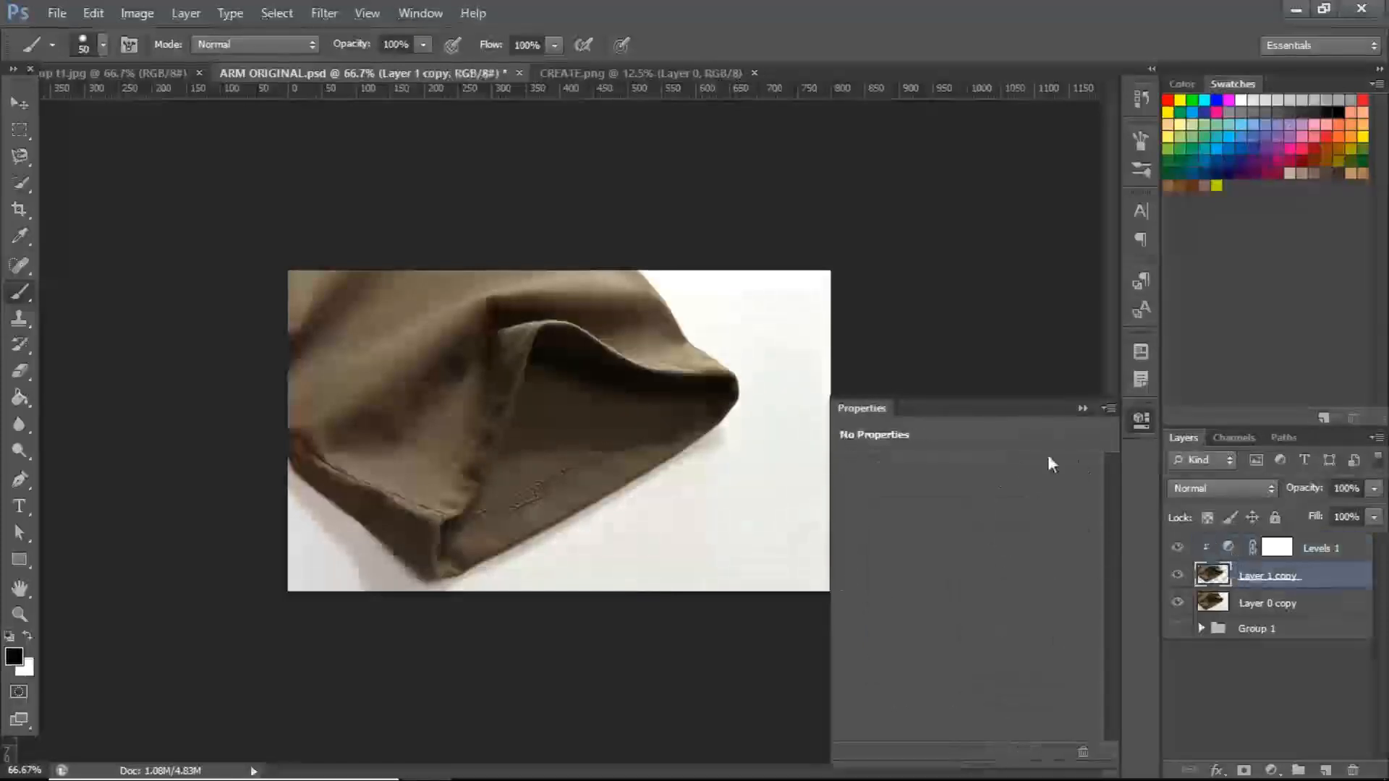
# - Reopen the clipped Levels adjustment and set its input white level to 253
pyautogui.click(1230, 550)
pyautogui.click(1229, 549)
pyautogui.doubleClick(1230, 550)
pyautogui.moveTo(872, 616)
pyautogui.mouseDown()
pyautogui.moveTo(930, 611)
pyautogui.moveTo(852, 604)
pyautogui.mouseUp()
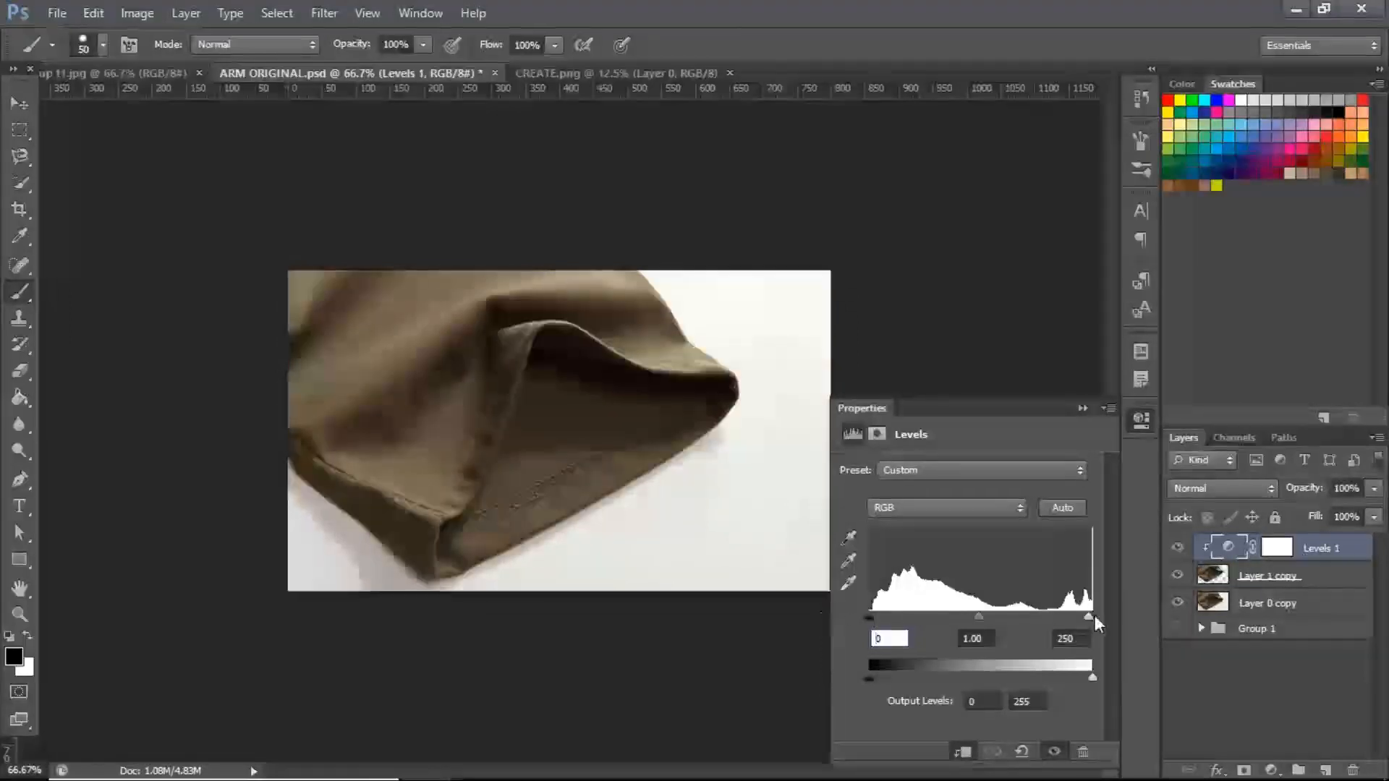
pyautogui.moveTo(1078, 617); pyautogui.dragTo(1090, 617)
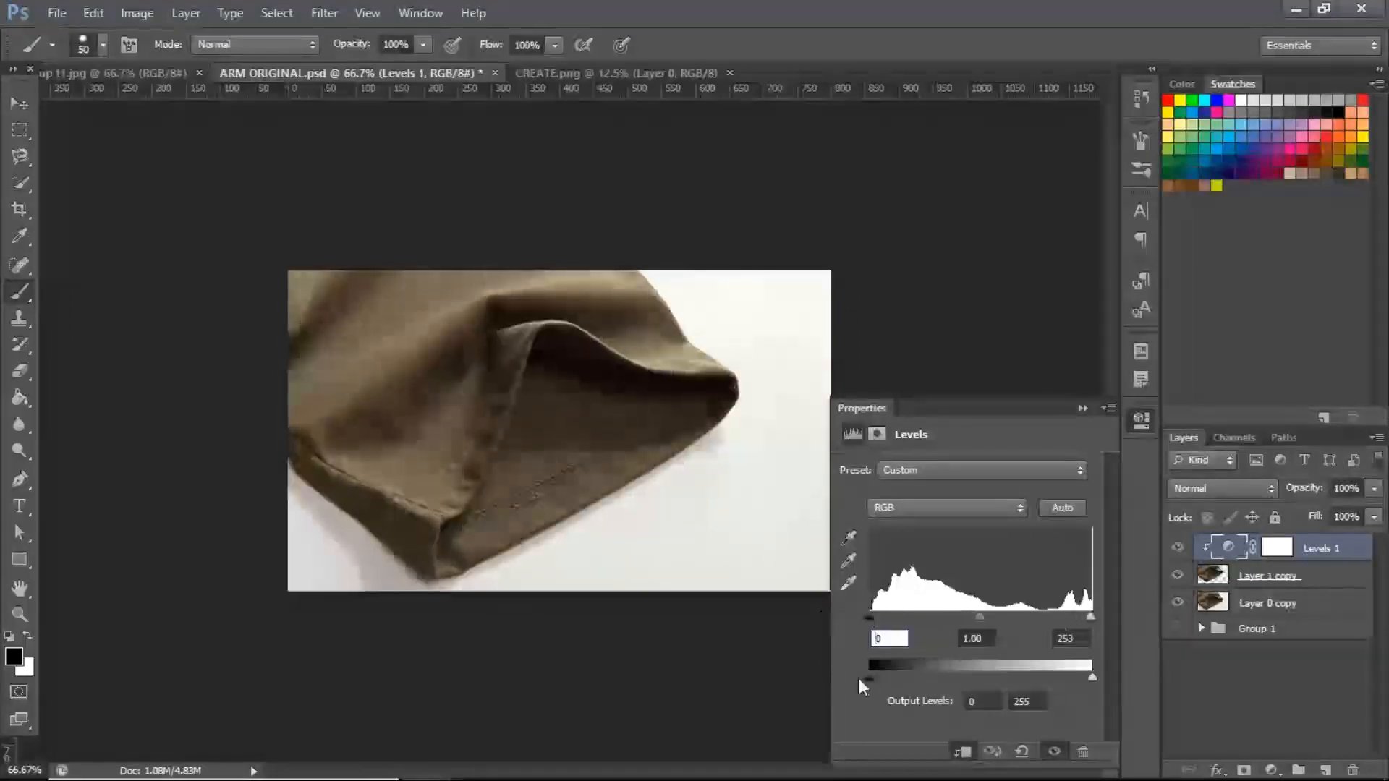
# - Lower the output white level of the Levels adjustment to 195
pyautogui.moveTo(870, 676); pyautogui.dragTo(862, 676)
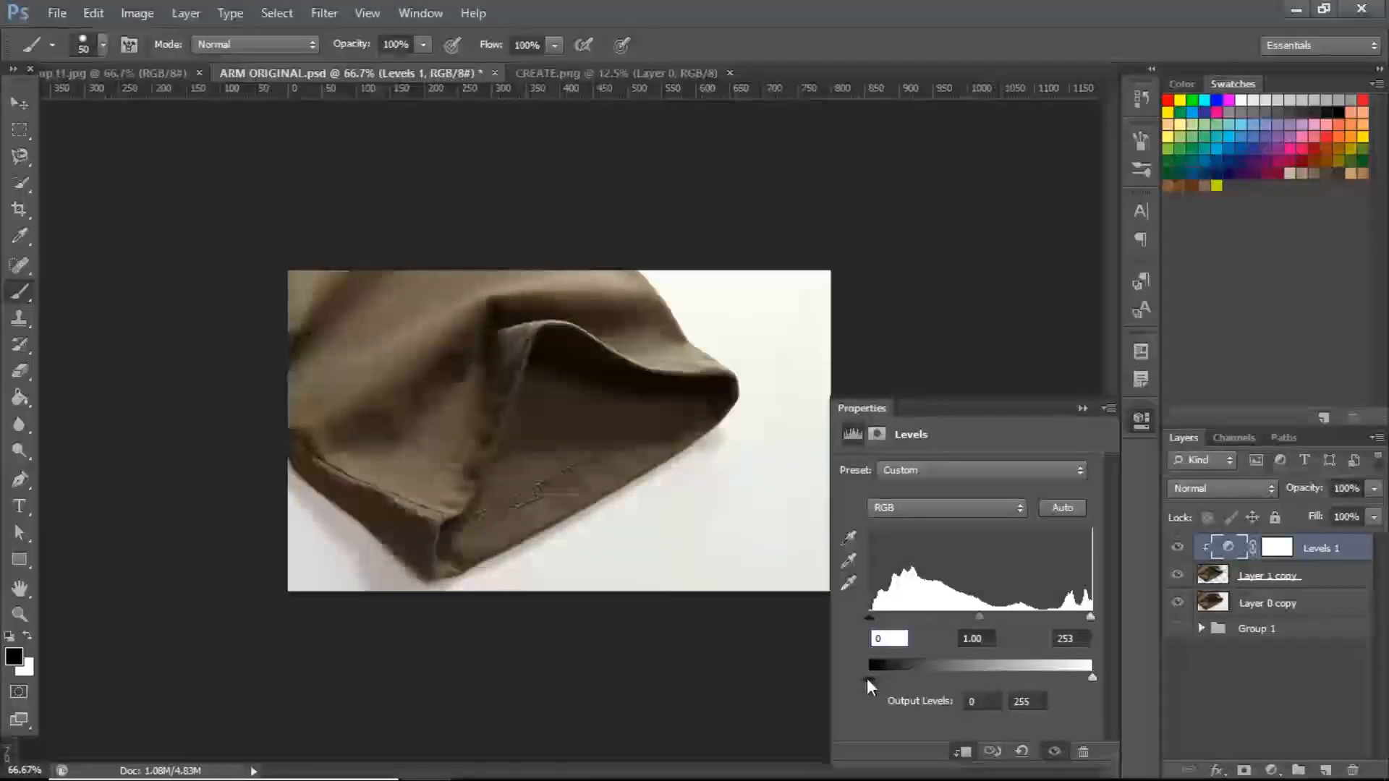
pyautogui.moveTo(868, 679)
pyautogui.mouseDown()
pyautogui.moveTo(927, 665)
pyautogui.moveTo(862, 672)
pyautogui.mouseUp()
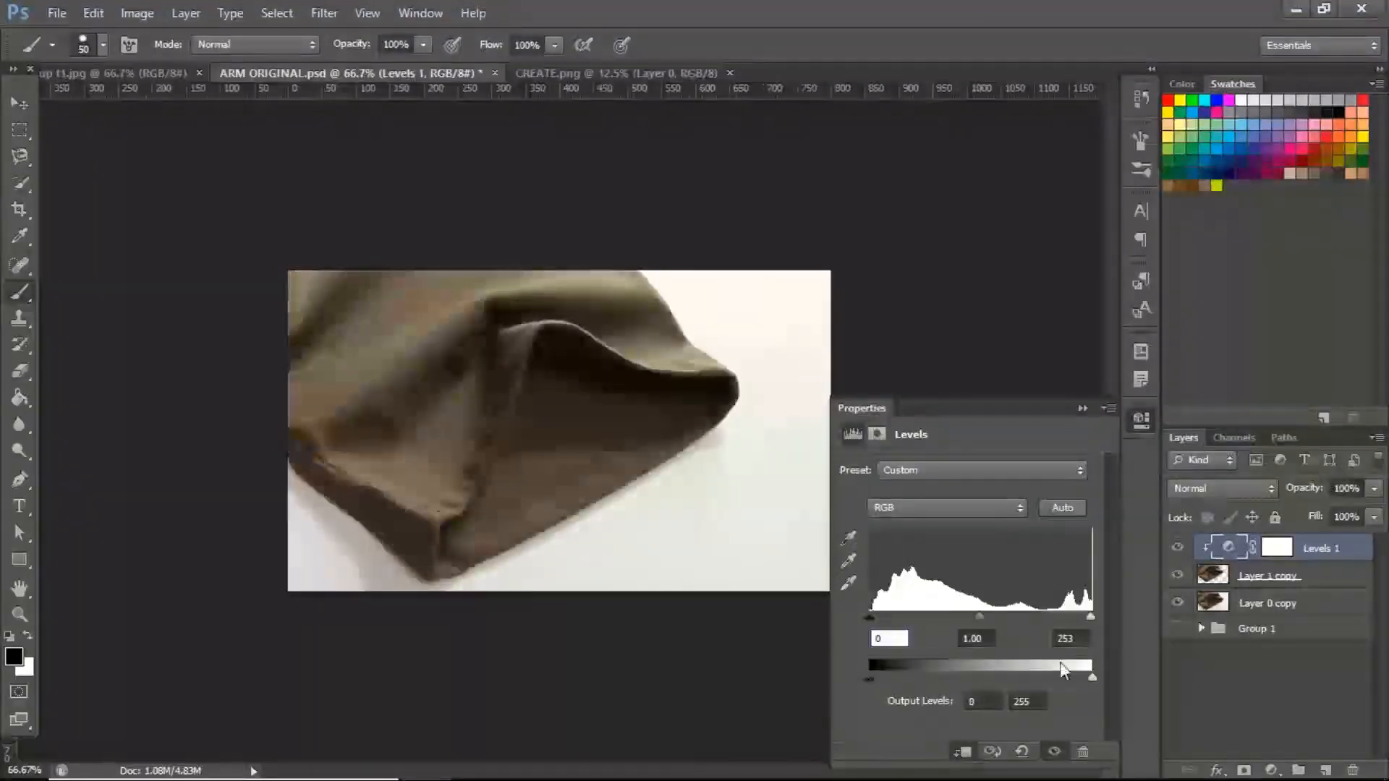
pyautogui.moveTo(1097, 679); pyautogui.dragTo(1040, 673)
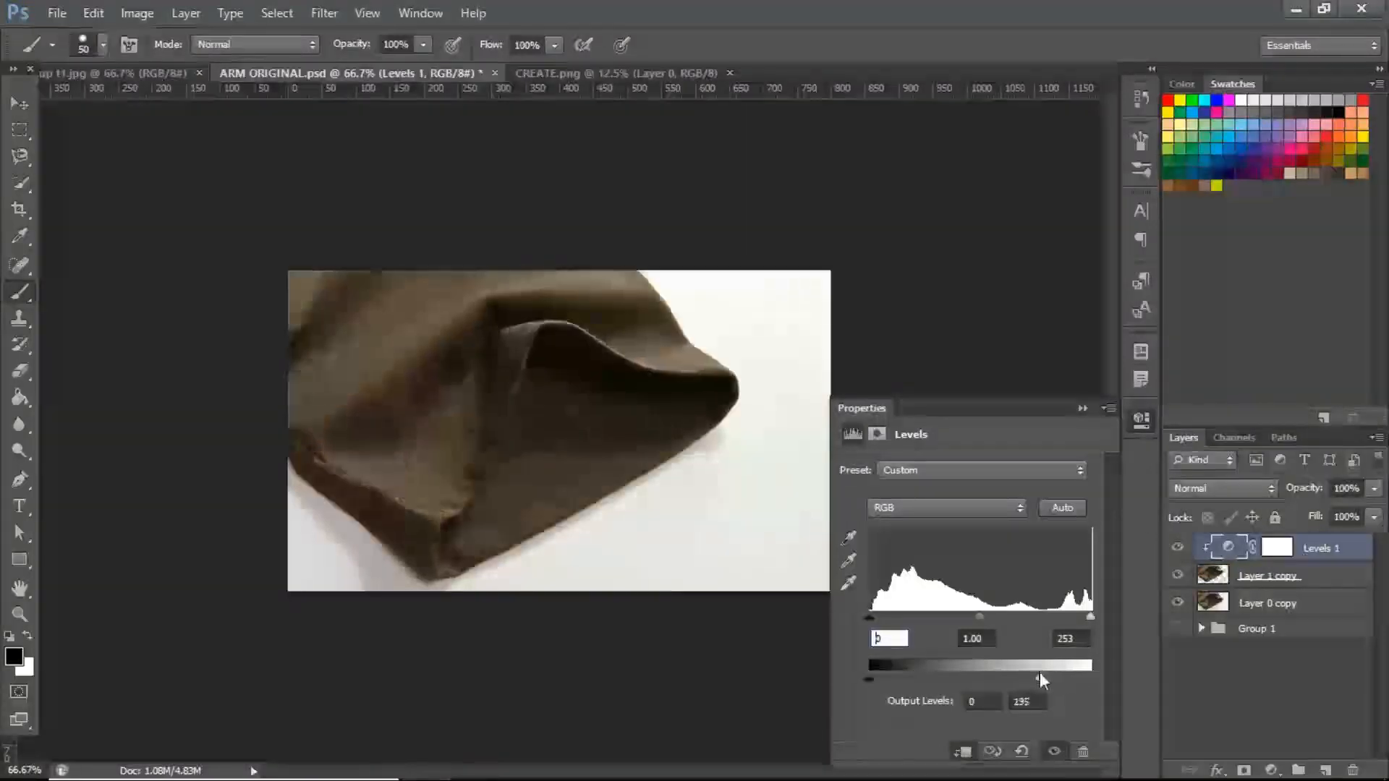
# - Restore the Levels output white level to 255 and set the input black level to 44 and the input white level to 225
pyautogui.moveTo(1040, 671); pyautogui.dragTo(1095, 674)
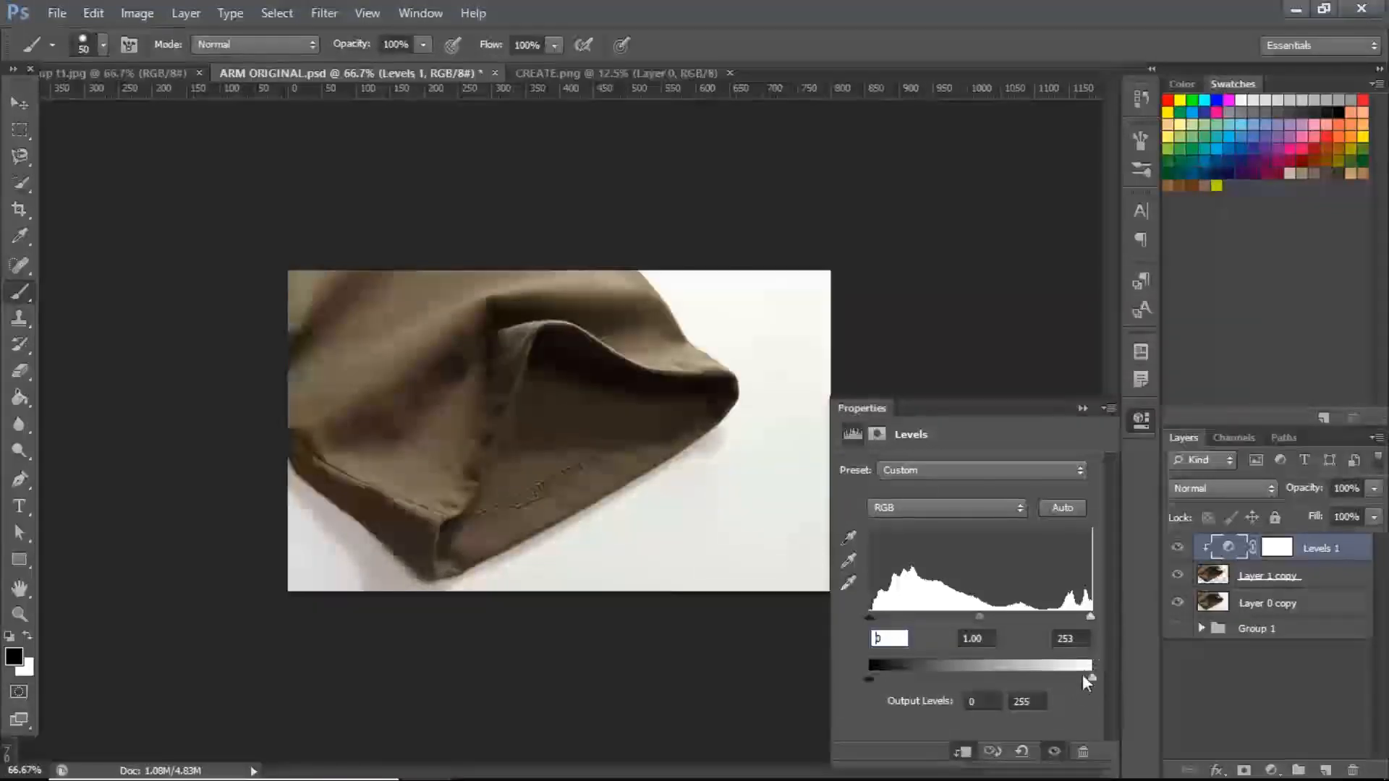
pyautogui.moveTo(1095, 680)
pyautogui.mouseDown()
pyautogui.moveTo(1048, 679)
pyautogui.moveTo(1107, 686)
pyautogui.mouseUp()
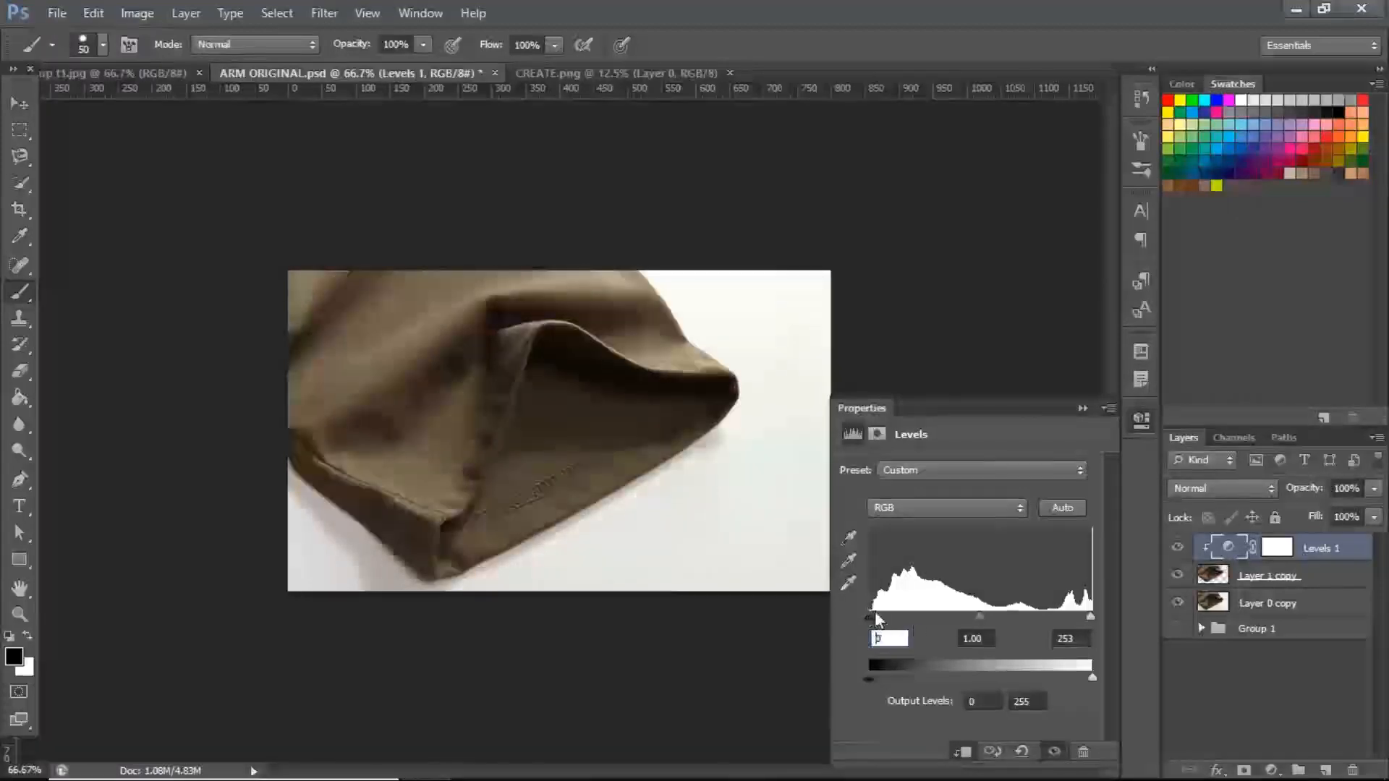
pyautogui.moveTo(873, 620); pyautogui.dragTo(897, 628)
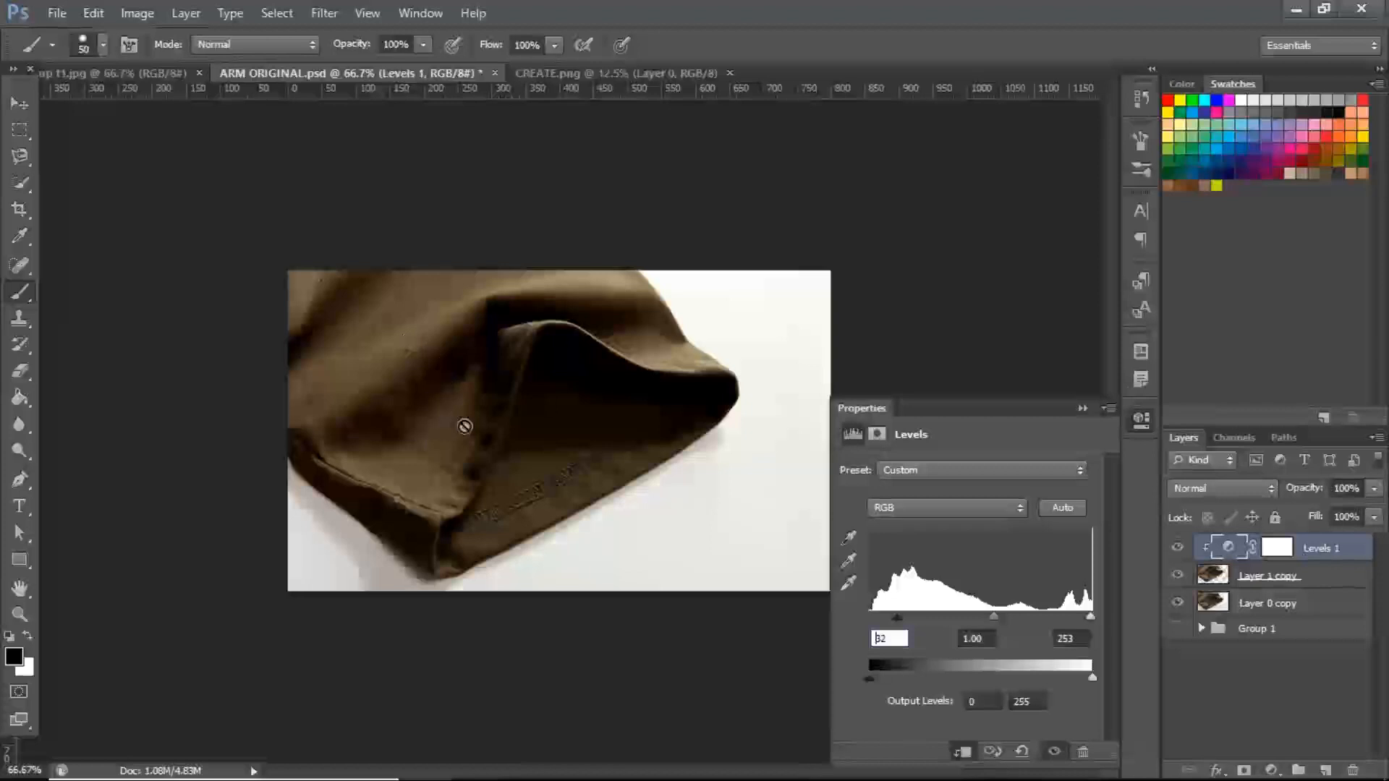
pyautogui.moveTo(1091, 617); pyautogui.dragTo(1066, 616)
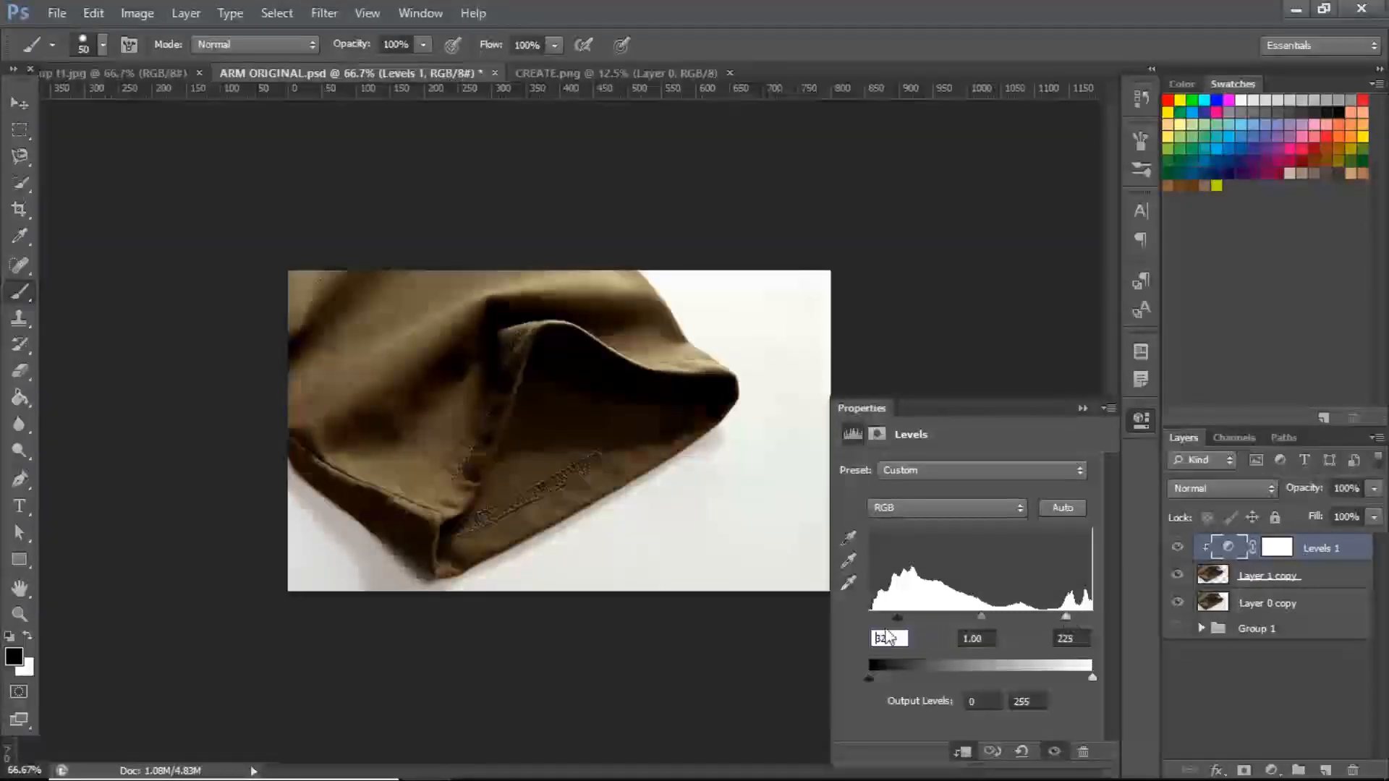
pyautogui.moveTo(897, 616)
pyautogui.mouseDown()
pyautogui.moveTo(924, 610)
pyautogui.moveTo(907, 609)
pyautogui.mouseUp()
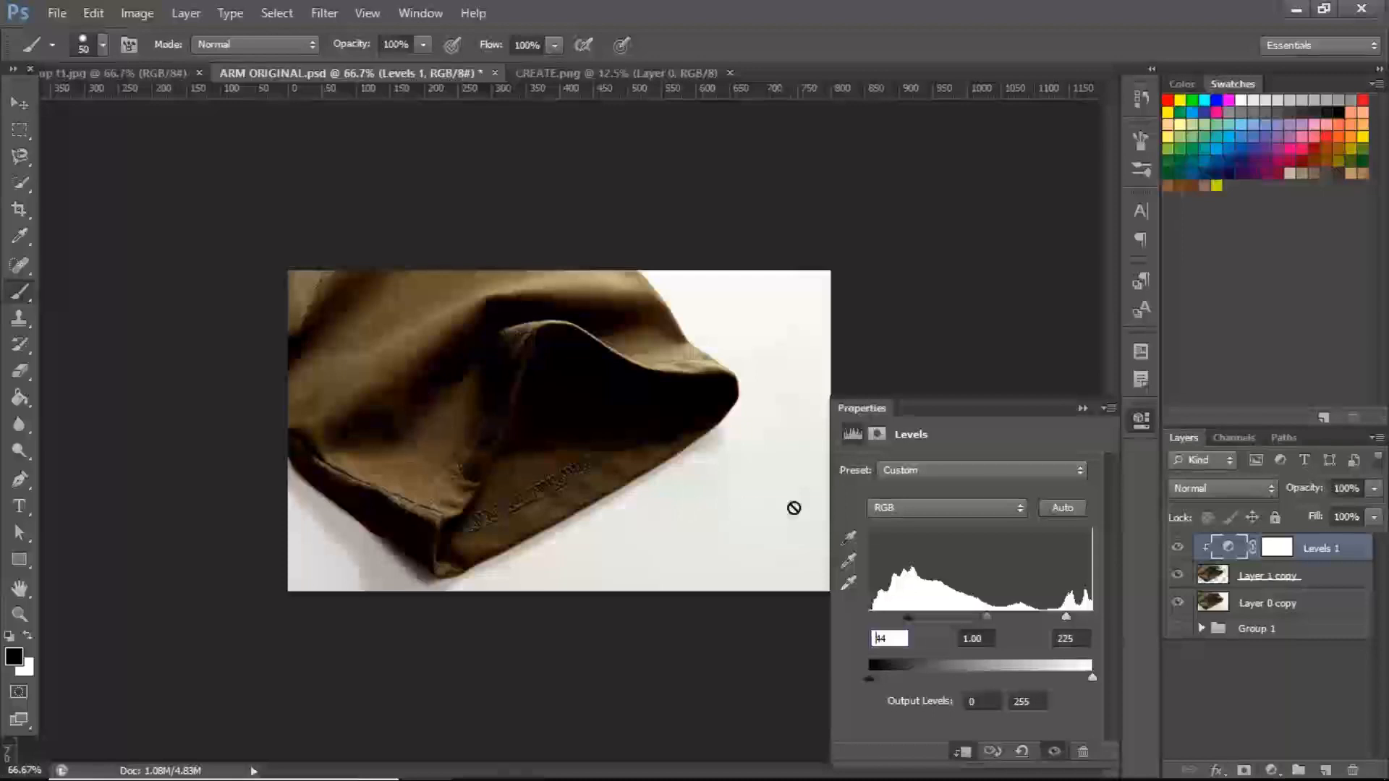
pyautogui.click(1079, 409)
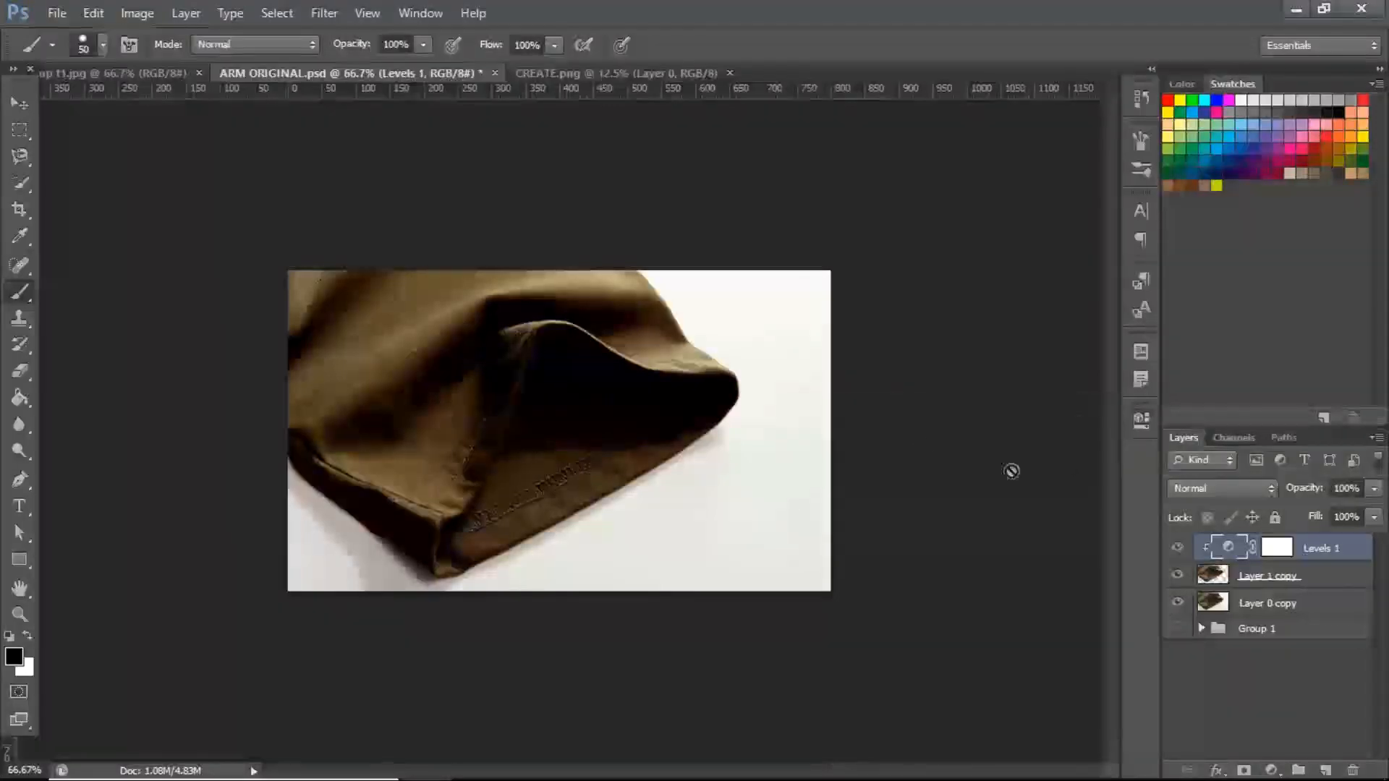
# - Copy the garment selection from Layer 1 copy onto a new layer and merge it with the clipped Levels adjustment
pyautogui.keyDown('ctrl'); pyautogui.click(1230, 574); pyautogui.keyUp('ctrl')
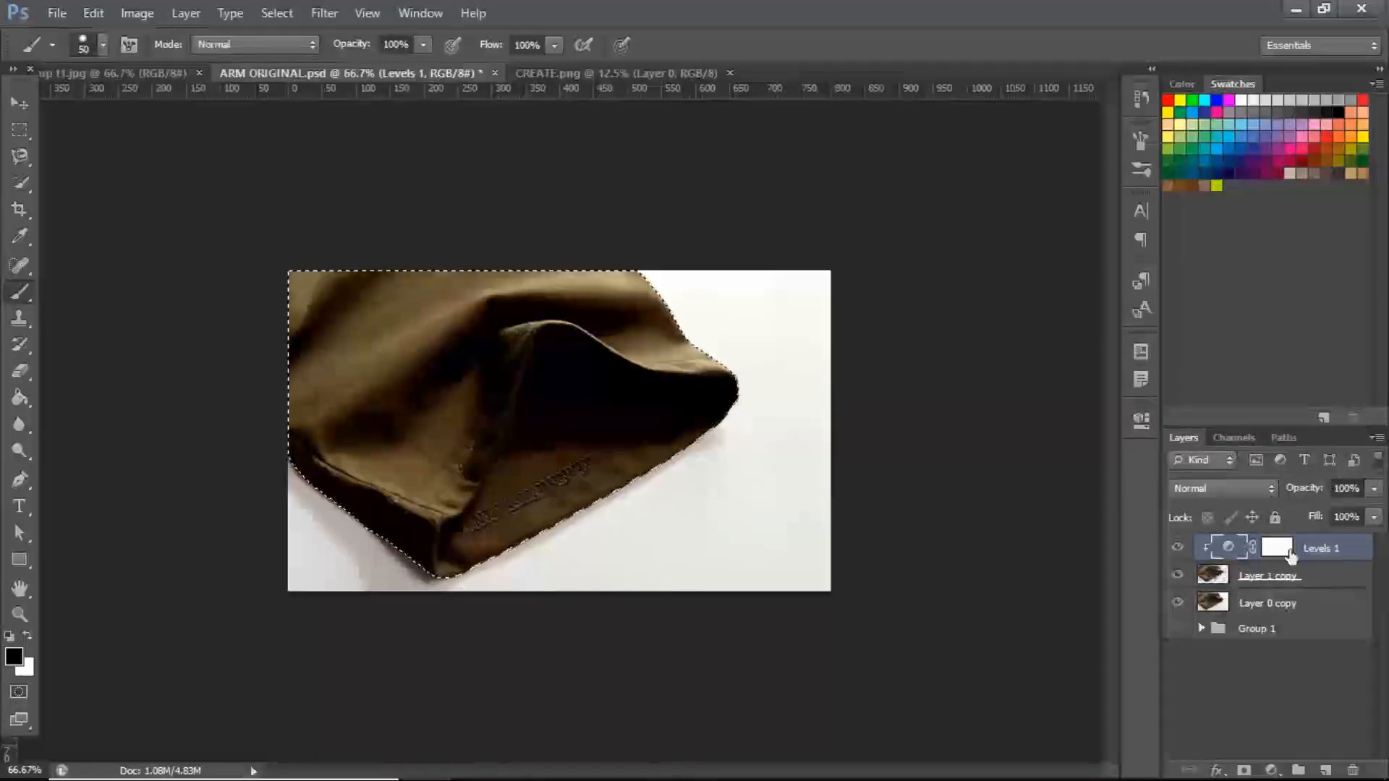
pyautogui.click(1306, 576)
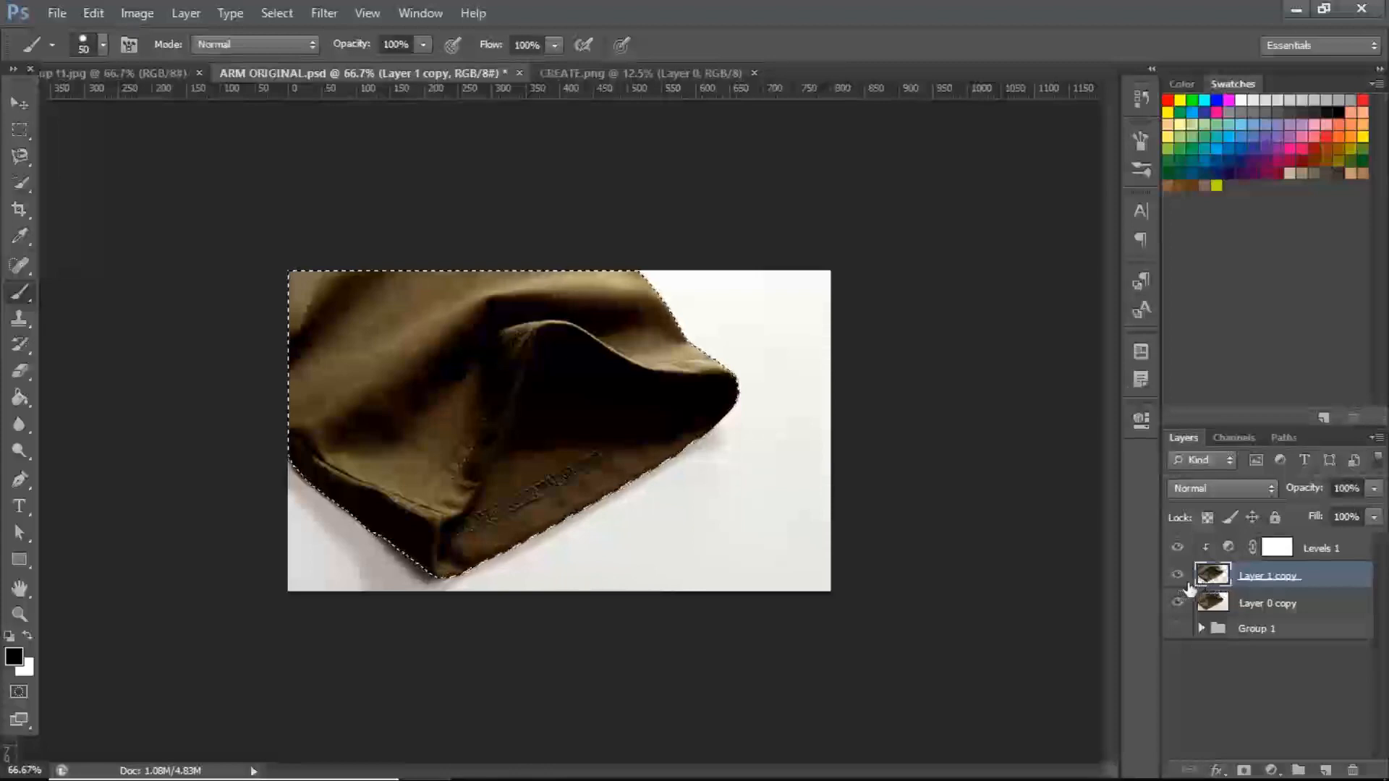
pyautogui.hotkey('ctrl', 'j')
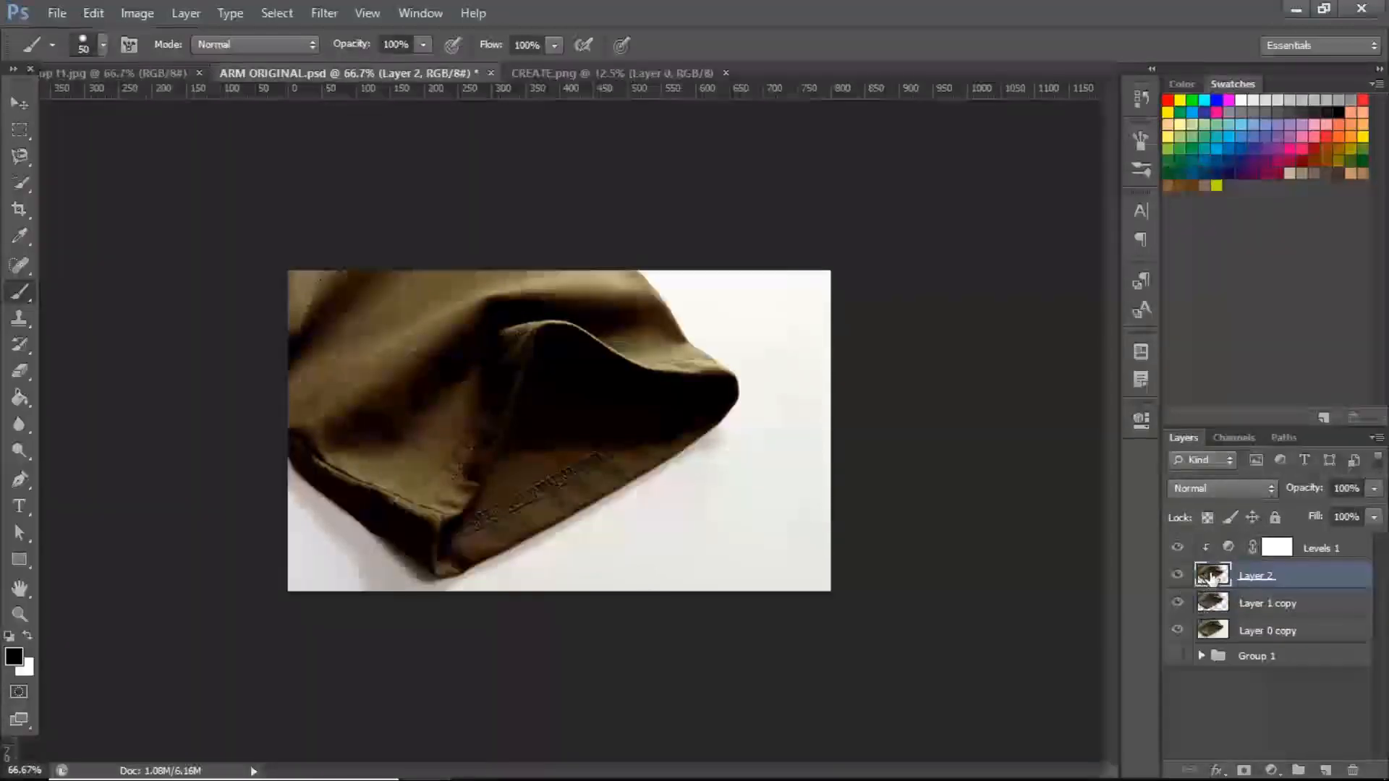
pyautogui.keyDown('shift'); pyautogui.click(1351, 553); pyautogui.keyUp('shift')
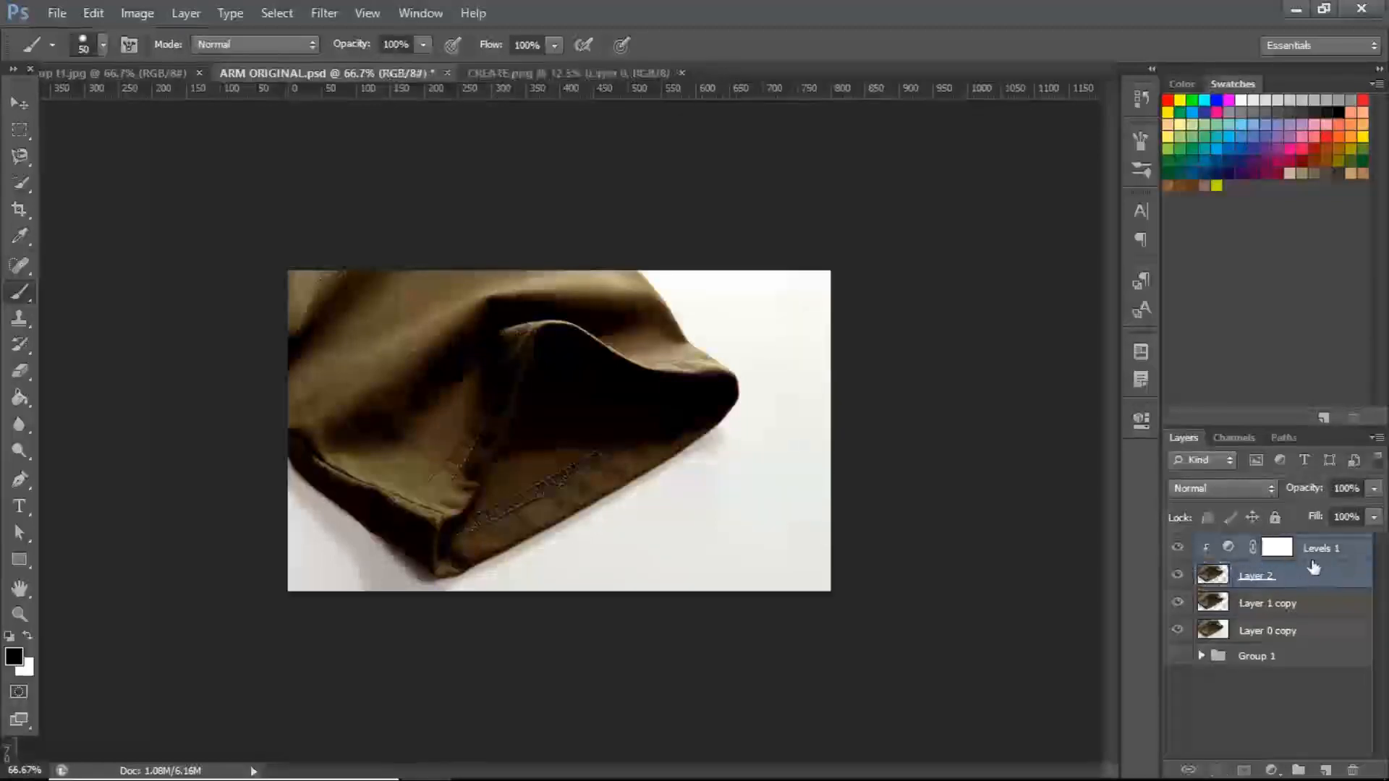
pyautogui.hotkey('ctrl', 'e')
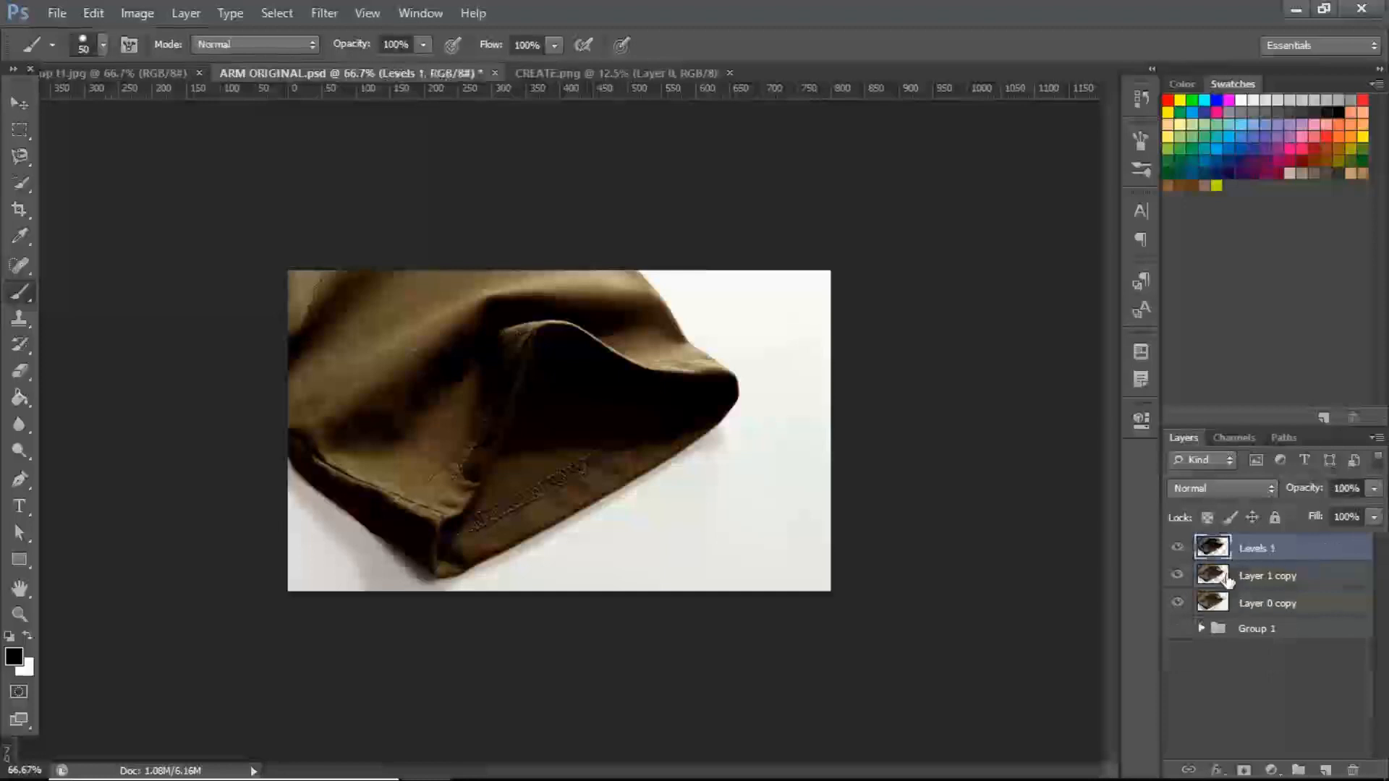
# - Hide Layer 1 copy and toggle the merged Levels 1 layer off and on to compare the tones
pyautogui.click(1180, 575)
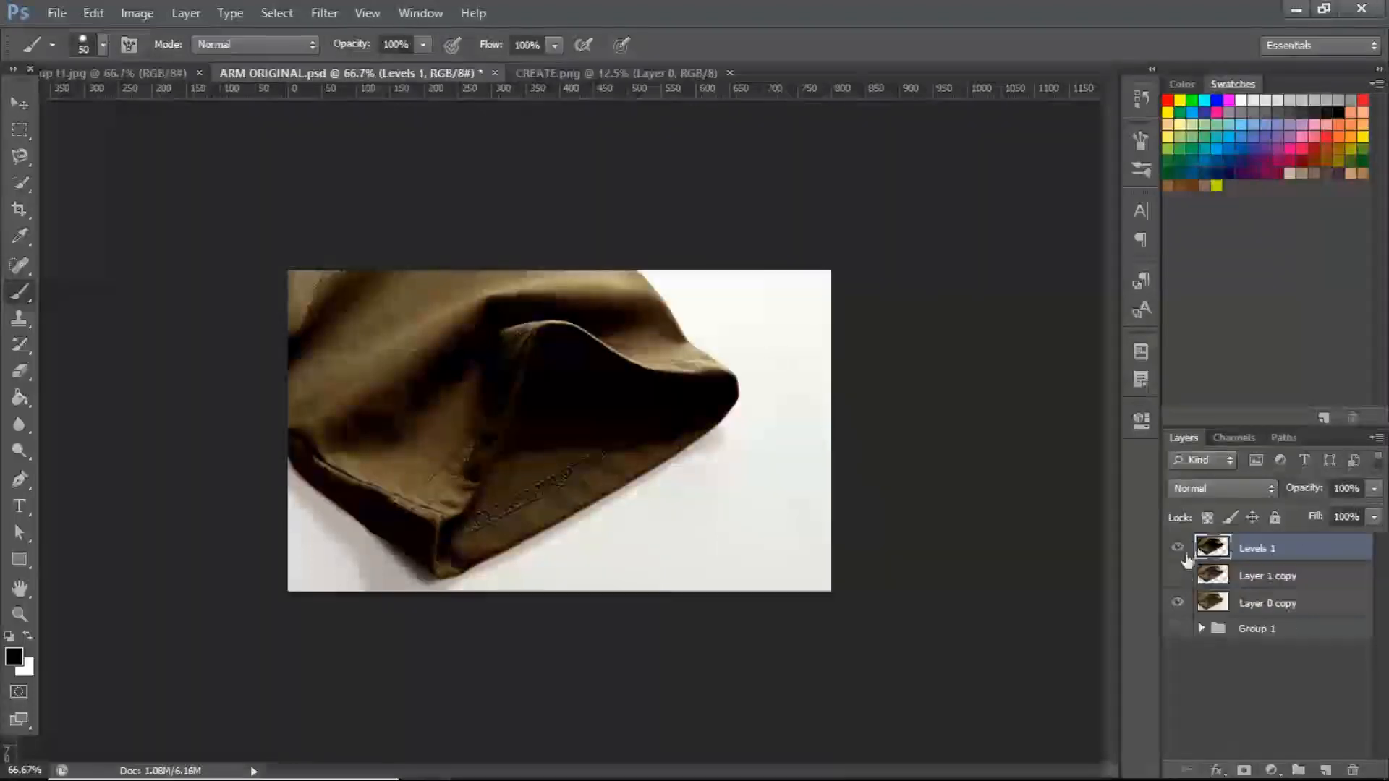
pyautogui.click(1180, 550)
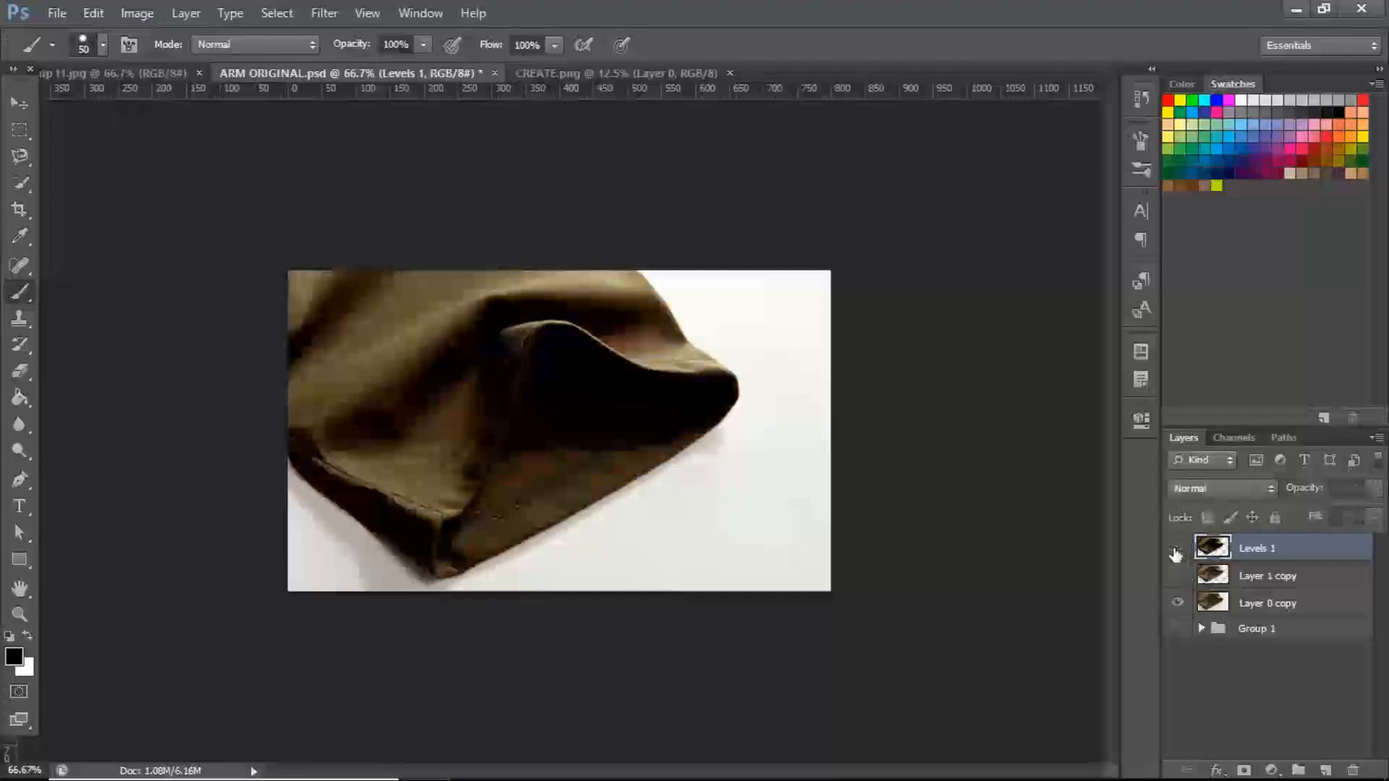
pyautogui.click(1178, 550)
pyautogui.click(1178, 549)
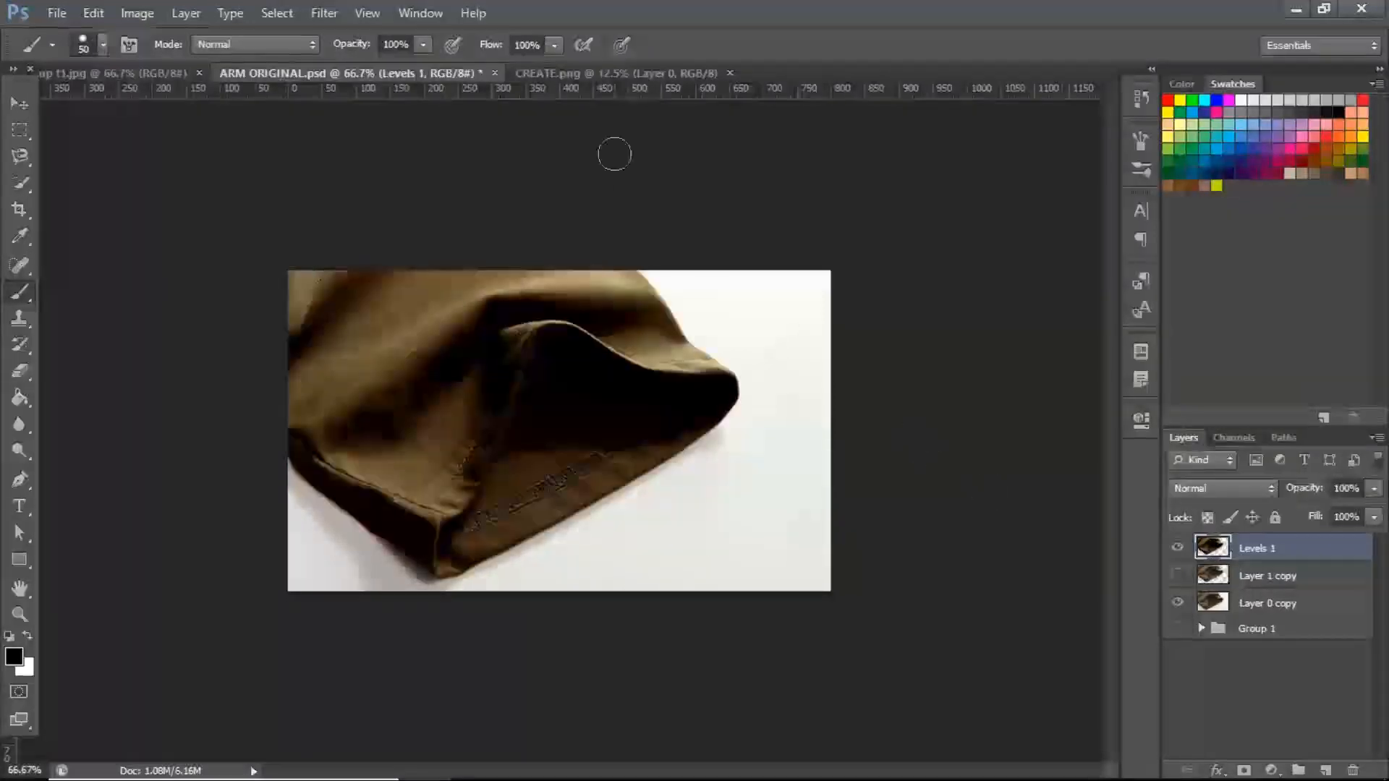
pyautogui.click(323, 13)
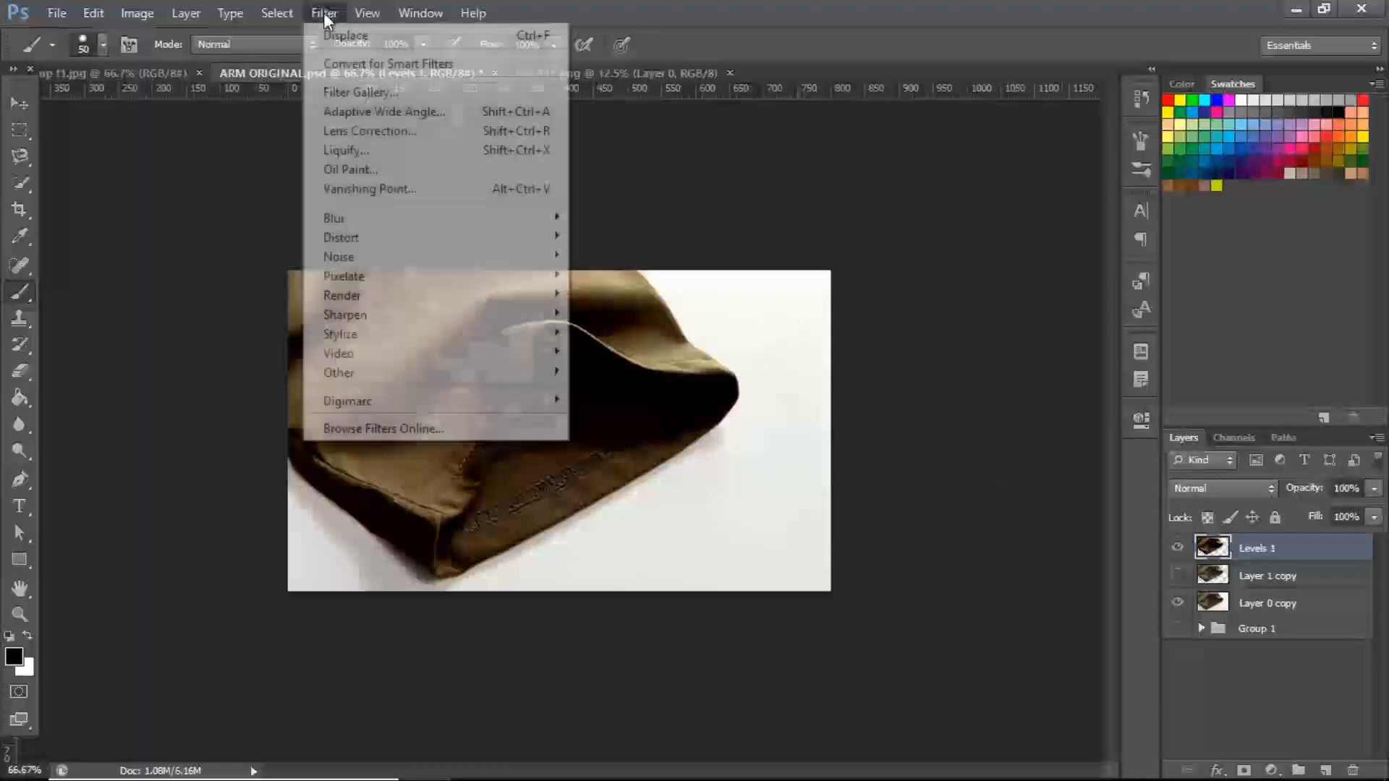
pyautogui.moveTo(367, 13)
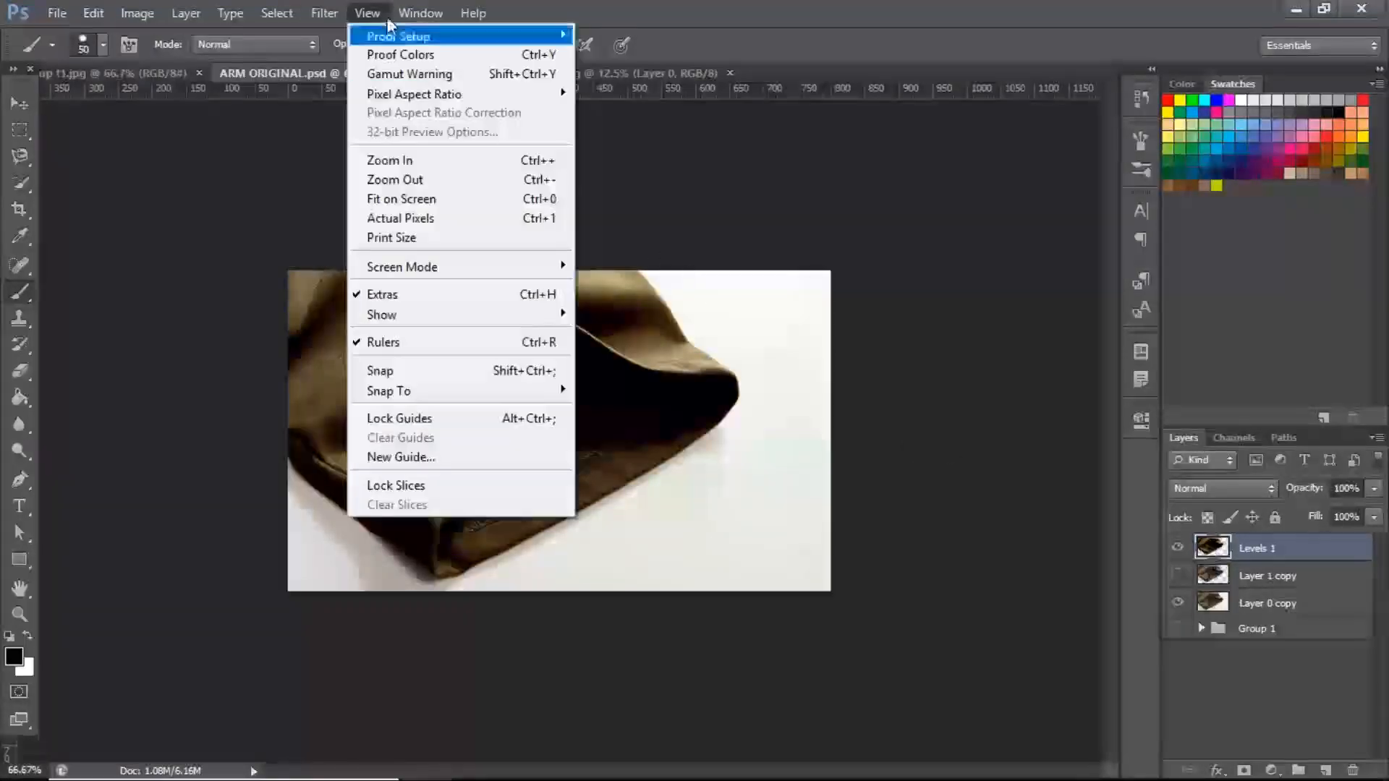
pyautogui.moveTo(323, 13)
pyautogui.moveTo(434, 218)
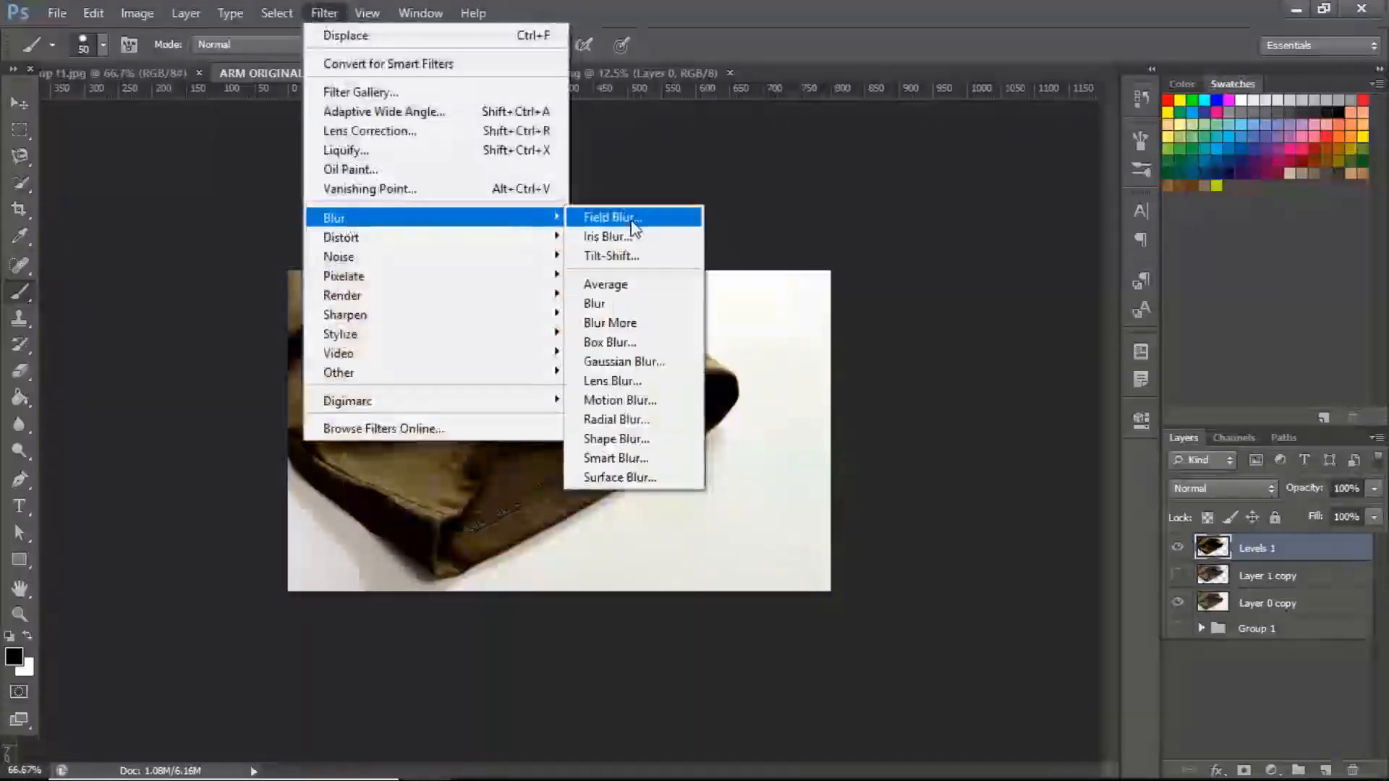
pyautogui.click(619, 361)
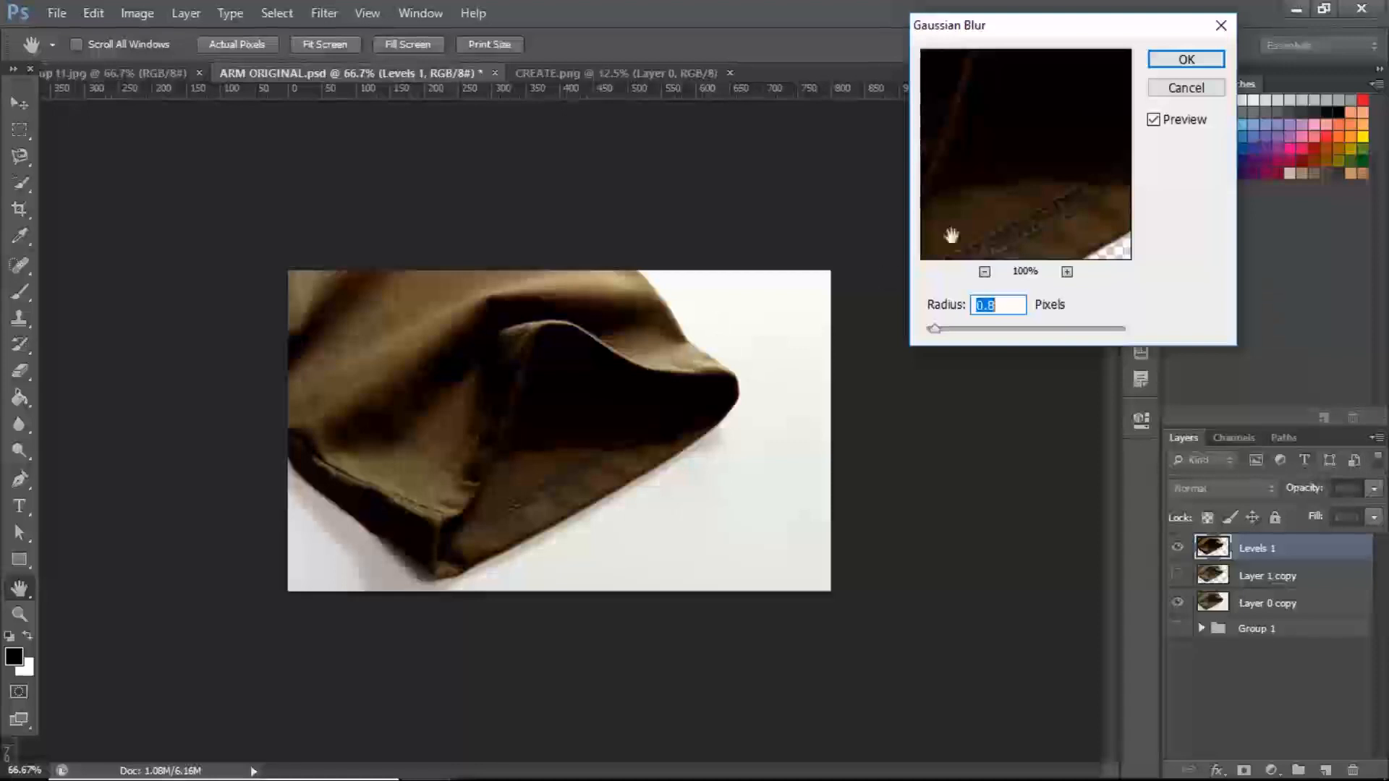
pyautogui.click(1196, 58)
pyautogui.press('b')
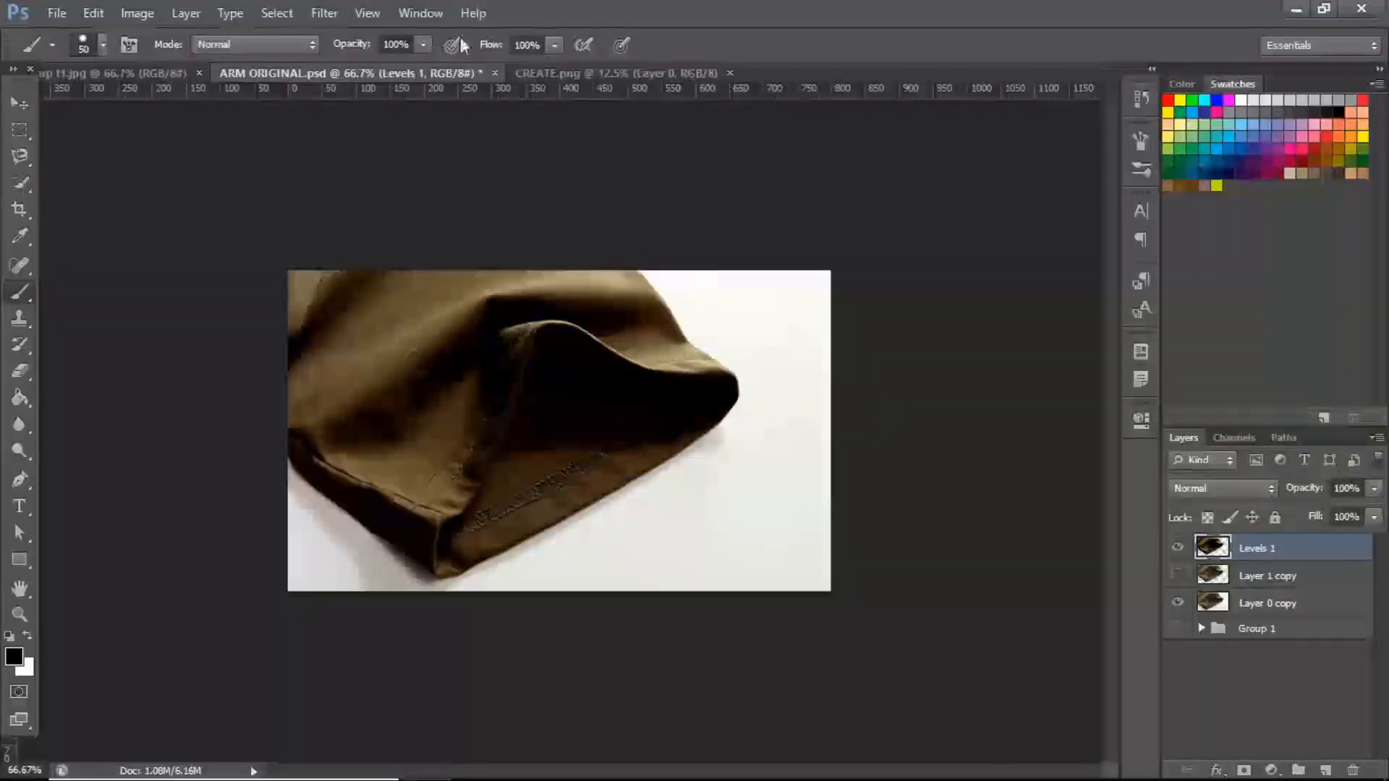
# - Apply a Gaussian Blur with a radius of 0.8 pixels to the Levels 1 layer
pyautogui.click(324, 13)
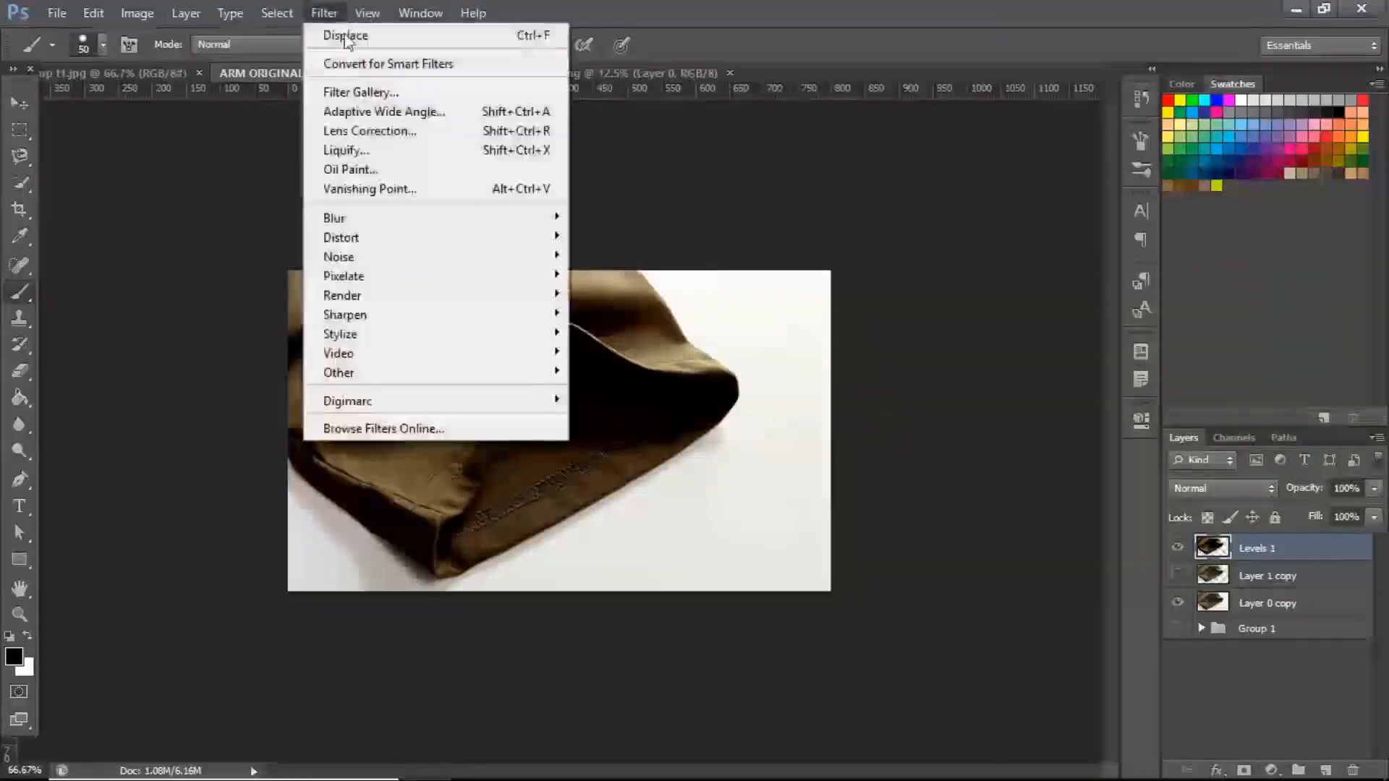
pyautogui.moveTo(442, 221)
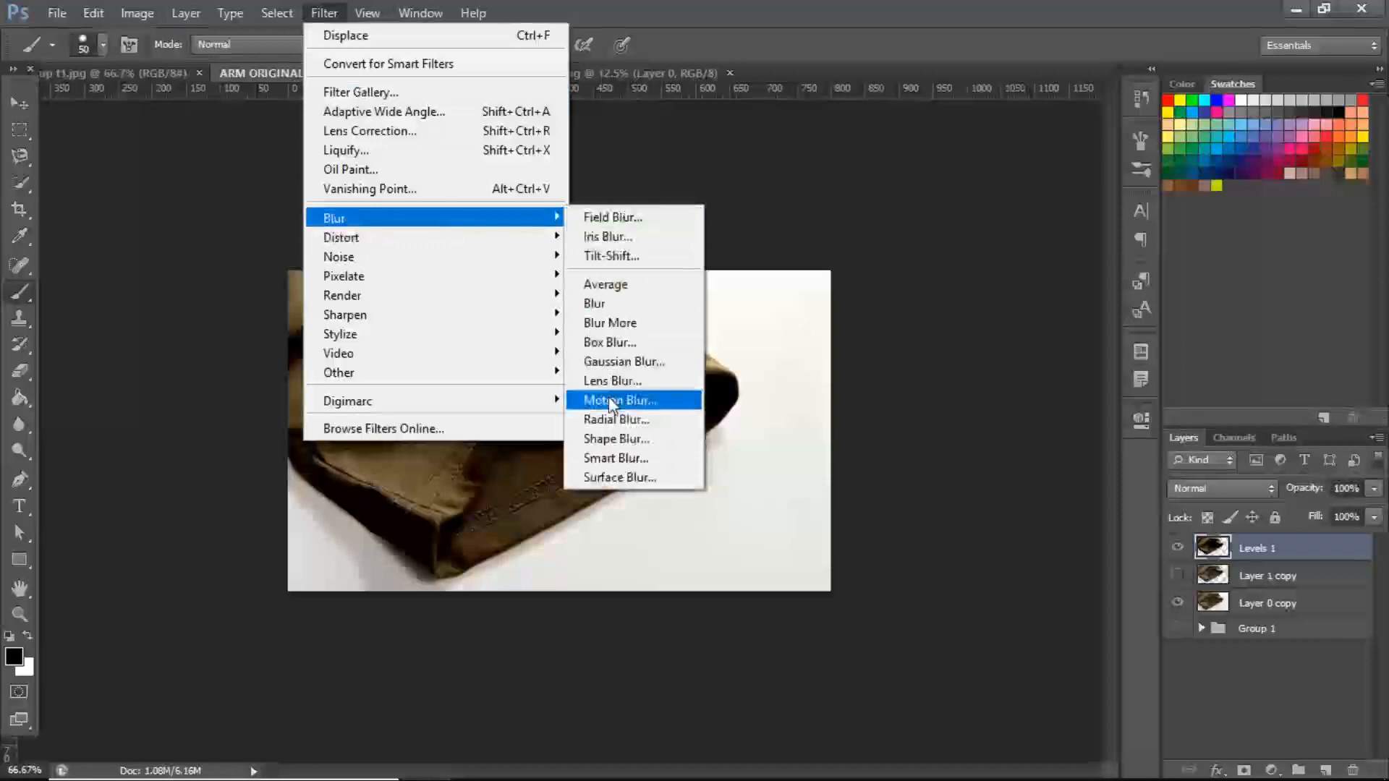
pyautogui.click(616, 361)
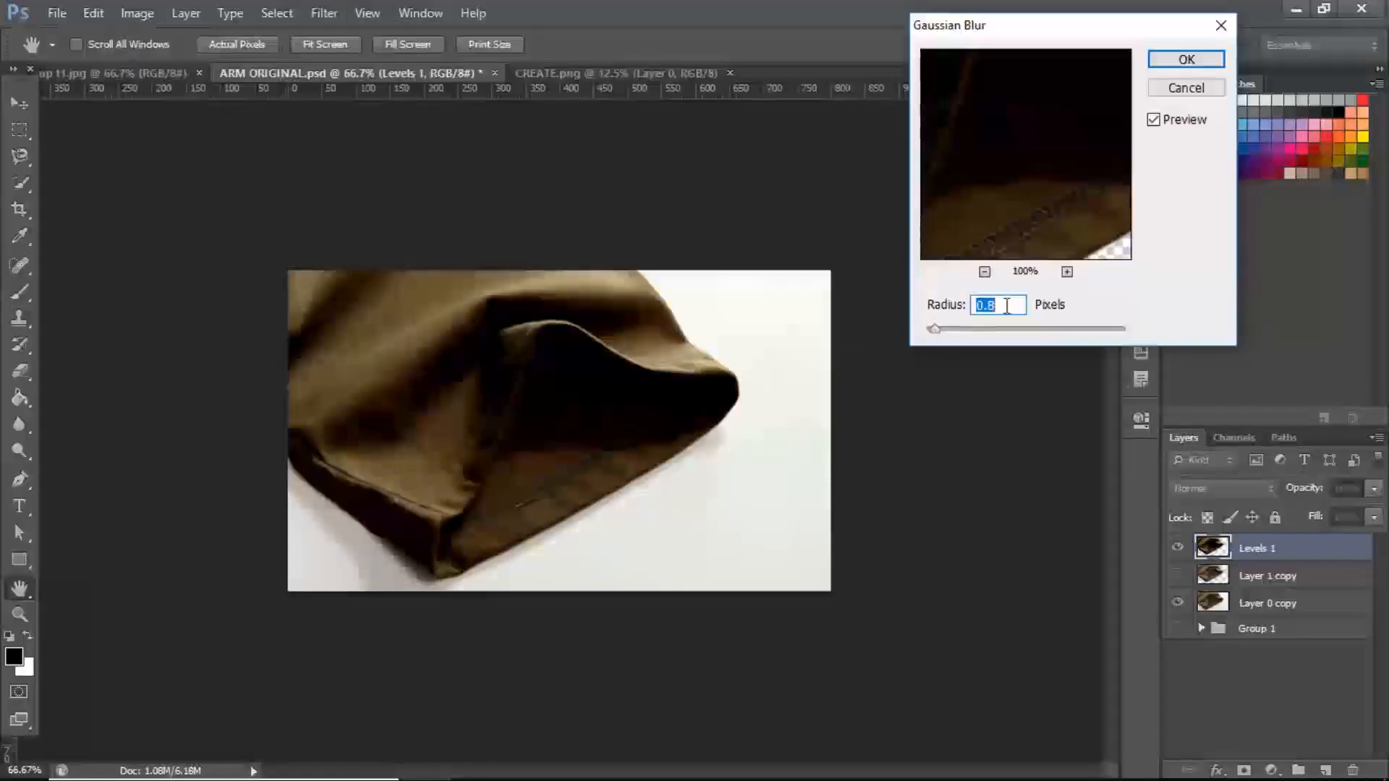
pyautogui.moveTo(943, 334)
pyautogui.mouseDown()
pyautogui.moveTo(989, 337)
pyautogui.moveTo(916, 339)
pyautogui.moveTo(933, 336)
pyautogui.mouseUp()
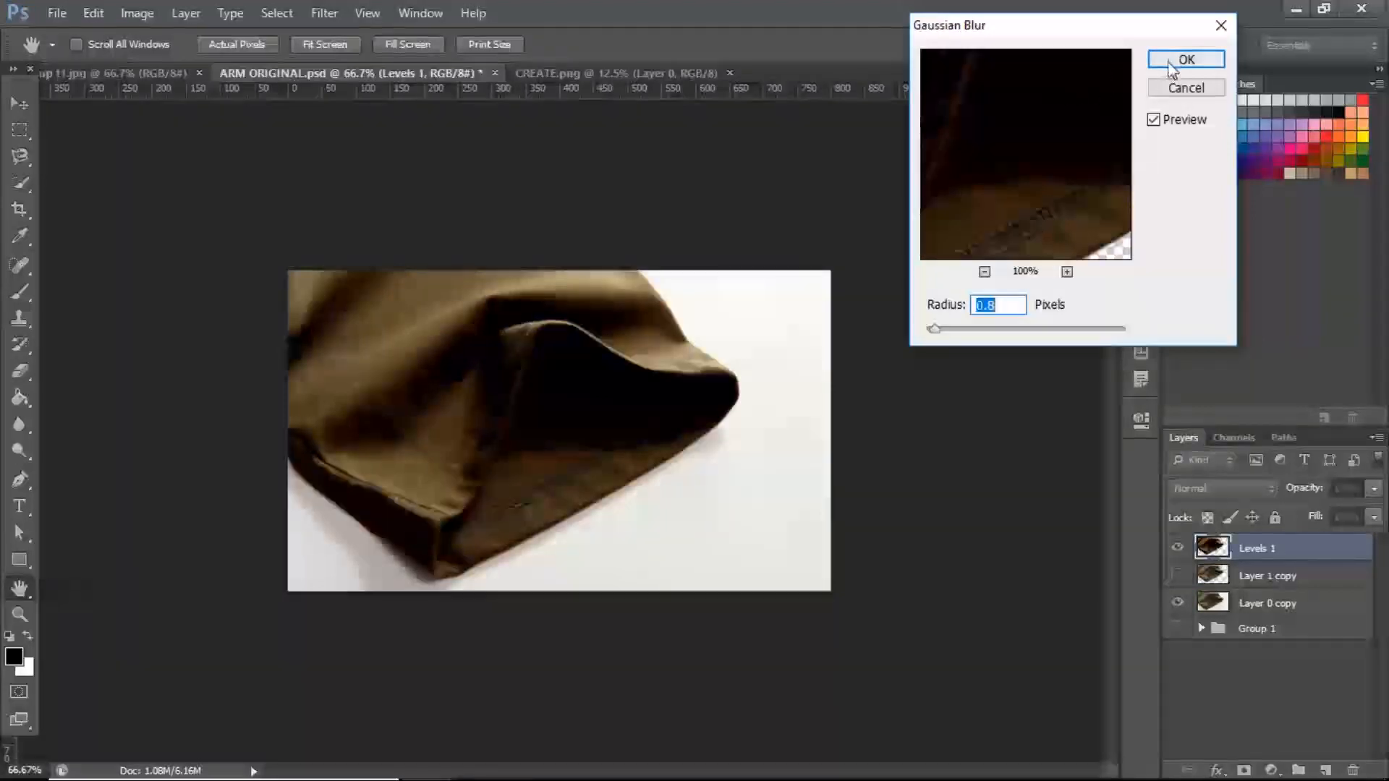
pyautogui.click(1172, 61)
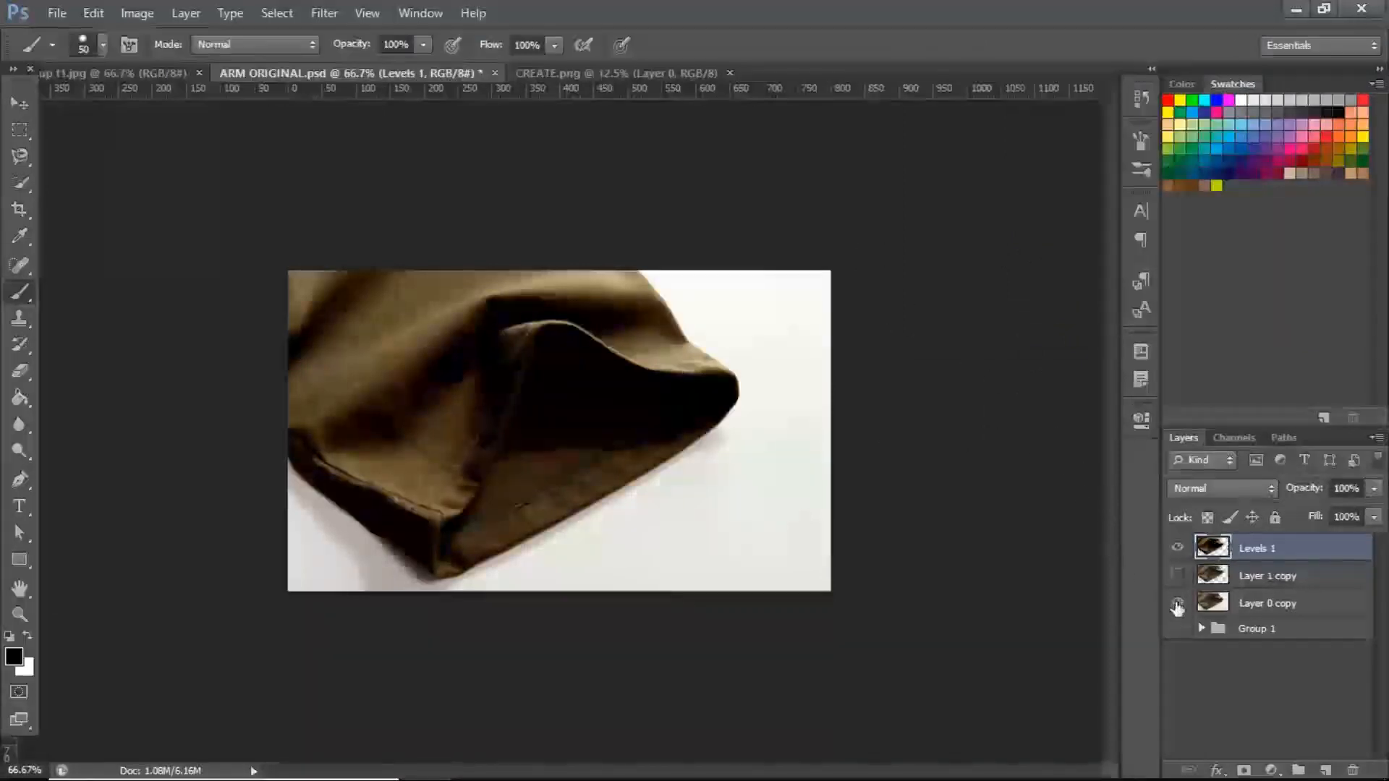
# - Hide Layer 0 copy and save the document to the Desktop as ARM DISPLACEMENT in Photoshop format with layers
pyautogui.click(1178, 628)
pyautogui.click(1178, 602)
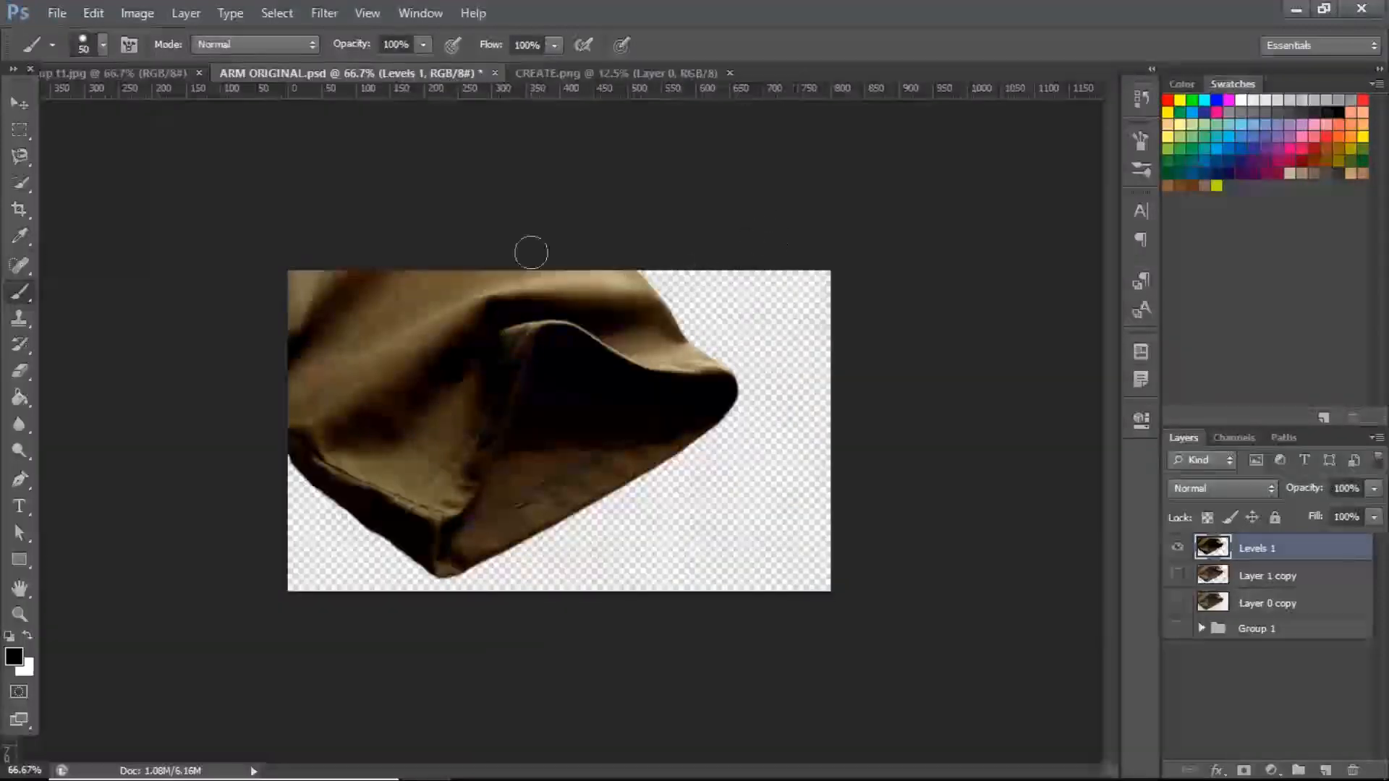
pyautogui.click(324, 13)
pyautogui.moveTo(37, 15)
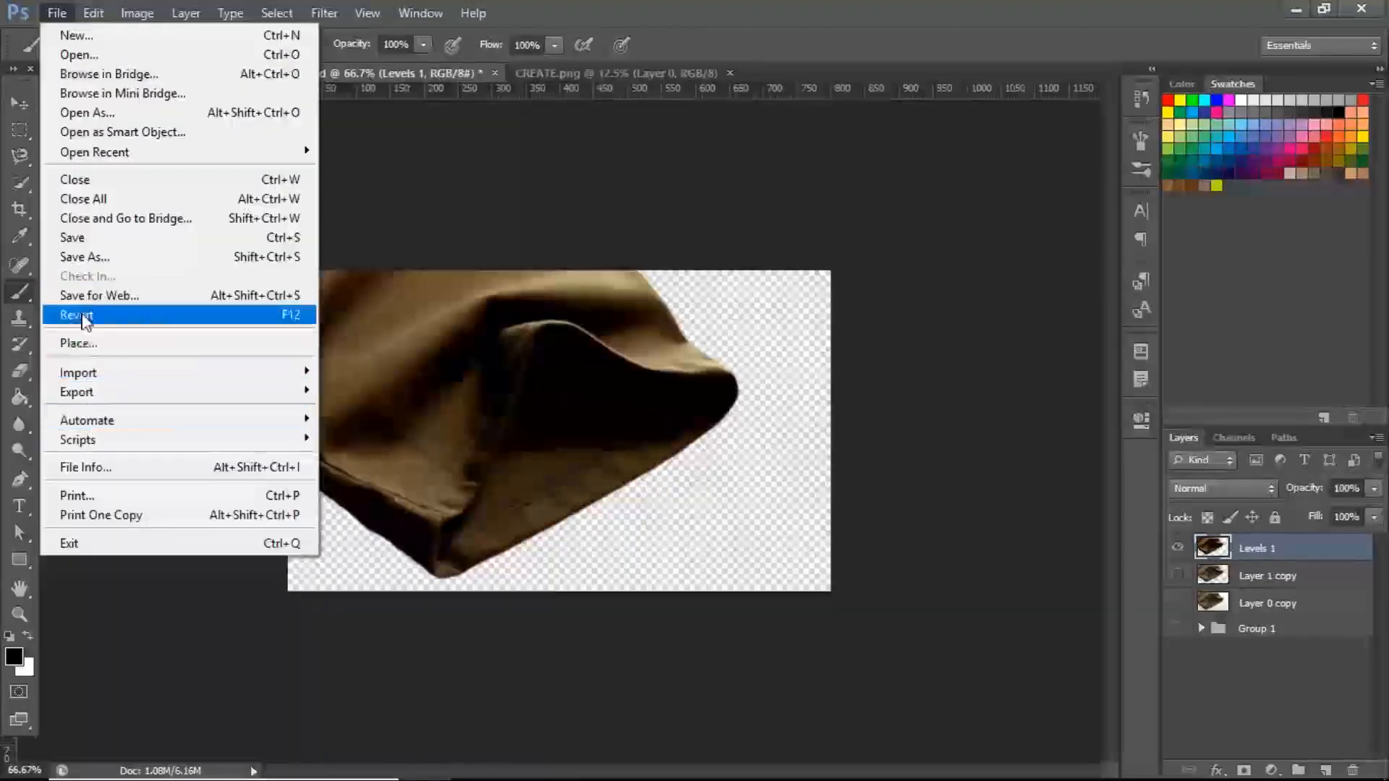
pyautogui.click(81, 256)
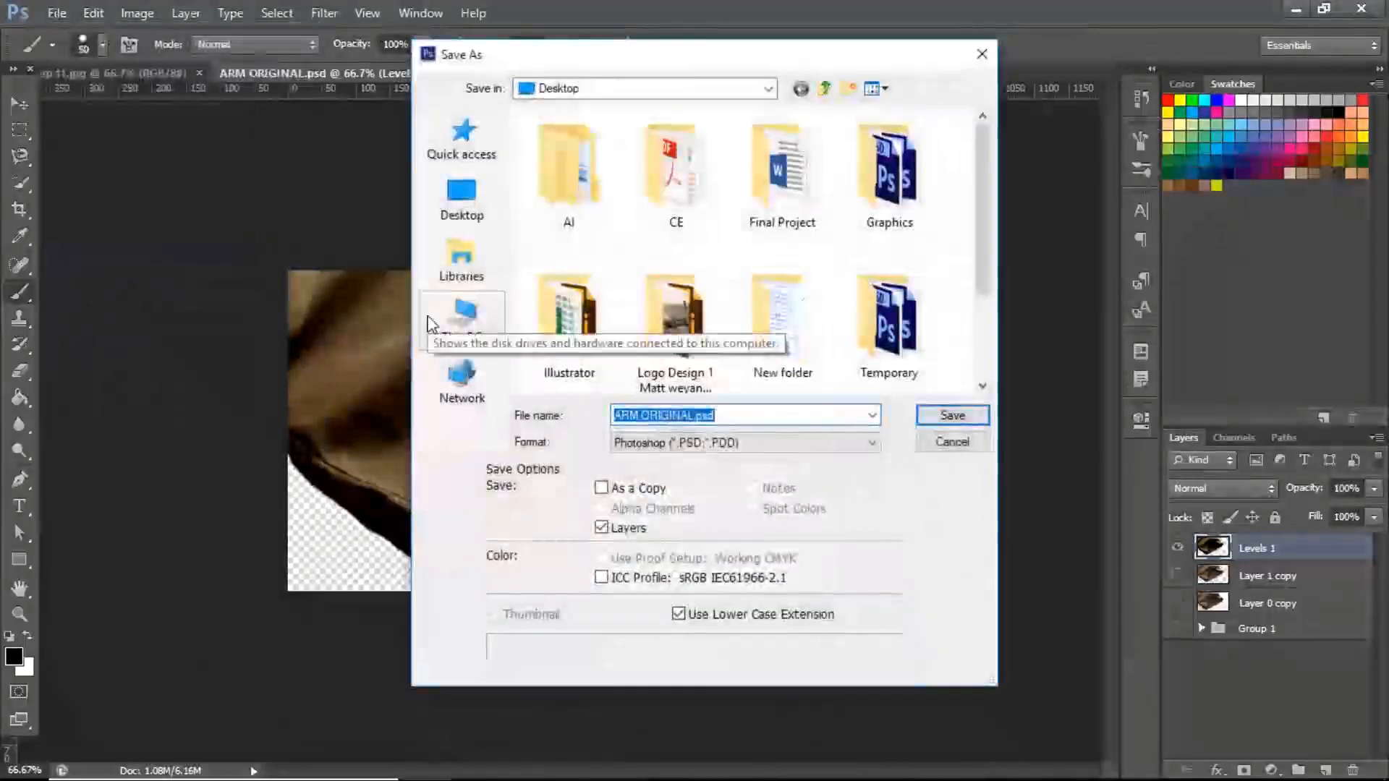
pyautogui.write('A')
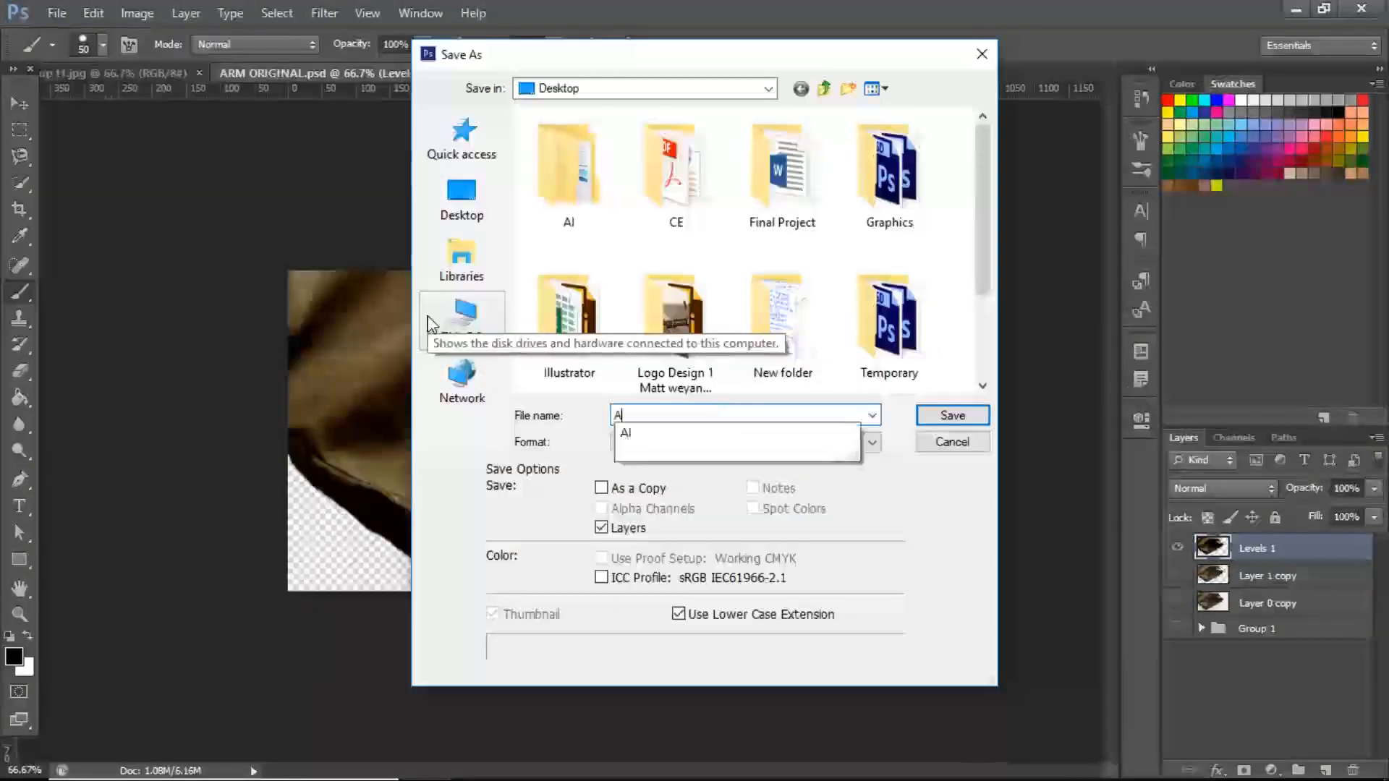
pyautogui.write('RM D')
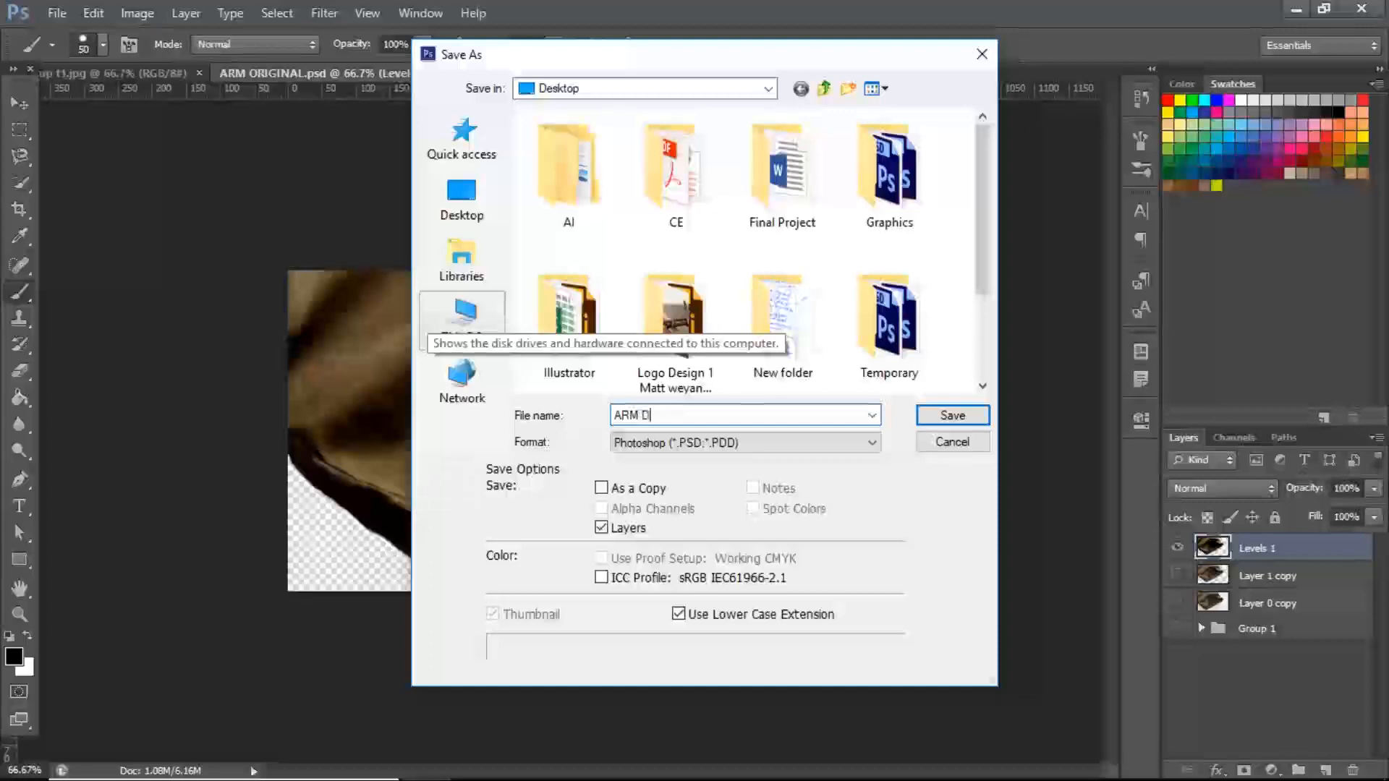
pyautogui.write('ISPLAC')
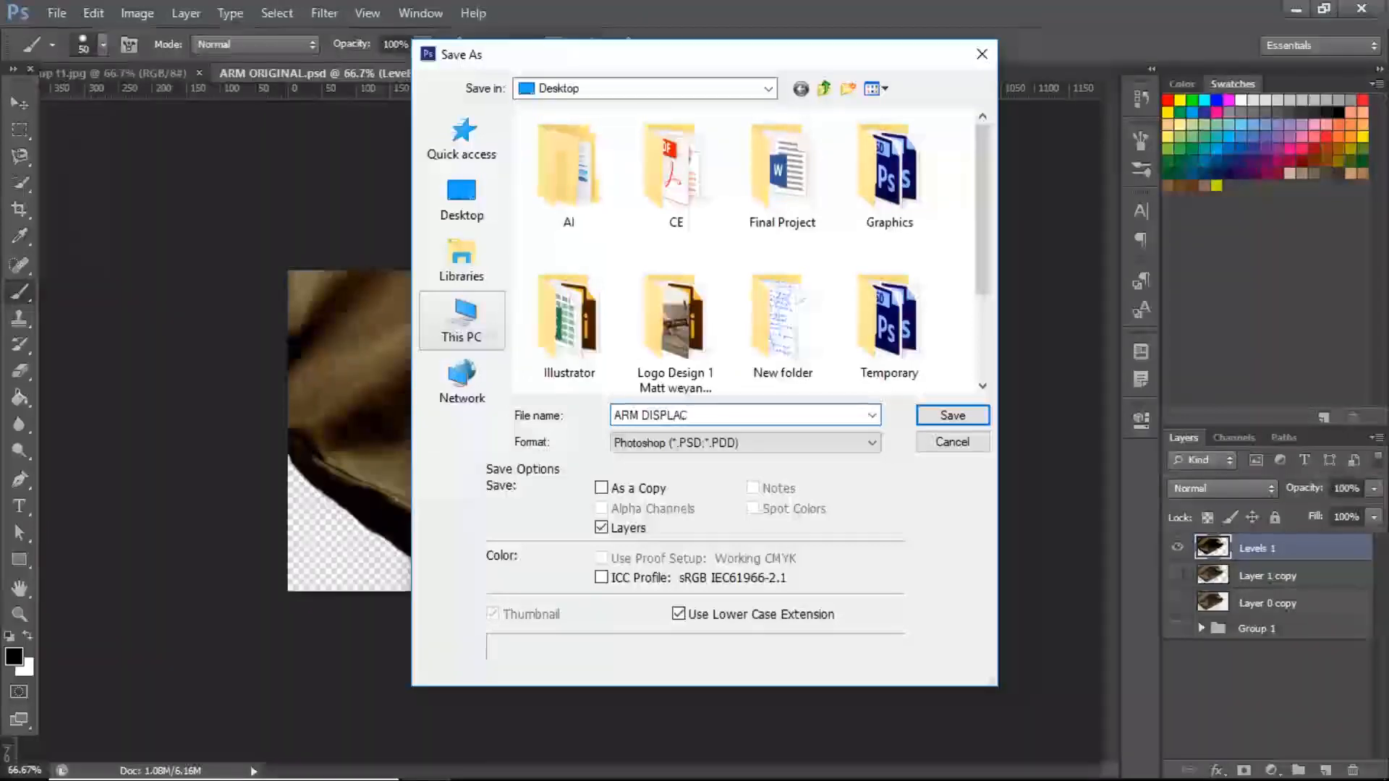
pyautogui.write('EMENT')
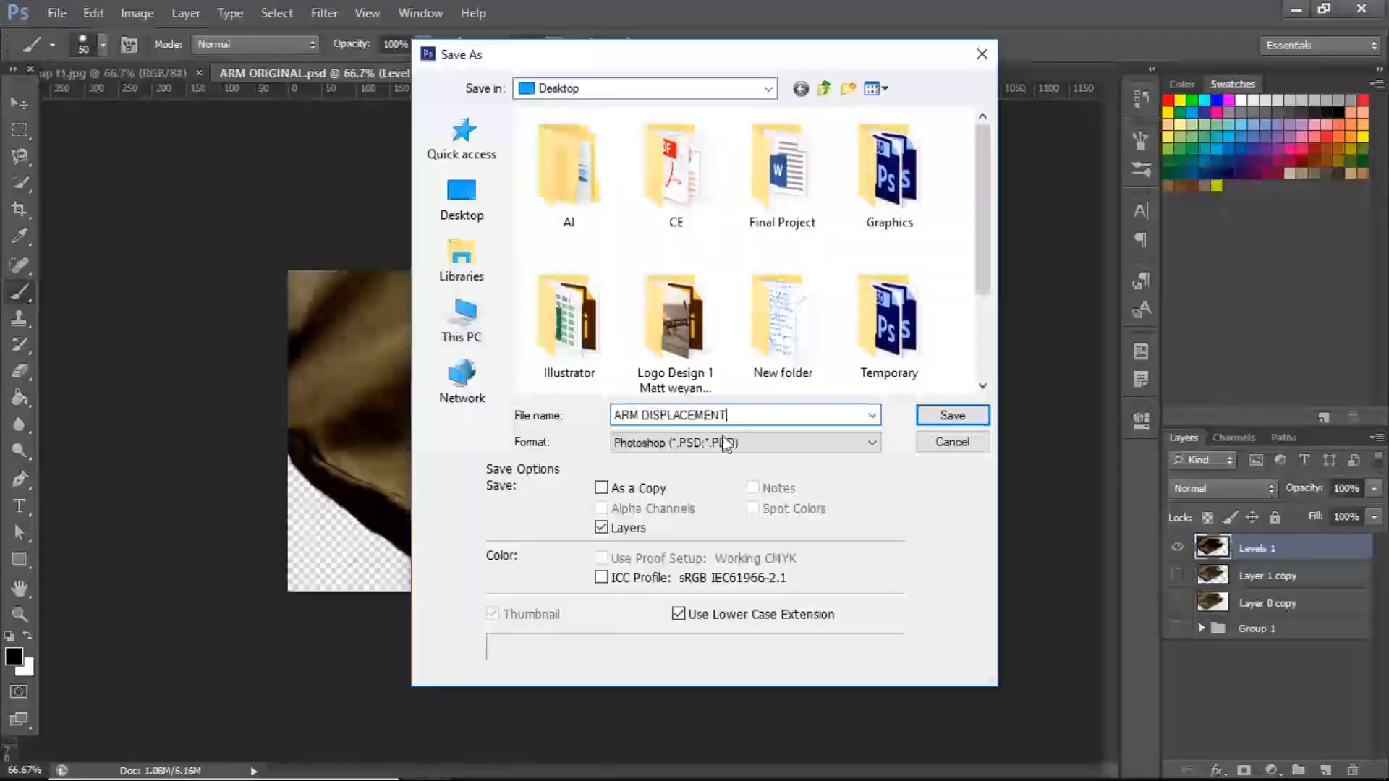
pyautogui.click(945, 420)
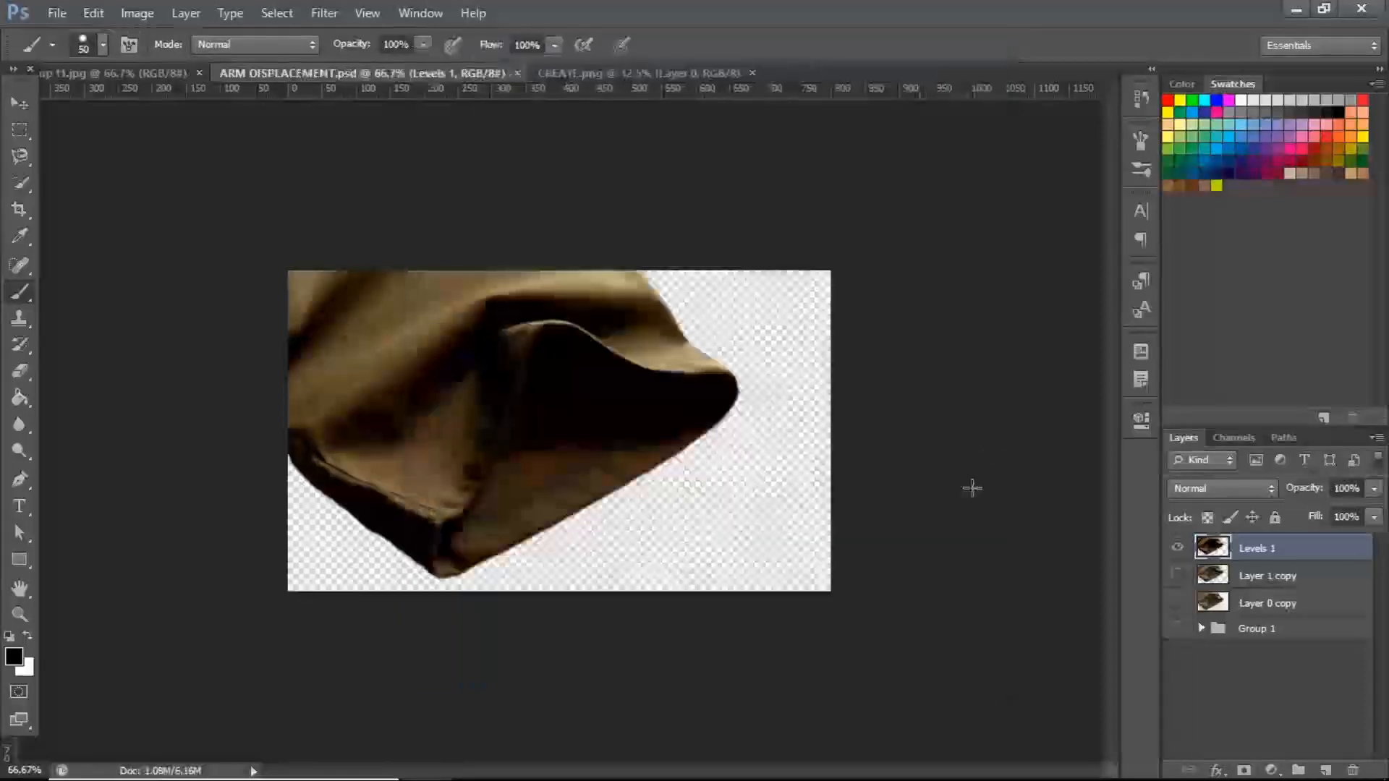
# - Show Layer 0 copy instead of Levels 1 and save the document to the Desktop as original in Photoshop format with layers
pyautogui.click(1178, 554)
pyautogui.click(1178, 603)
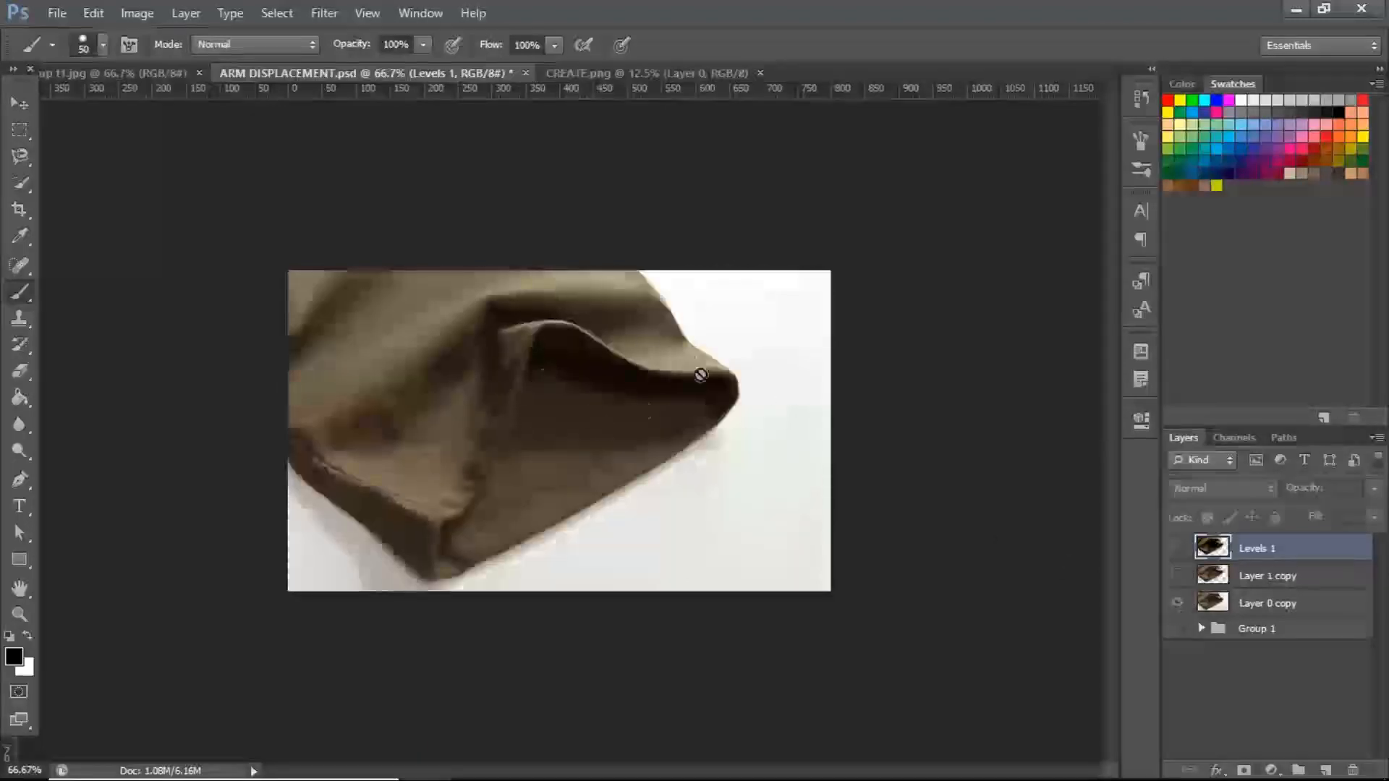
pyautogui.click(56, 13)
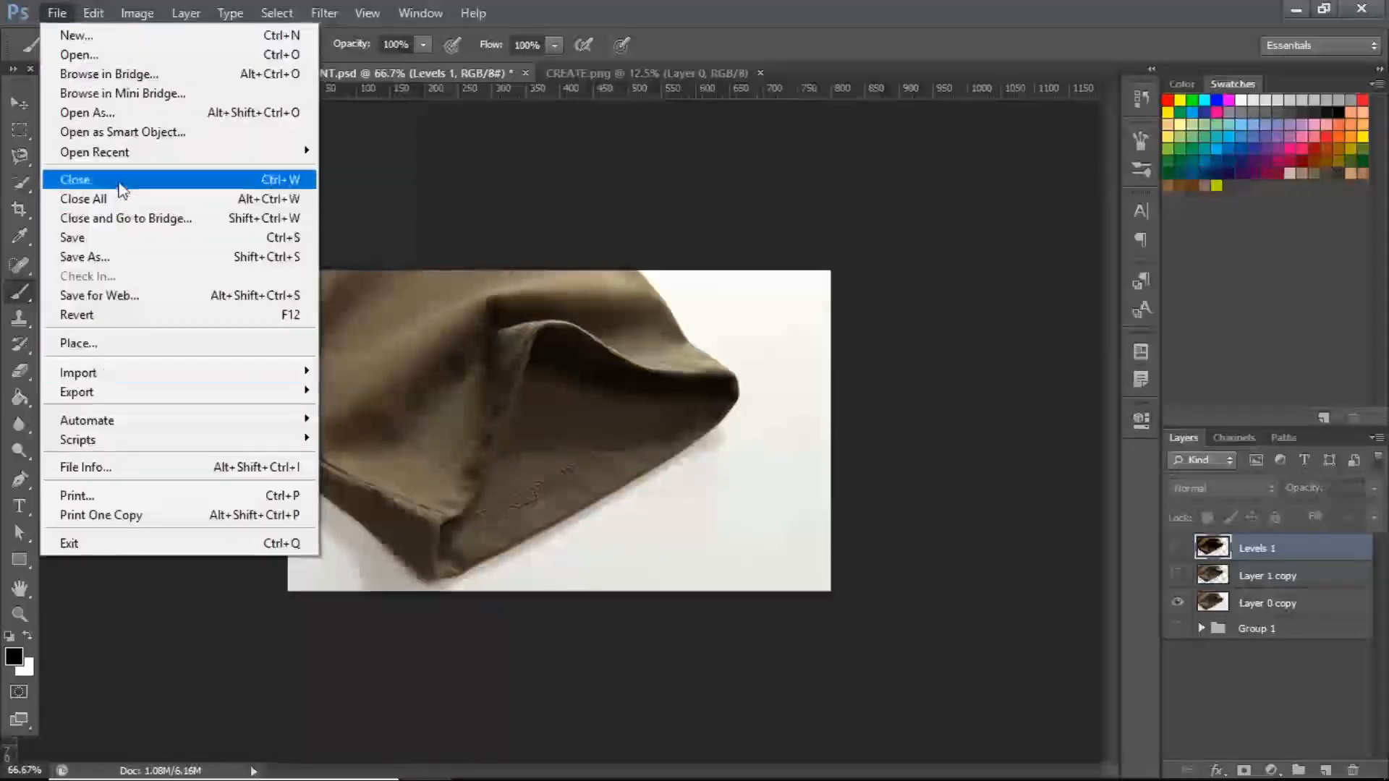
pyautogui.click(109, 257)
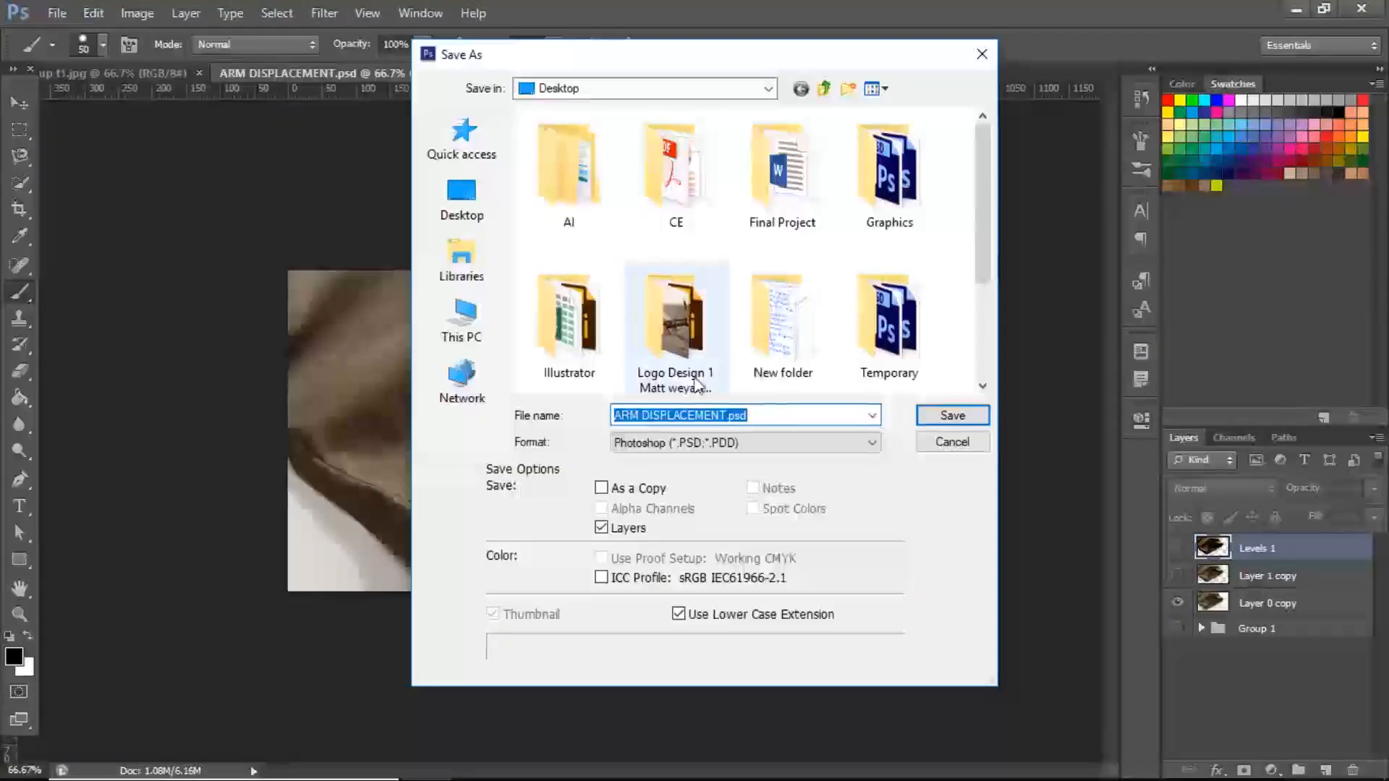
pyautogui.write('original')
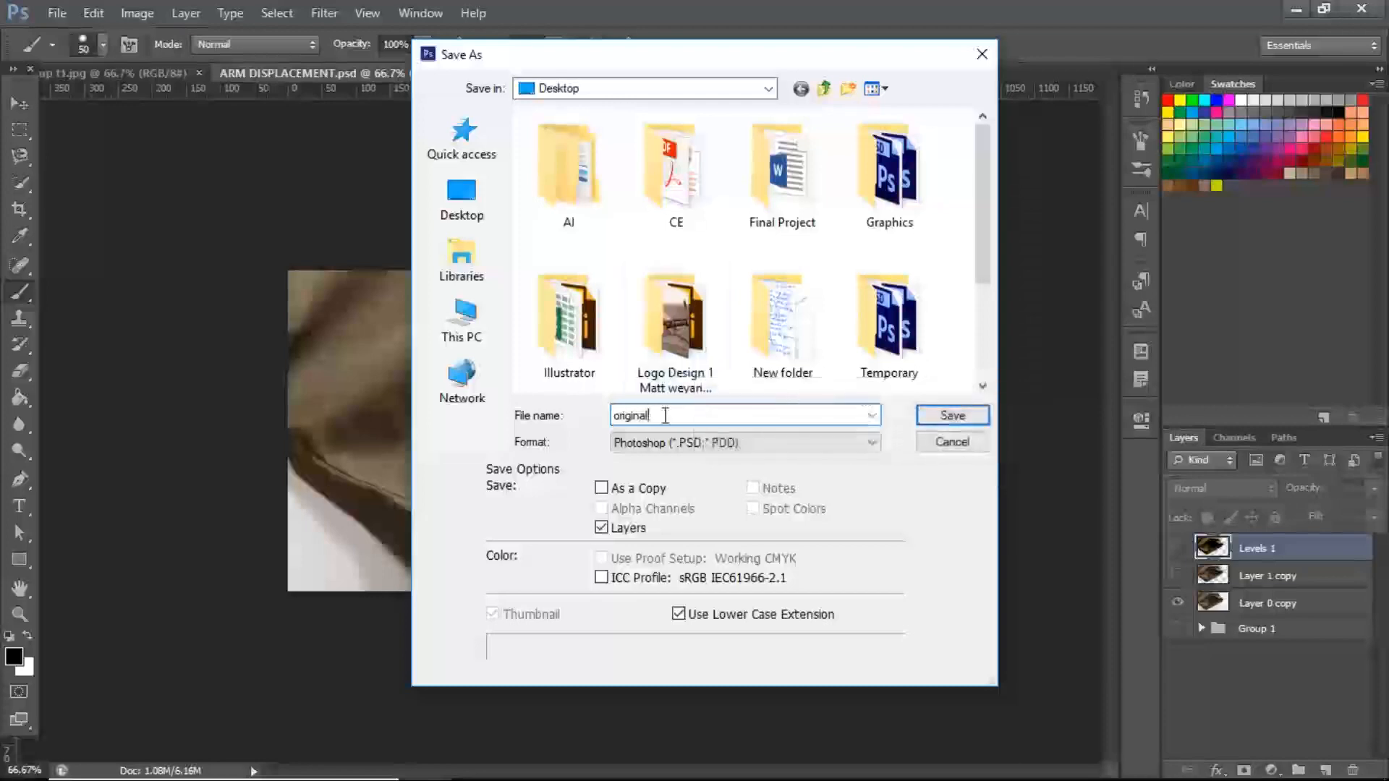
pyautogui.click(950, 416)
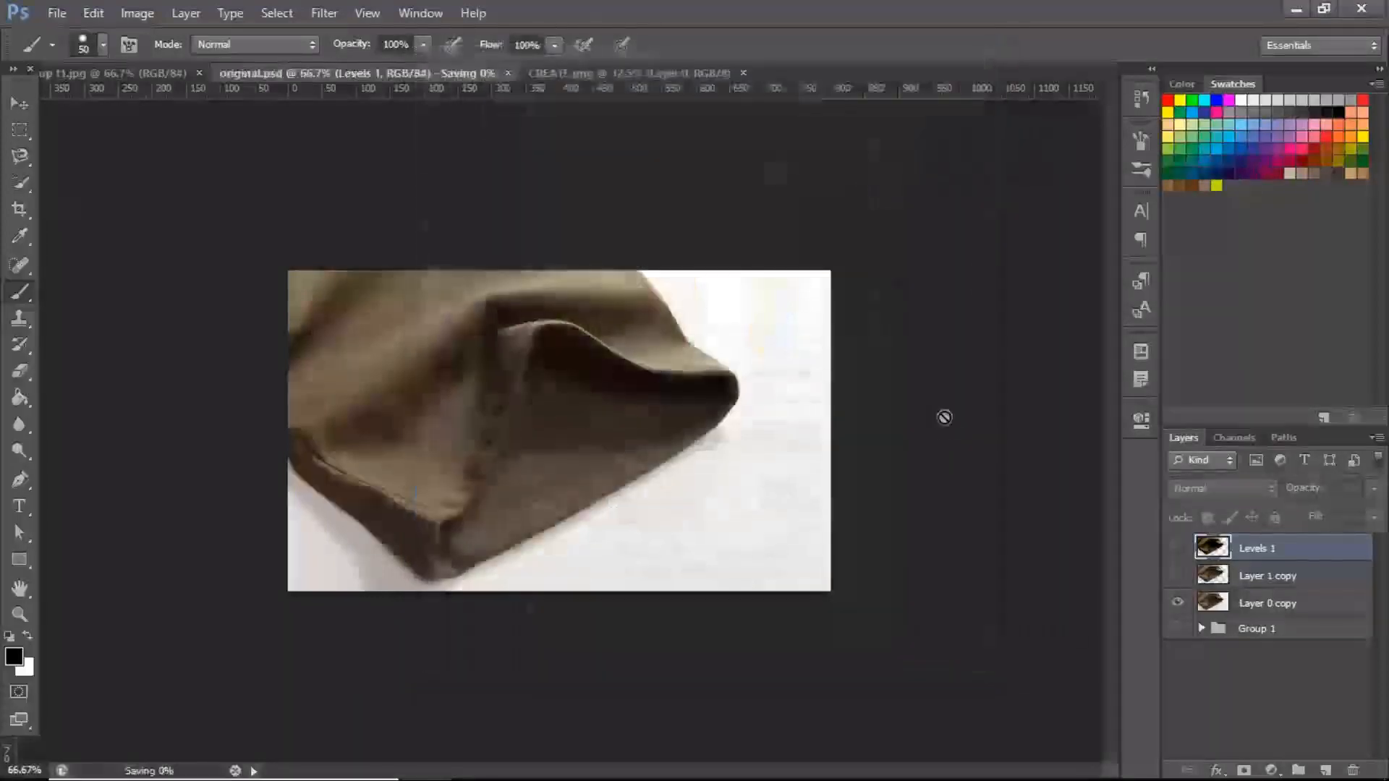
# - Toggle the Levels 1 layer's visibility over Layer 0 copy to compare the contrast-boosted garment with the original image
pyautogui.click(1178, 605)
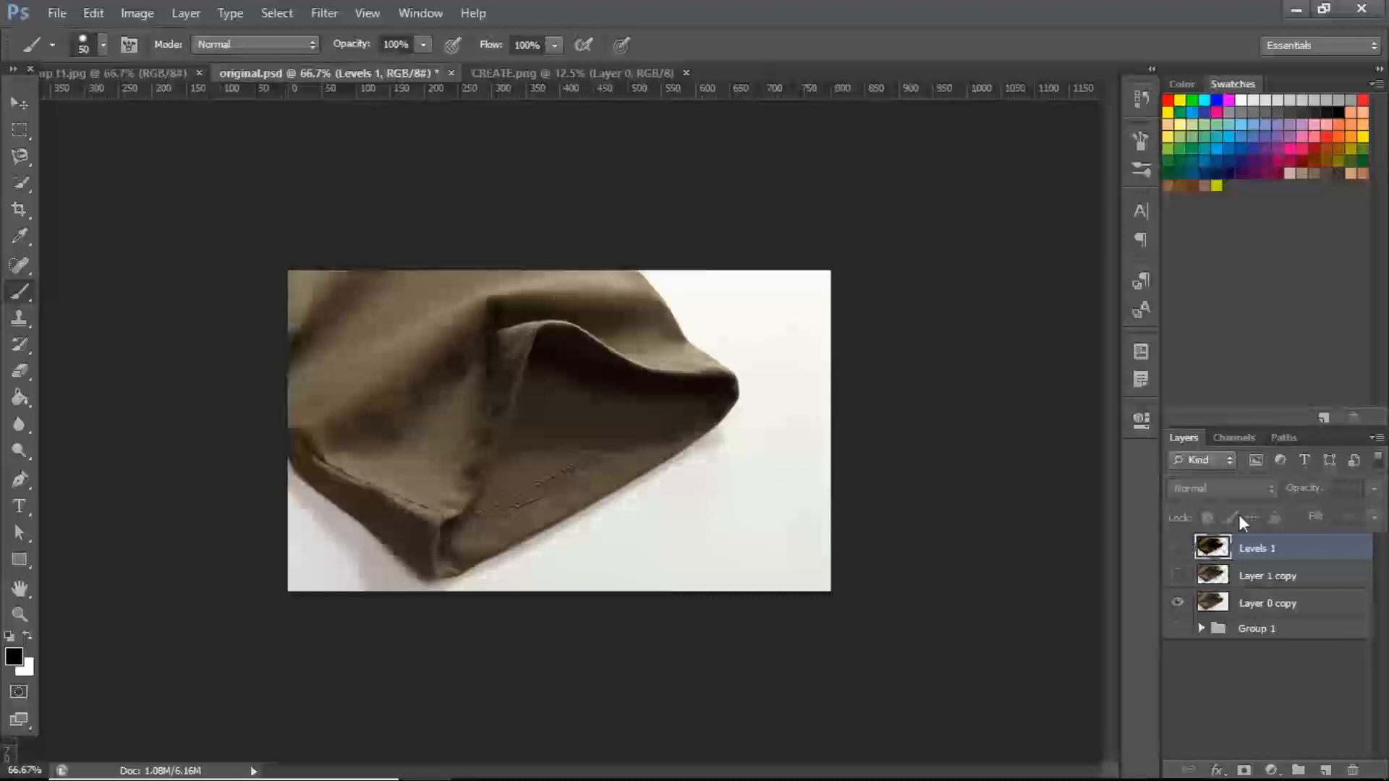
pyautogui.click(1178, 550)
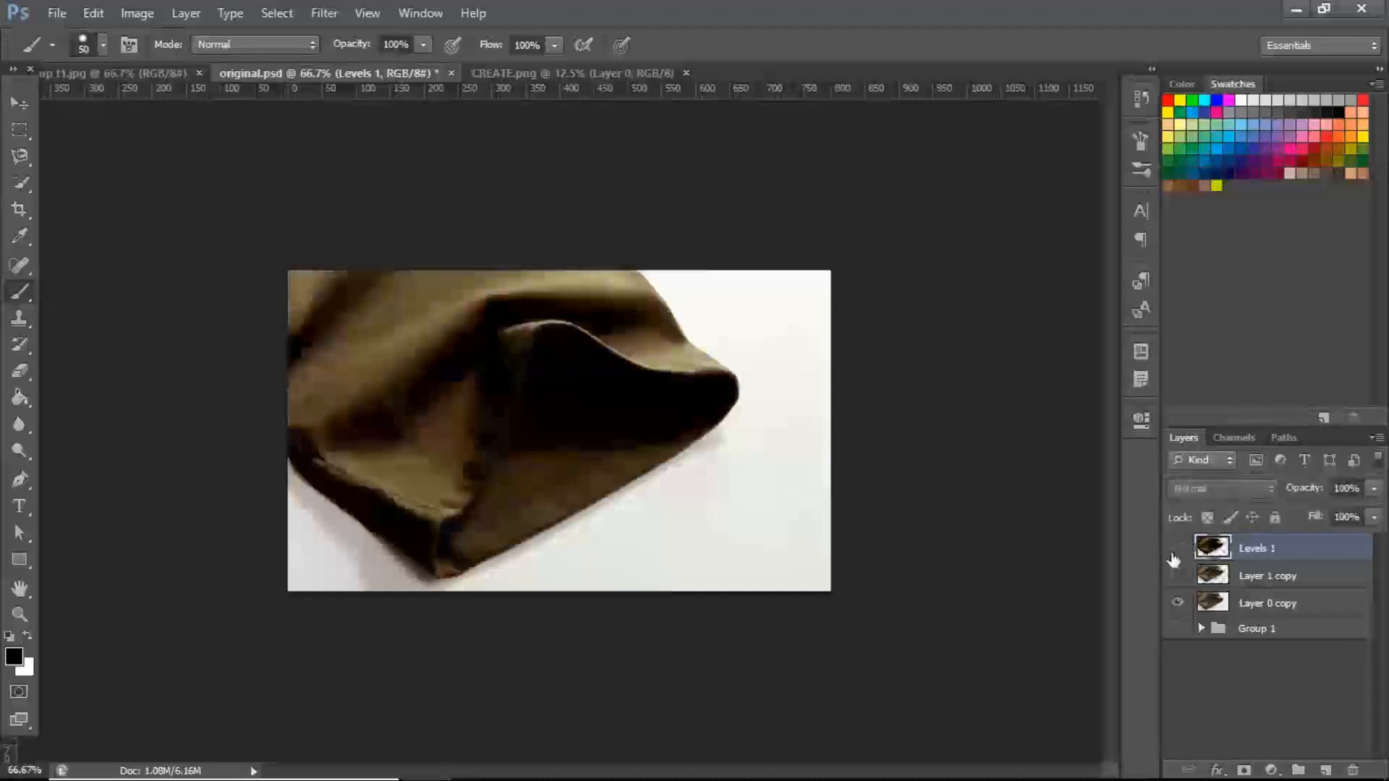
pyautogui.click(1176, 551)
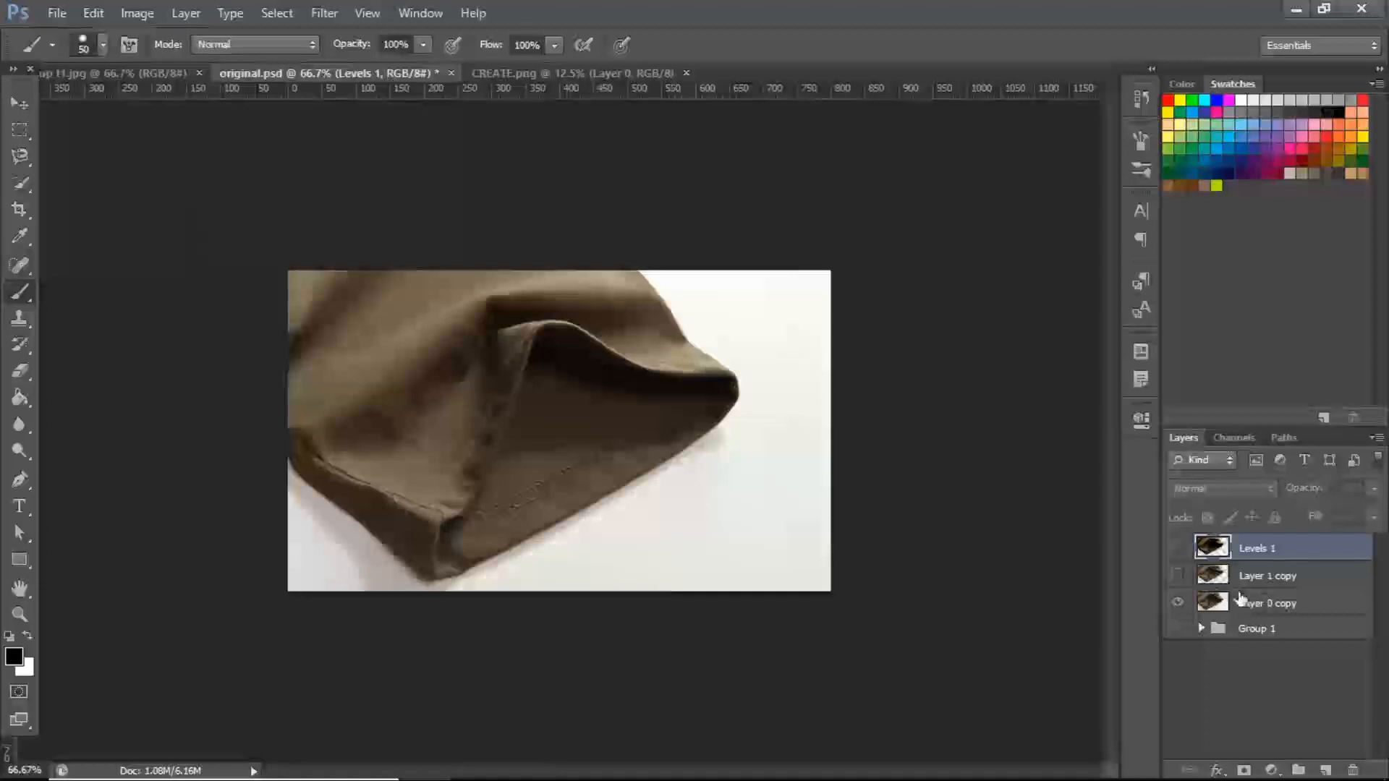
# - Copy the light bulb artwork from CREATE.png into original.psd, placing it directly above Layer 0 copy
pyautogui.click(1306, 610)
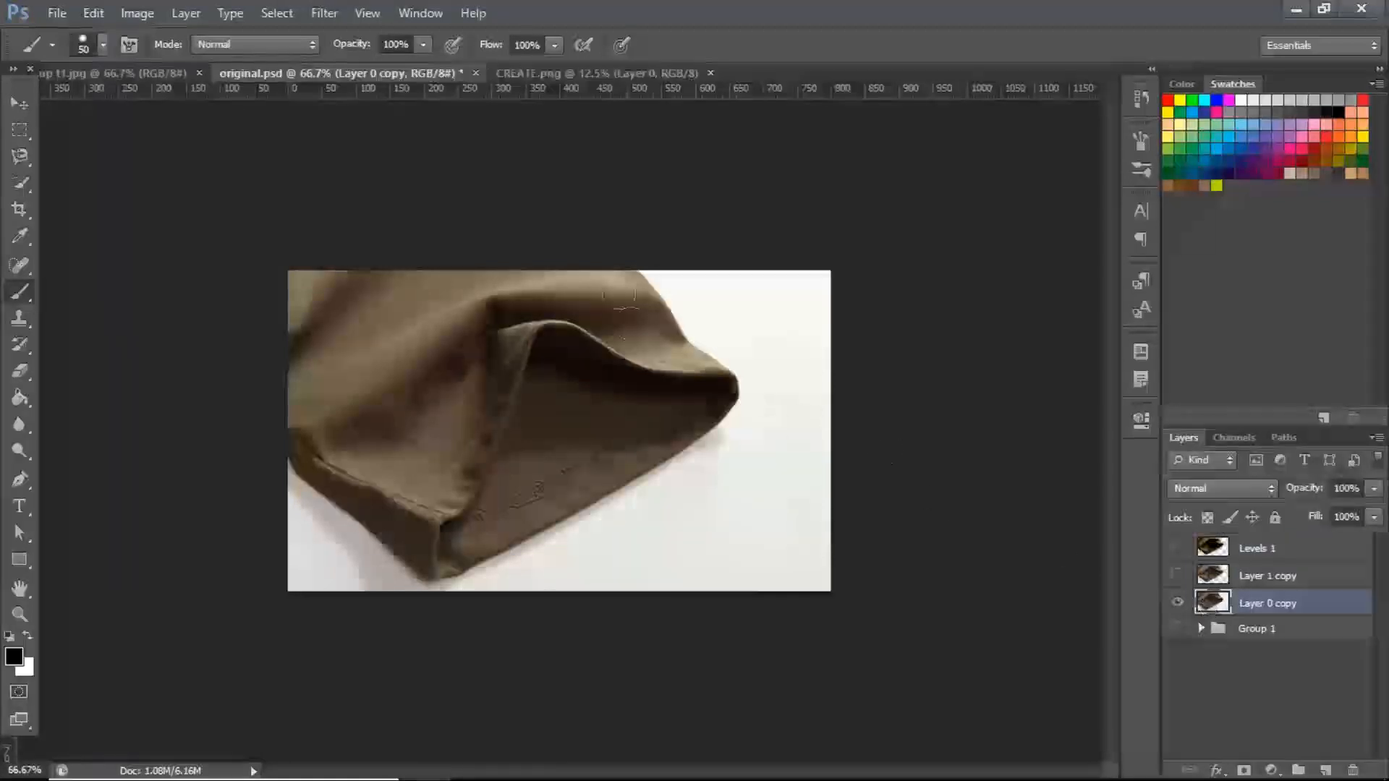
pyautogui.click(563, 69)
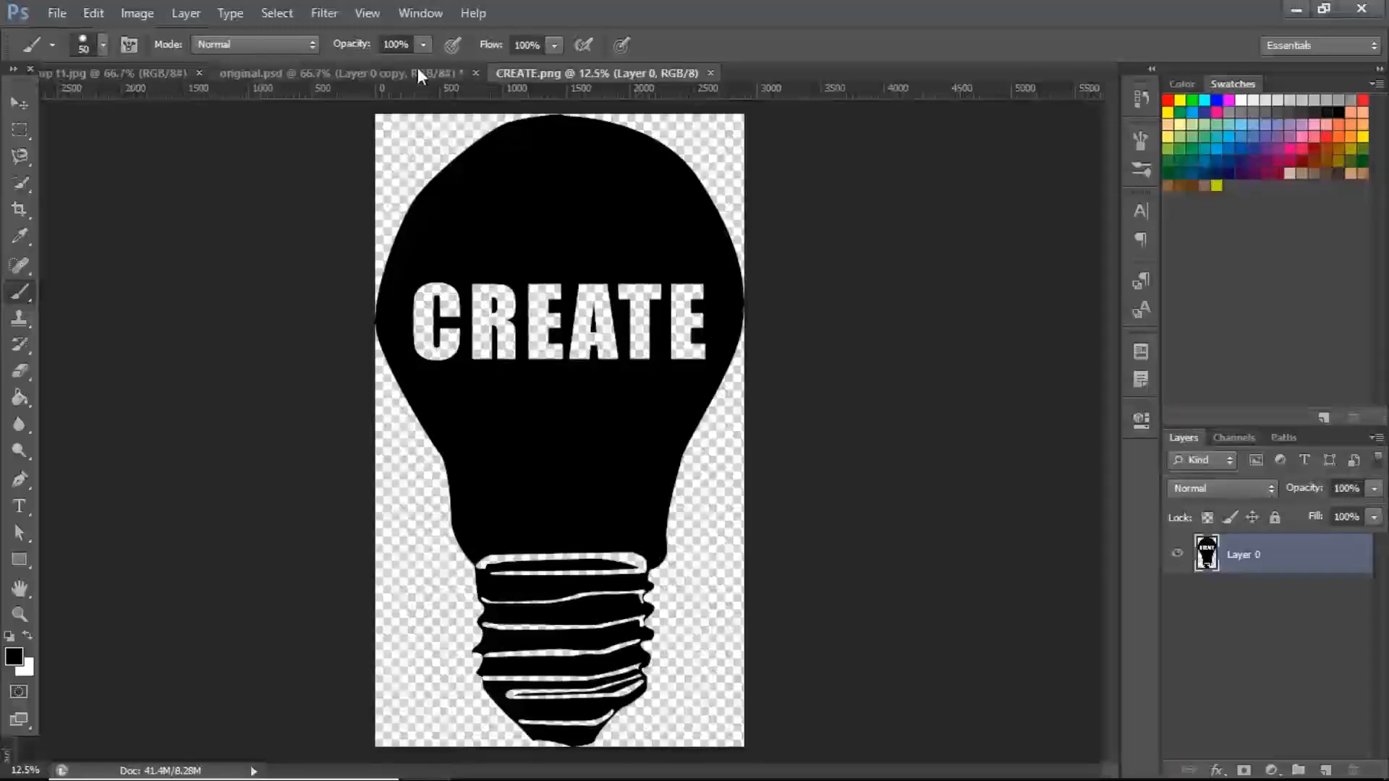
pyautogui.click(372, 73)
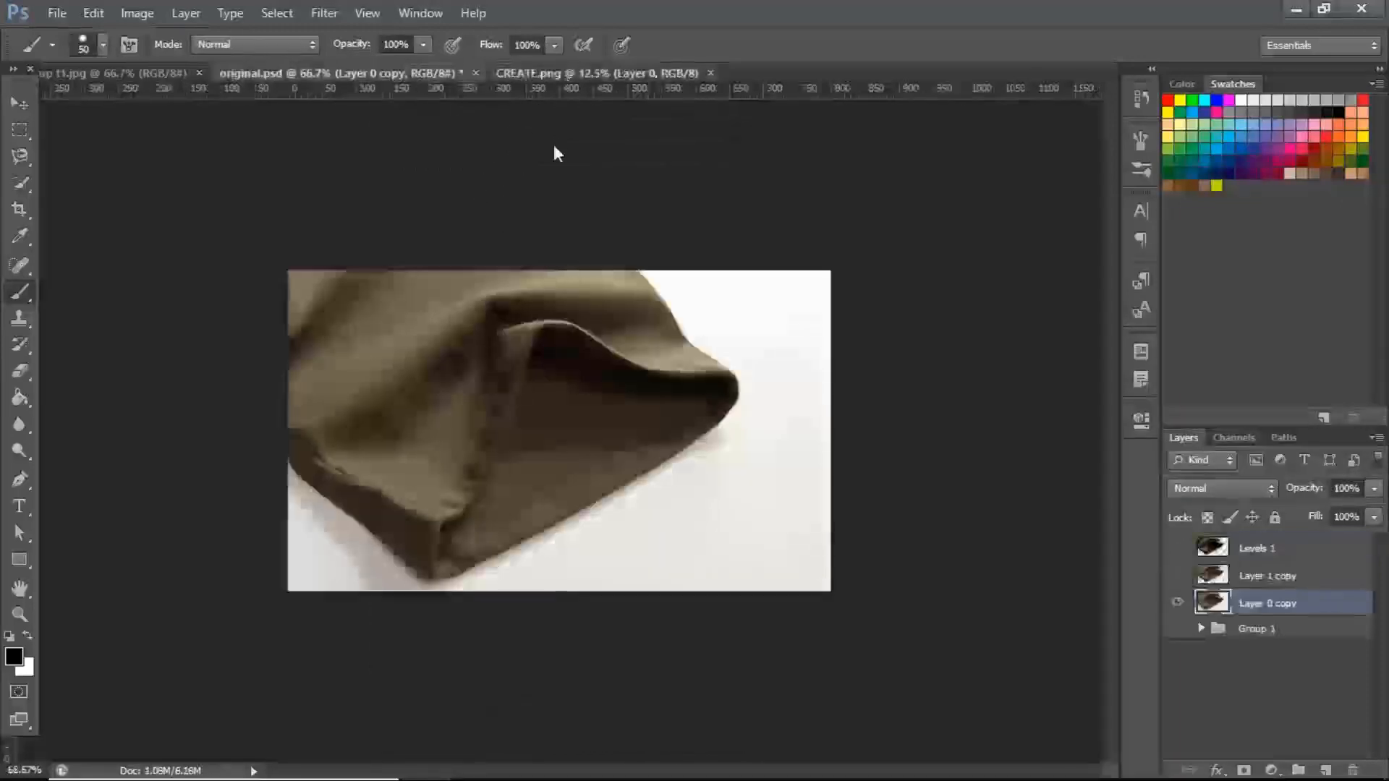
pyautogui.click(566, 75)
pyautogui.press('v')
pyautogui.moveTo(521, 261)
pyautogui.mouseDown()
pyautogui.moveTo(396, 69)
pyautogui.moveTo(543, 293)
pyautogui.moveTo(556, 355)
pyautogui.mouseUp()
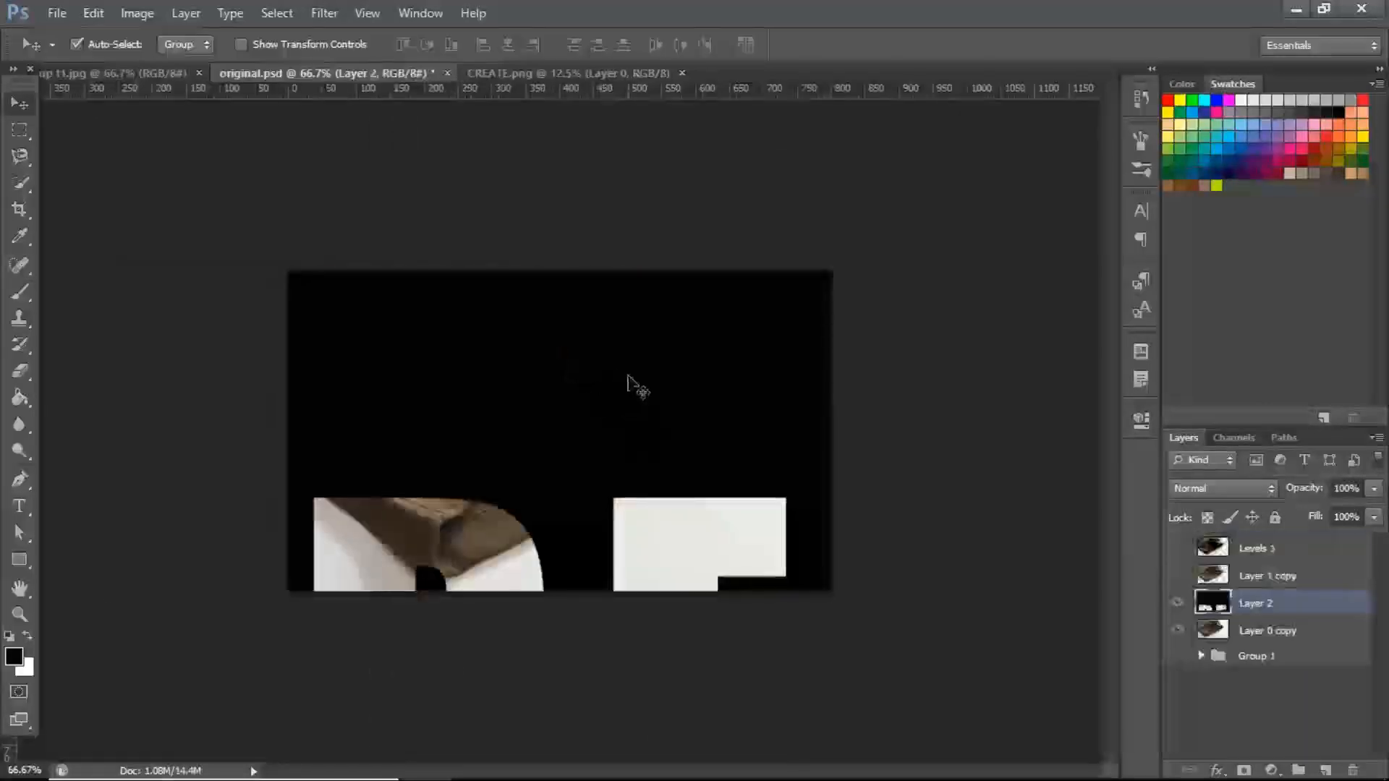
# - Free-transform the light bulb layer down to about 4.4% of its size so it fits on the garment
pyautogui.hotkey('ctrl', 't')
pyautogui.hotkey('ctrl', '-')
pyautogui.hotkey('ctrl', '-')
pyautogui.hotkey('ctrl', '-')
pyautogui.hotkey('ctrl', '-')
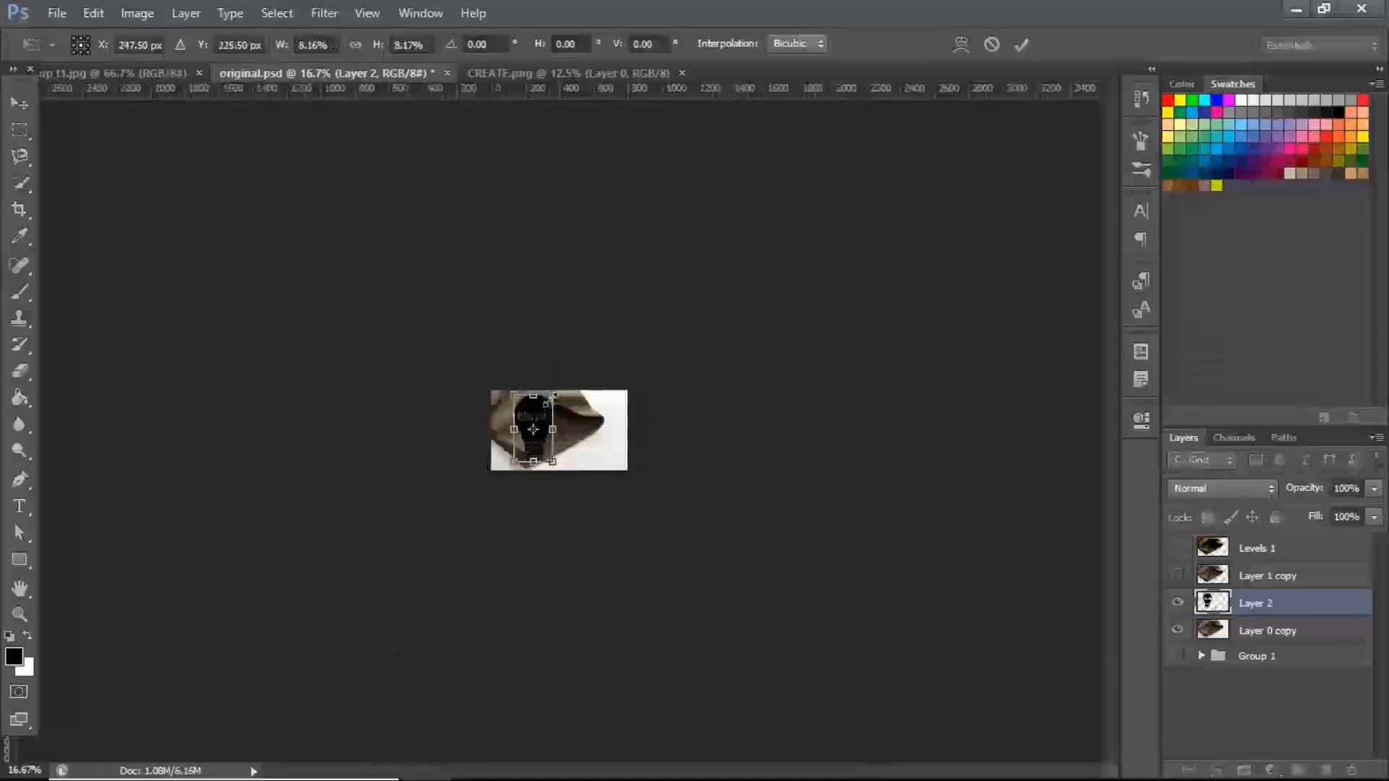
pyautogui.moveTo(556, 395); pyautogui.dragTo(544, 410)
pyautogui.hotkey('ctrl', '0')
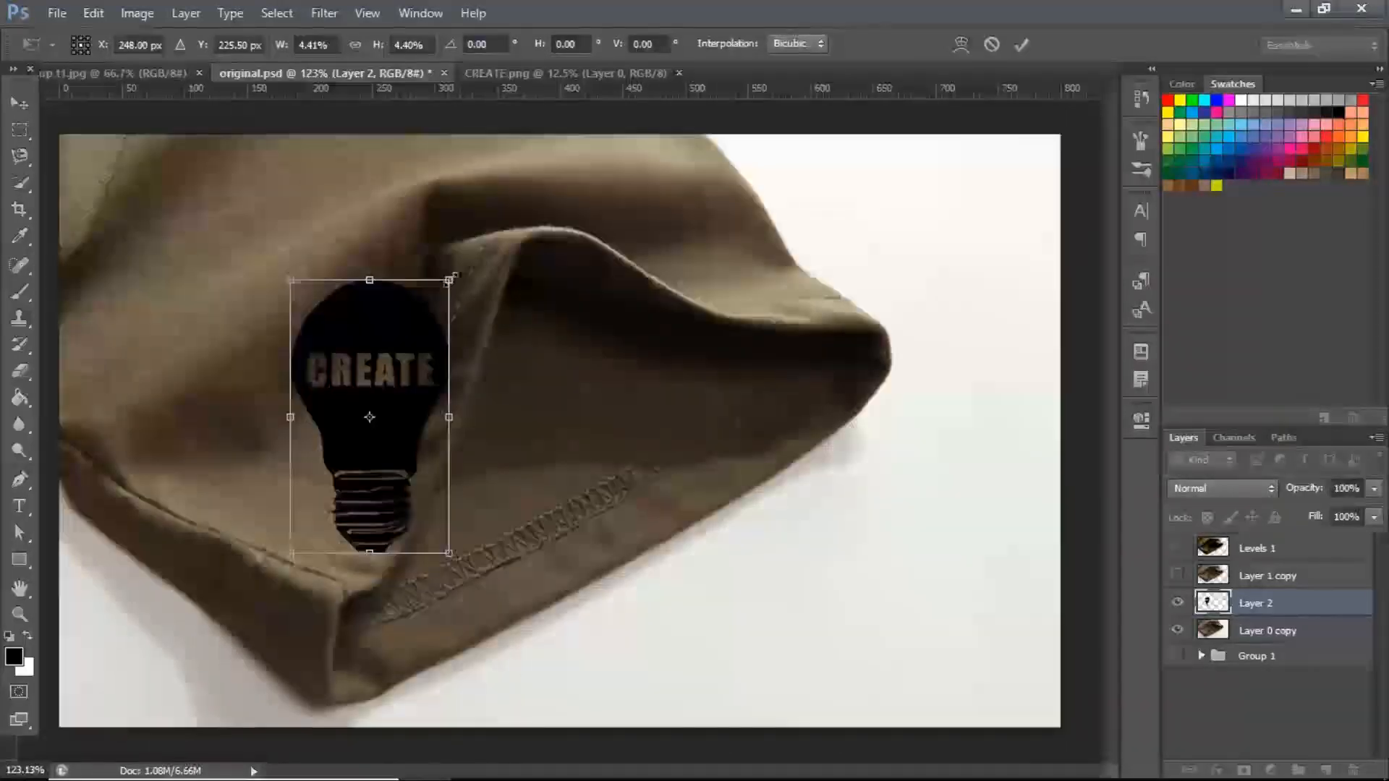
# - Rotate the light bulb clockwise about 34 degrees, shrink it to about 3.6% and position it near the garment's hem, beside the fold
pyautogui.moveTo(470, 269); pyautogui.dragTo(538, 358)
pyautogui.moveTo(380, 385); pyautogui.dragTo(340, 389)
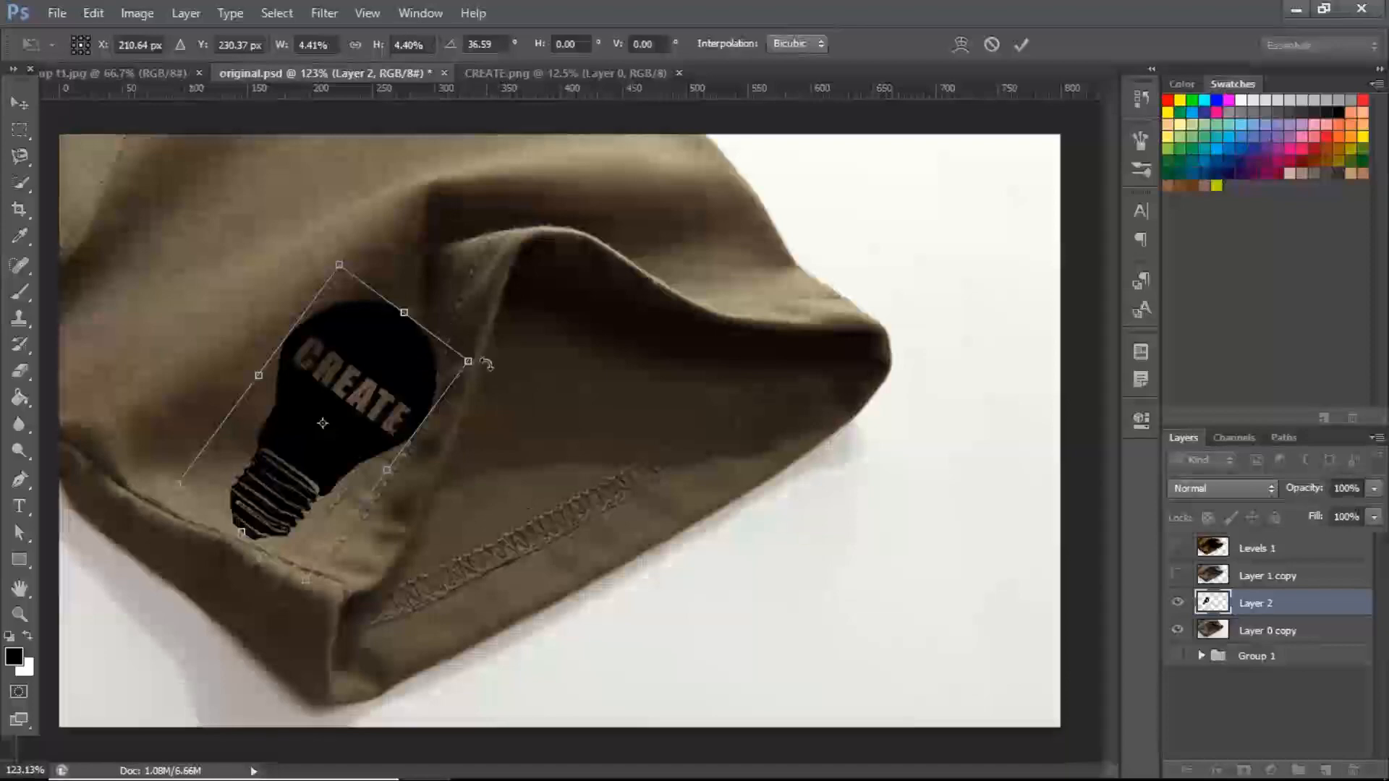
pyautogui.moveTo(485, 360); pyautogui.dragTo(481, 355)
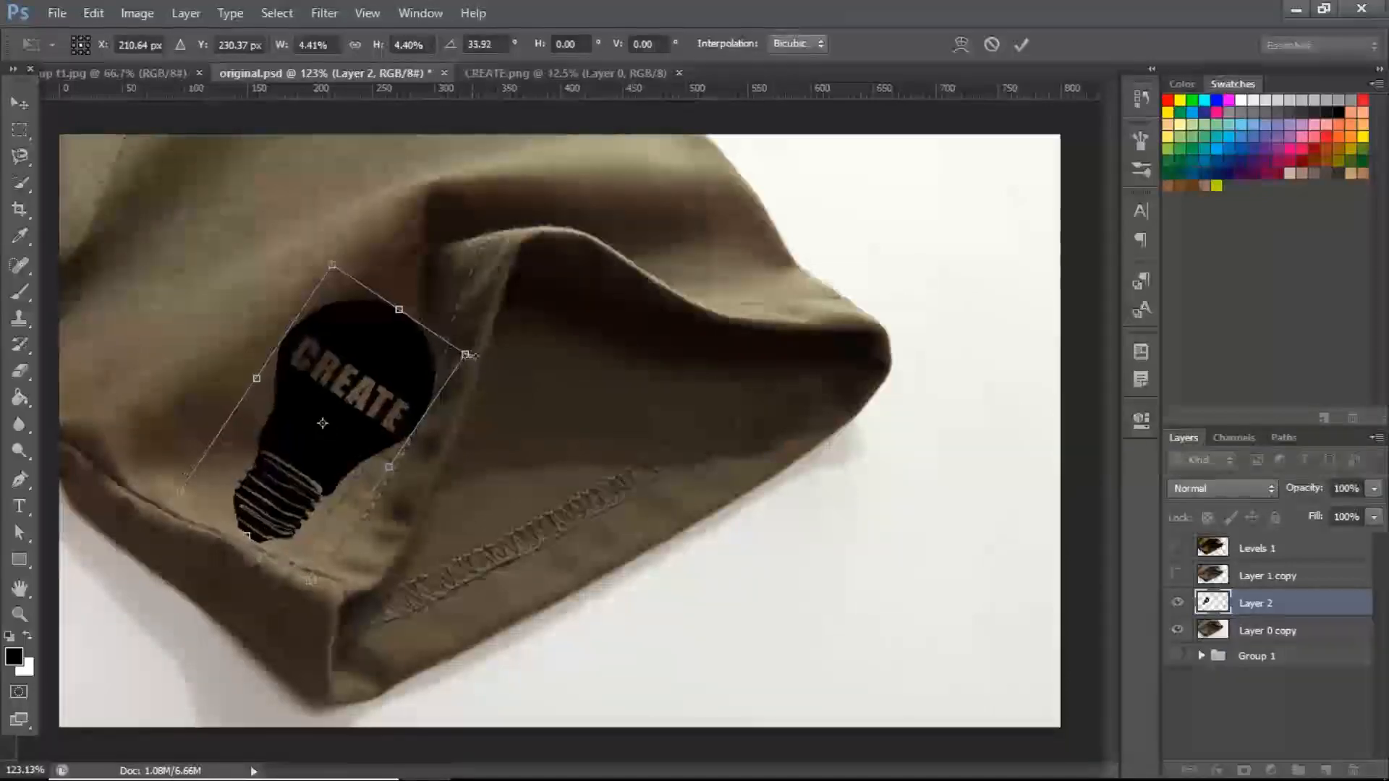
pyautogui.moveTo(459, 355); pyautogui.dragTo(409, 379)
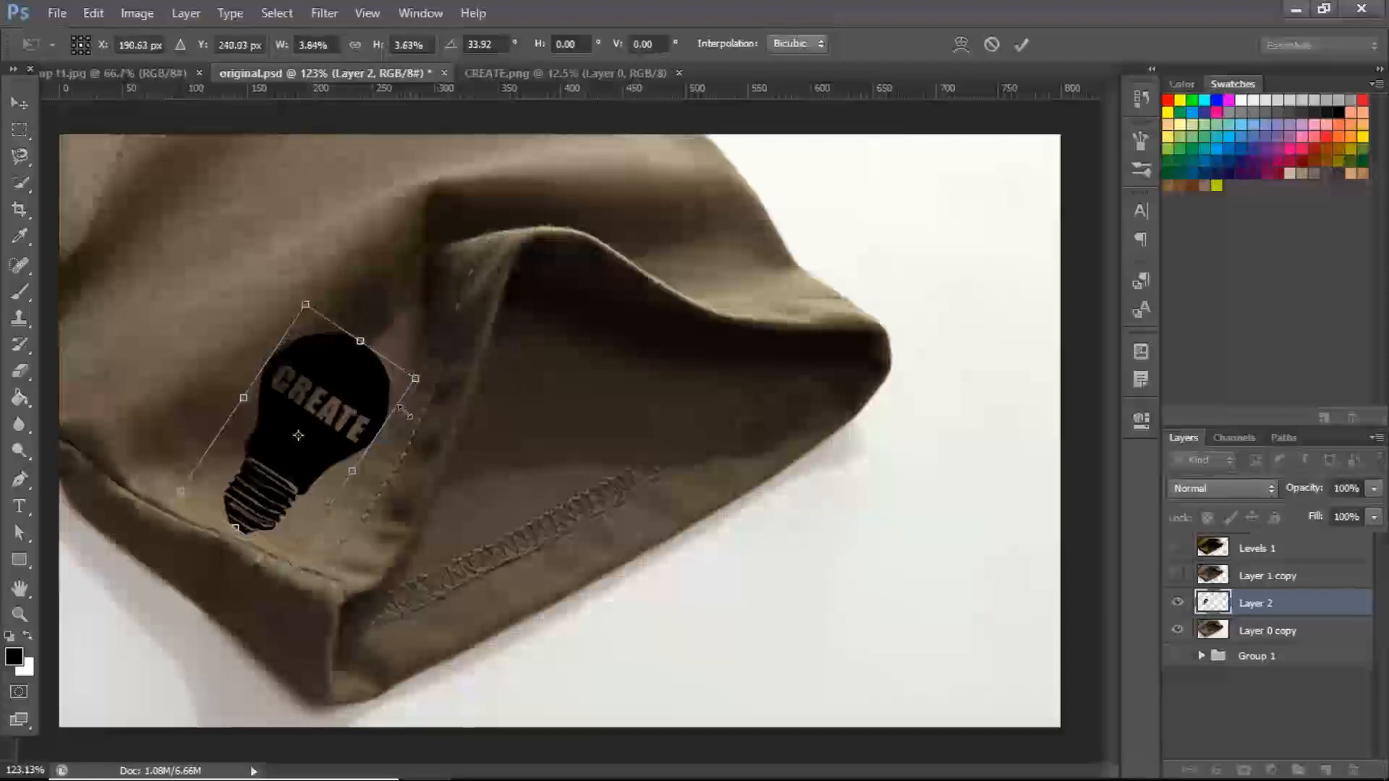
pyautogui.moveTo(346, 398); pyautogui.dragTo(358, 396)
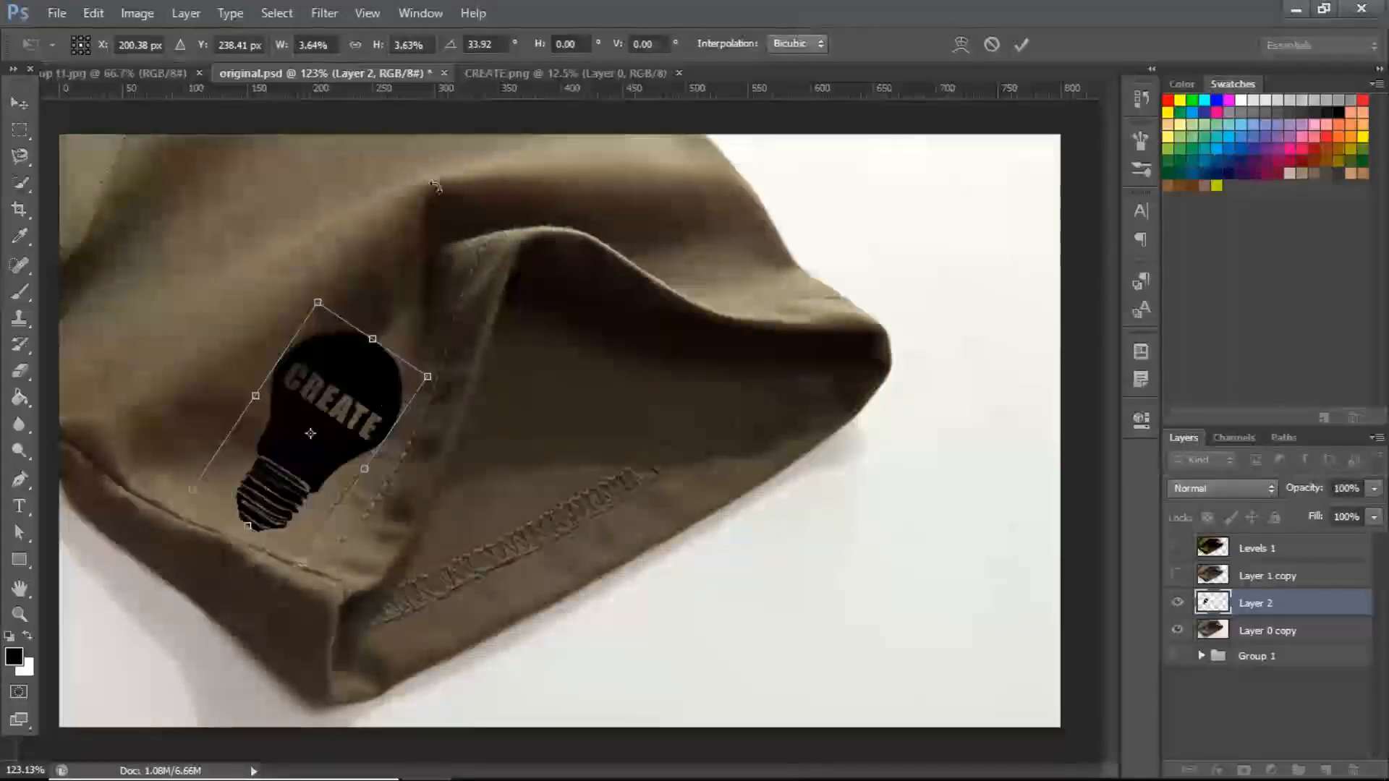
# - Check the black T-shirt photo for reference, return to original.psd and apply the light bulb's transform
pyautogui.click(146, 72)
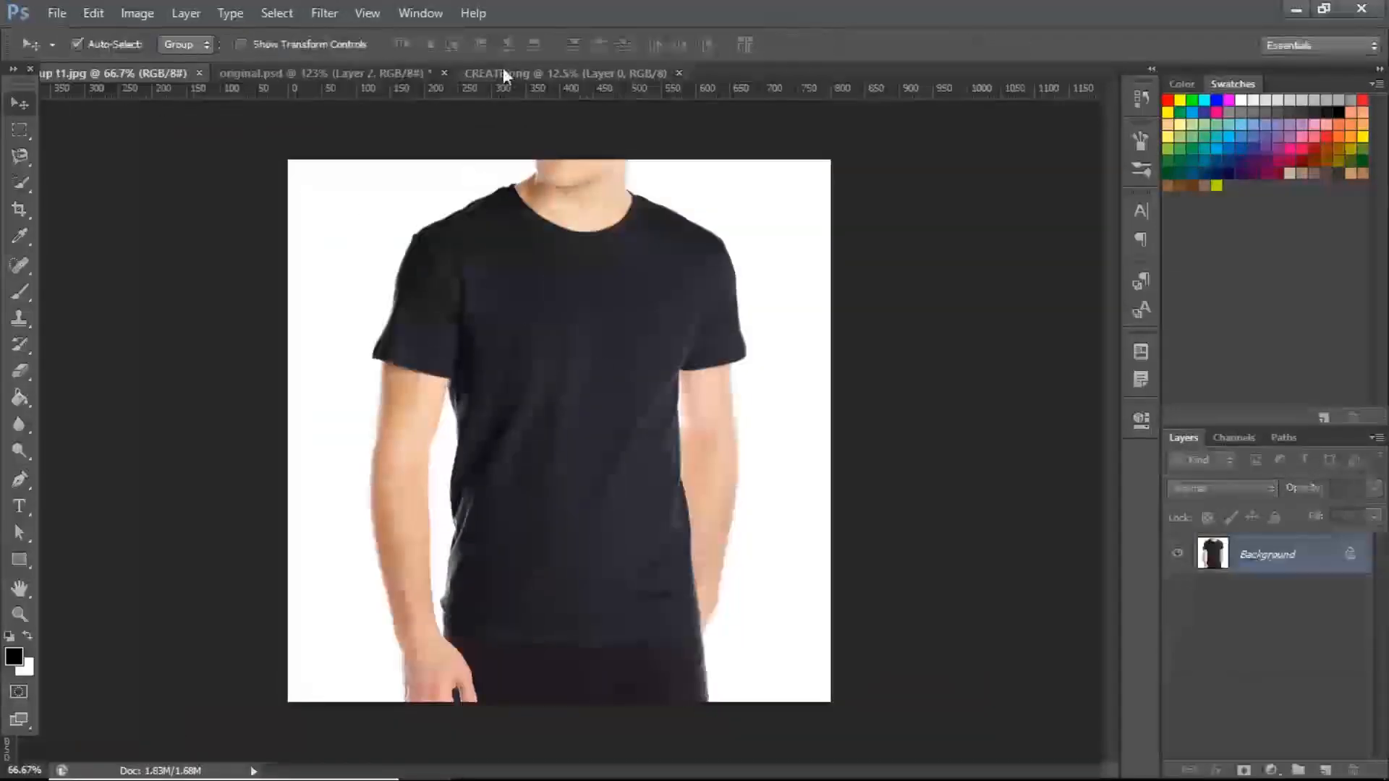
pyautogui.click(363, 73)
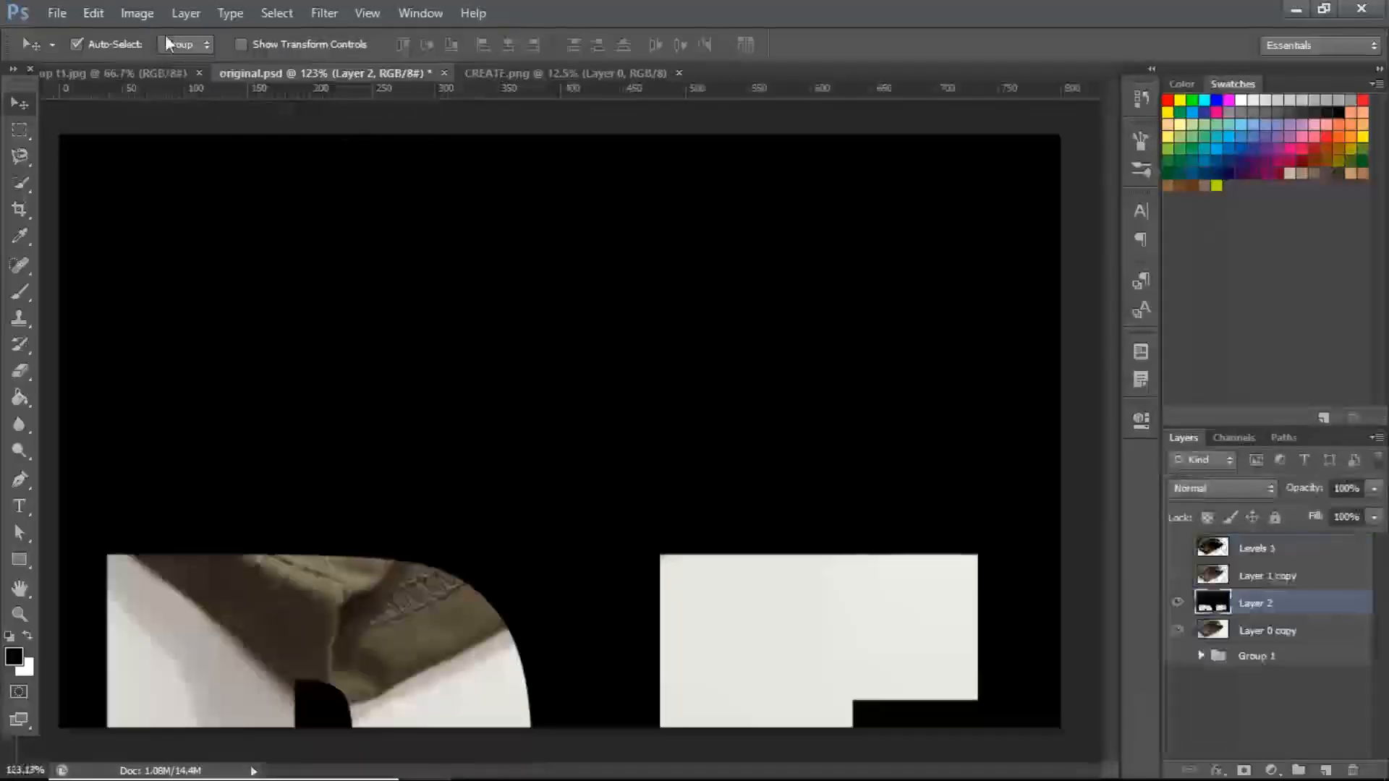
pyautogui.click(149, 75)
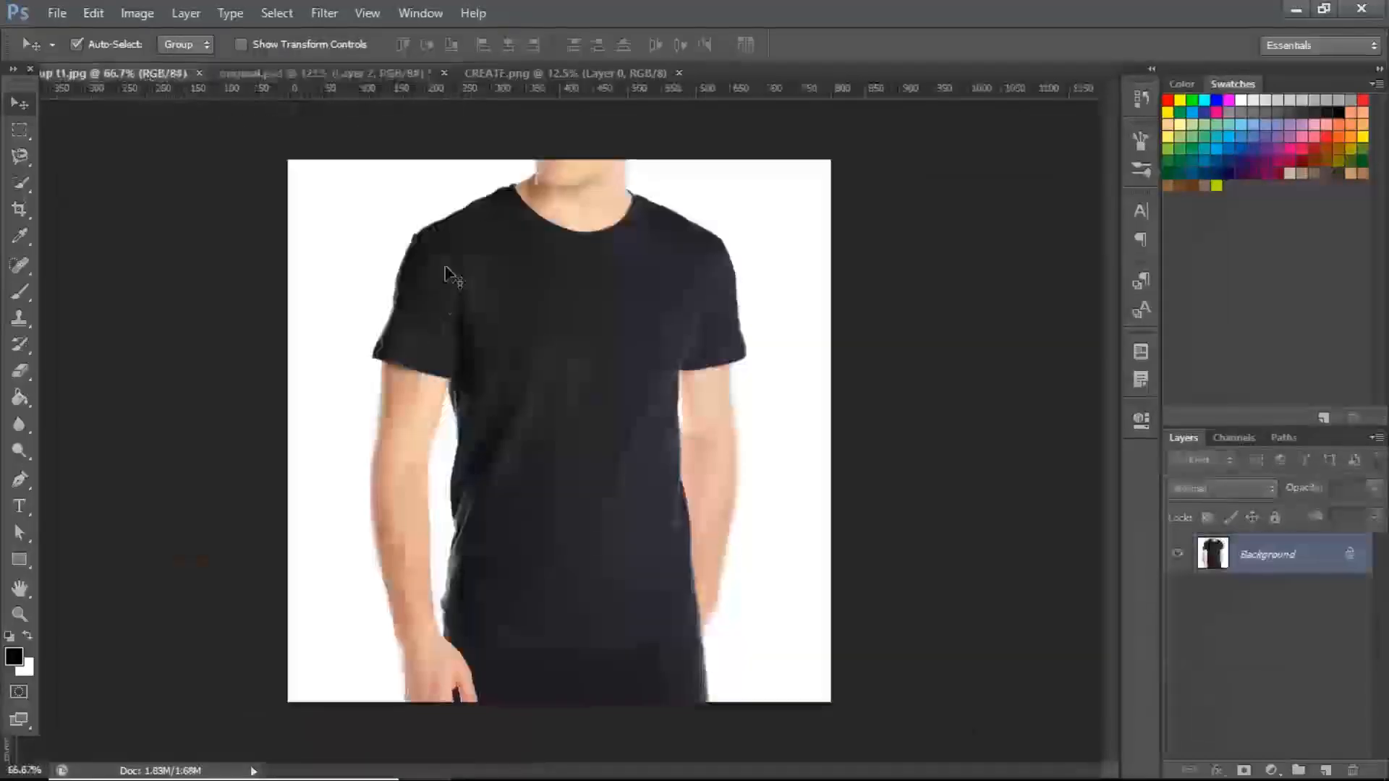
pyautogui.click(374, 74)
pyautogui.press('Return')
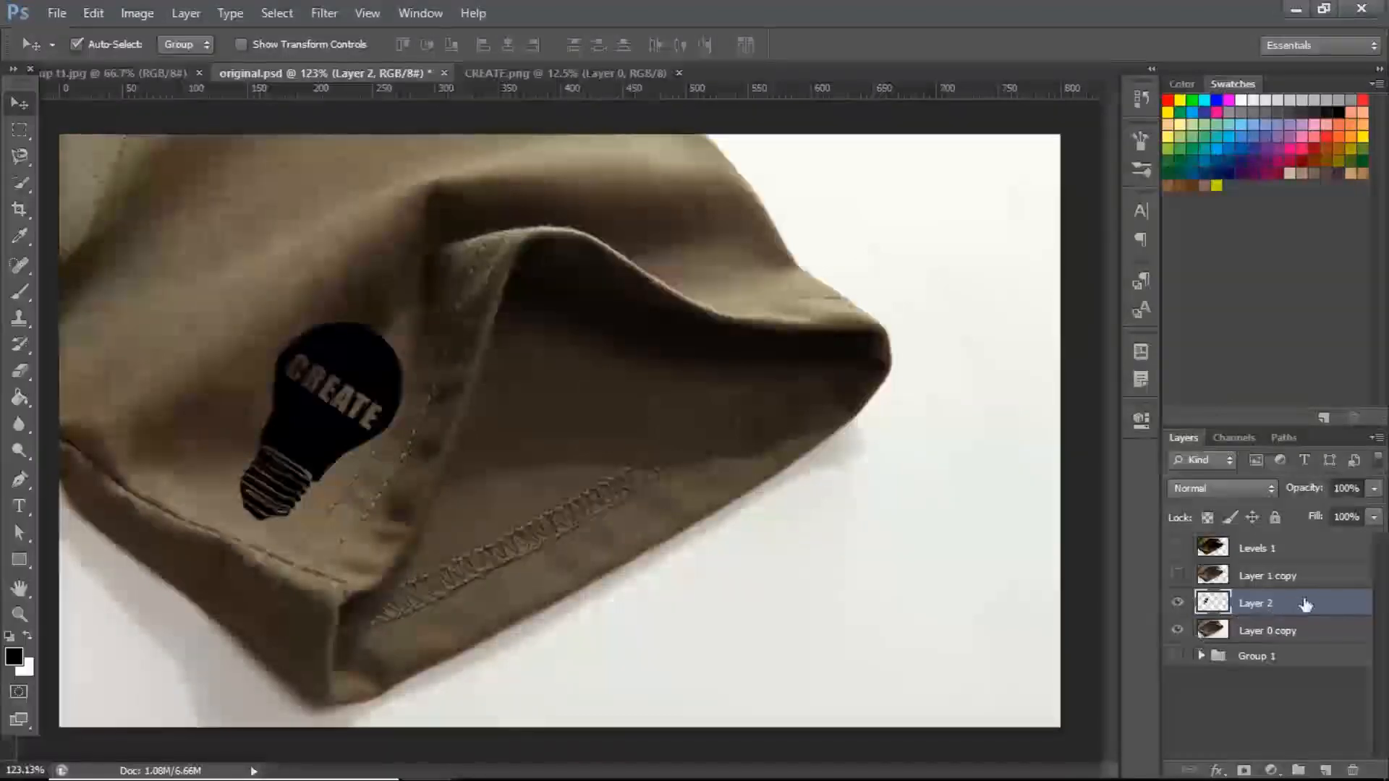
# - Start a Displace filter on Layer 2 with horizontal and vertical scale 10, Stretch To Fit and Repeat Edge Pixels
pyautogui.click(1313, 633)
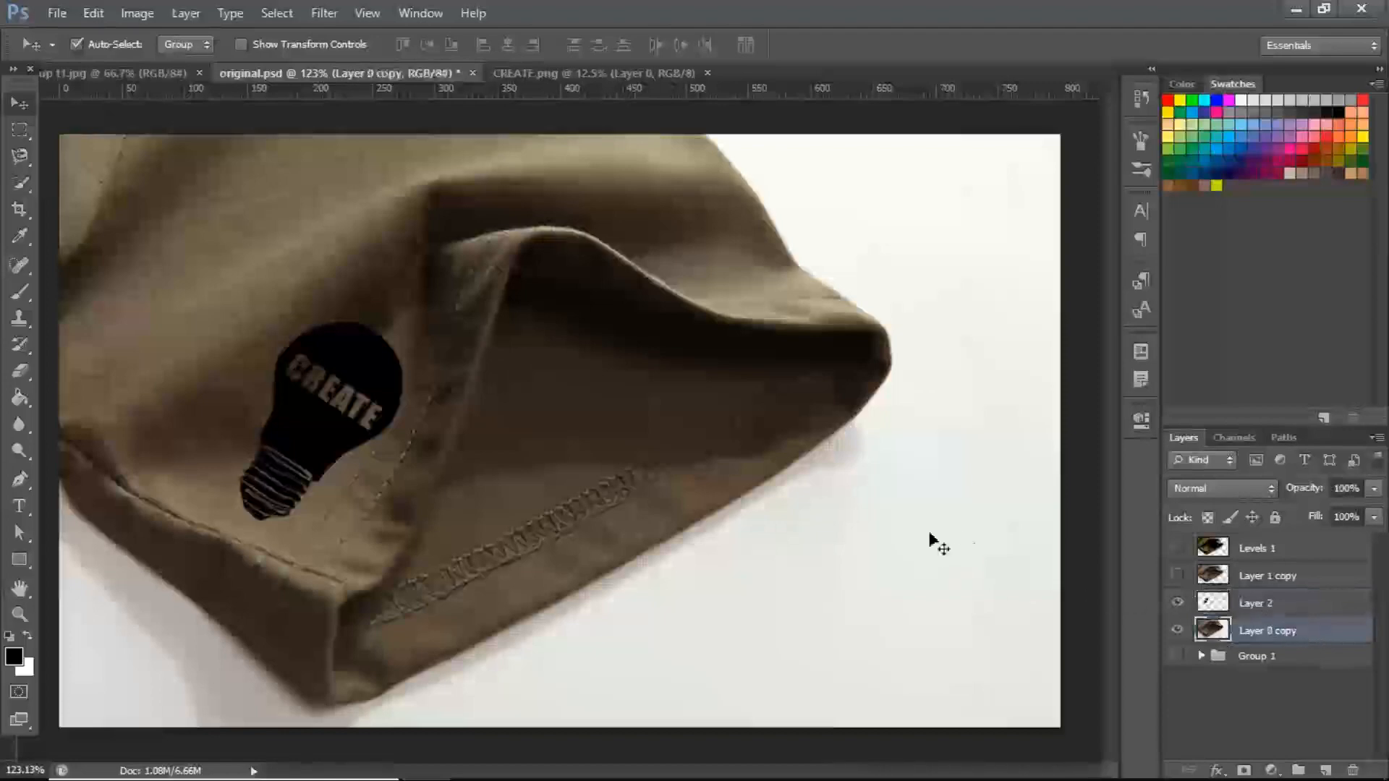
pyautogui.click(1245, 604)
pyautogui.click(322, 13)
pyautogui.moveTo(368, 246)
pyautogui.click(605, 237)
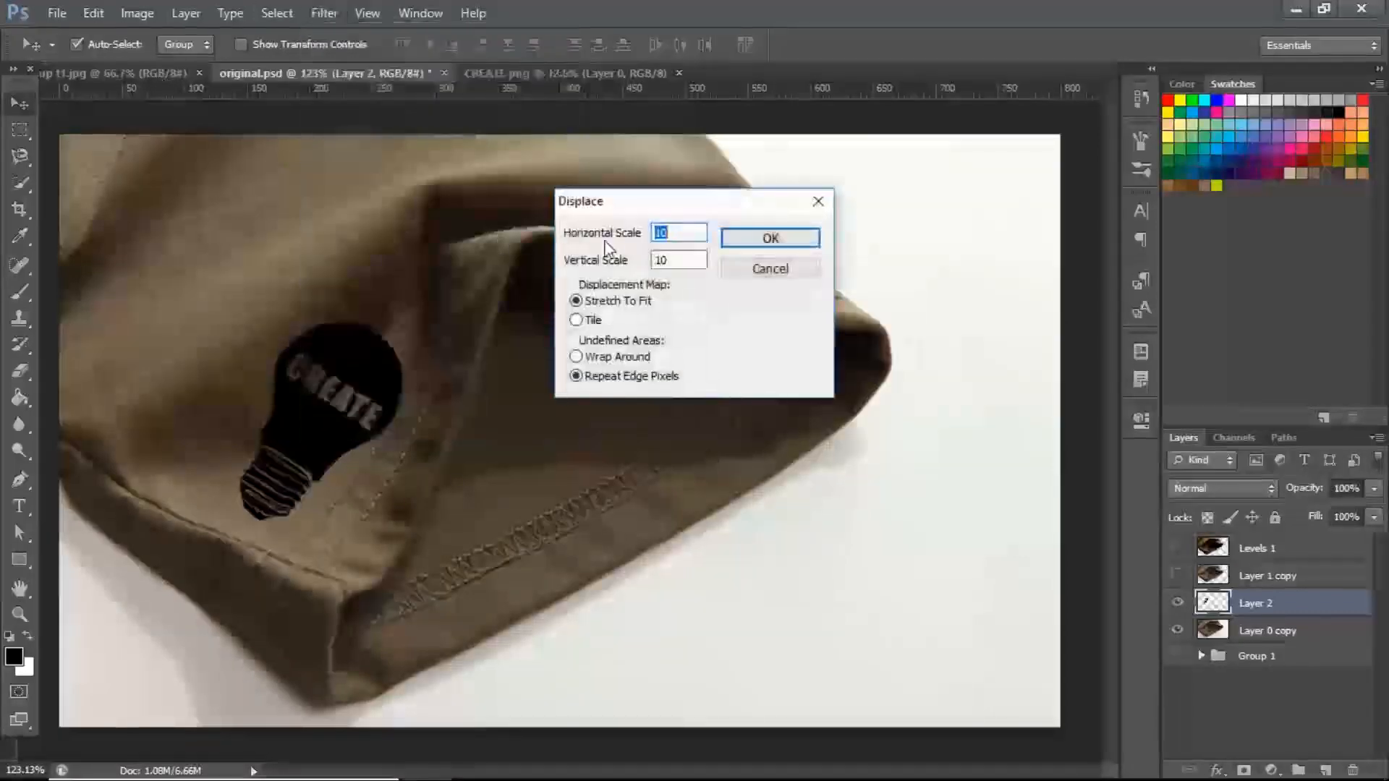
pyautogui.click(767, 238)
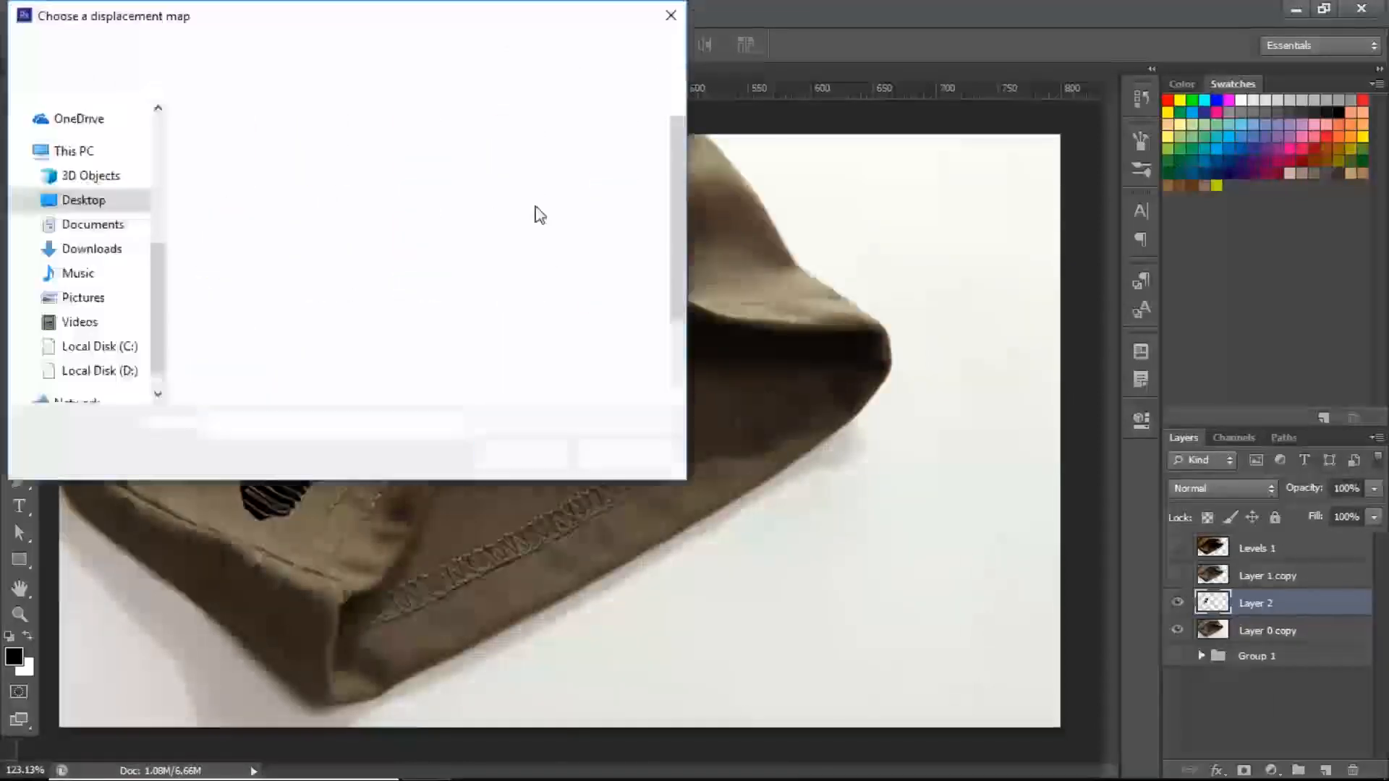
# - Use ARM DISPLACEMENT.psd from the Desktop as the displacement map for the light bulb and use undo to compare the distortion
pyautogui.moveTo(680, 197); pyautogui.dragTo(676, 272)
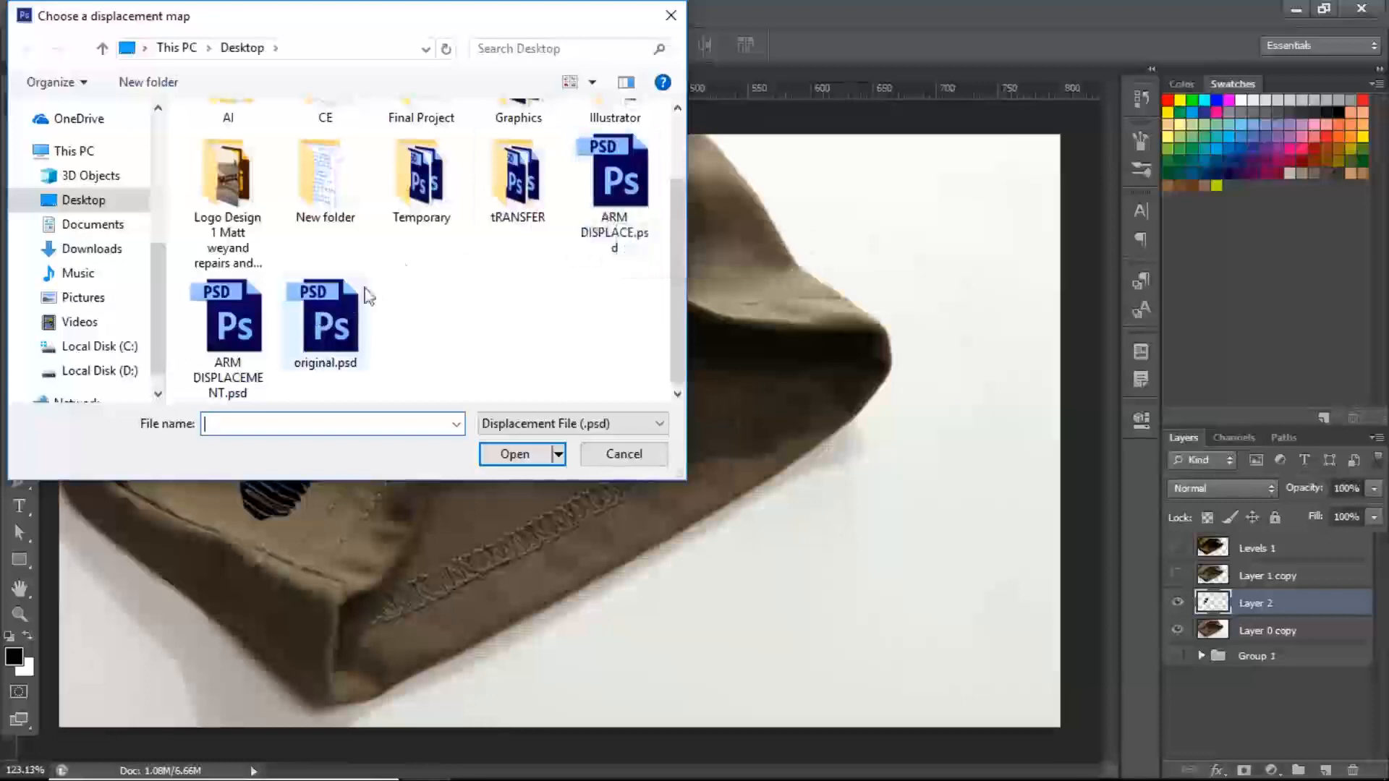
pyautogui.click(245, 314)
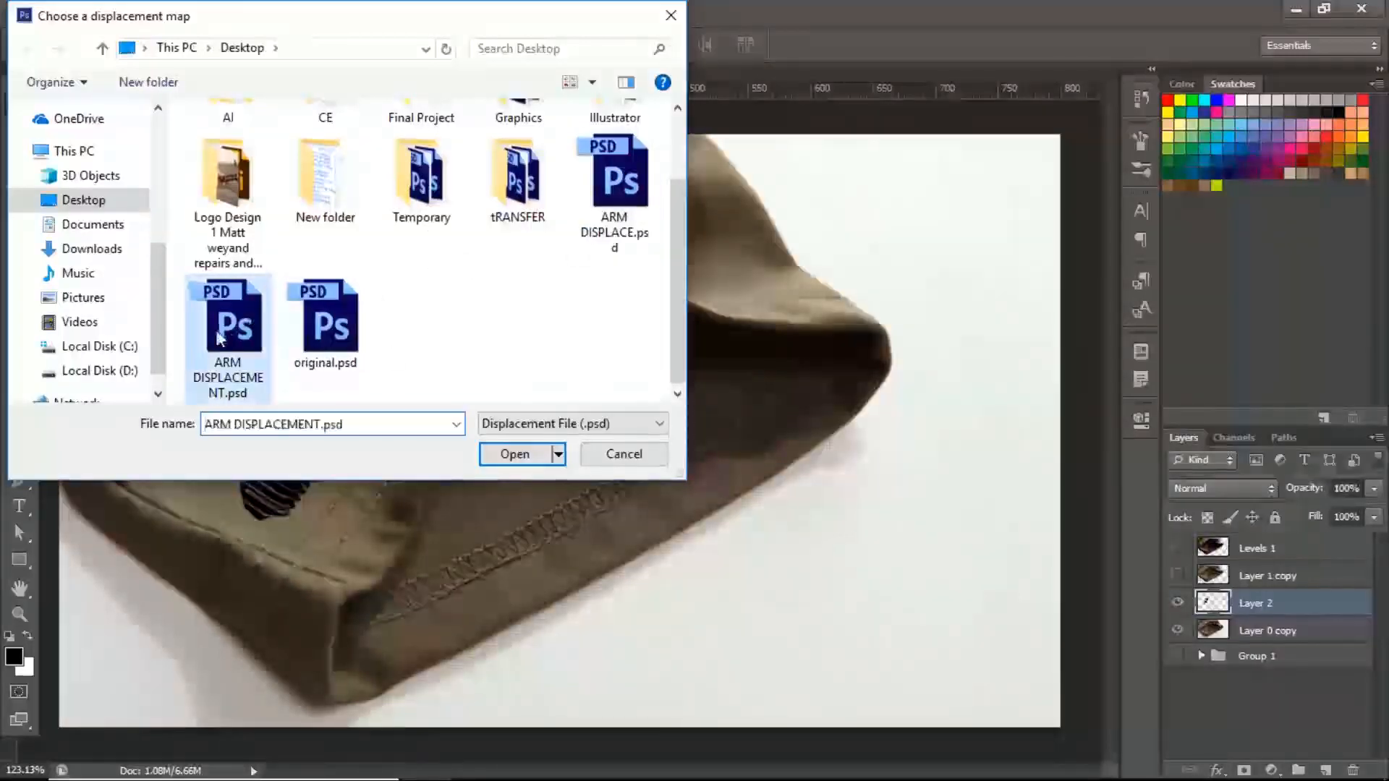
pyautogui.click(535, 456)
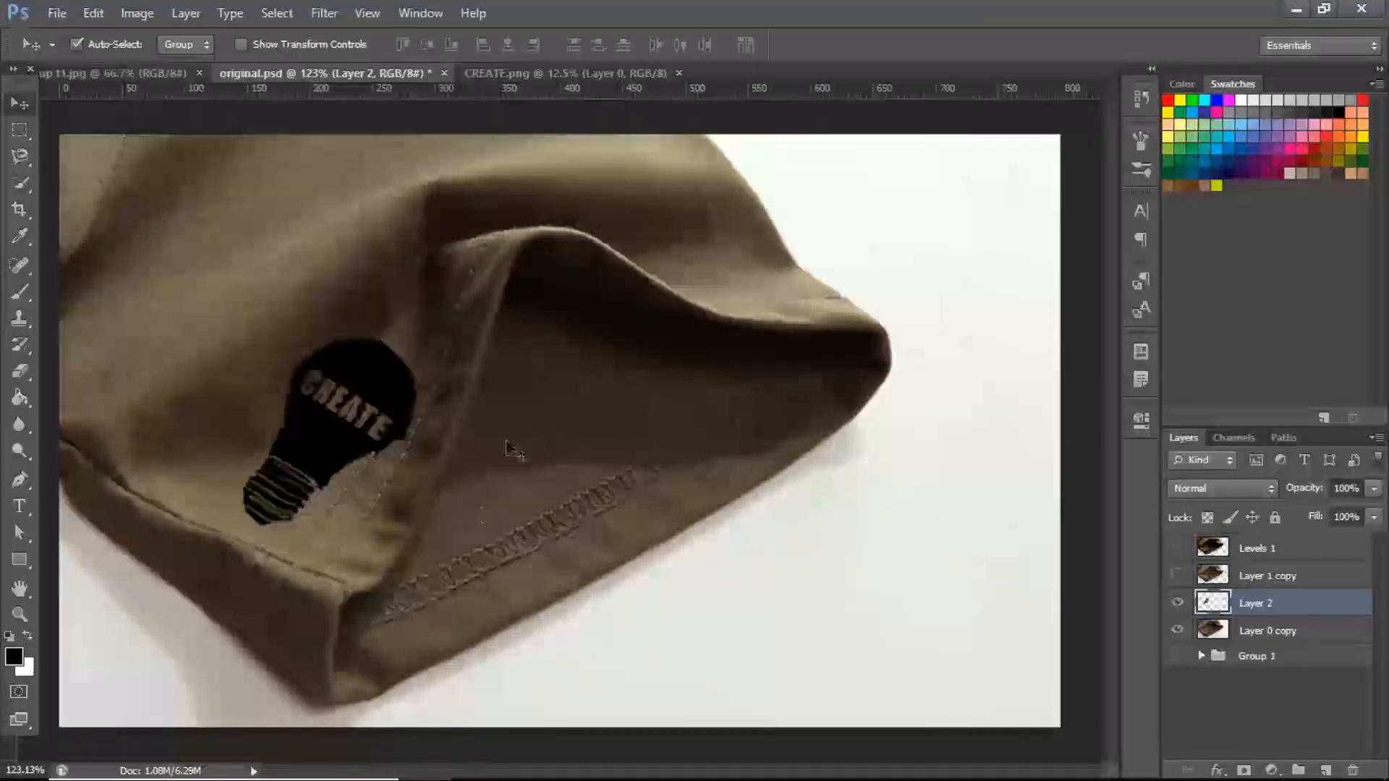
pyautogui.hotkey('ctrl', 'z')
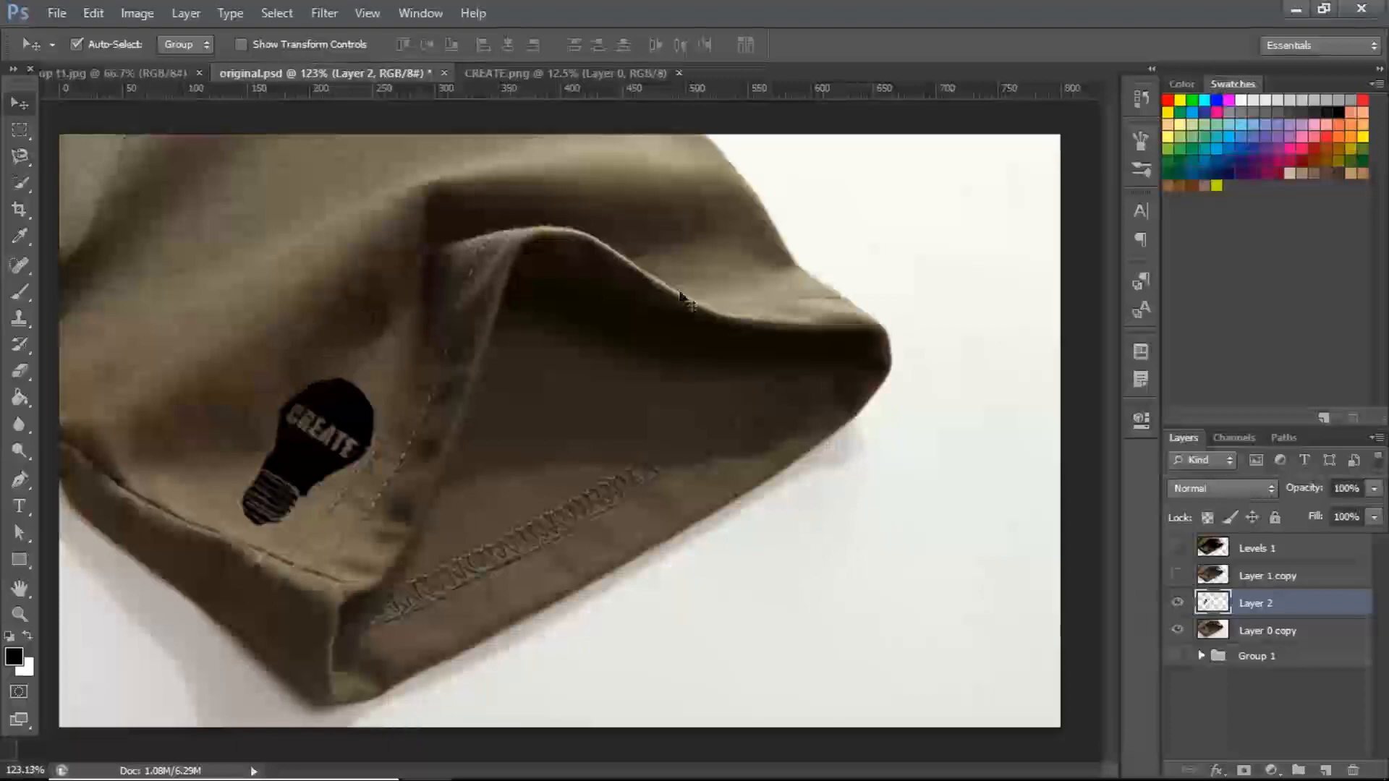
# - Blend Layer 2 into the fabric by splitting the underlying layer's black Blend If slider to 0 / 98
pyautogui.doubleClick(1333, 615)
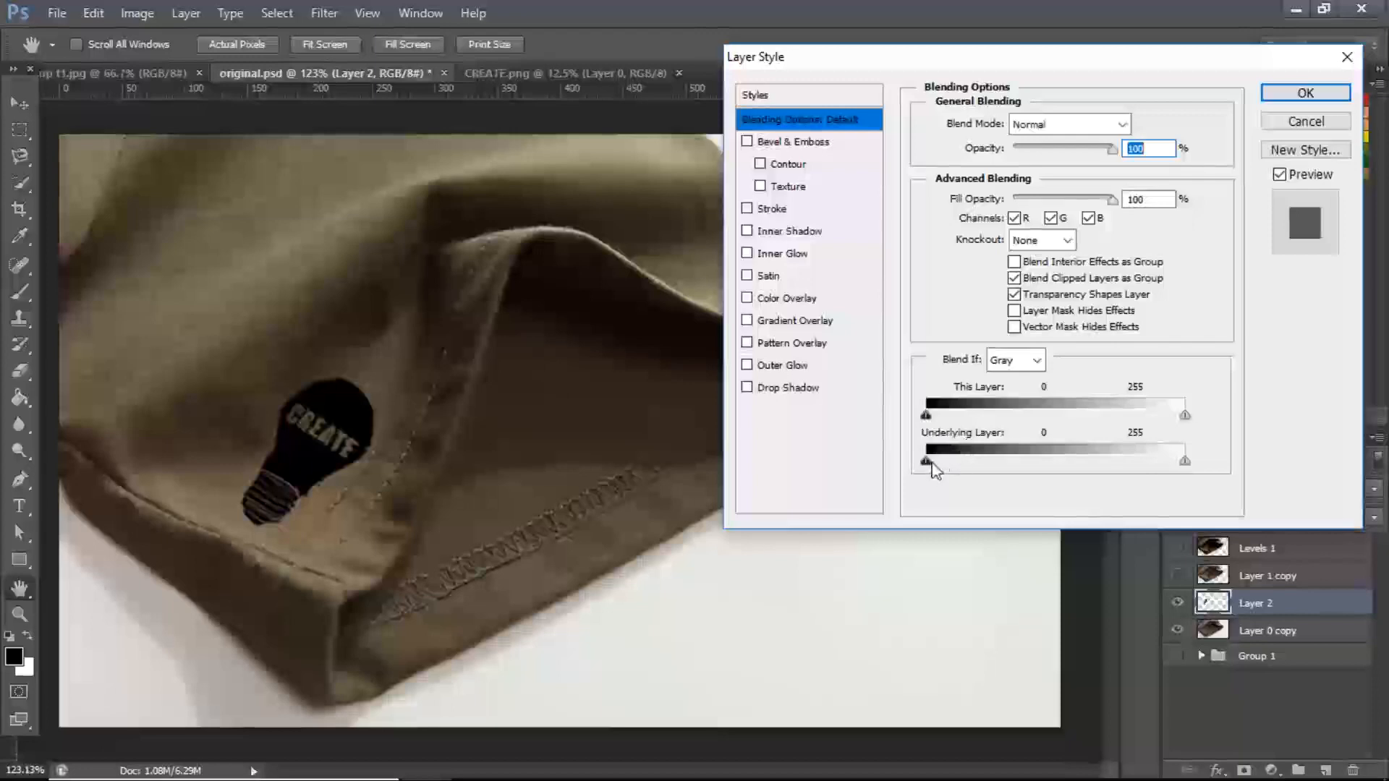
pyautogui.press('alt')
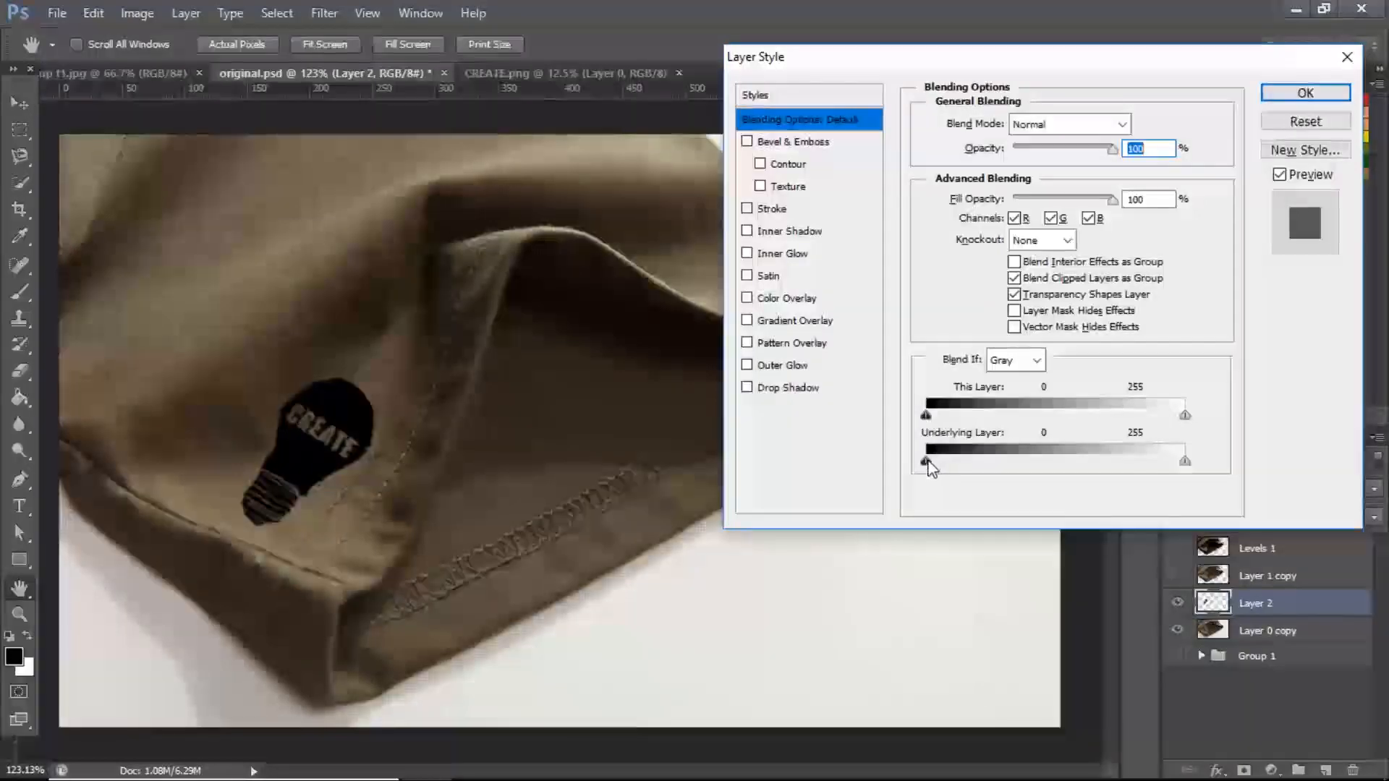
pyautogui.moveTo(931, 461); pyautogui.dragTo(1033, 467)
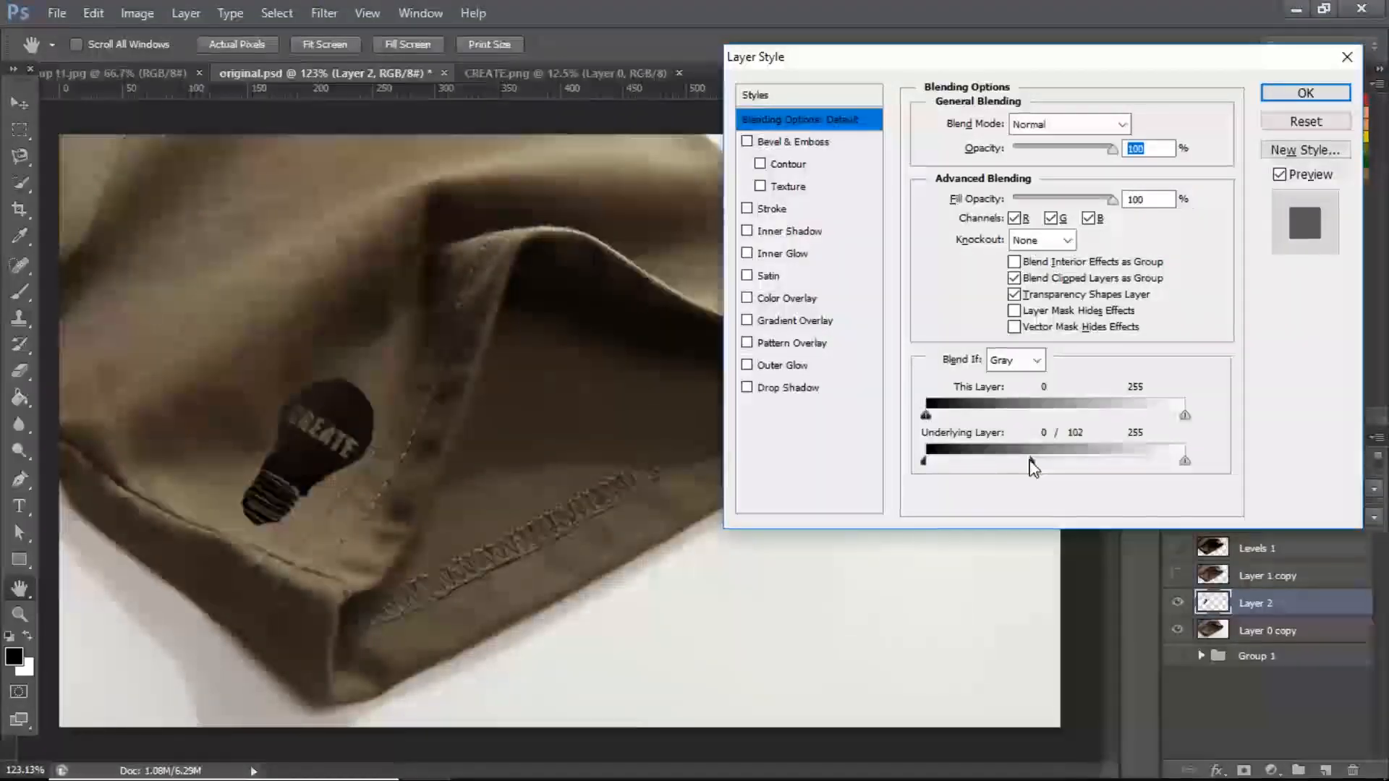
pyautogui.moveTo(1032, 469); pyautogui.dragTo(984, 464)
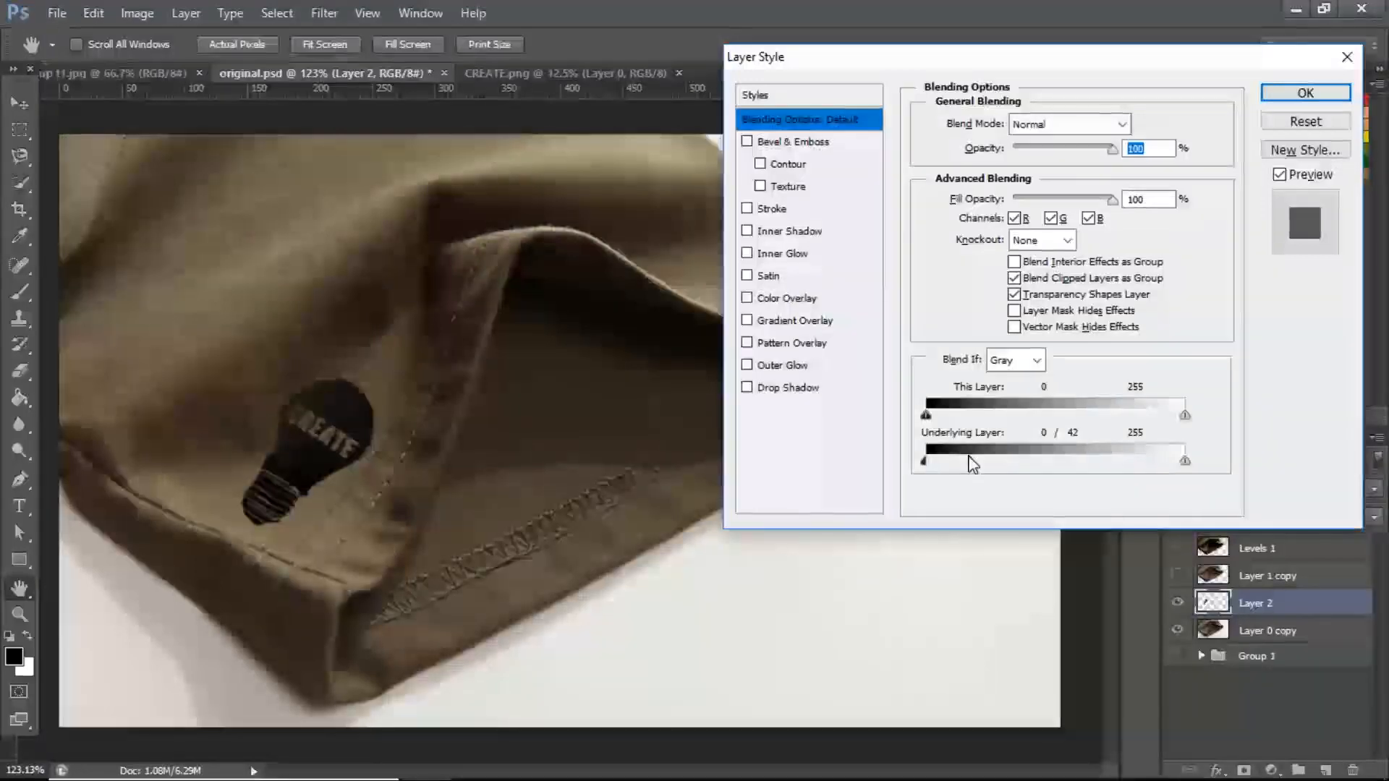
pyautogui.moveTo(969, 463); pyautogui.dragTo(999, 463)
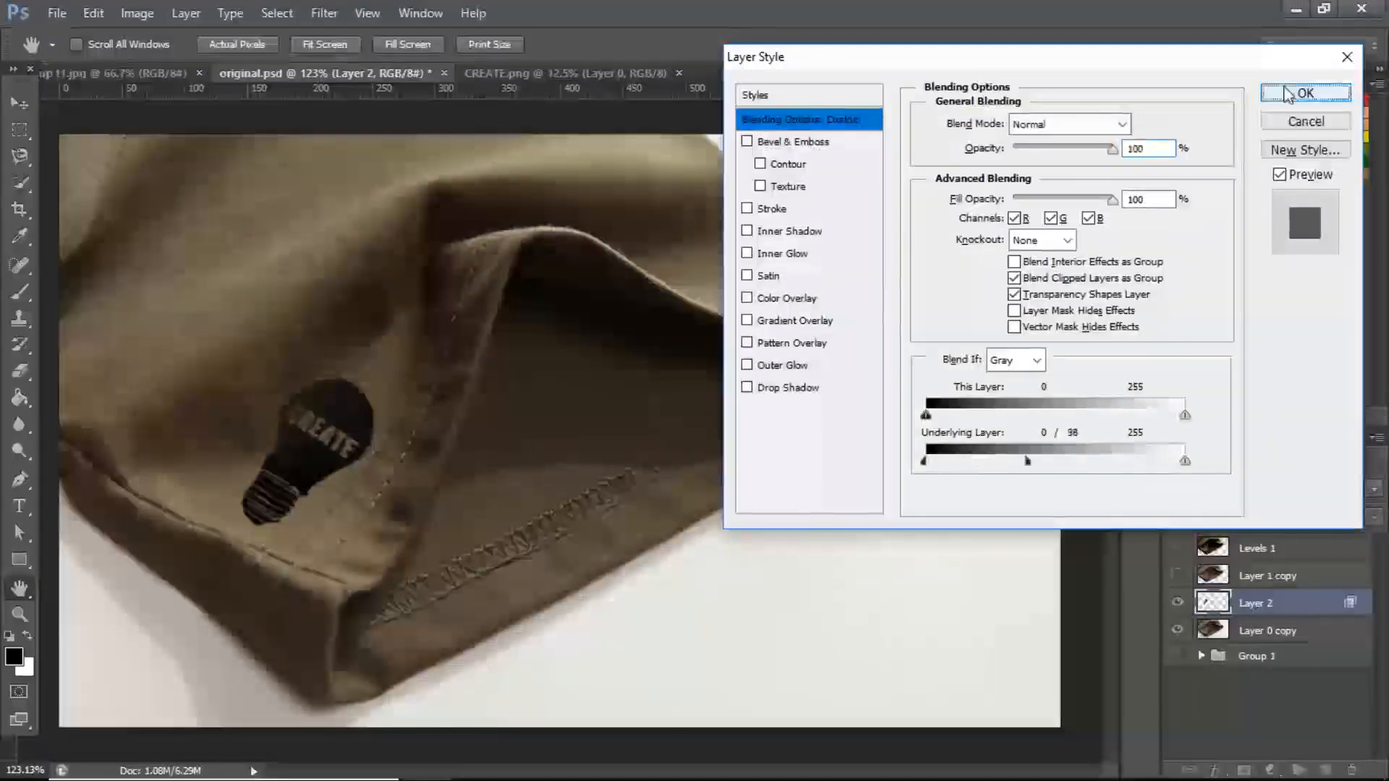
pyautogui.click(1306, 93)
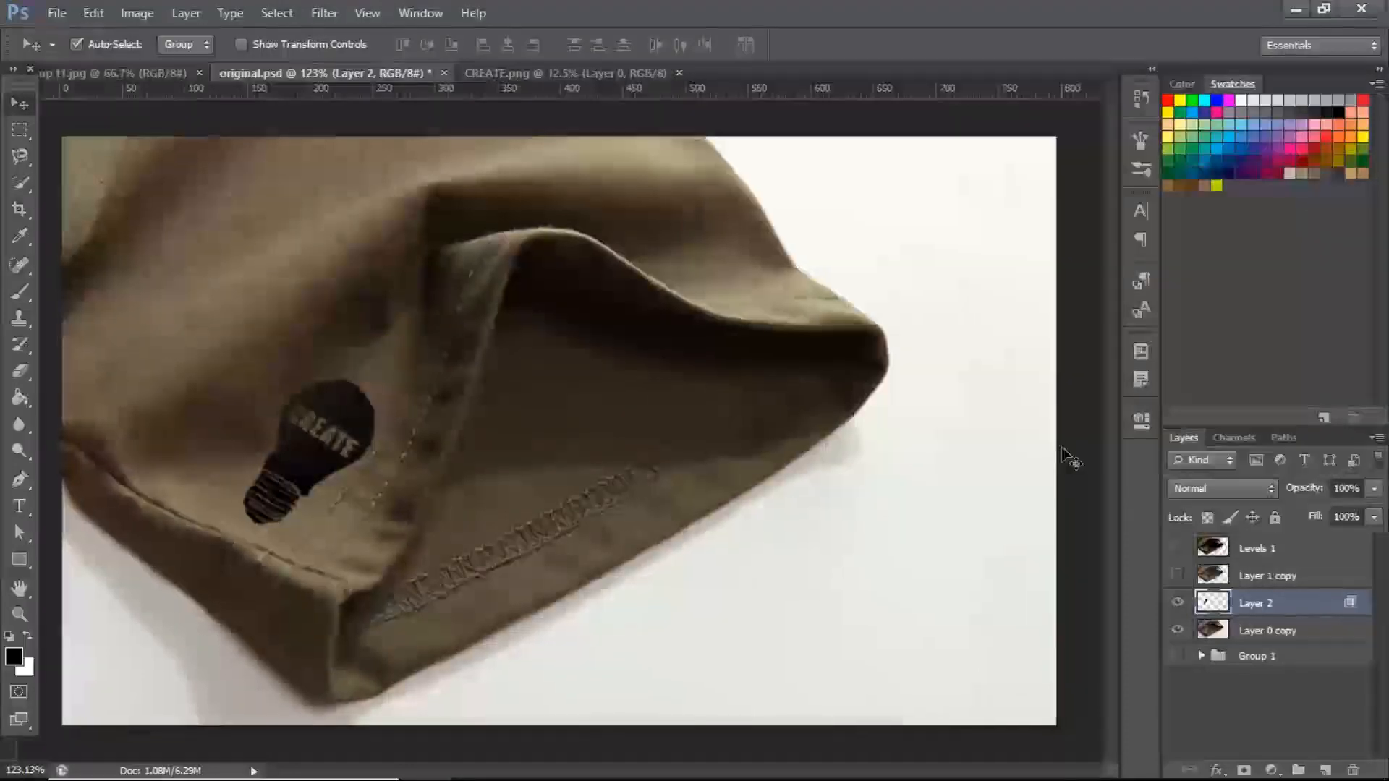
# - Move Layer 1 copy directly below Layer 2, show it, duplicate it and hide the original Layer 1 copy
pyautogui.hotkey('ctrl', '1')
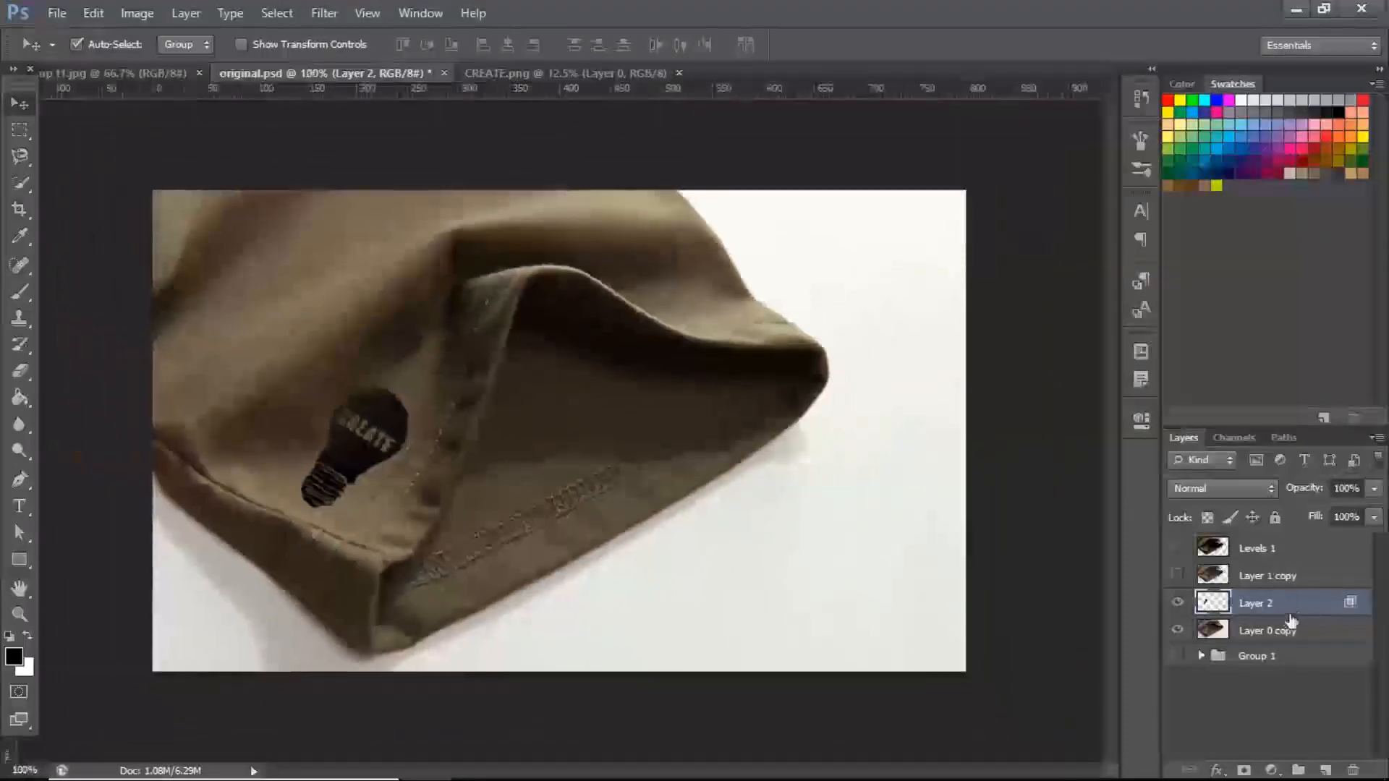
pyautogui.click(1178, 579)
pyautogui.click(1177, 579)
pyautogui.moveTo(1314, 576); pyautogui.dragTo(1311, 617)
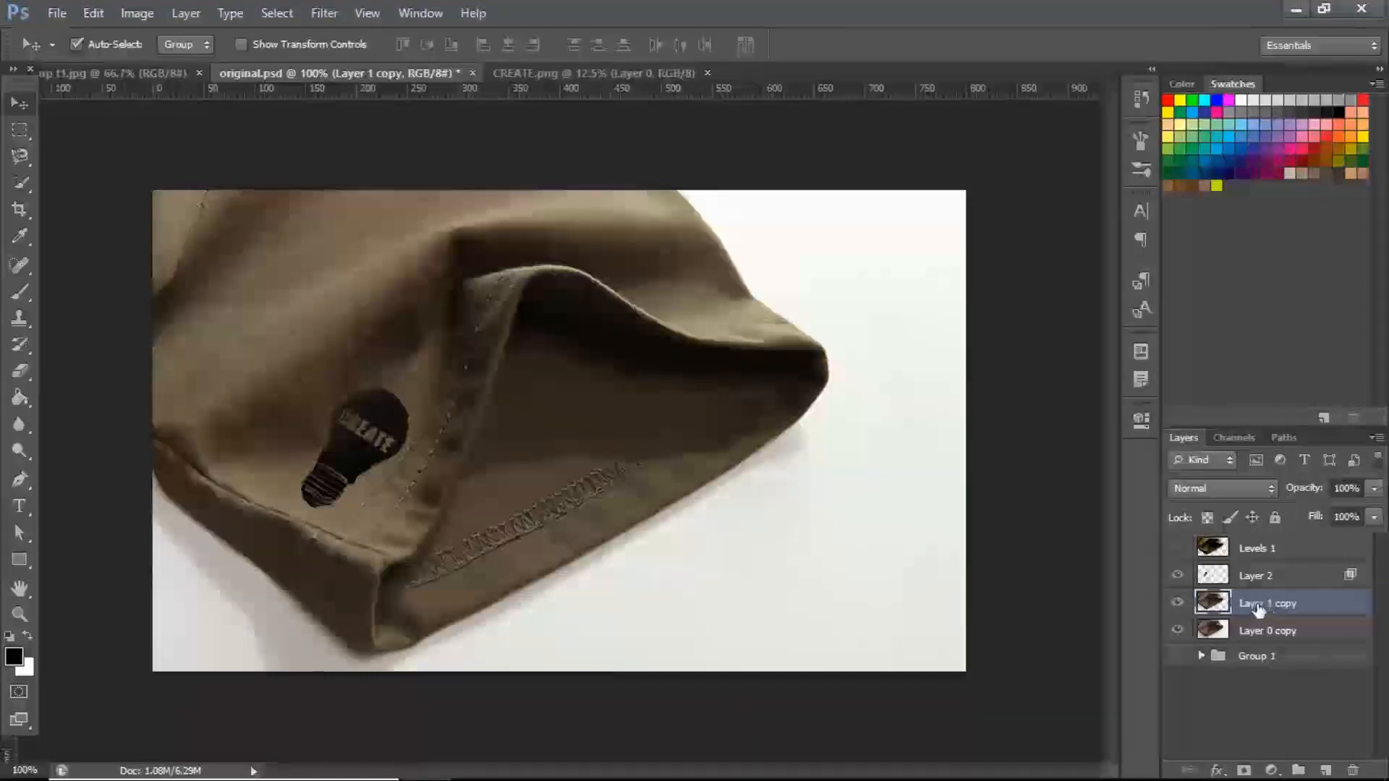
pyautogui.hotkey('ctrl', 'j')
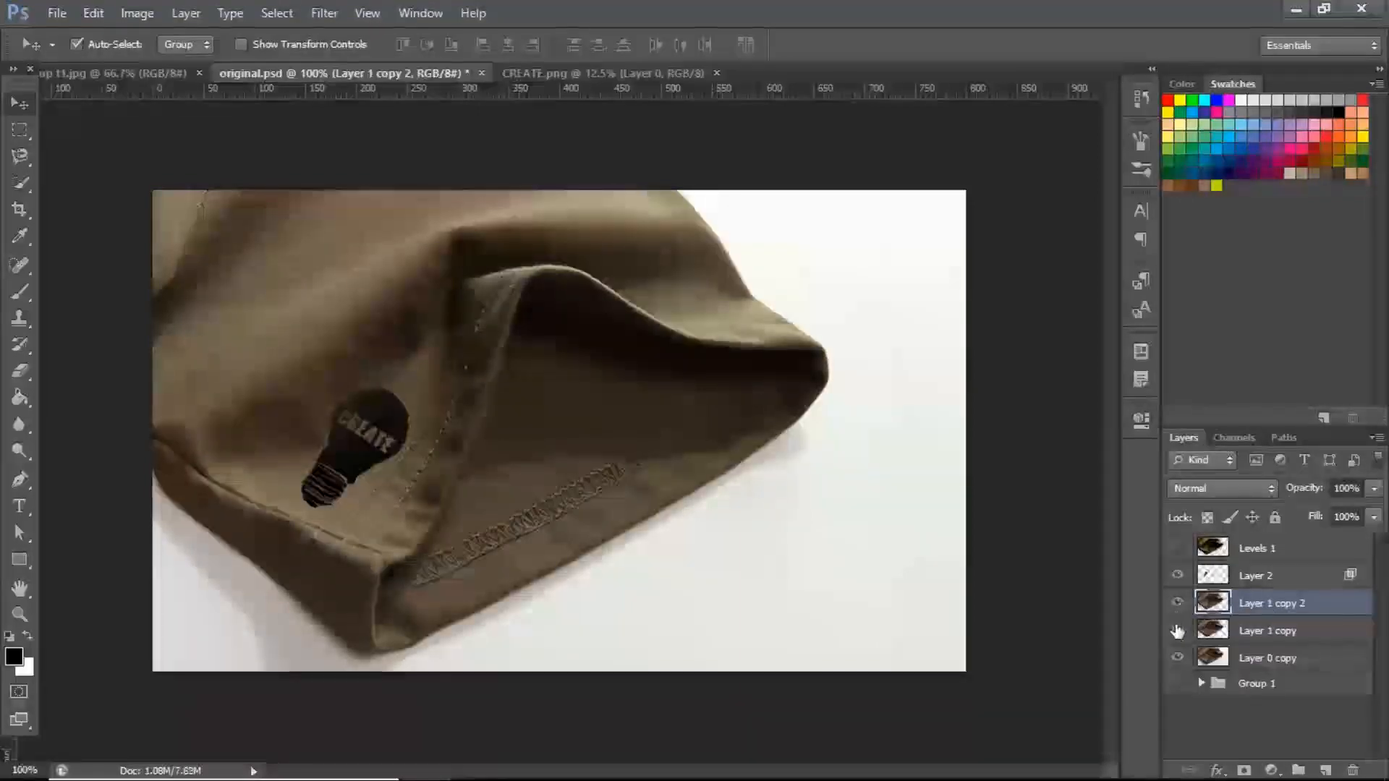
pyautogui.click(1178, 635)
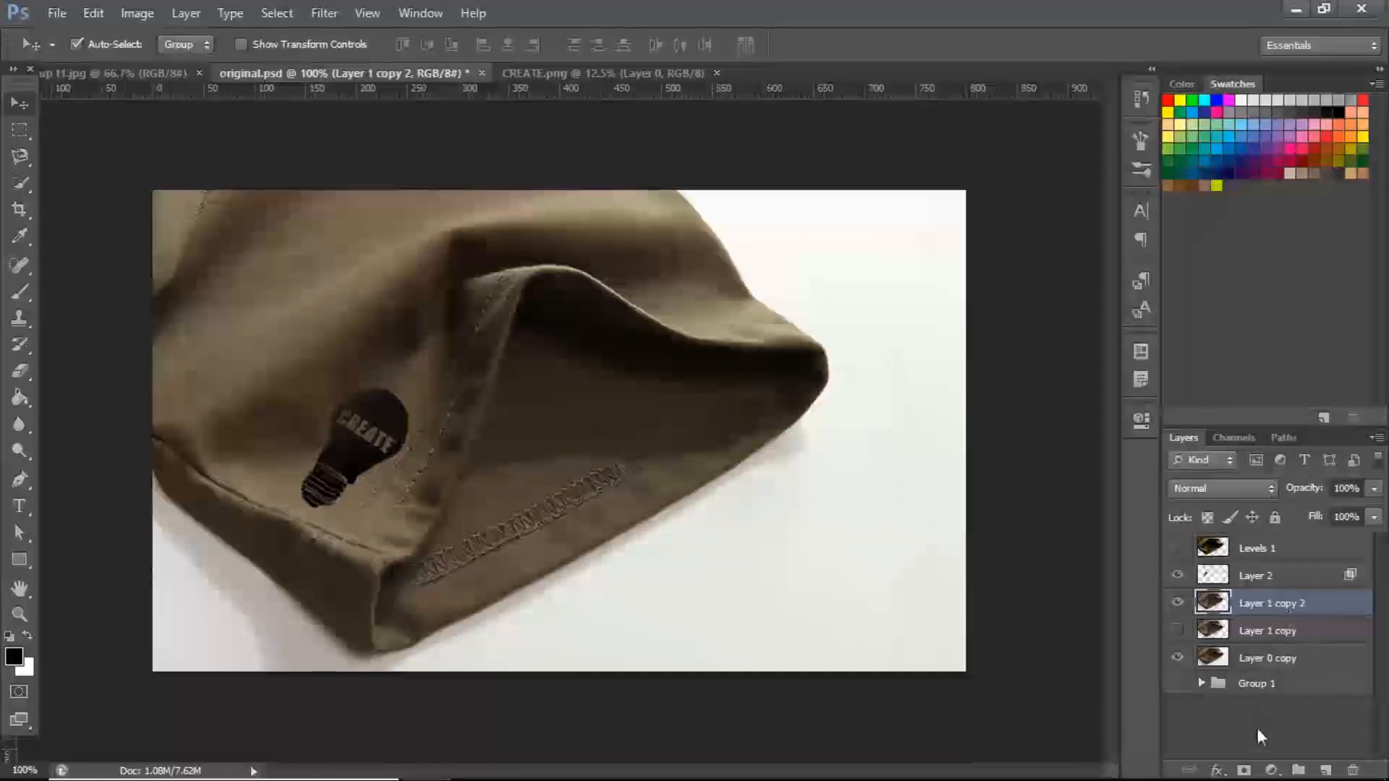
# - Add a dark gray Solid Color fill layer with colour #5e5757 above Layer 1 copy 2
pyautogui.click(1273, 769)
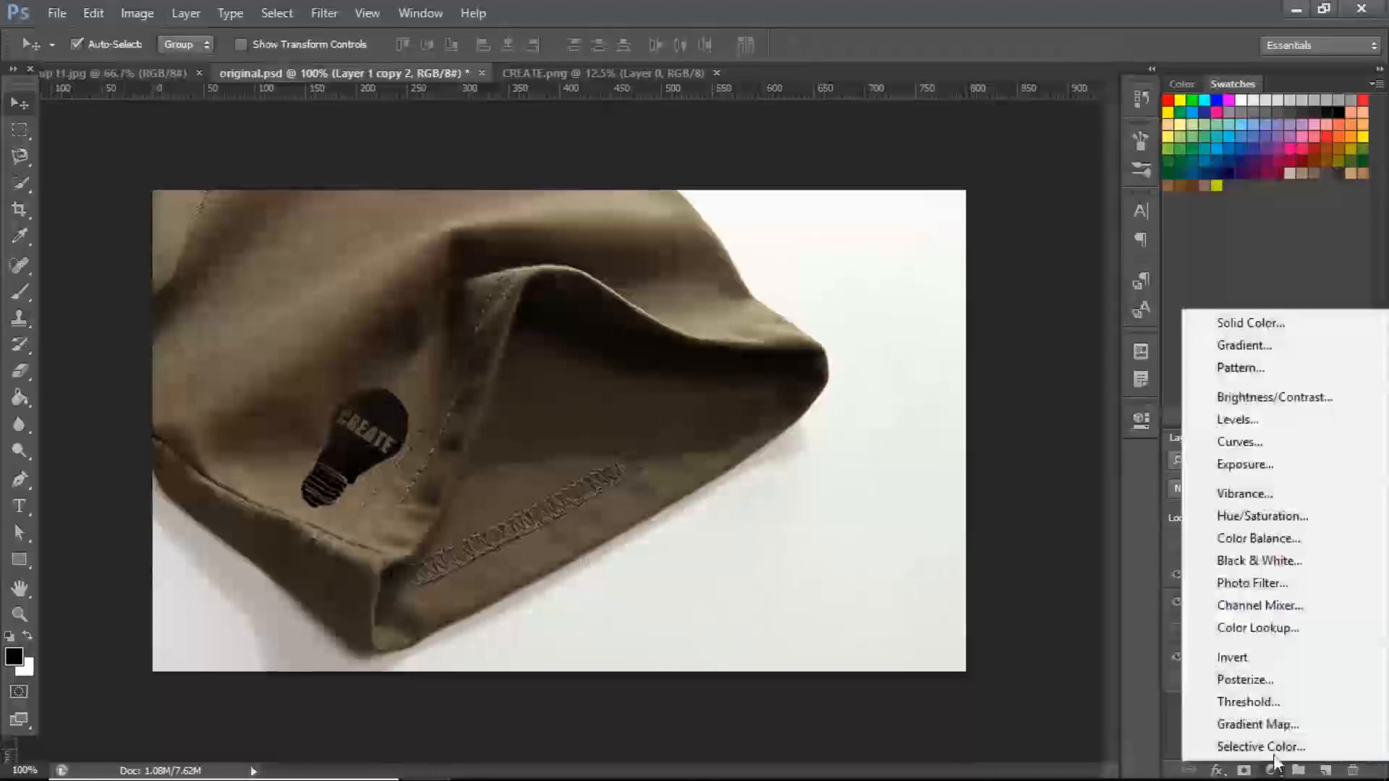
pyautogui.click(1252, 331)
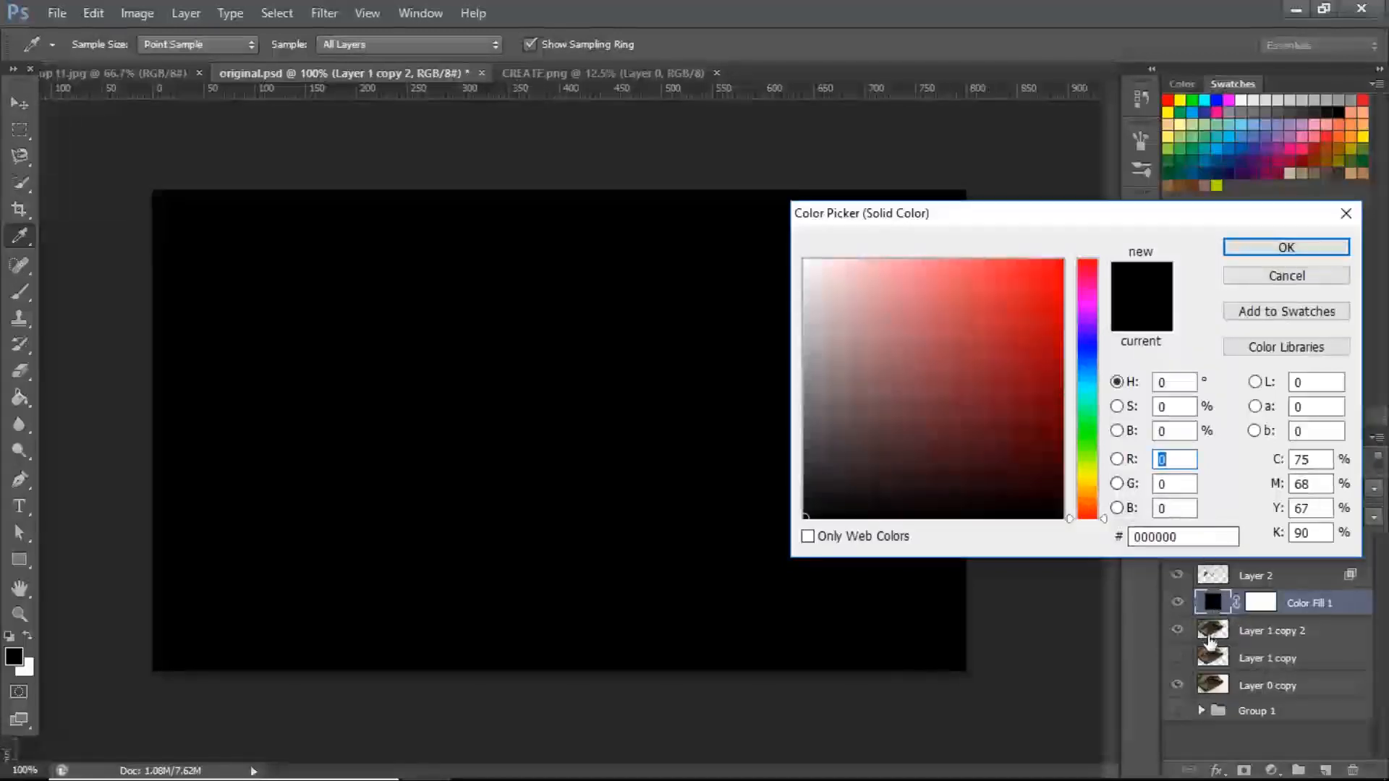
pyautogui.moveTo(823, 393); pyautogui.dragTo(824, 424)
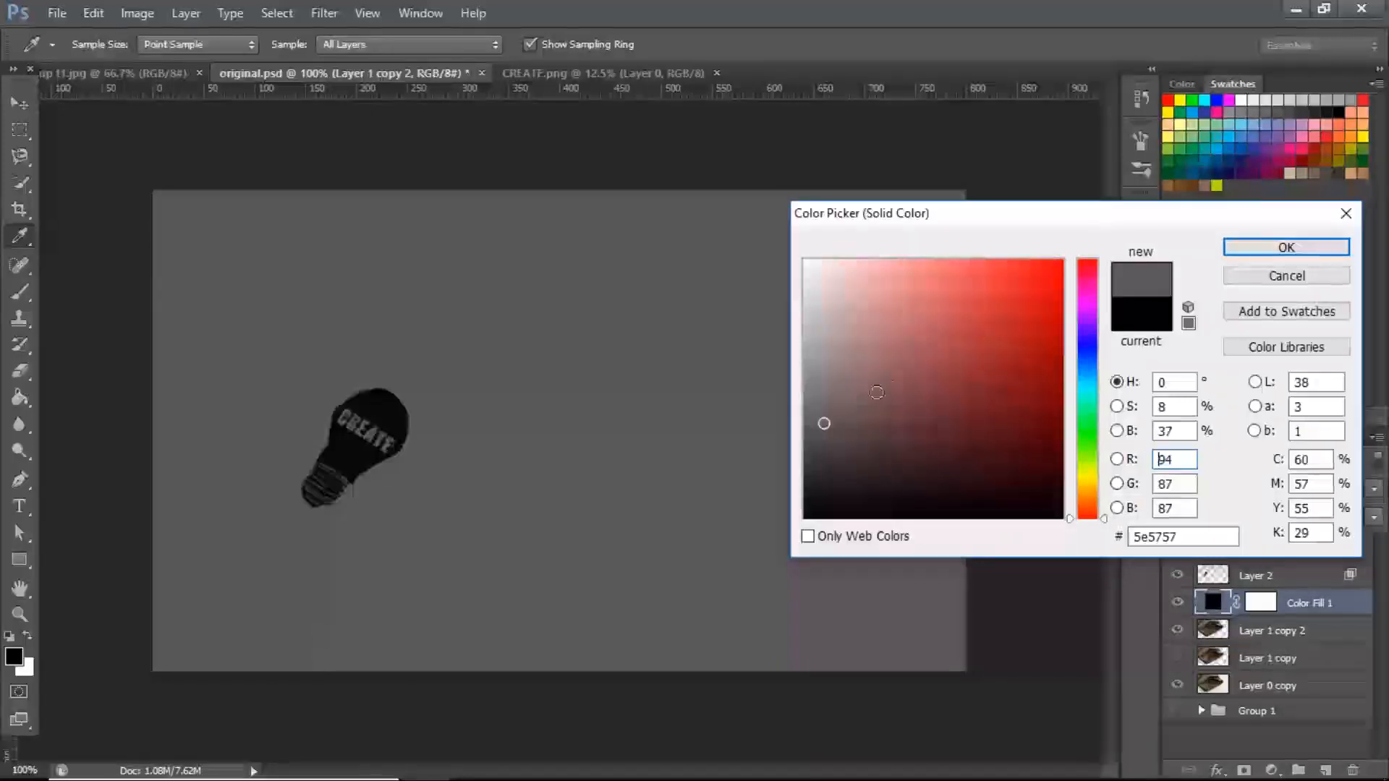
pyautogui.click(1259, 248)
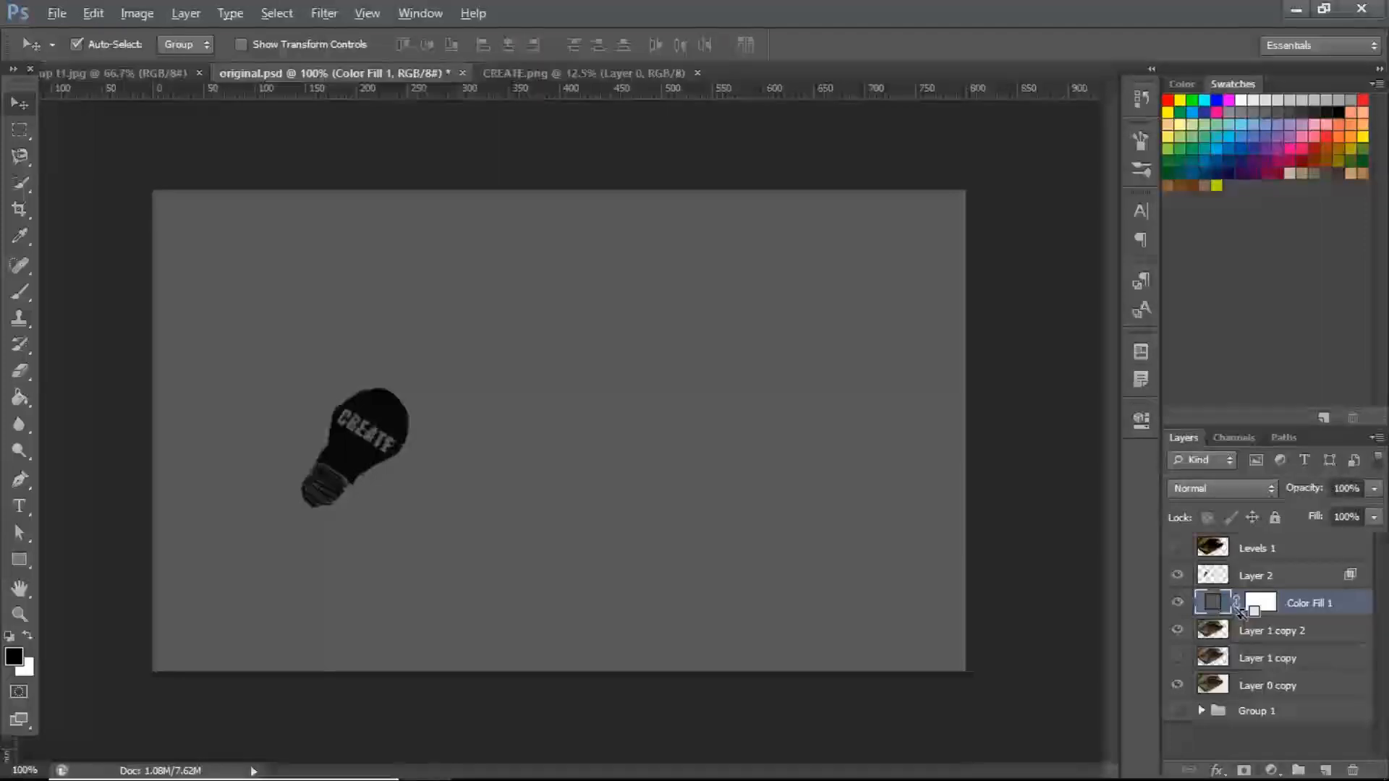
# - Clip the gray fill layer to Layer 1 copy 2 and set its blend mode to Soft Light
pyautogui.keyDown('alt'); pyautogui.click(1241, 618); pyautogui.keyUp('alt')
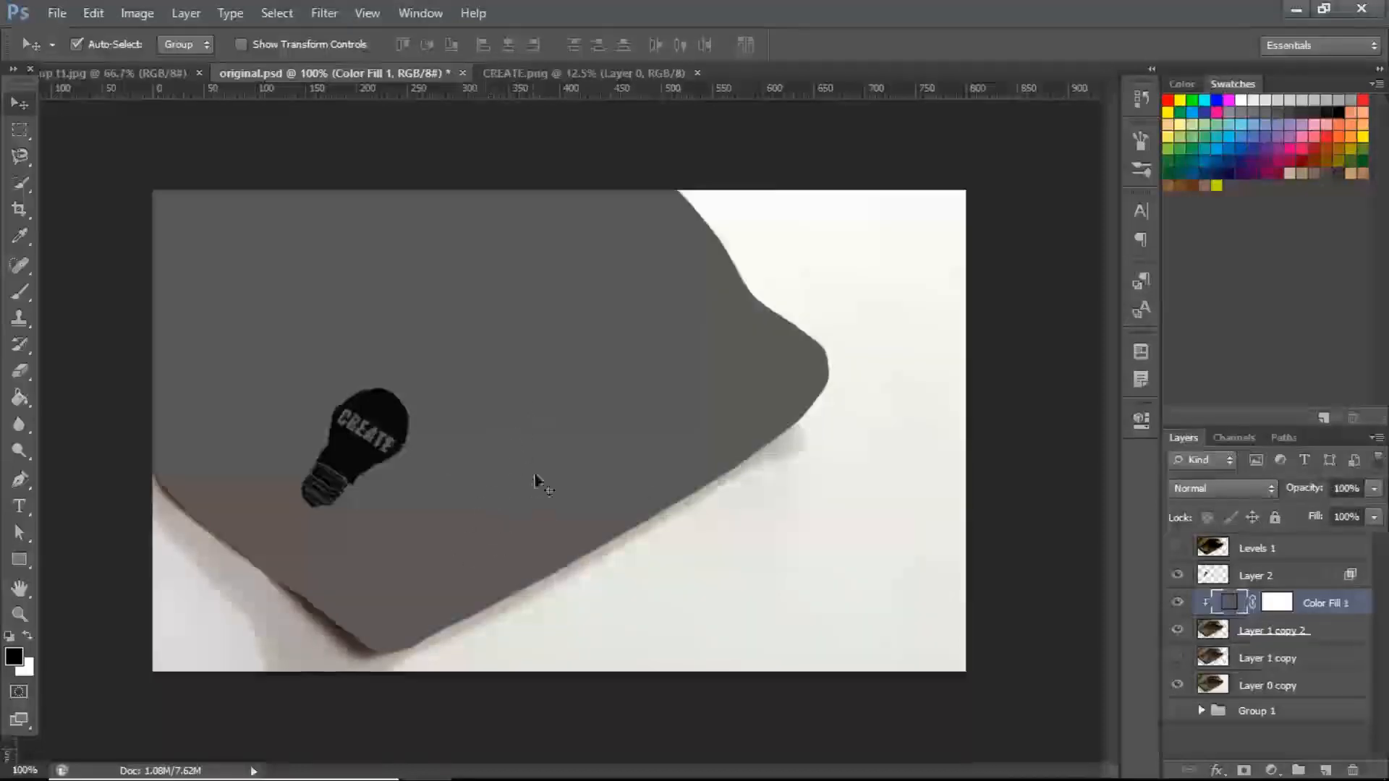
pyautogui.click(1198, 488)
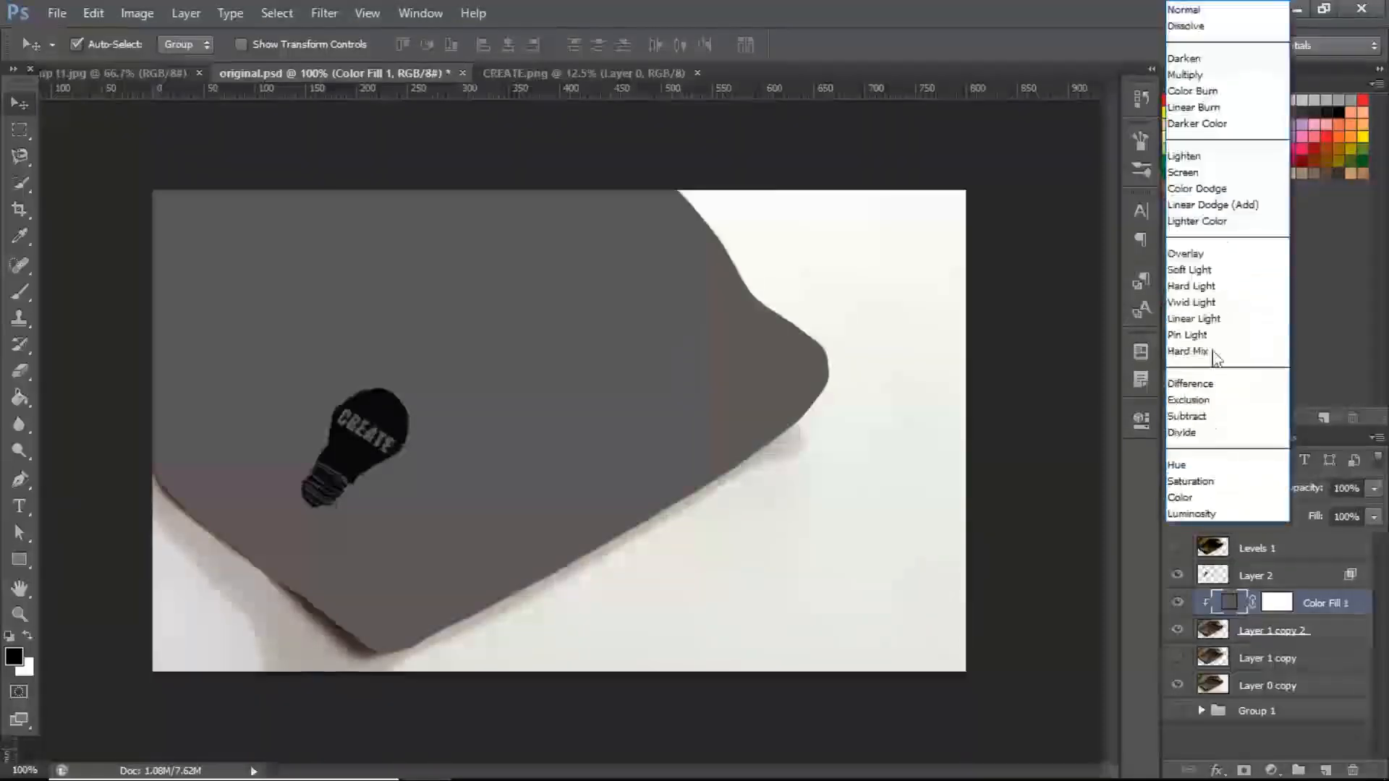
pyautogui.click(1202, 271)
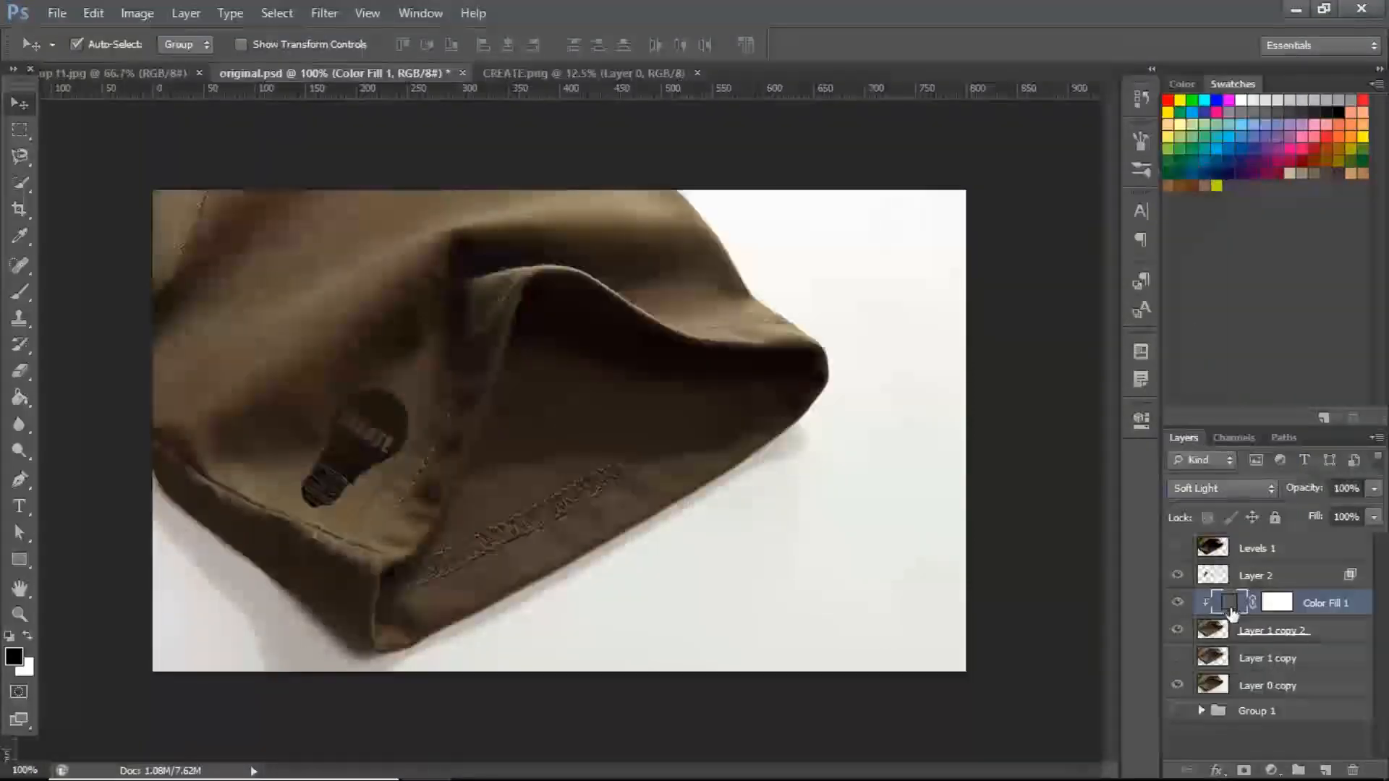
# - Try several reds for Color Fill 1 on the garment and settle on the dark green #396832
pyautogui.doubleClick(1230, 603)
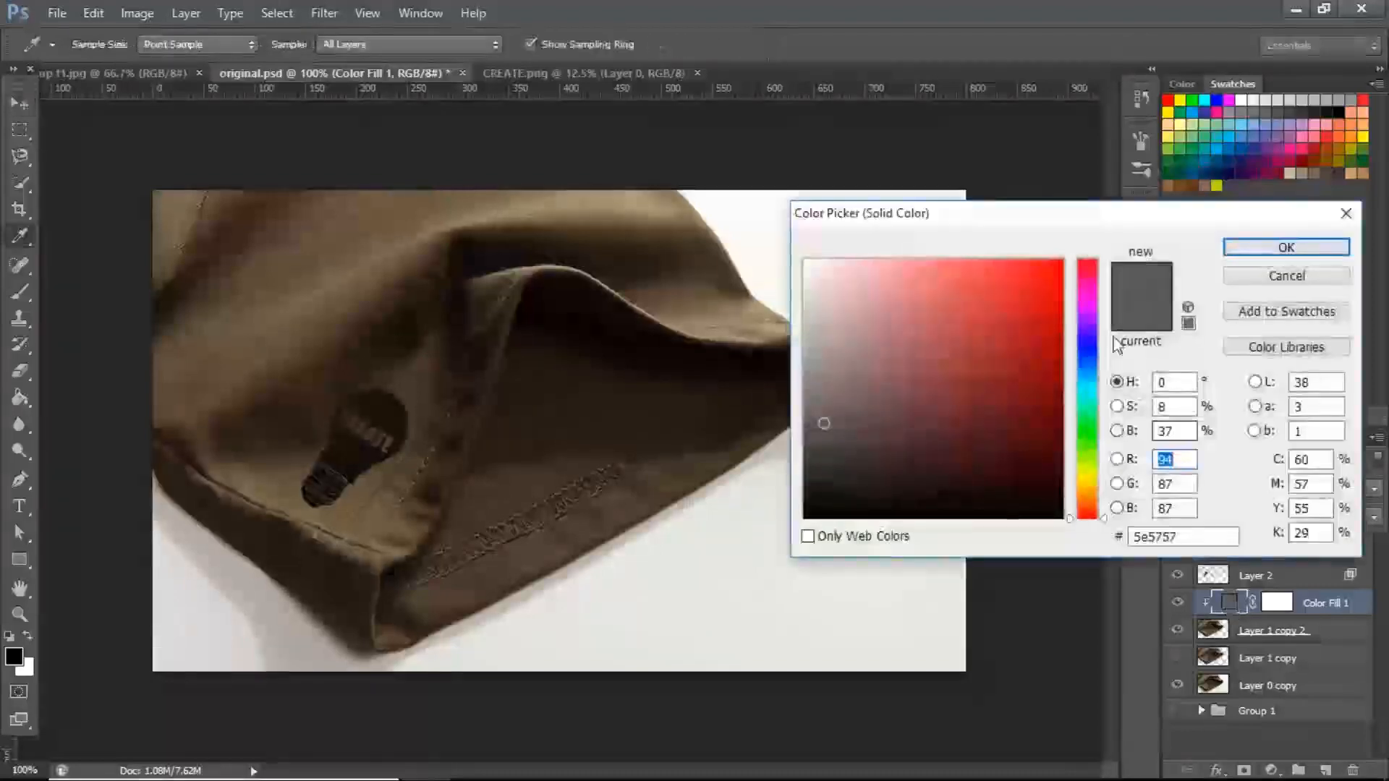
pyautogui.click(905, 399)
pyautogui.moveTo(906, 399)
pyautogui.mouseDown()
pyautogui.moveTo(930, 394)
pyautogui.moveTo(955, 352)
pyautogui.mouseUp()
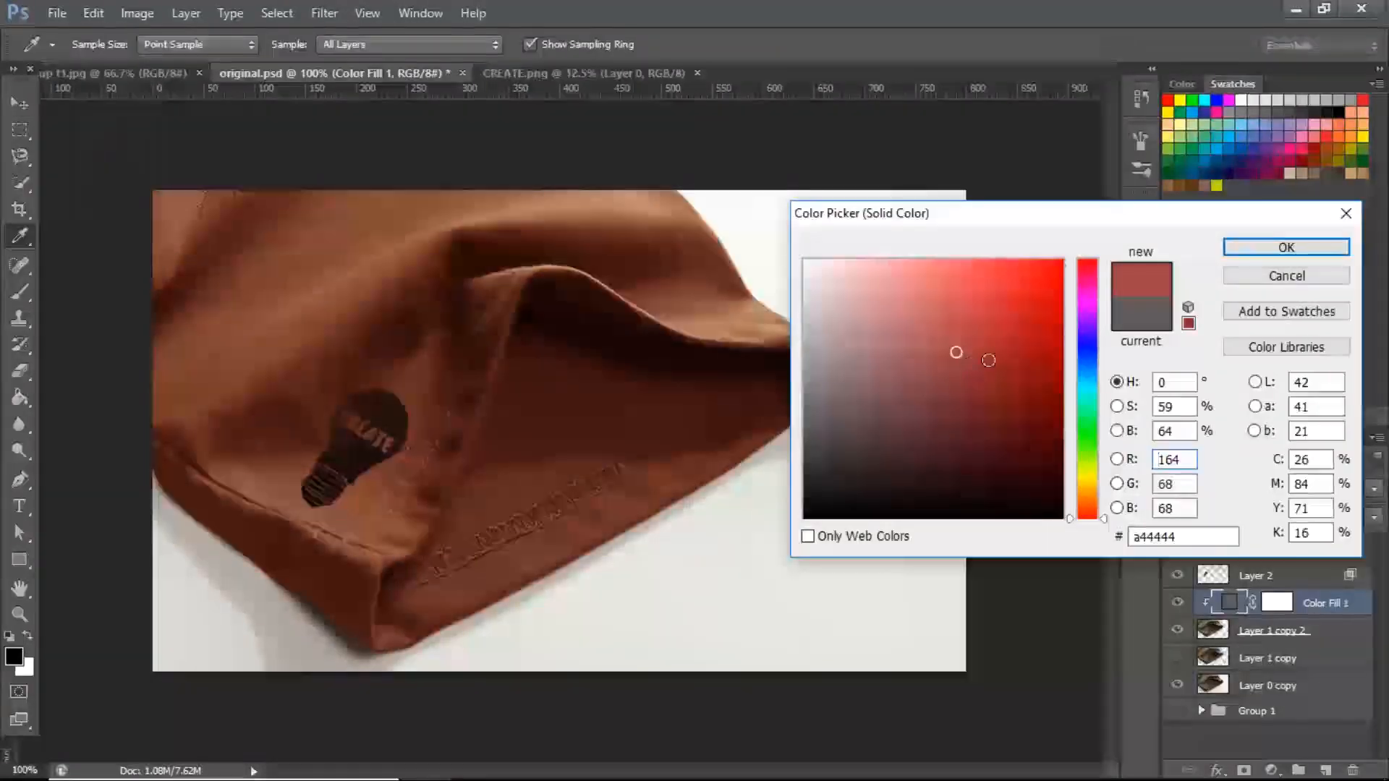
pyautogui.click(934, 314)
pyautogui.click(934, 453)
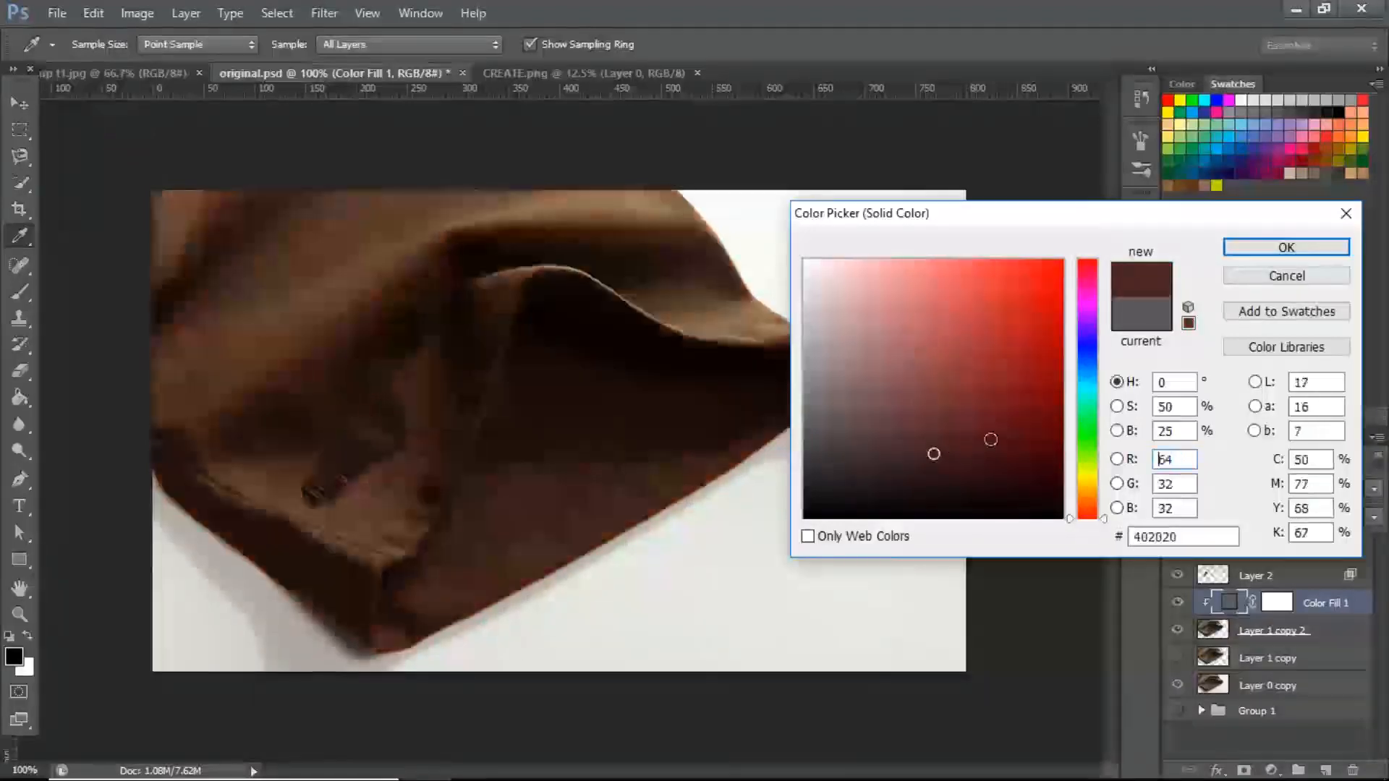
pyautogui.click(1024, 395)
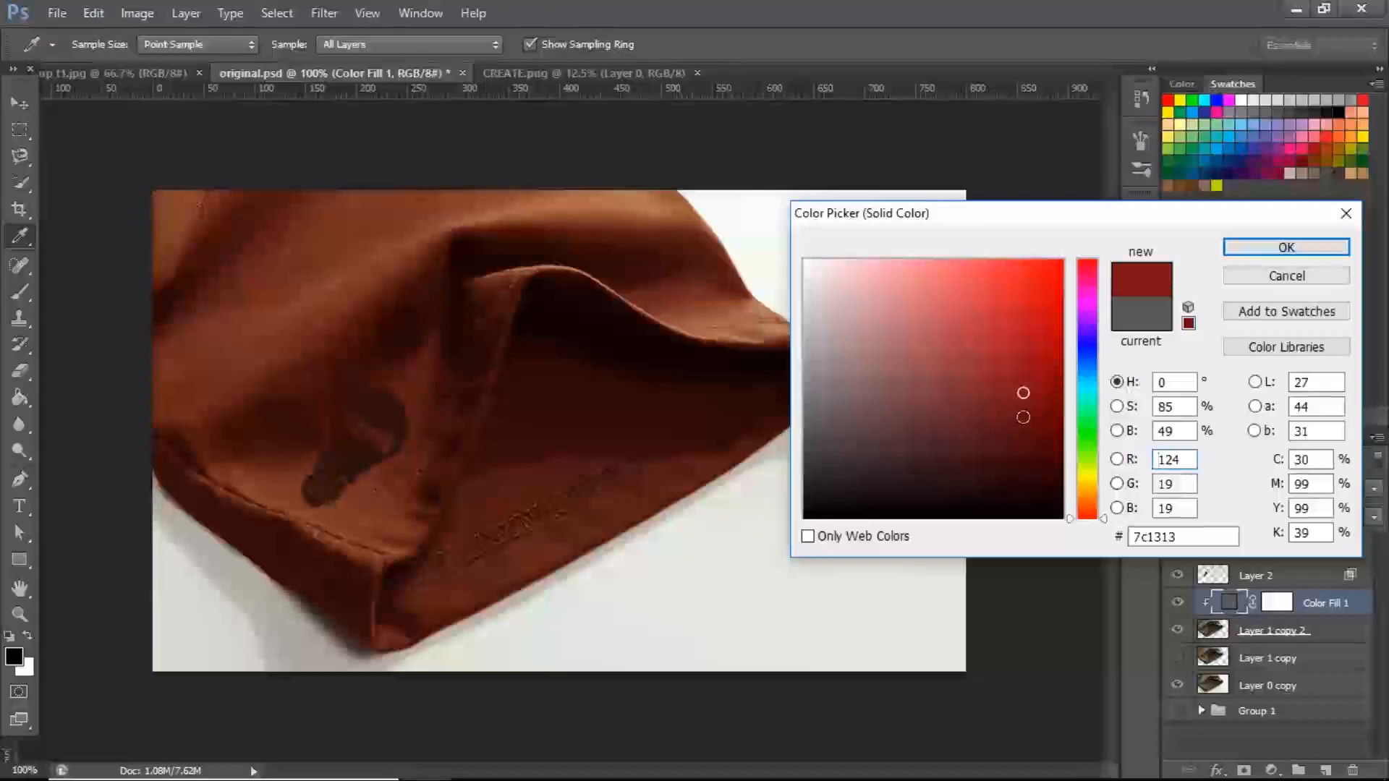
pyautogui.click(688, 375)
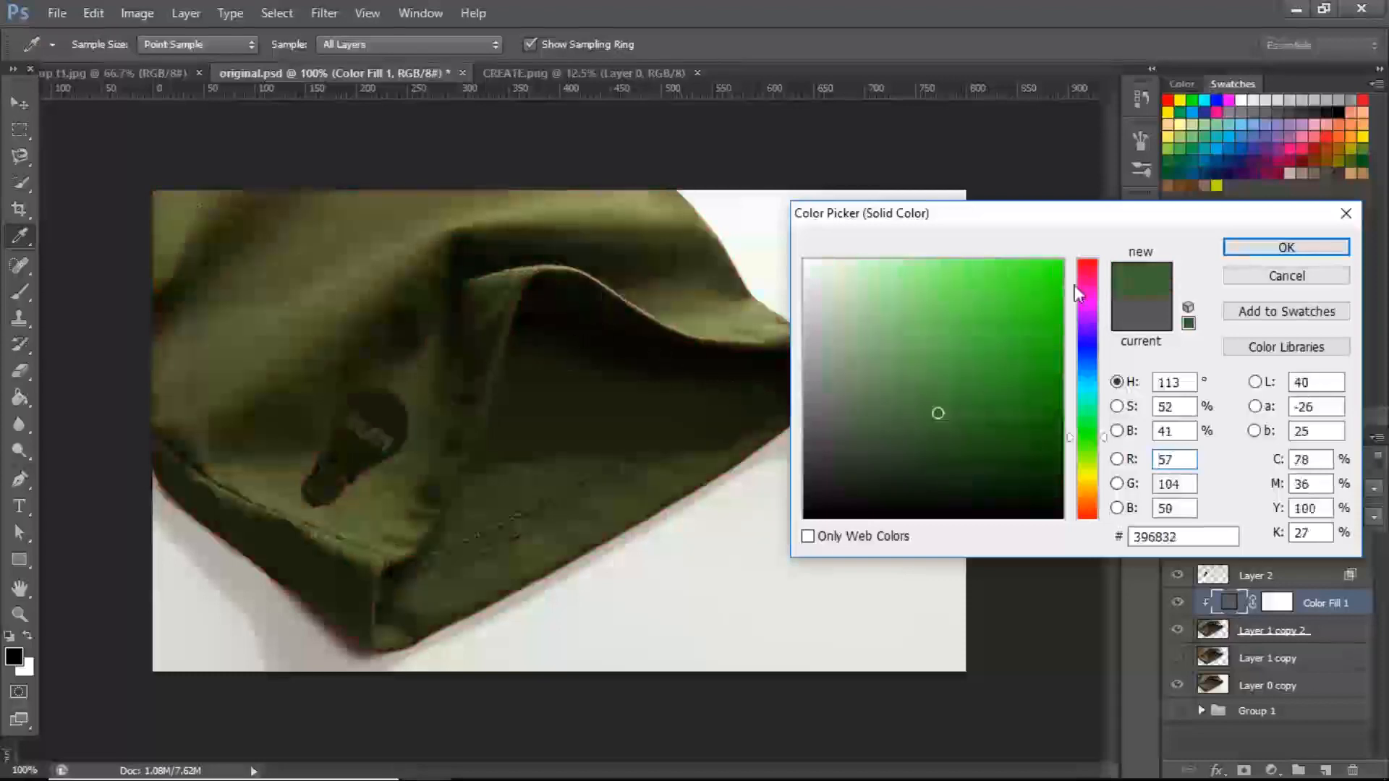
pyautogui.click(1246, 248)
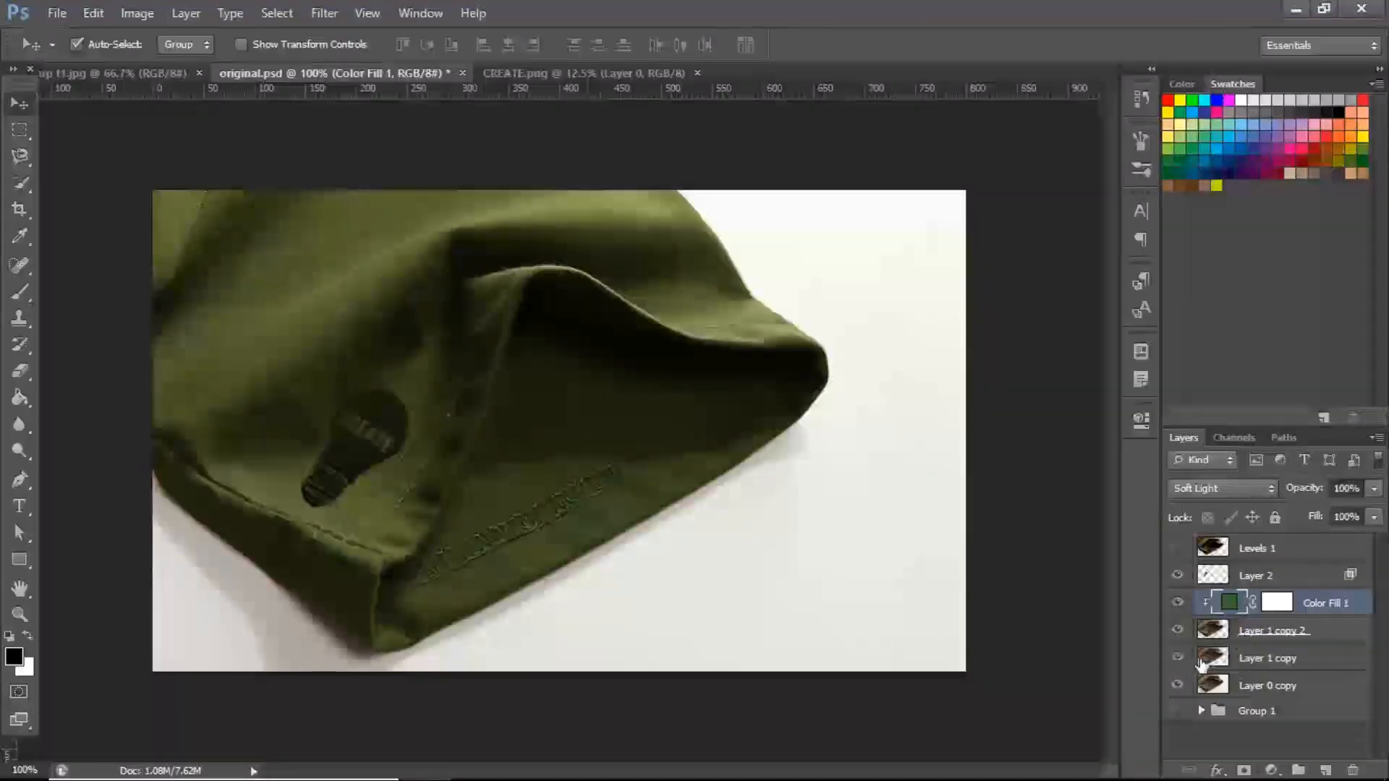
# - Duplicate Layer 1 copy and add a red Solid Color fill layer above the duplicate
pyautogui.click(1237, 660)
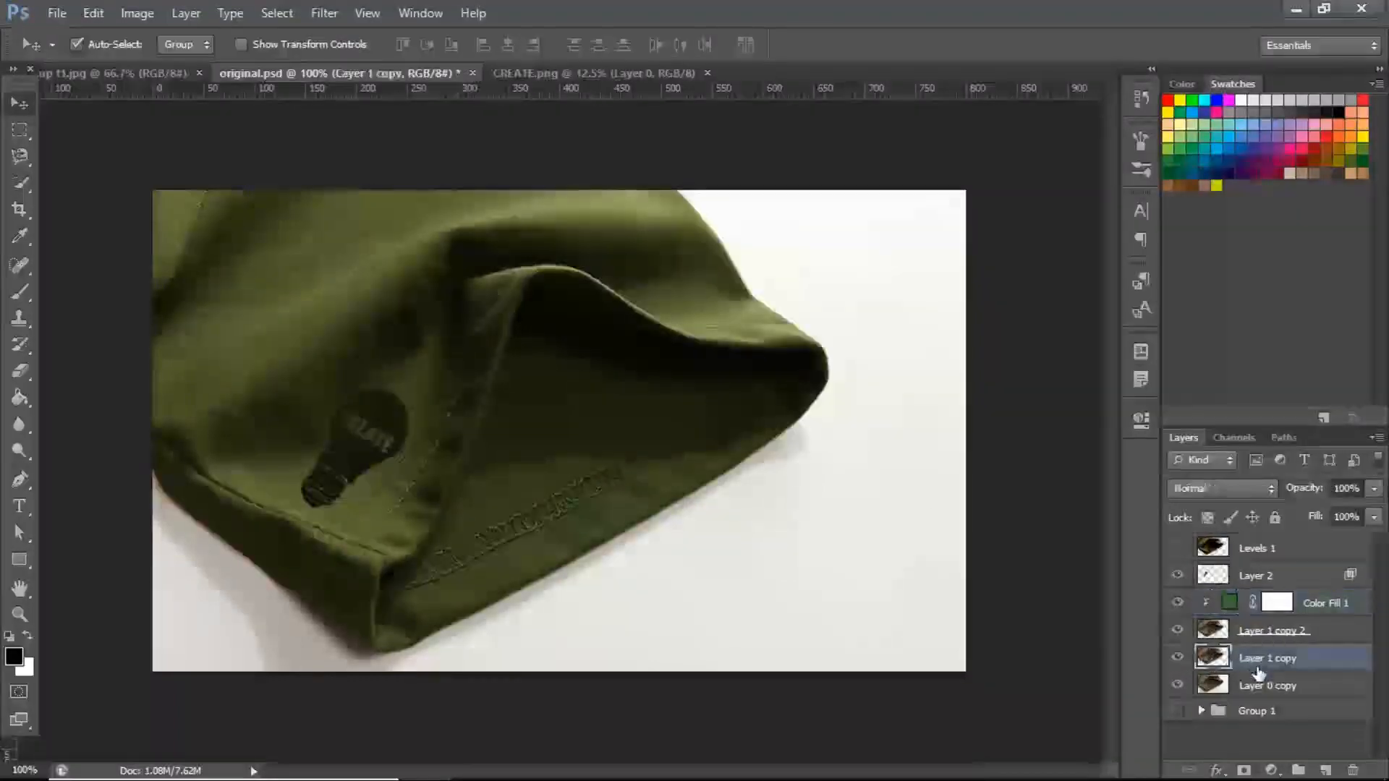
pyautogui.hotkey('ctrl', 'j')
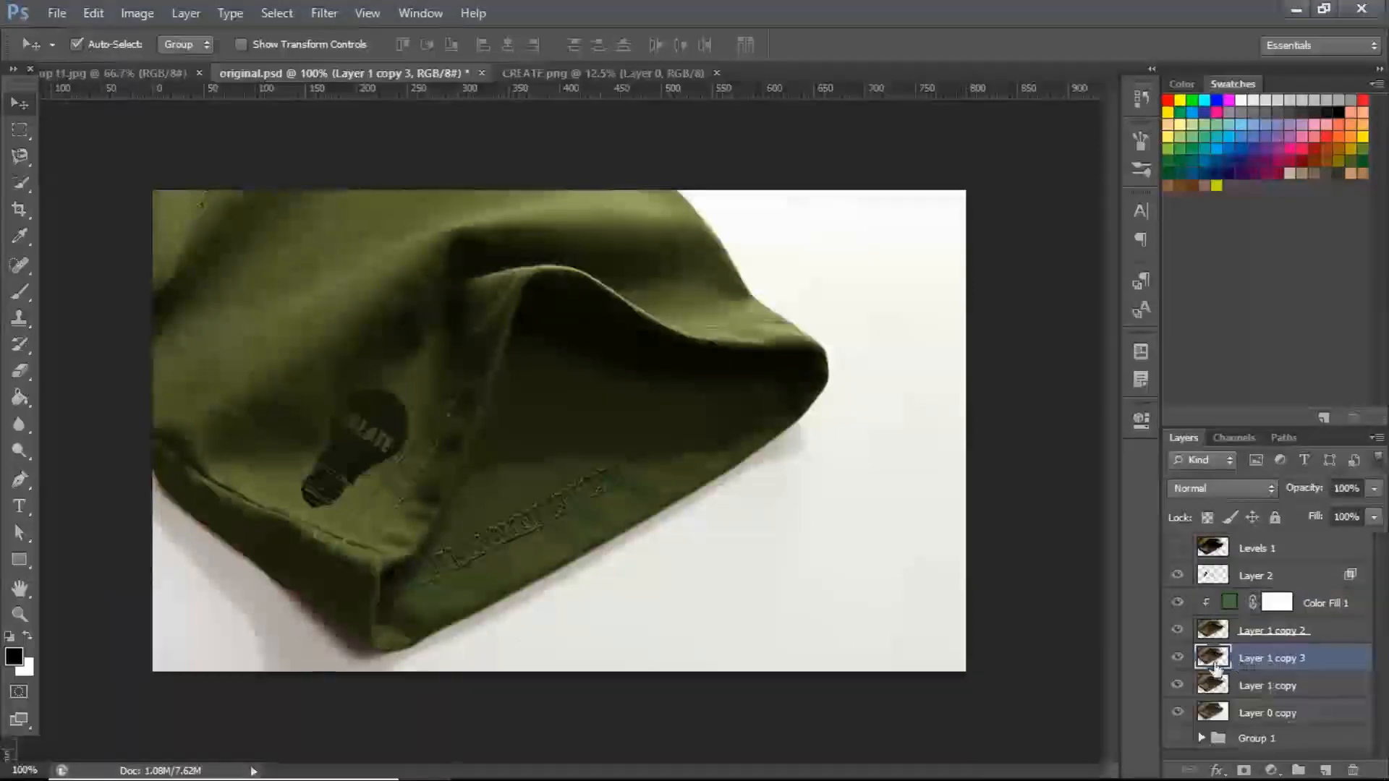
pyautogui.click(1271, 770)
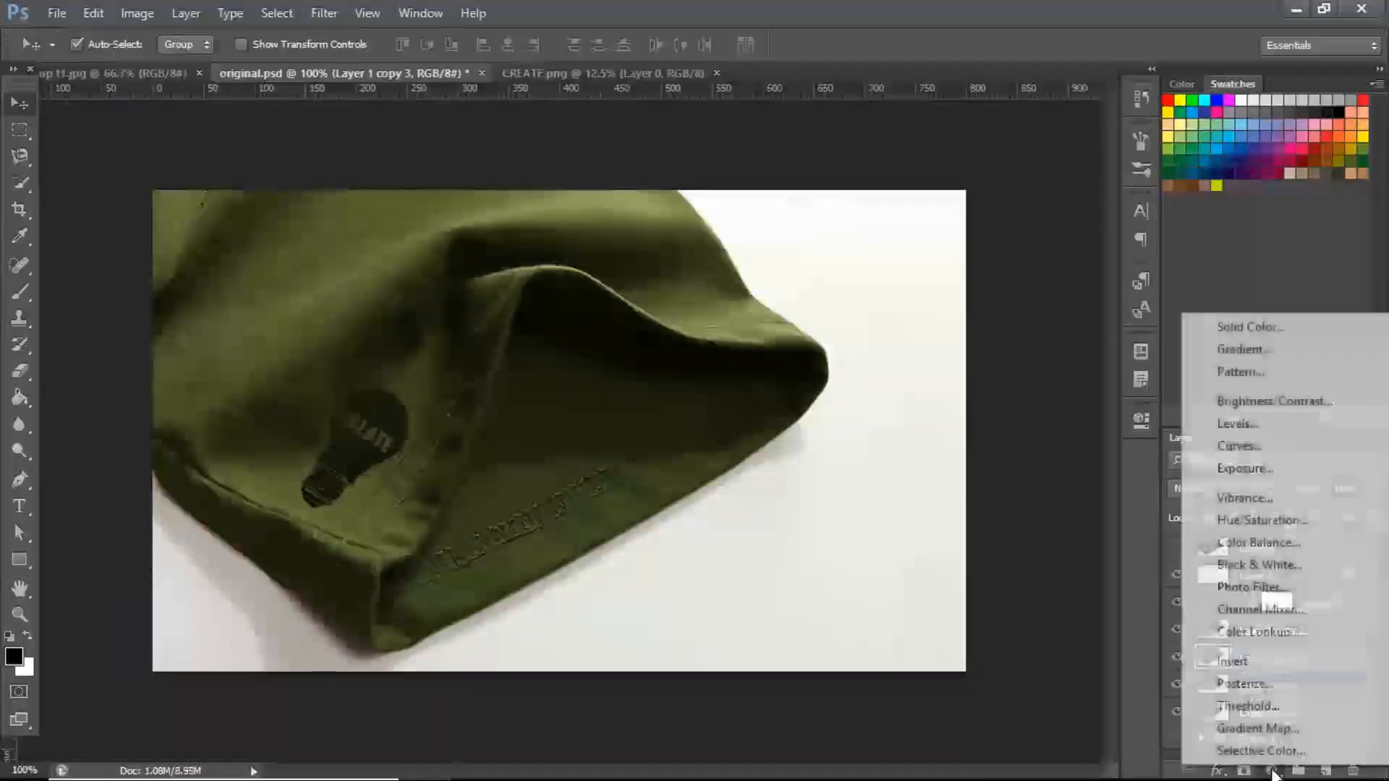
pyautogui.click(1250, 327)
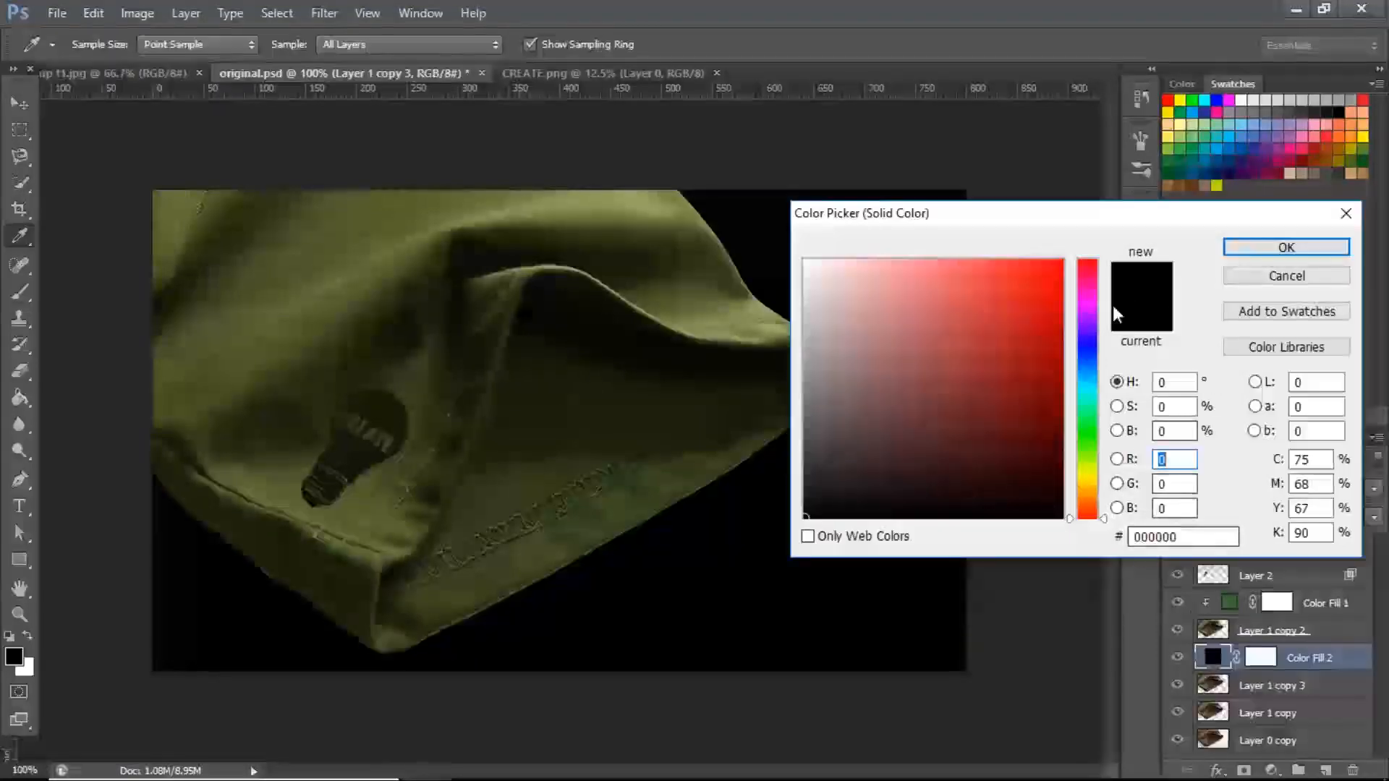
pyautogui.click(1009, 362)
pyautogui.click(1235, 246)
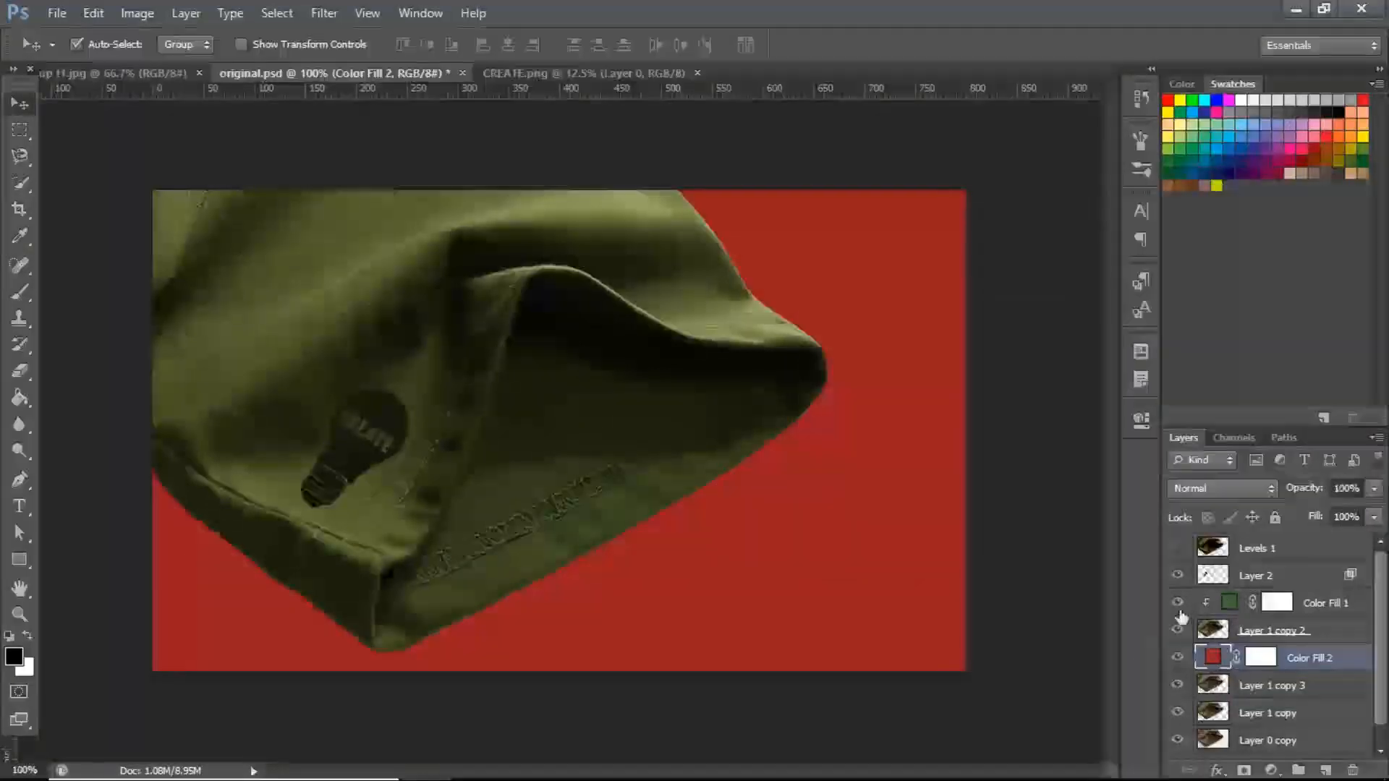
# - Hide the green version's layers, clip the red Color Fill 2 to Layer 1 copy 3 and blend it with Soft Light
pyautogui.click(1177, 632)
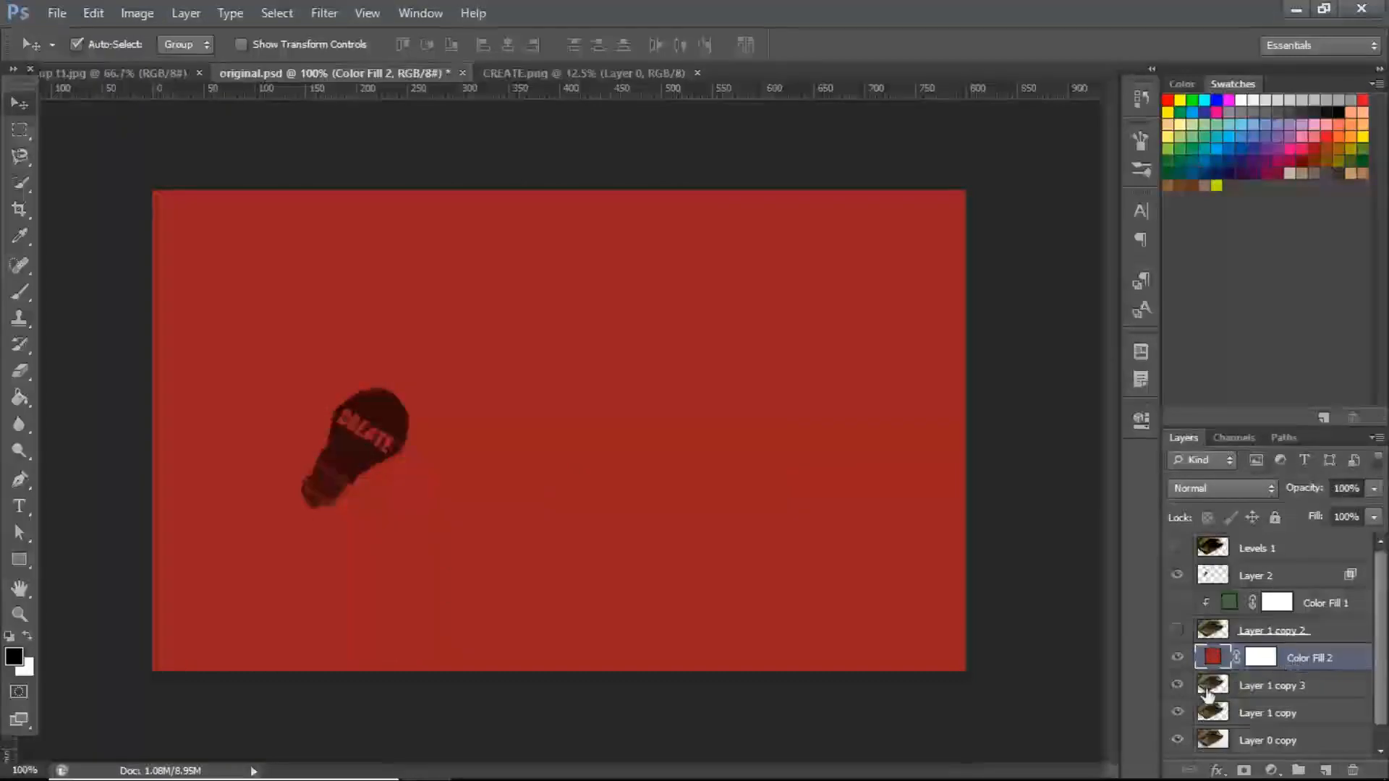
pyautogui.keyDown('alt'); pyautogui.click(1236, 667); pyautogui.keyUp('alt')
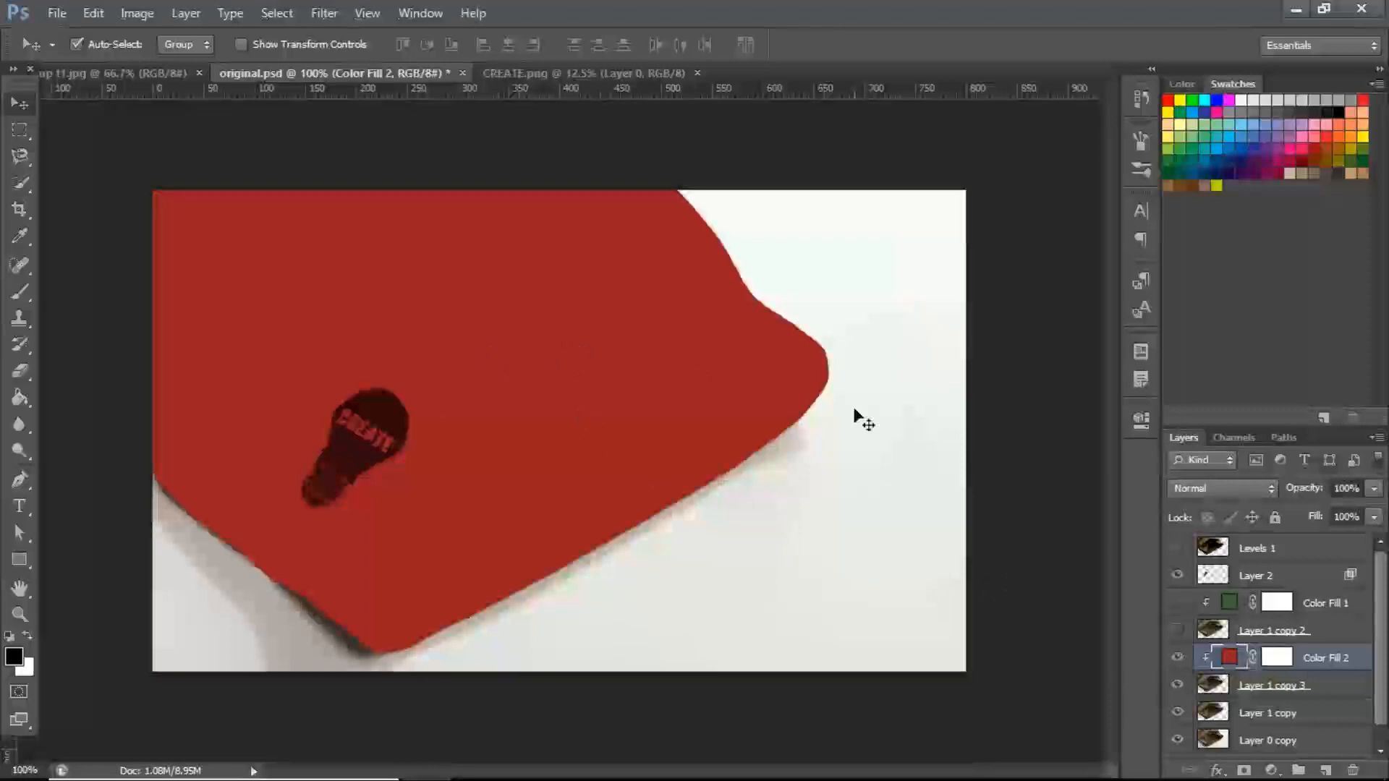
pyautogui.click(1179, 488)
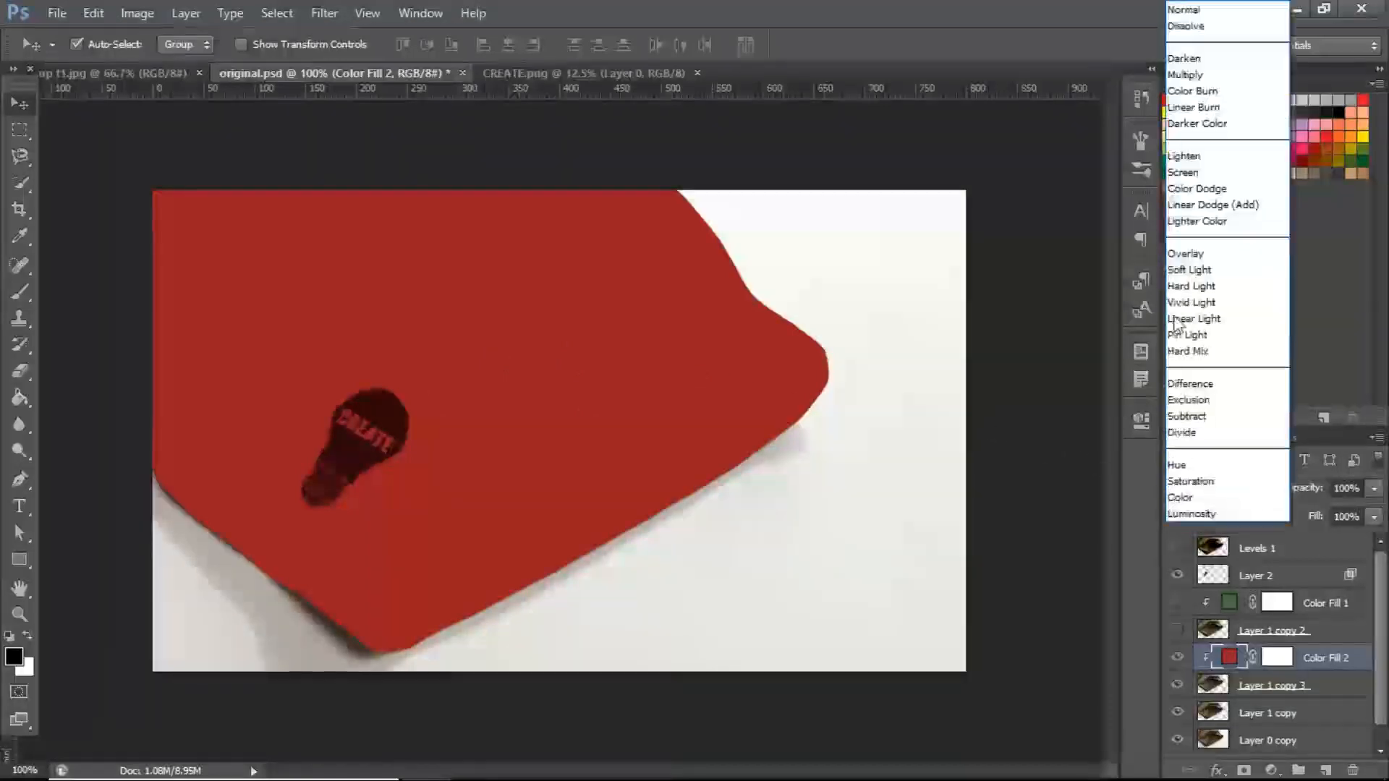
pyautogui.click(1190, 270)
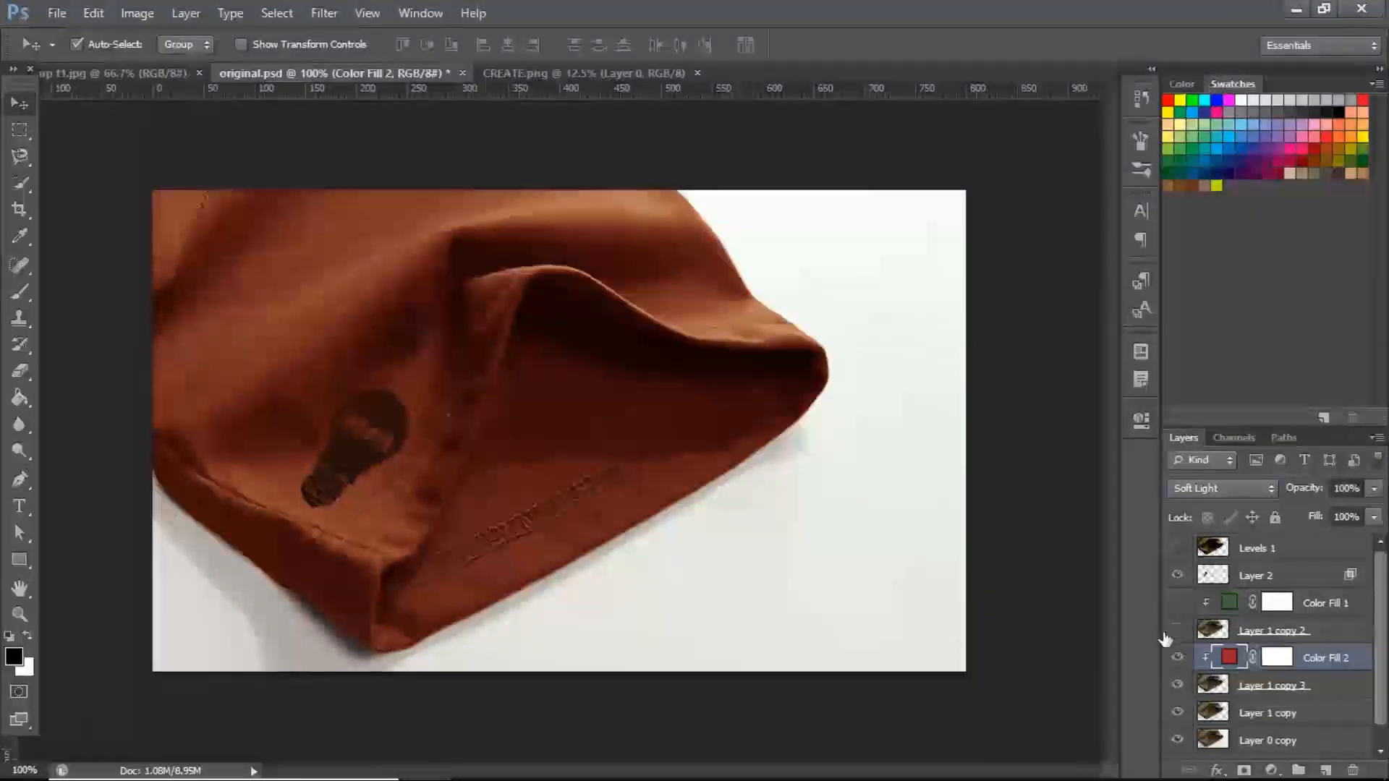
# - Compare the red and green garment versions by toggling Color Fill 1 and Layer 1 copy 2, leaving both layers shown
pyautogui.click(1178, 603)
pyautogui.click(1179, 607)
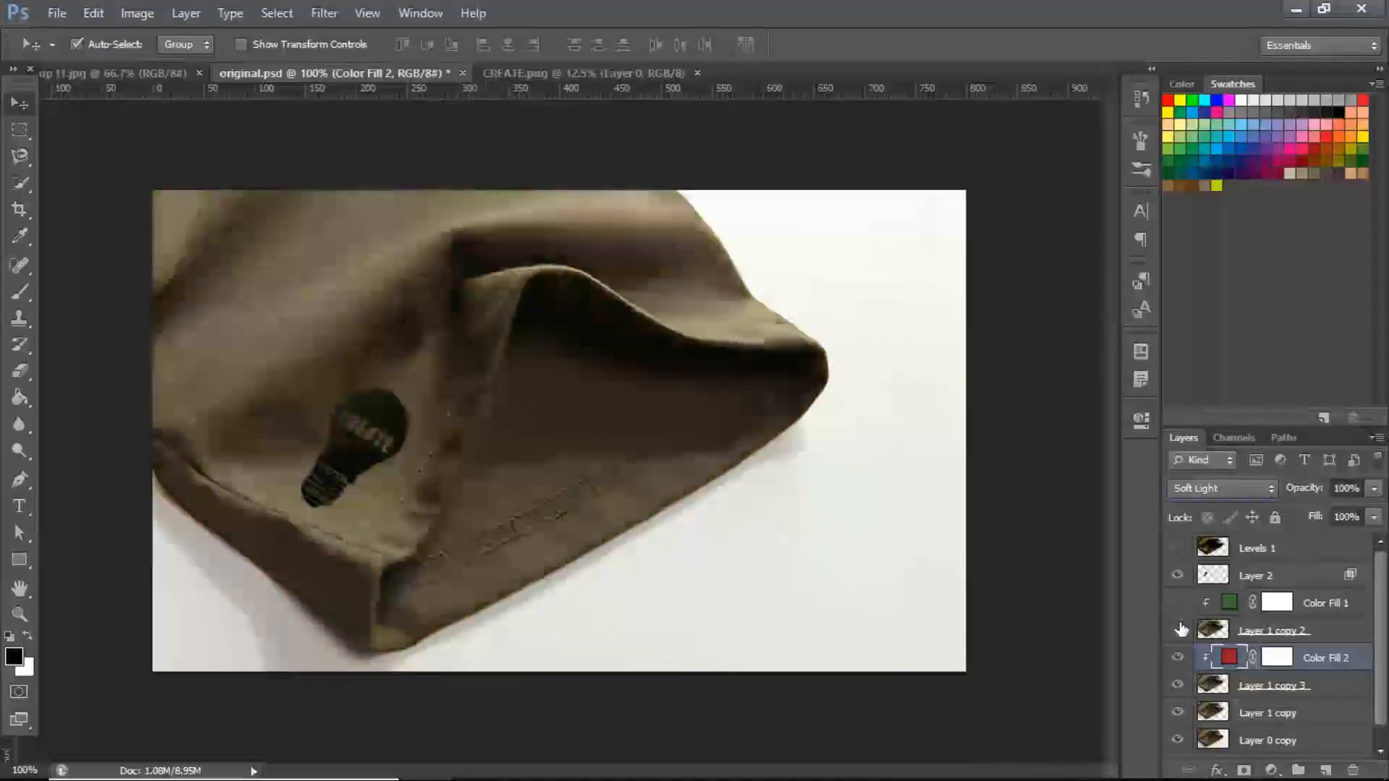
pyautogui.click(1179, 630)
pyautogui.click(1179, 631)
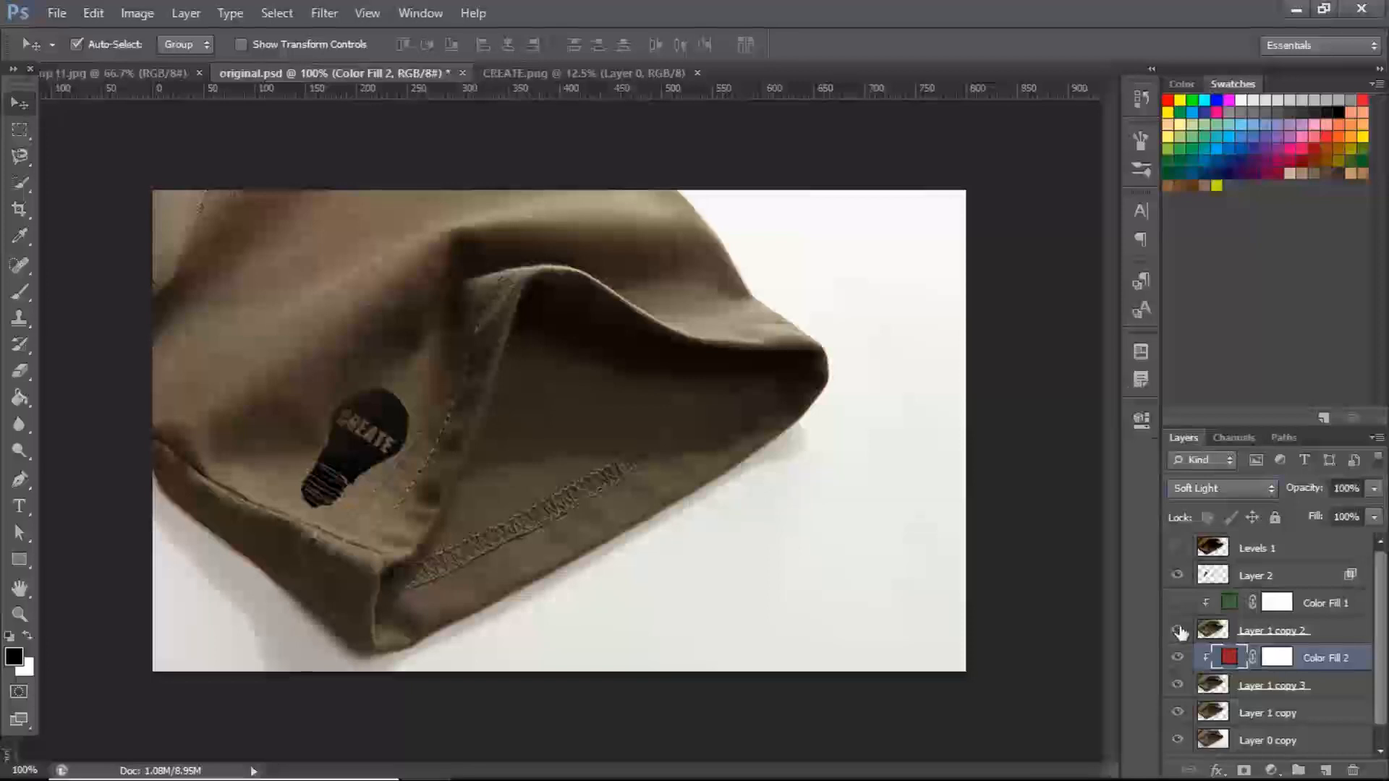
pyautogui.click(1180, 632)
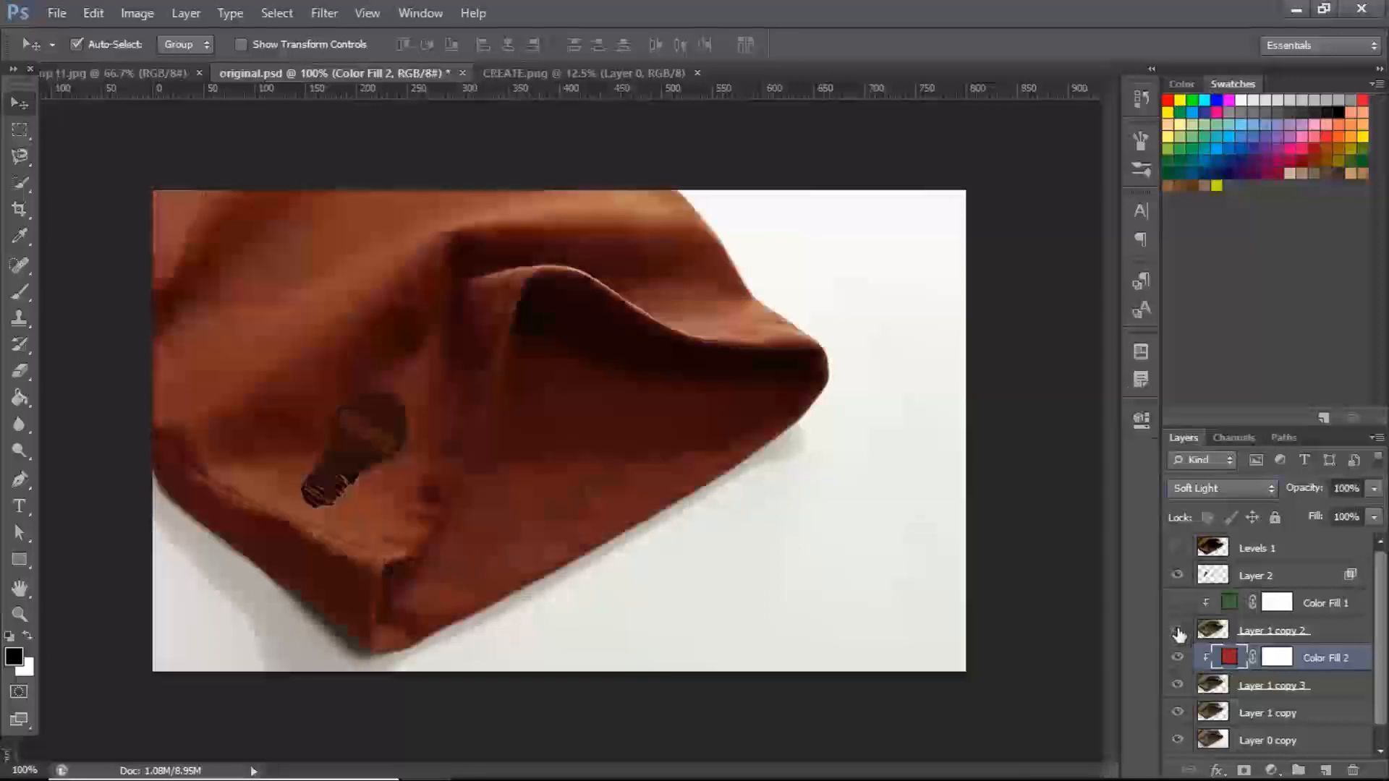
pyautogui.click(1180, 634)
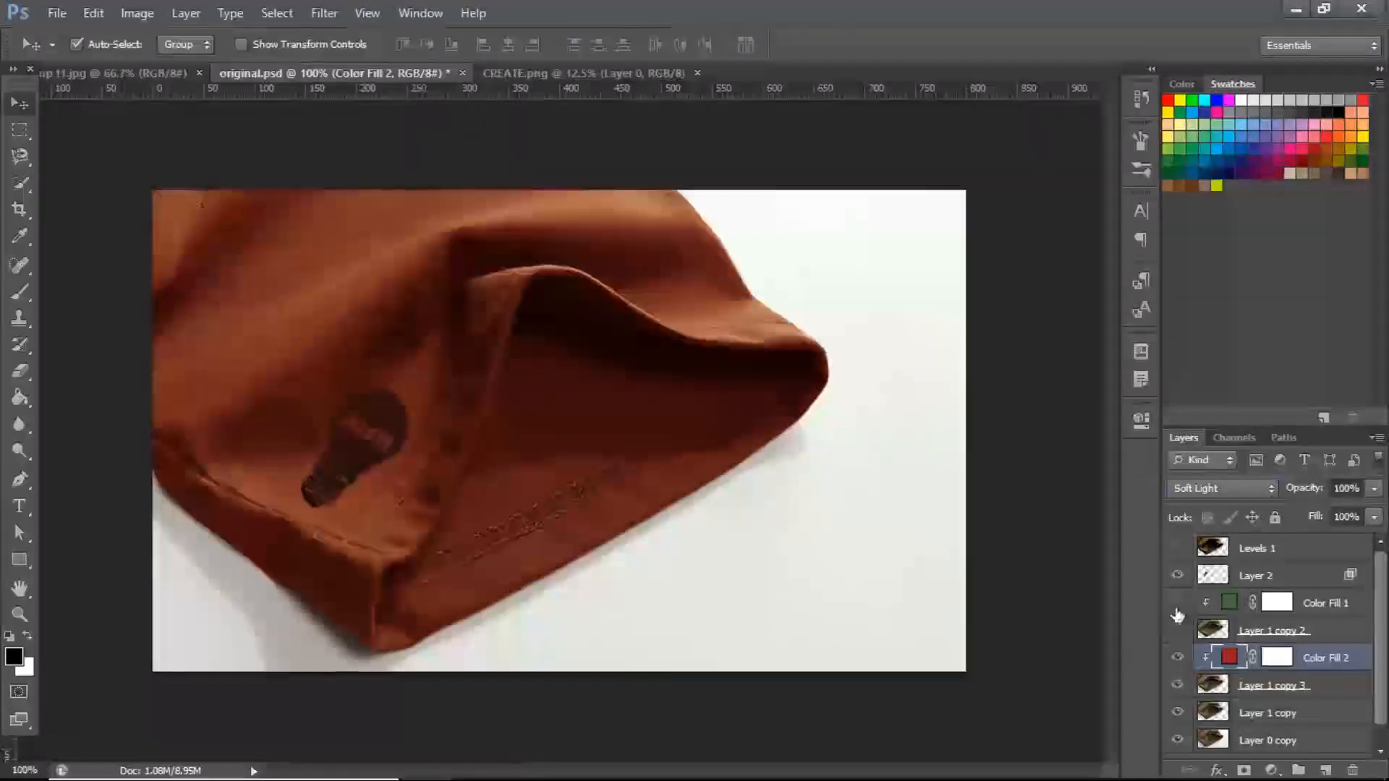
pyautogui.click(1178, 606)
pyautogui.click(1179, 632)
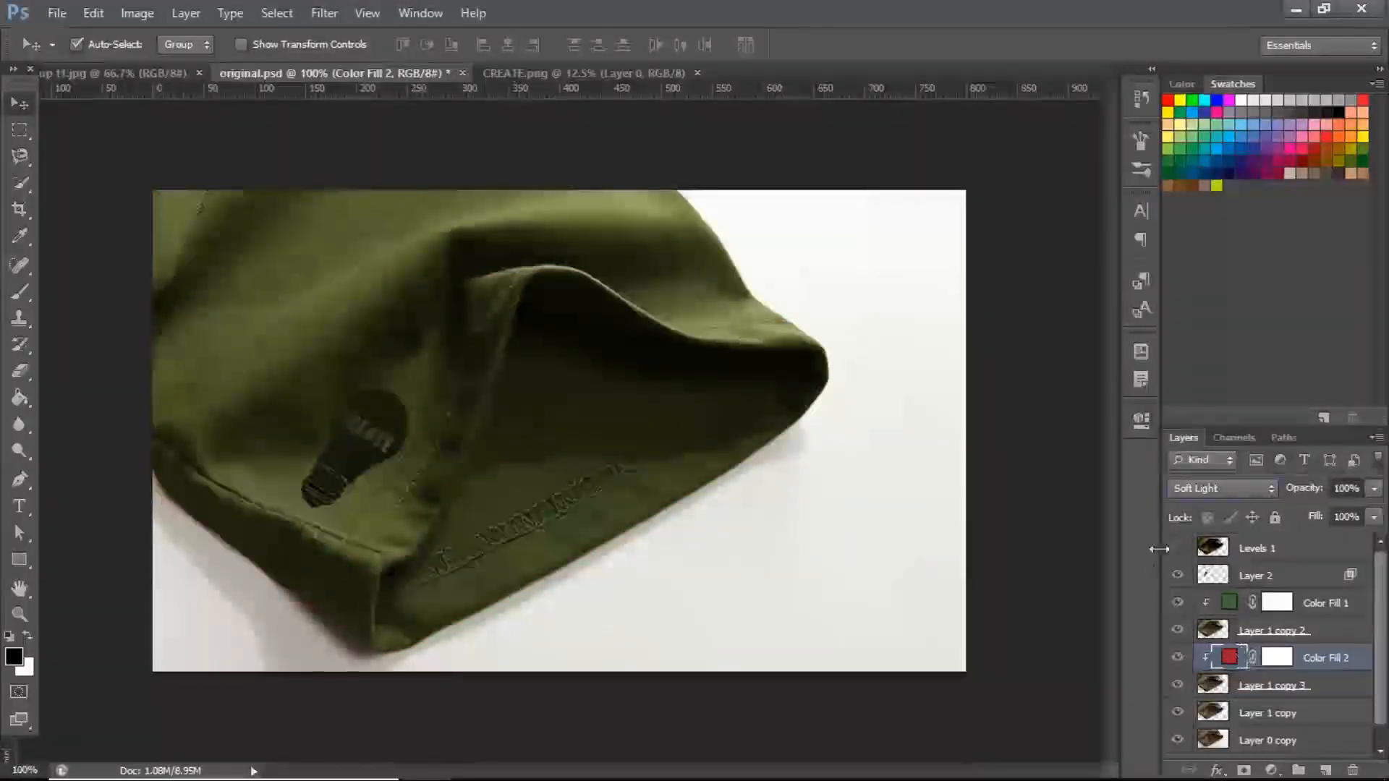
pyautogui.click(1139, 353)
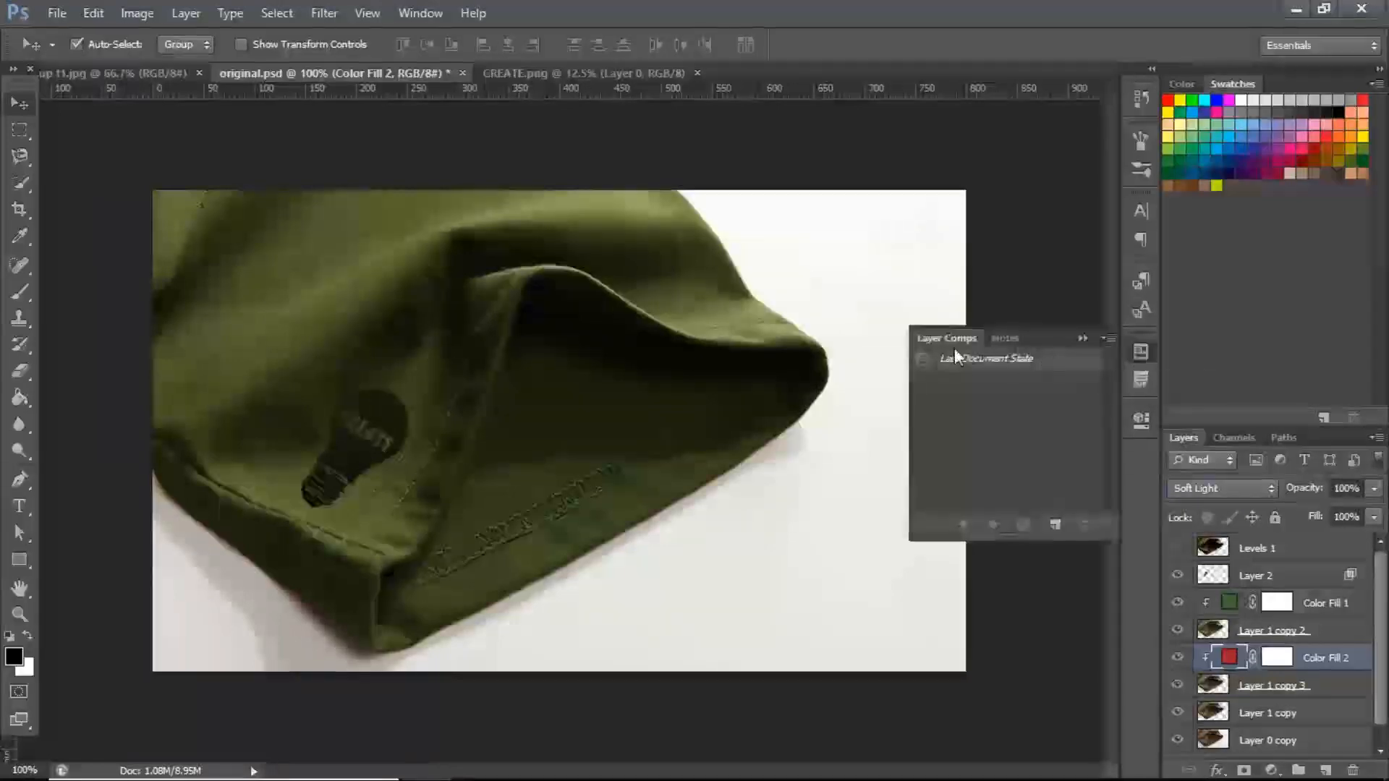
pyautogui.click(1141, 351)
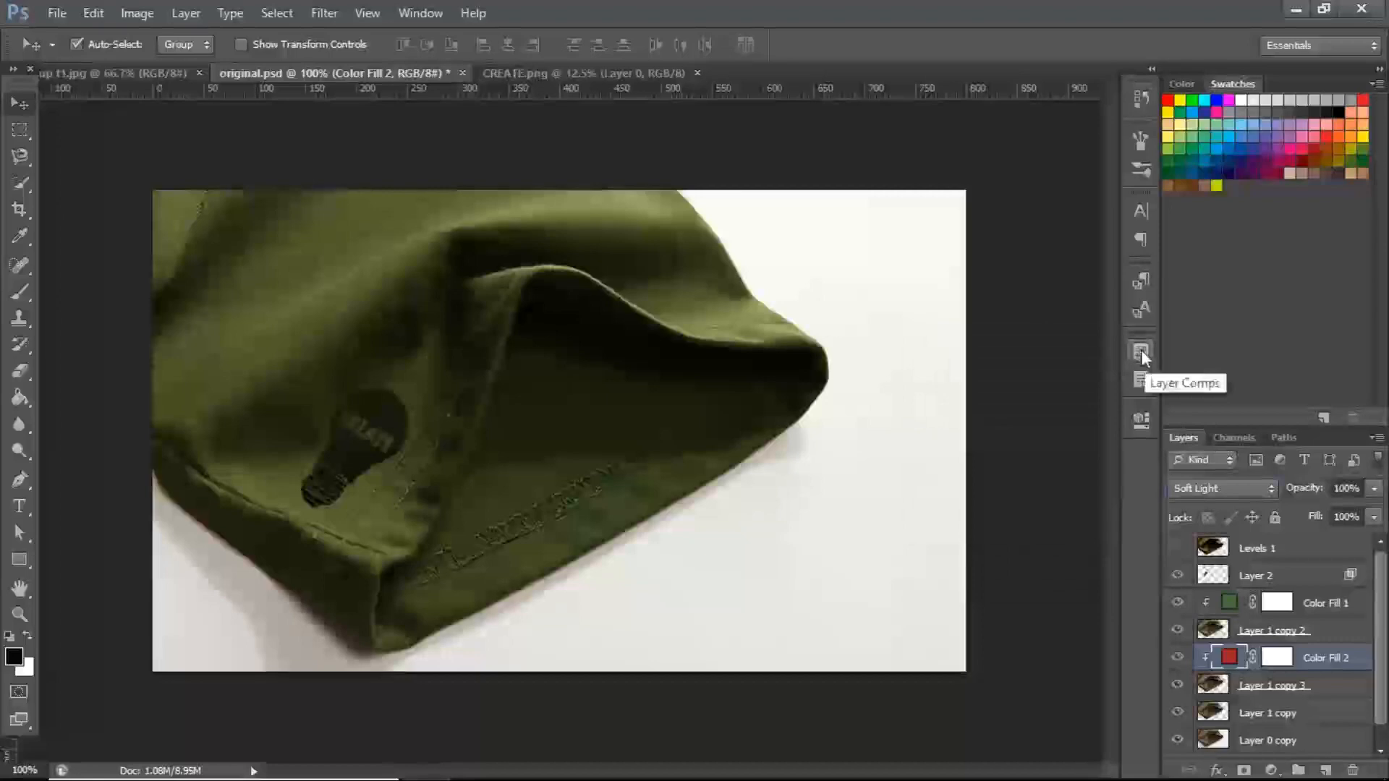
pyautogui.click(412, 13)
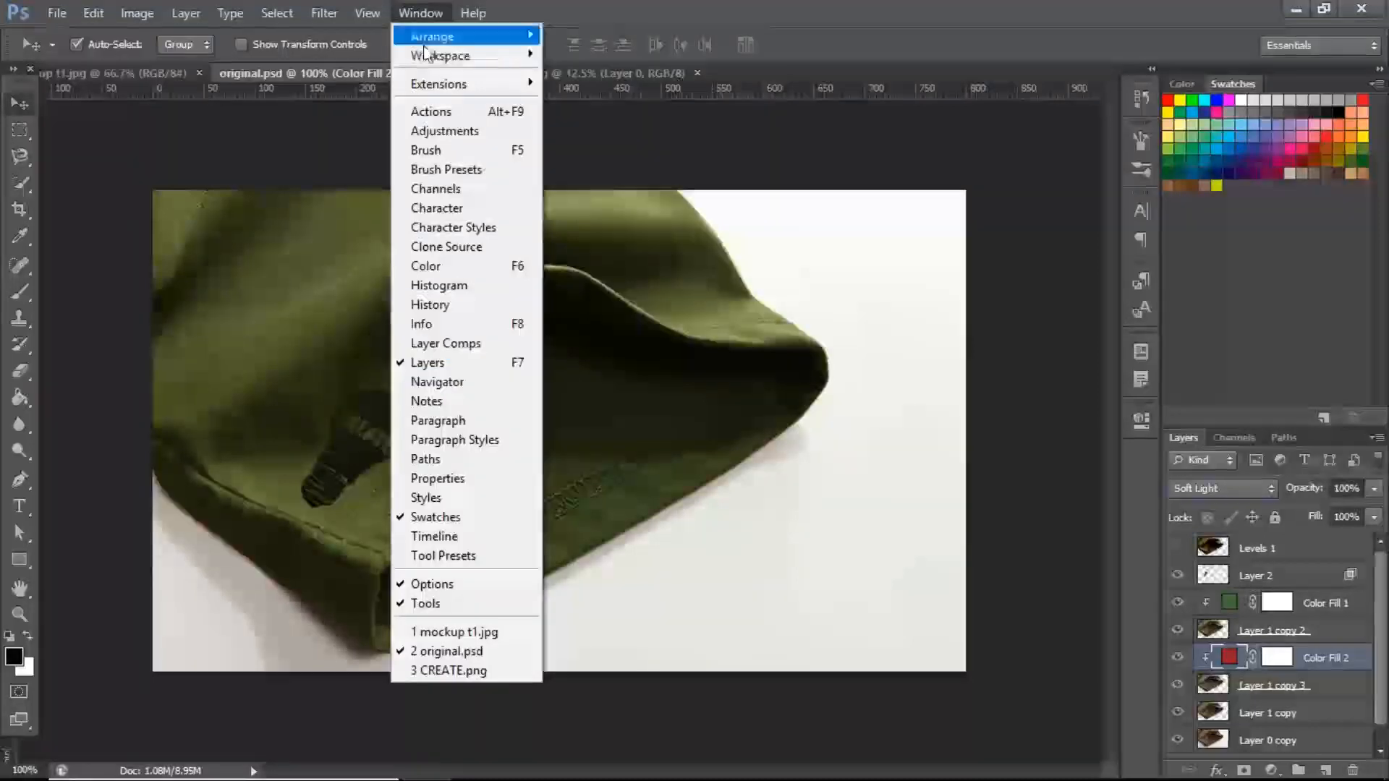
pyautogui.click(1141, 352)
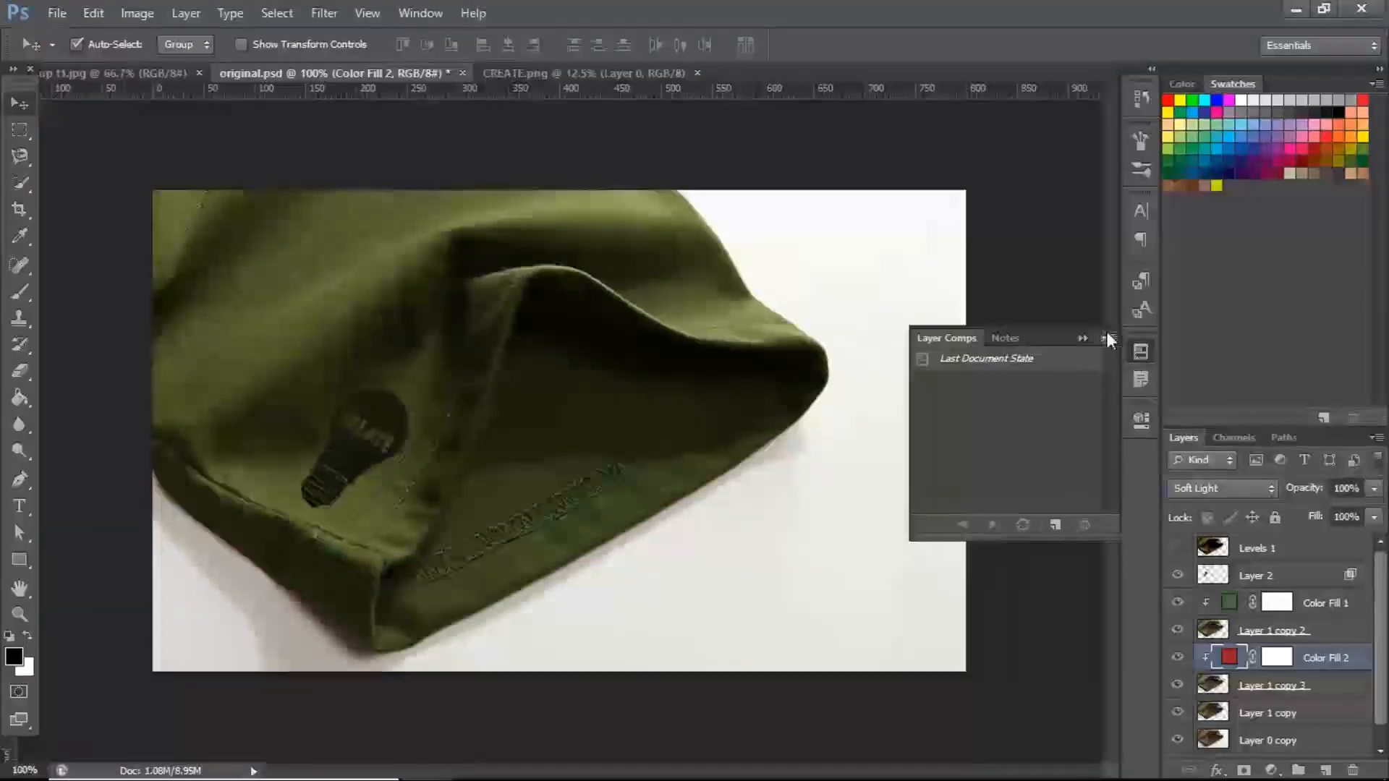
pyautogui.click(1082, 338)
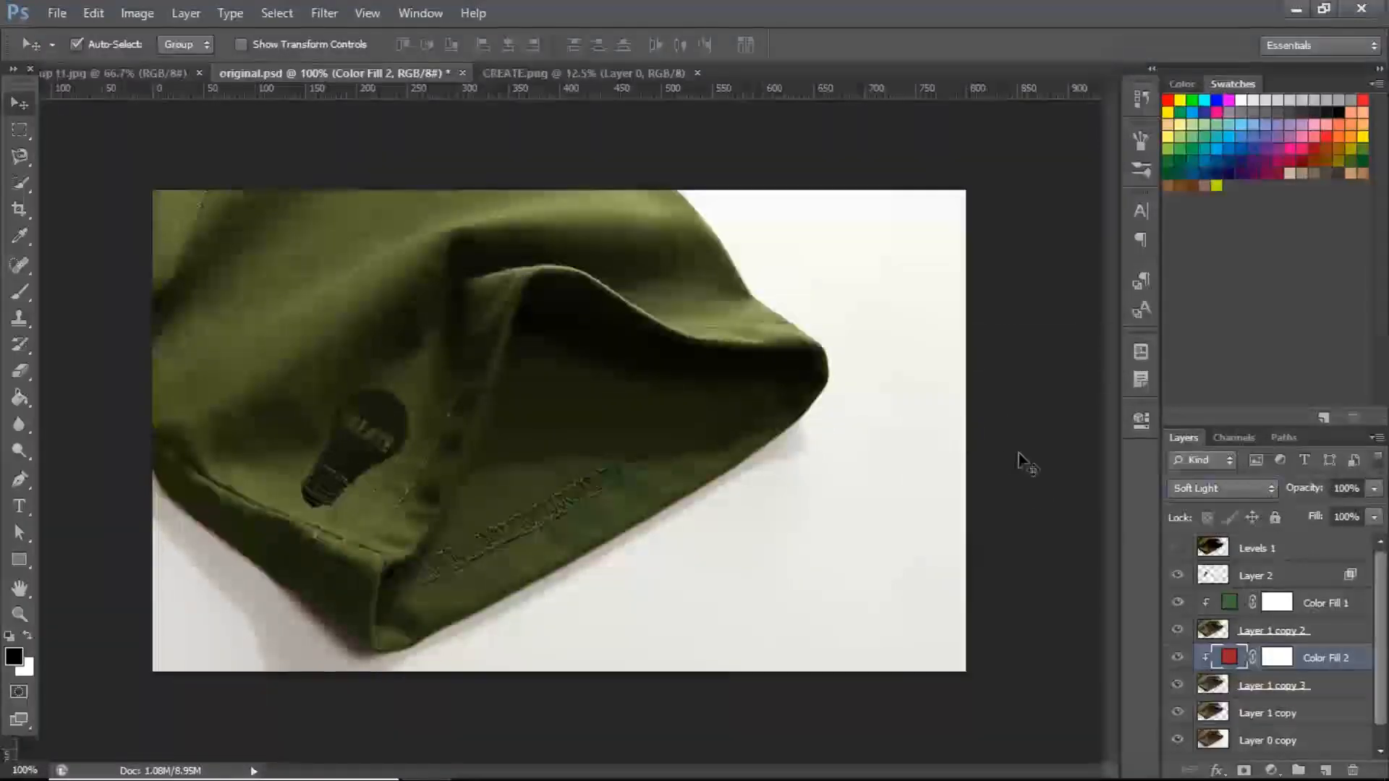
# - Hide Color Fill 1, Layer 1 copy 2 and Color Fill 2 so the garment shows its original brown
pyautogui.click(1179, 602)
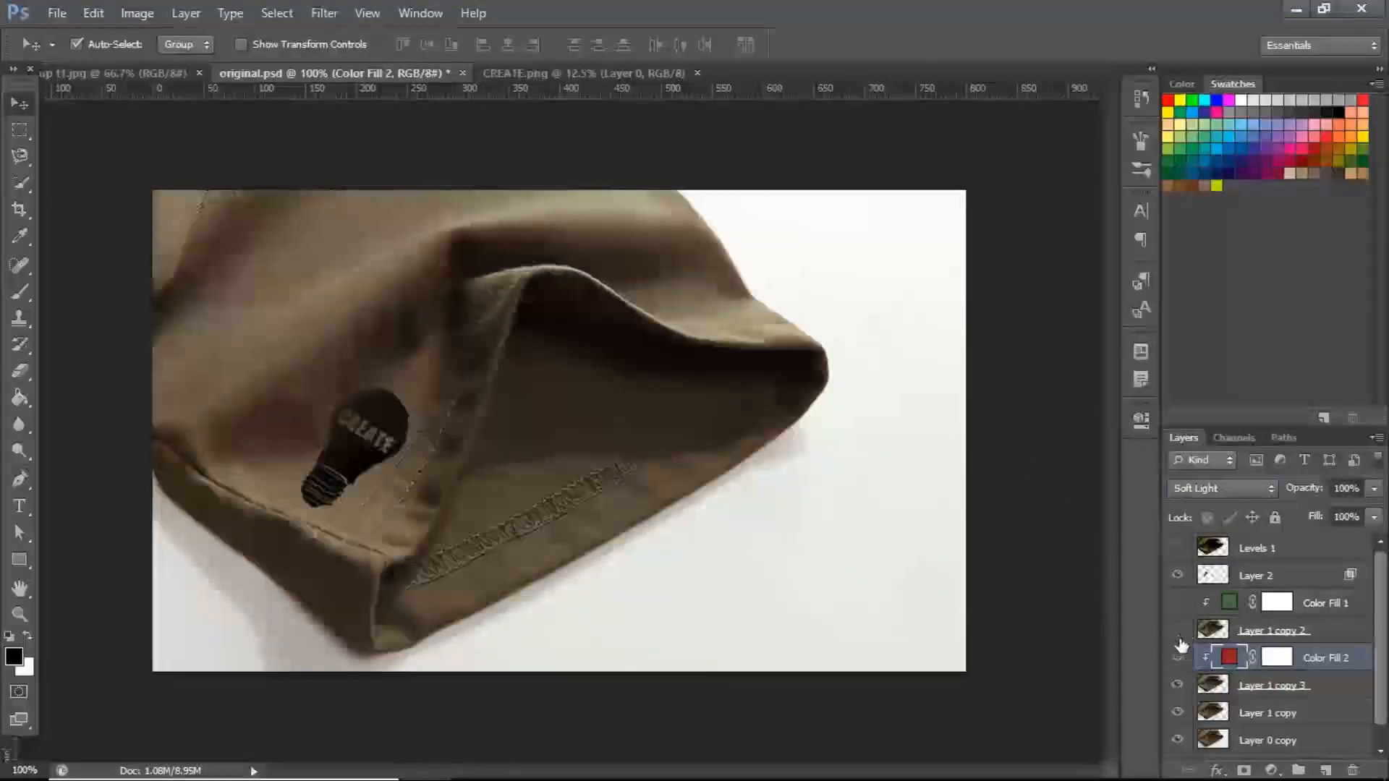
pyautogui.click(1178, 656)
pyautogui.click(1177, 657)
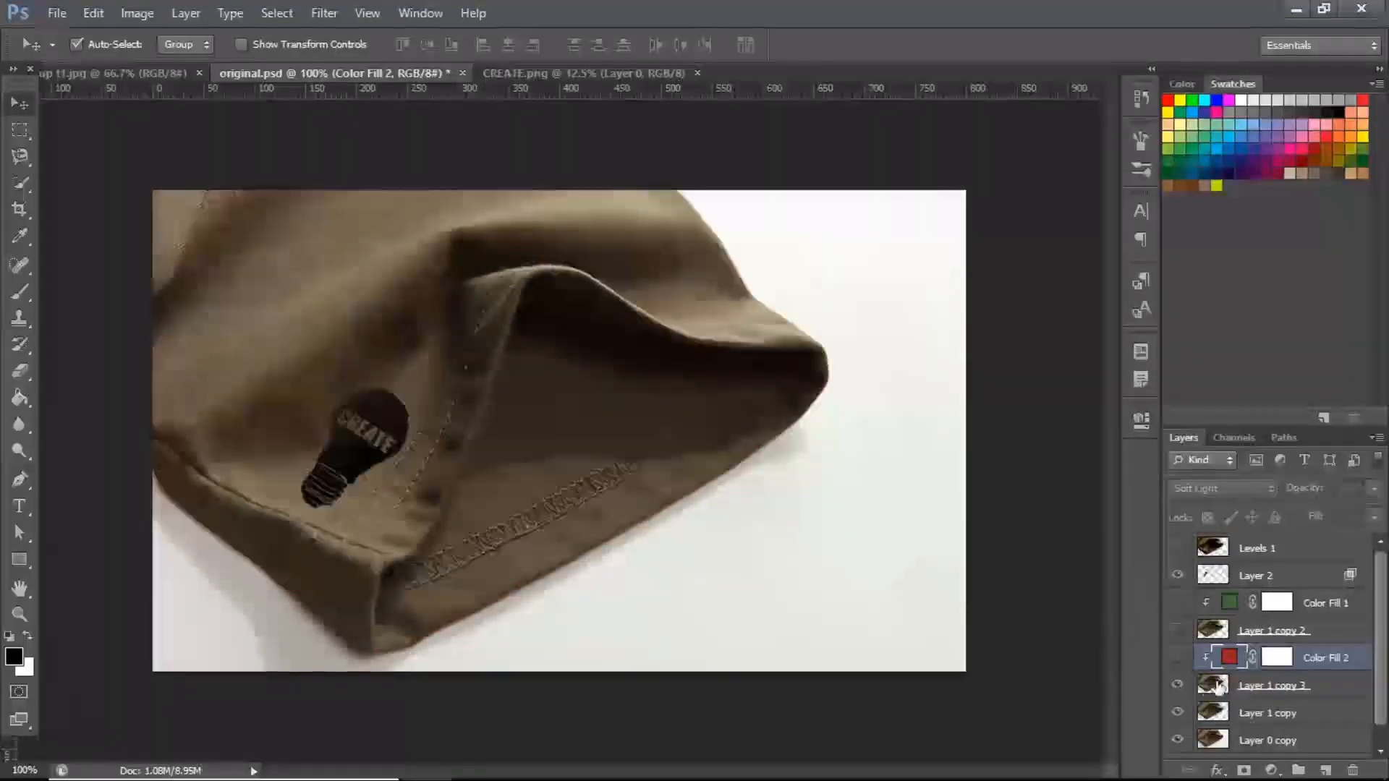
pyautogui.click(1177, 713)
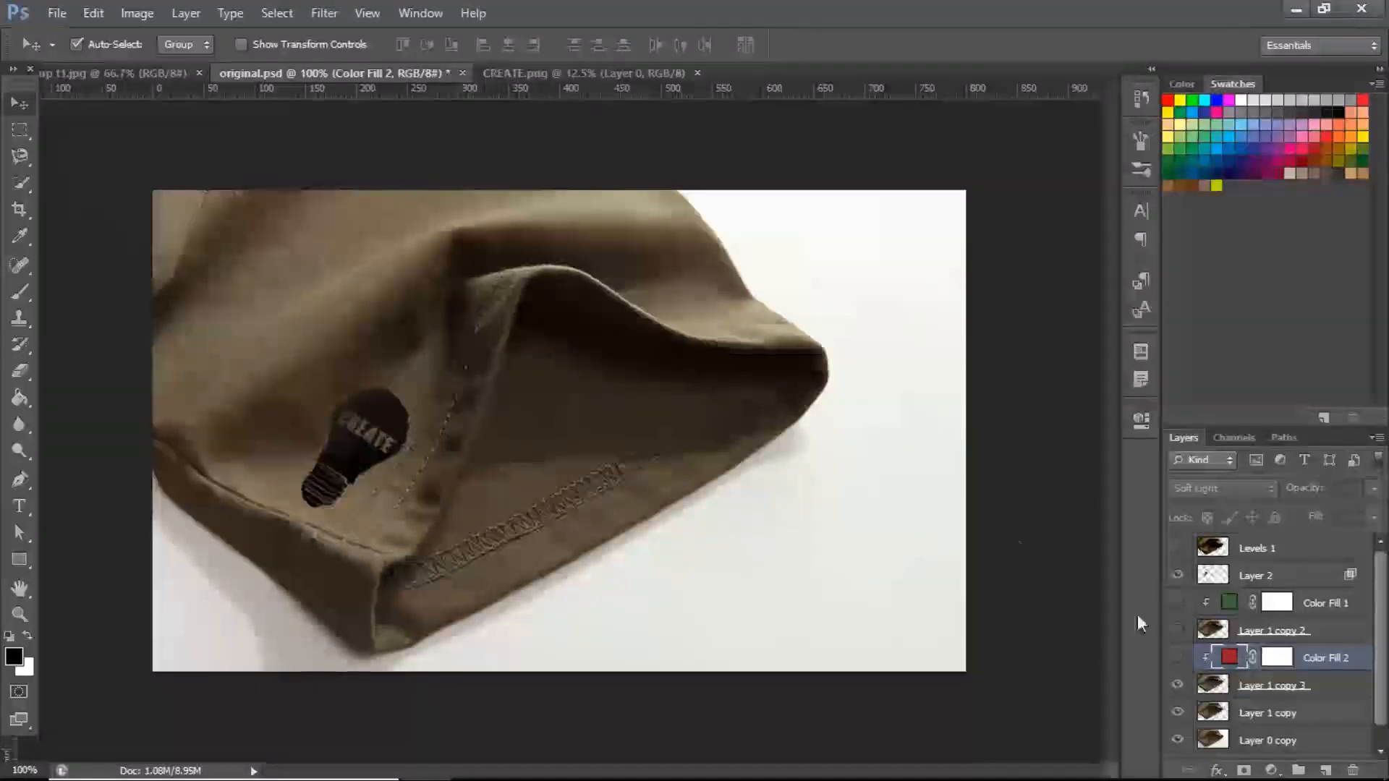
# - Save the uncoloured garment state as a visibility-based layer comp named Original
pyautogui.click(1141, 350)
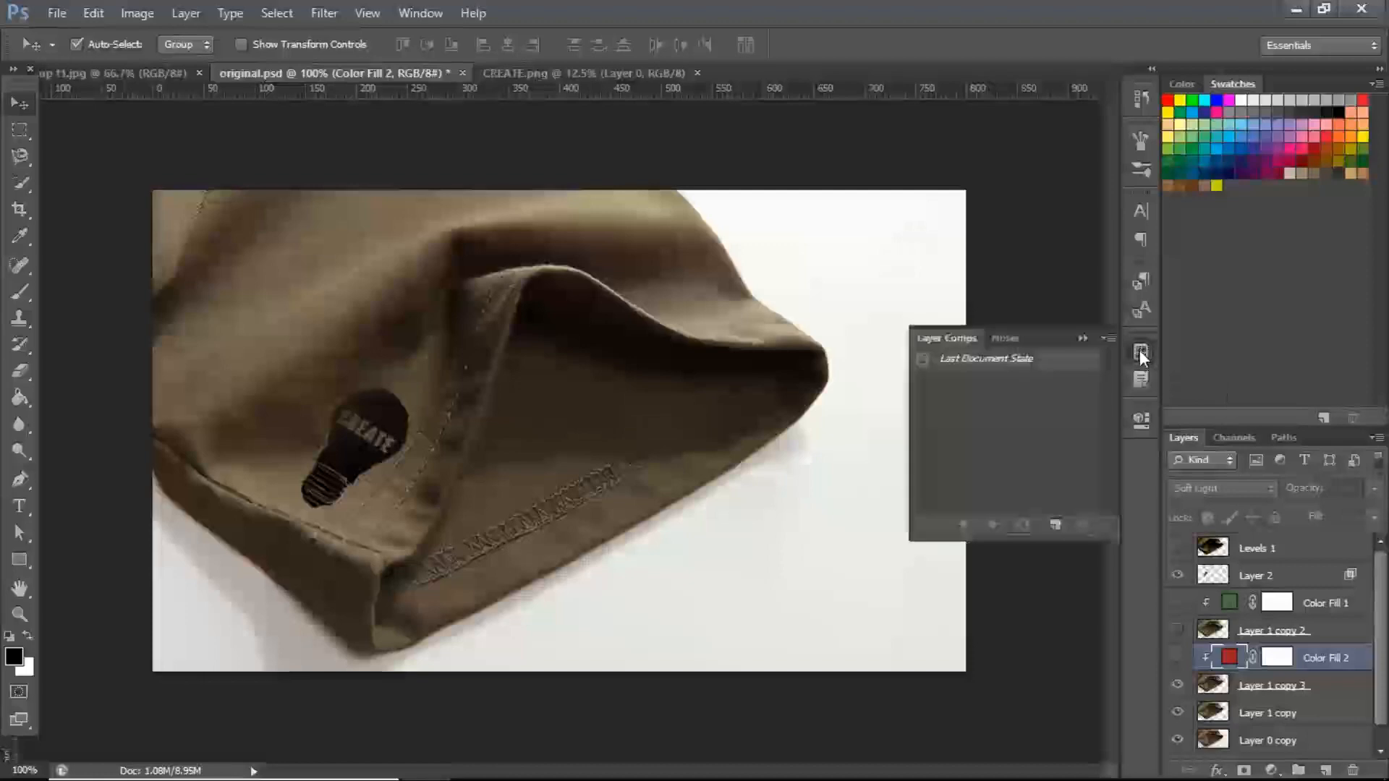
pyautogui.click(1056, 525)
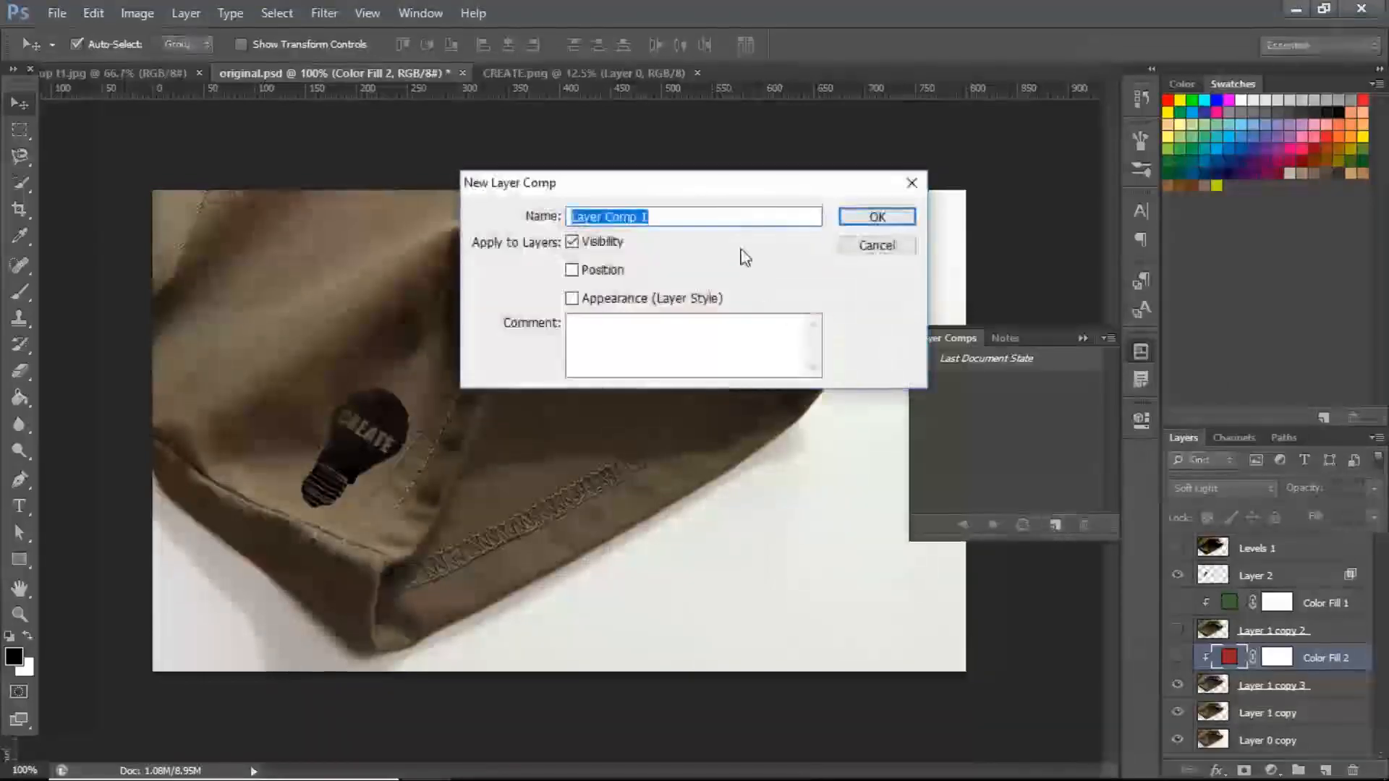
pyautogui.write('Original')
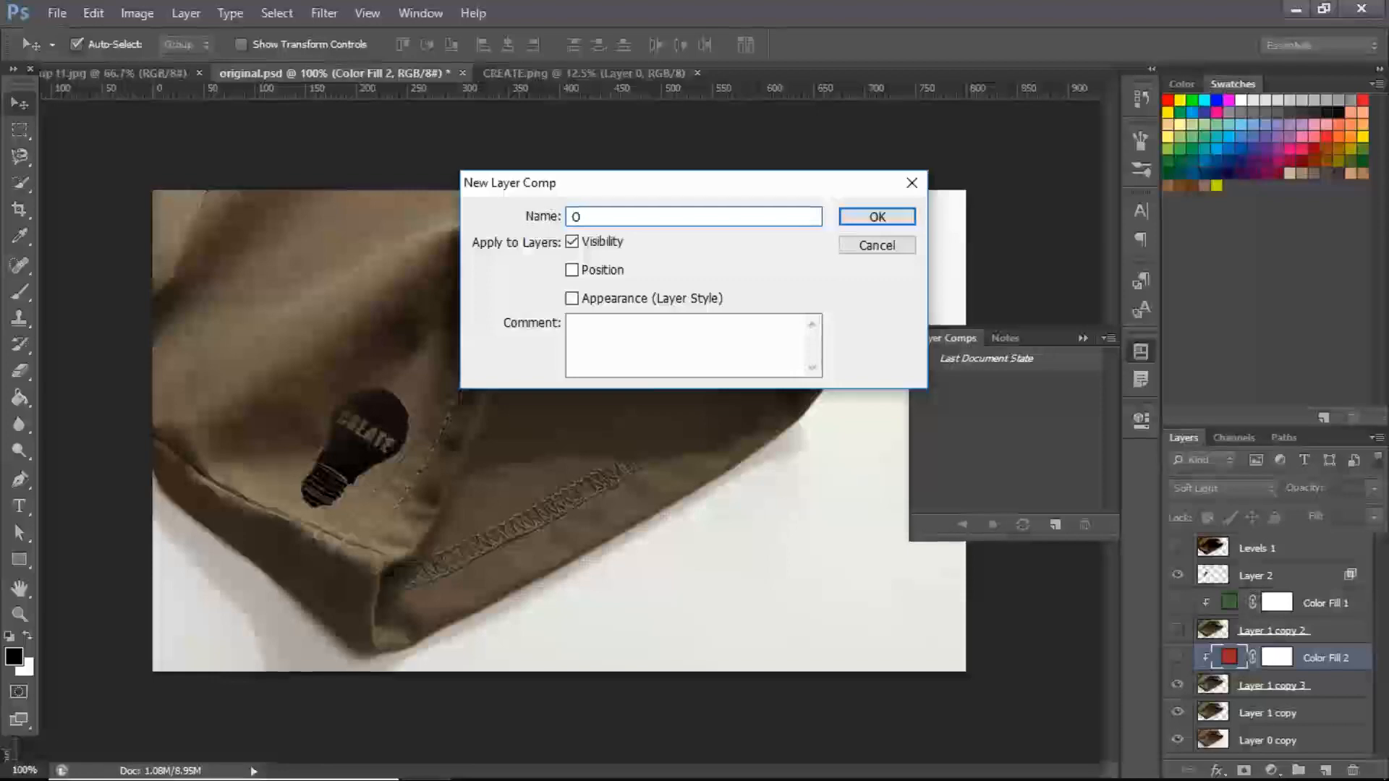
pyautogui.click(872, 220)
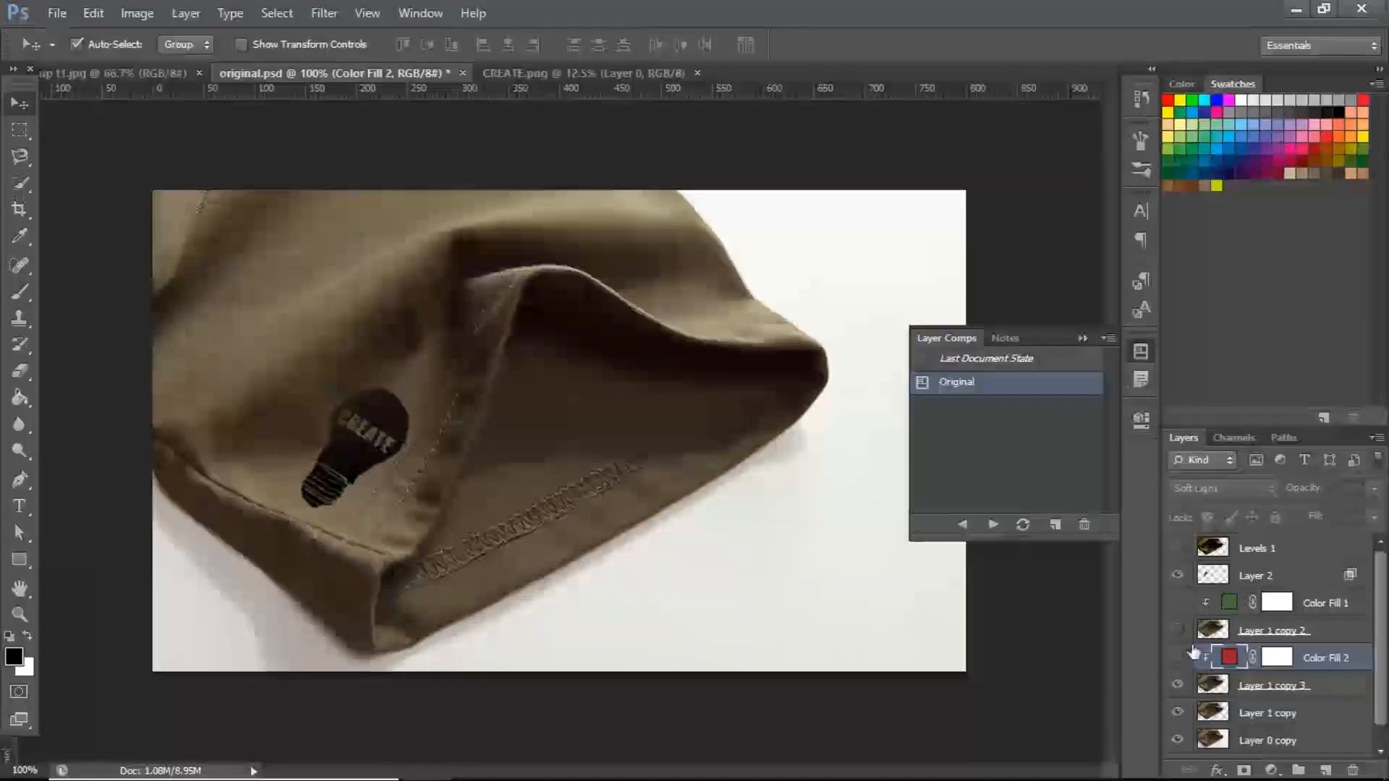
# - Show Color Fill 1 and Layer 1 copy 2, and save this state as a layer comp named Green Version
pyautogui.click(1178, 604)
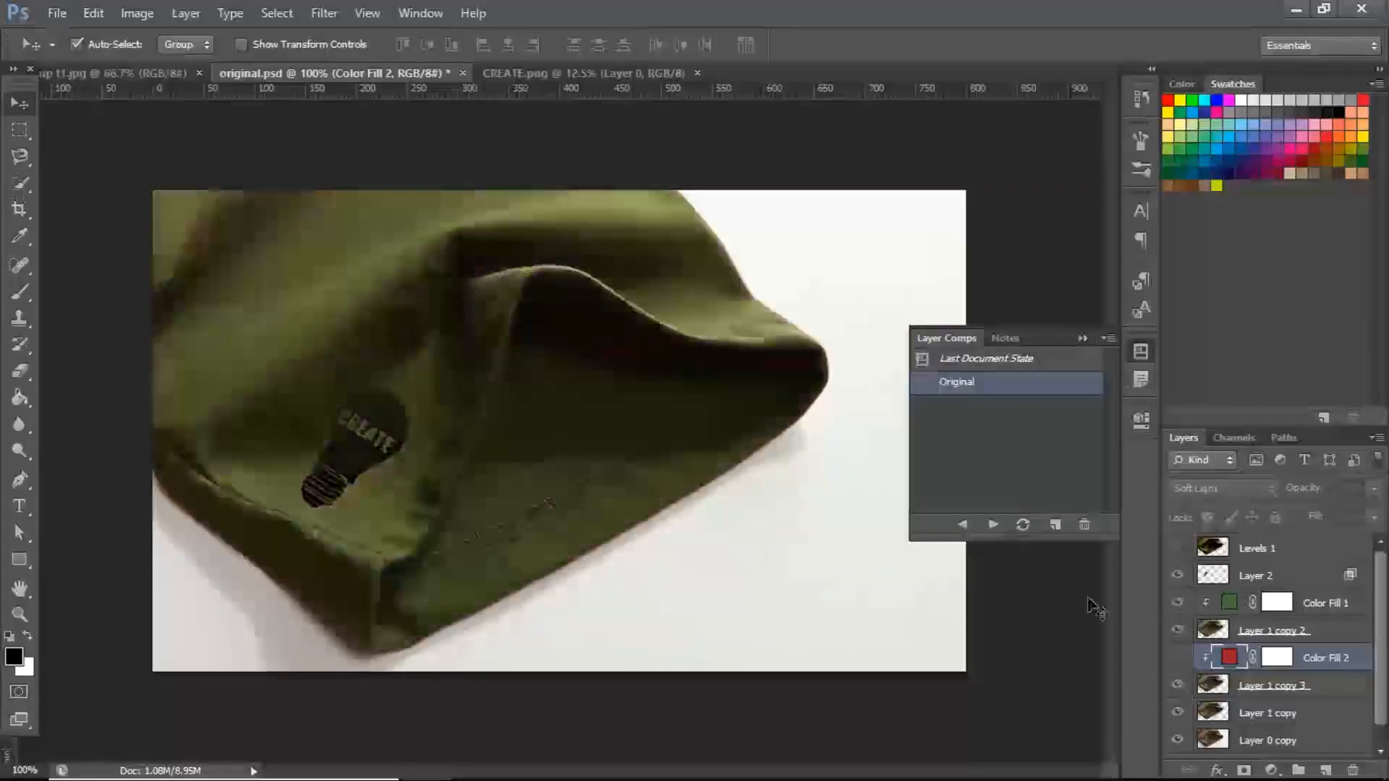
pyautogui.click(1056, 524)
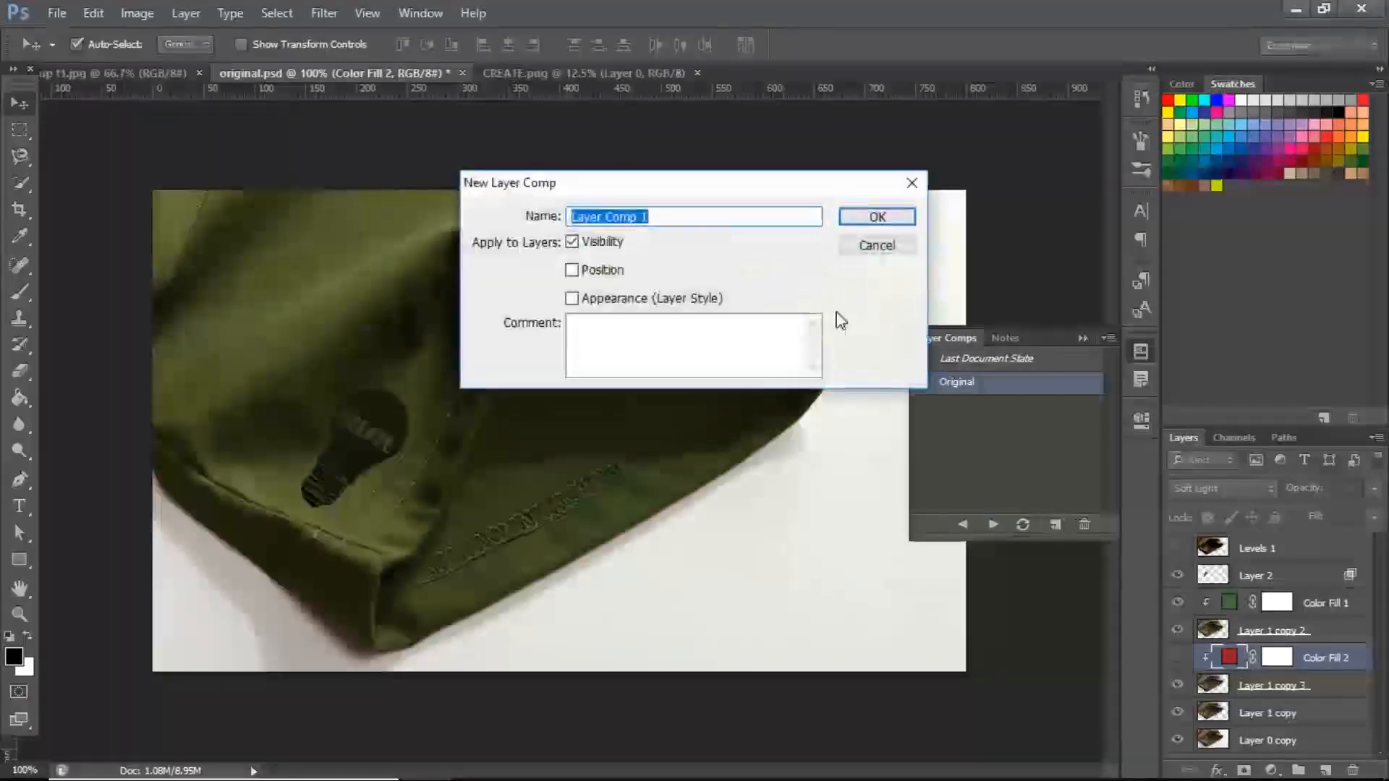
pyautogui.write('G')
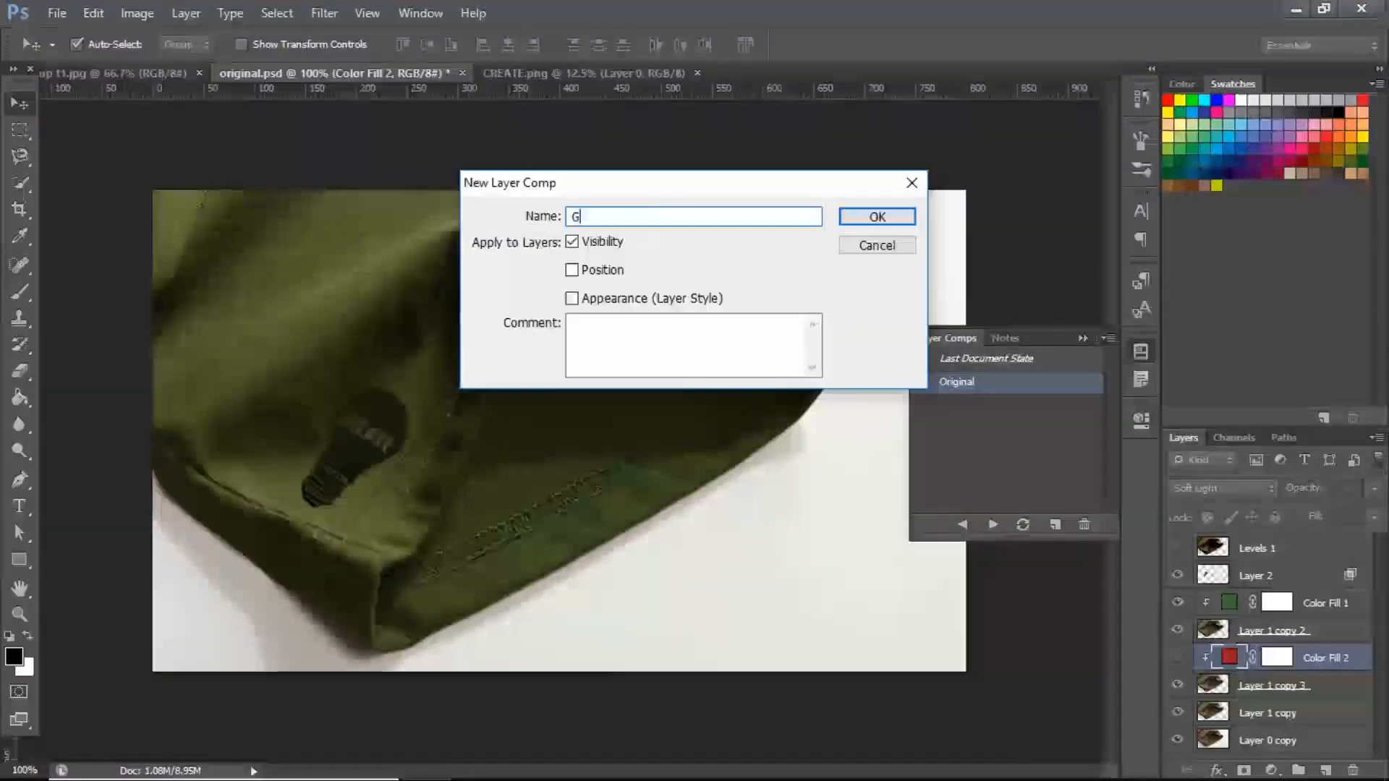
pyautogui.write('reen Version')
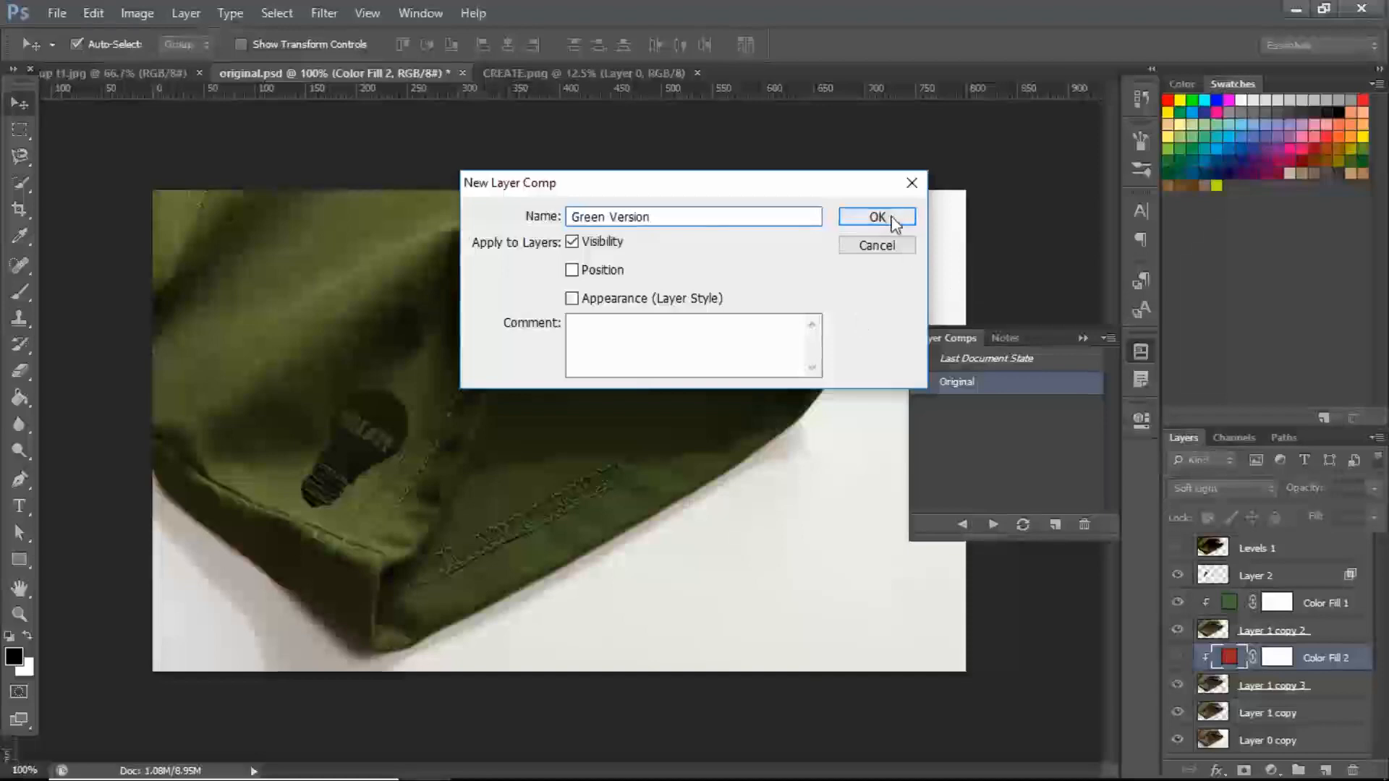
pyautogui.click(896, 217)
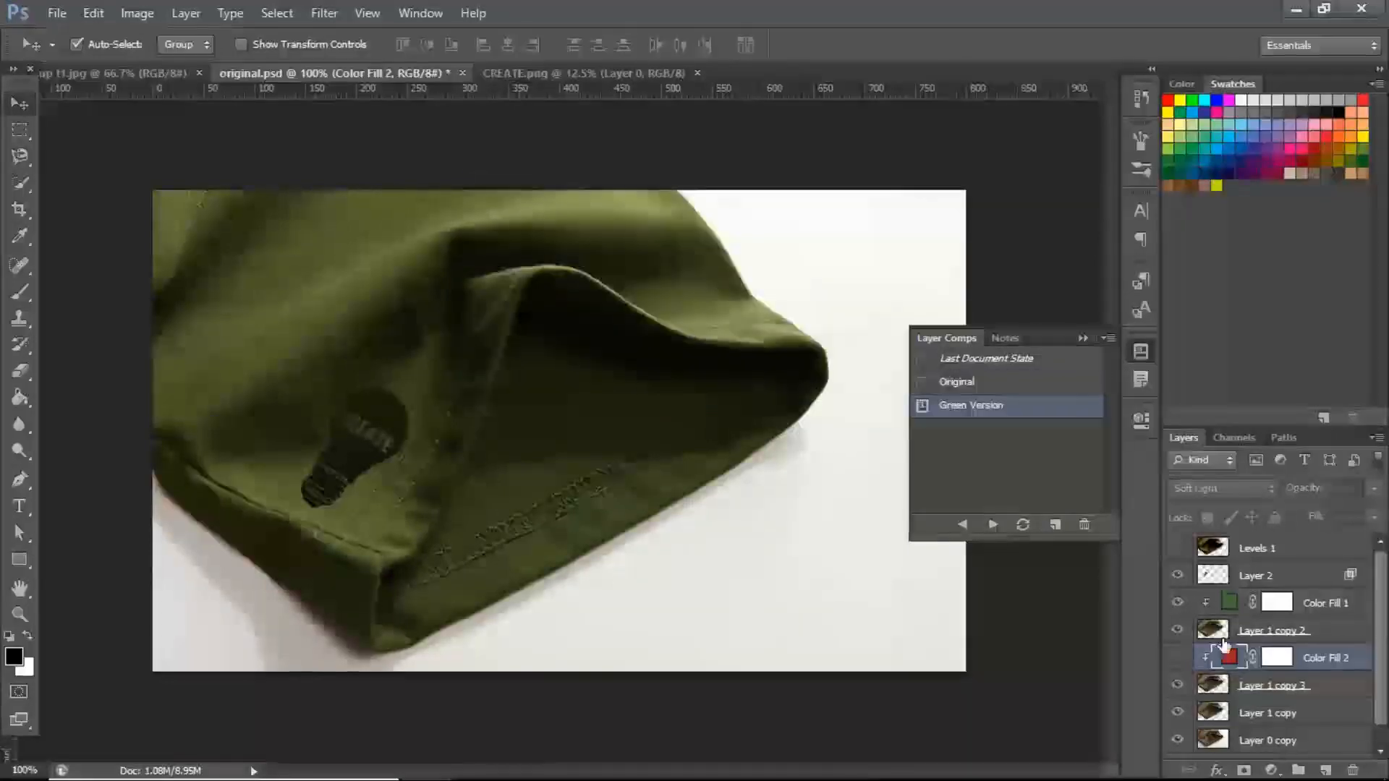
# - Hide Color Fill 1 and Layer 1 copy 2, show Color Fill 2, and save this state as a layer comp named Red
pyautogui.click(1178, 603)
pyautogui.click(1178, 658)
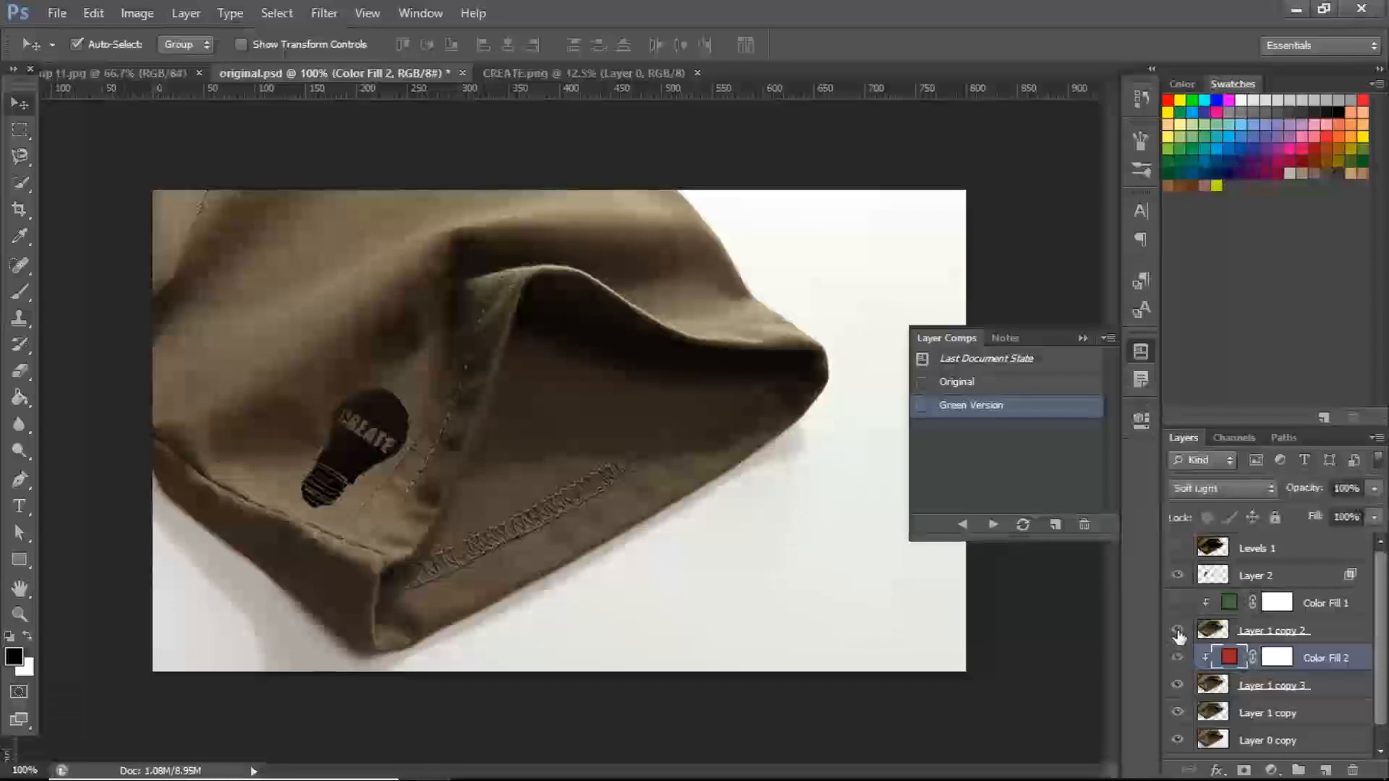
pyautogui.click(1178, 655)
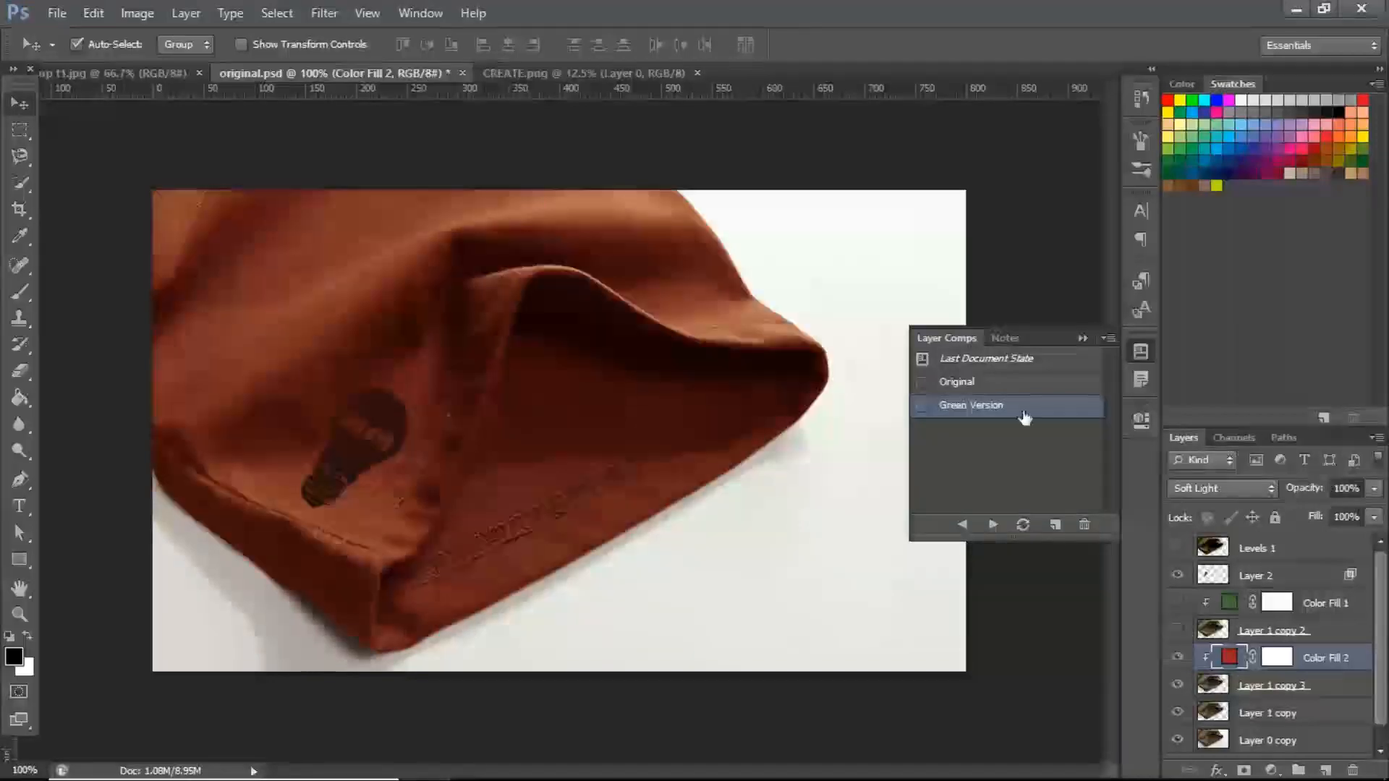
pyautogui.click(1055, 527)
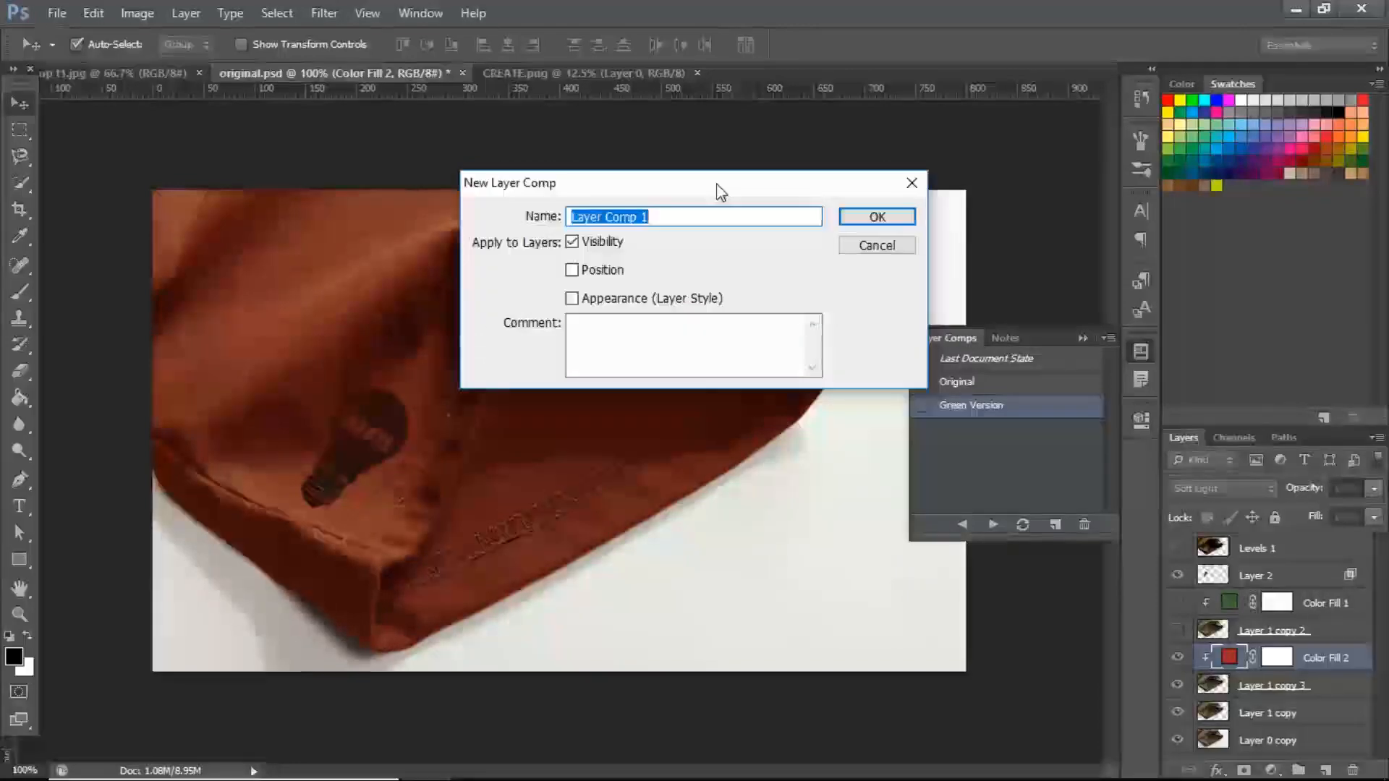
pyautogui.write('Red')
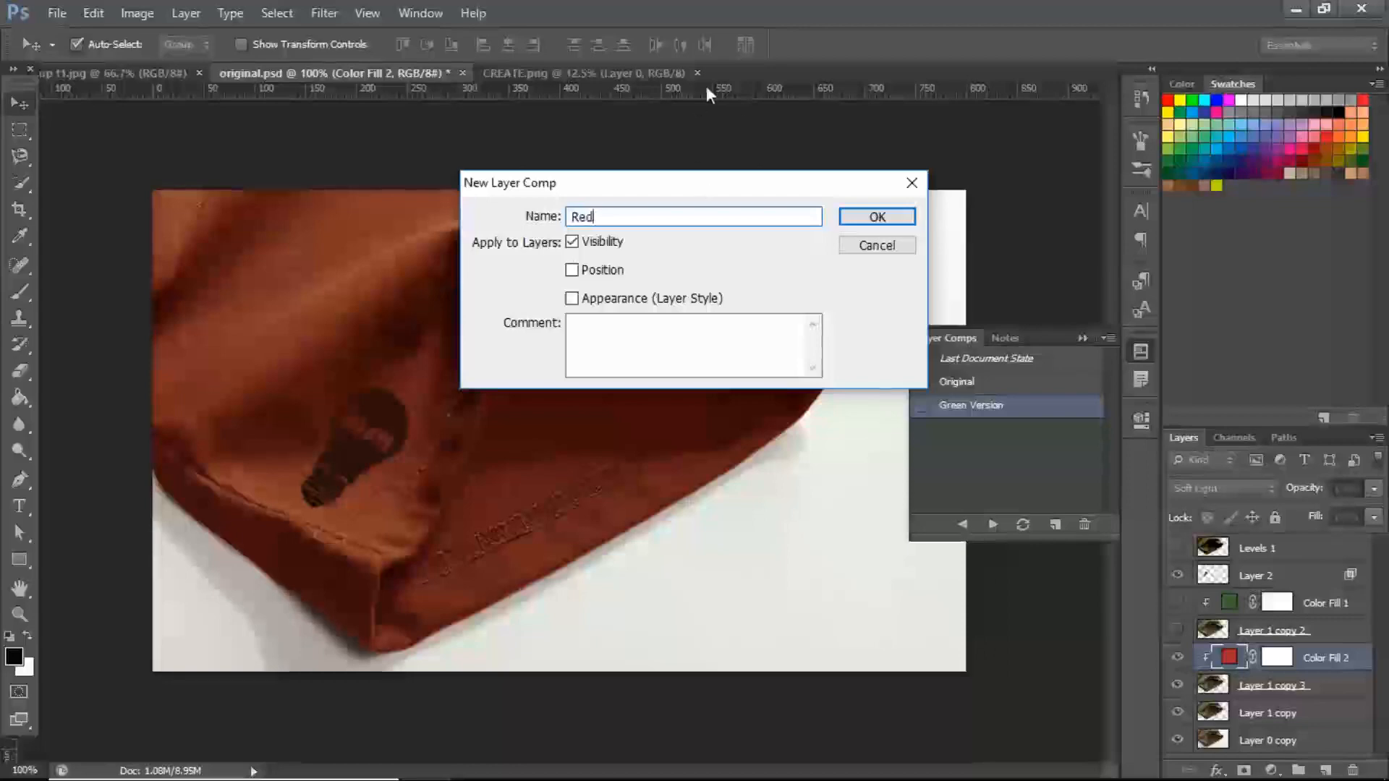
pyautogui.click(879, 217)
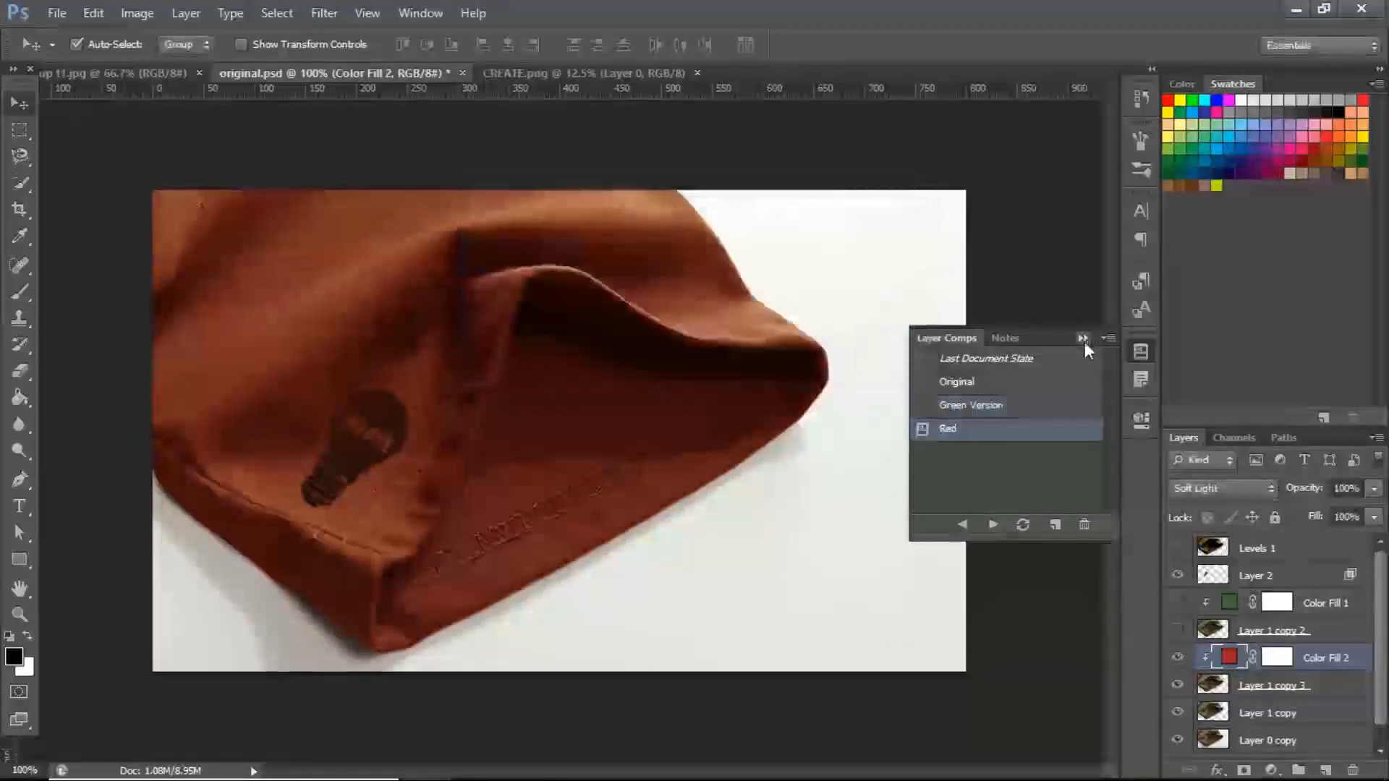
pyautogui.click(1082, 339)
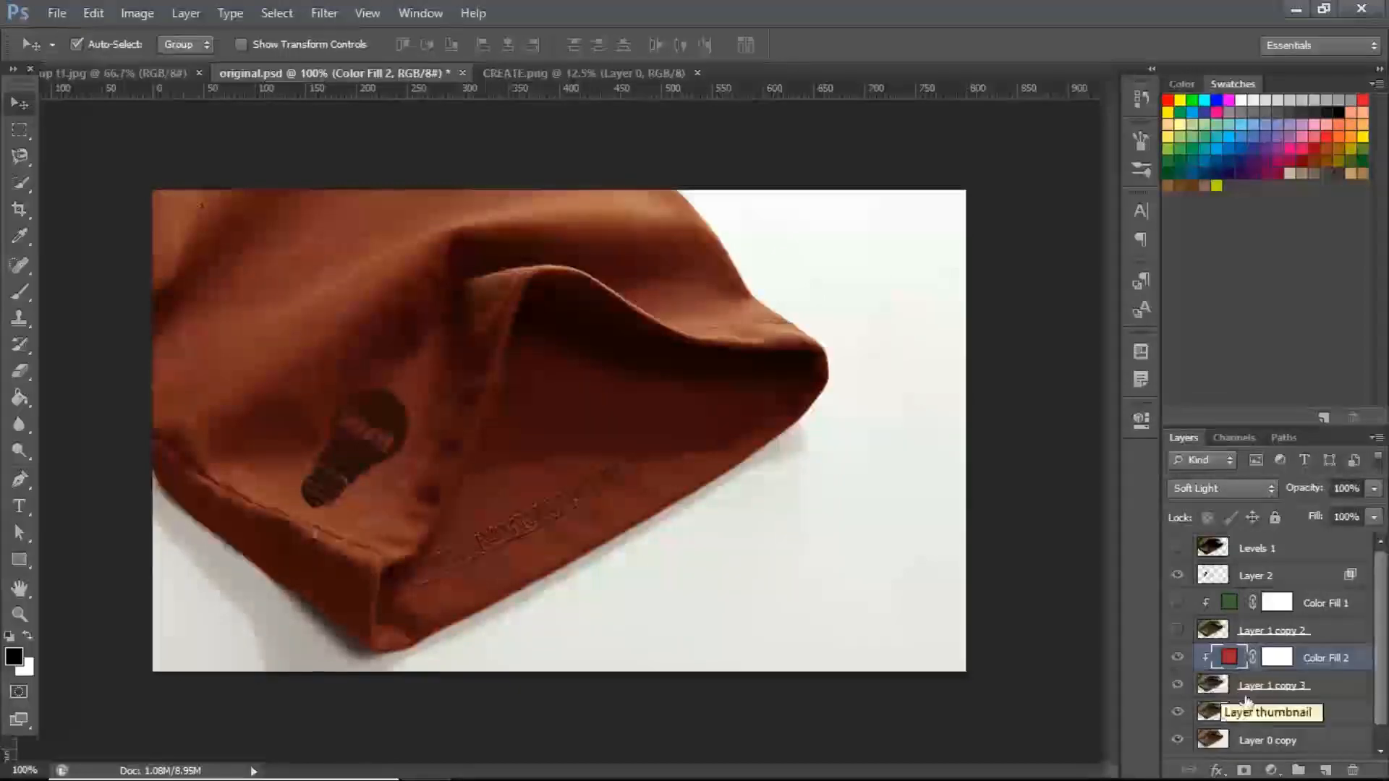
# - Cycle repeatedly through the Original, Green Version and Red layer comps to compare the garment colours
pyautogui.click(1141, 355)
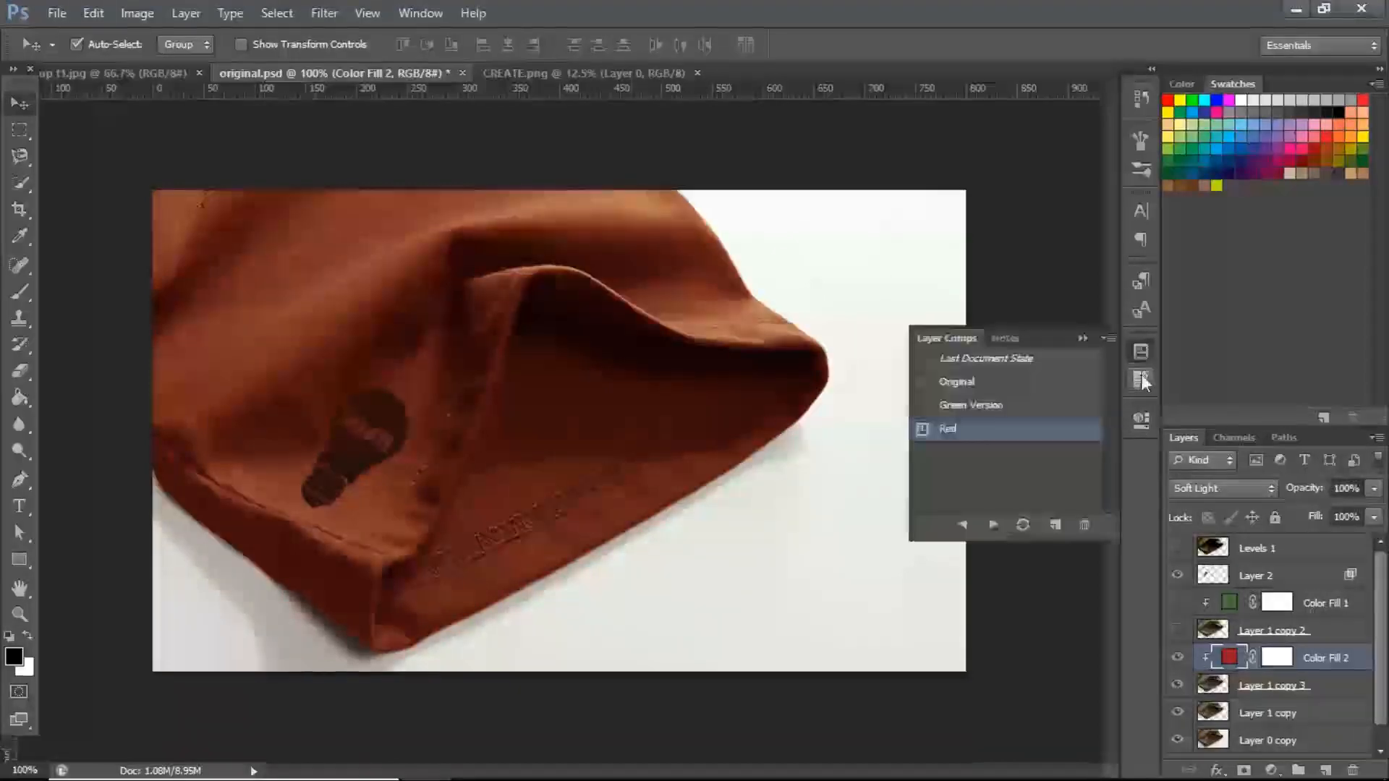
pyautogui.click(923, 383)
pyautogui.click(924, 410)
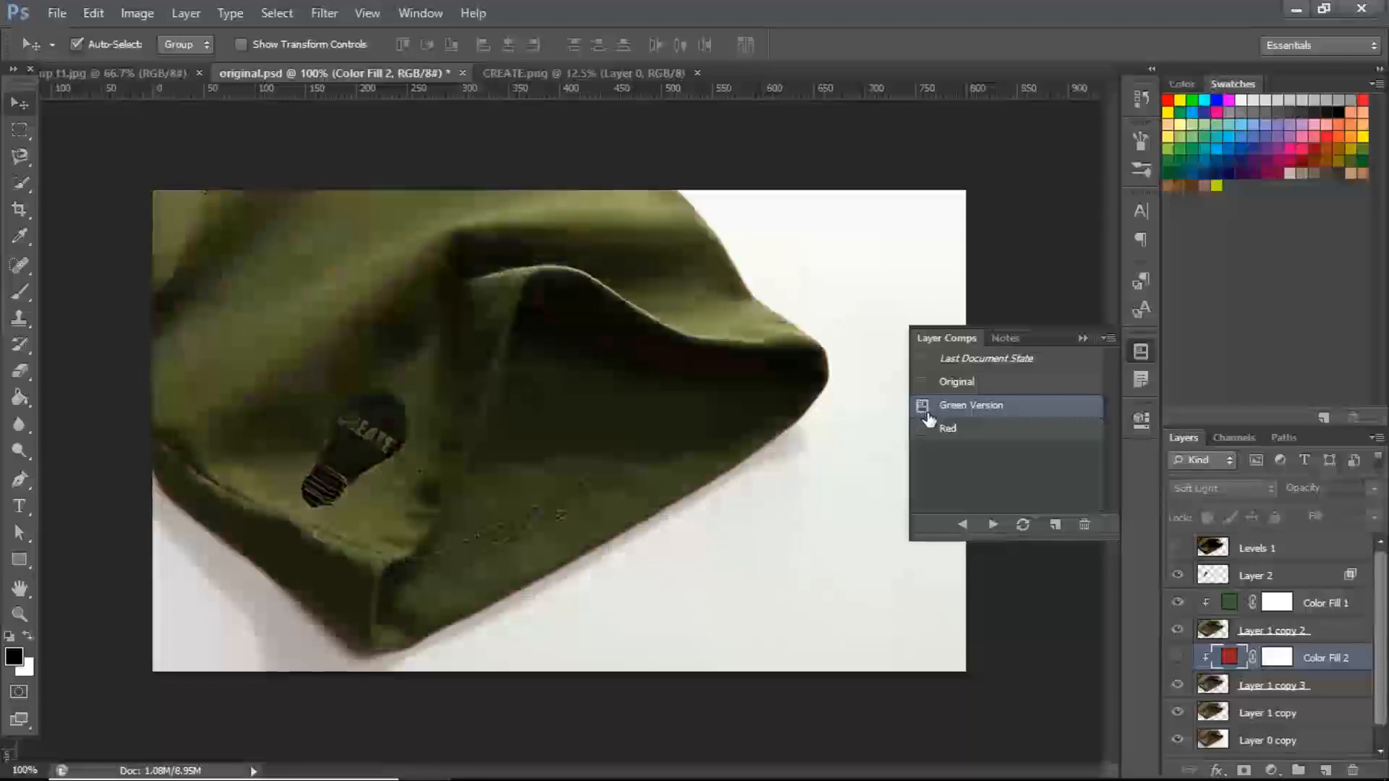
pyautogui.click(927, 429)
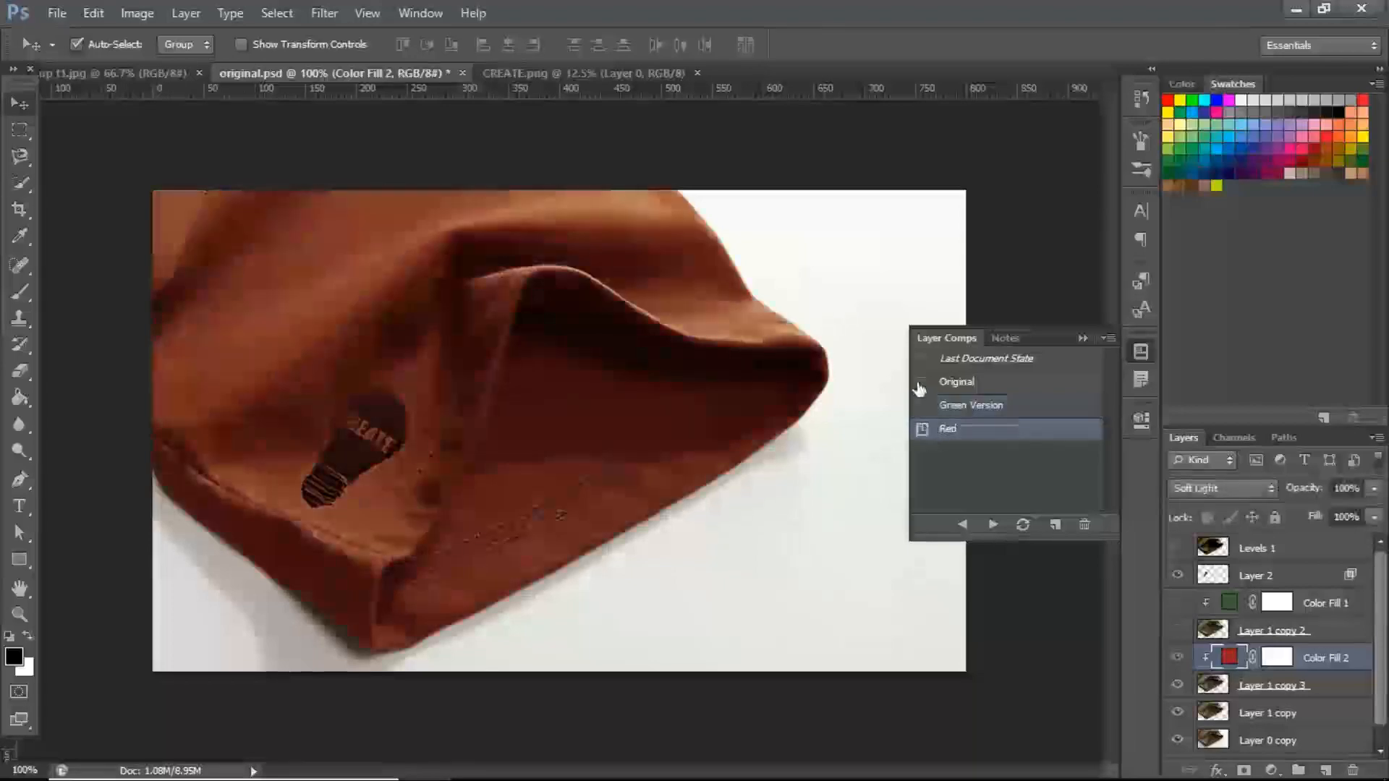
pyautogui.click(920, 386)
pyautogui.click(922, 408)
pyautogui.click(924, 431)
pyautogui.click(922, 387)
pyautogui.click(923, 408)
pyautogui.click(924, 431)
pyautogui.click(922, 383)
pyautogui.click(922, 406)
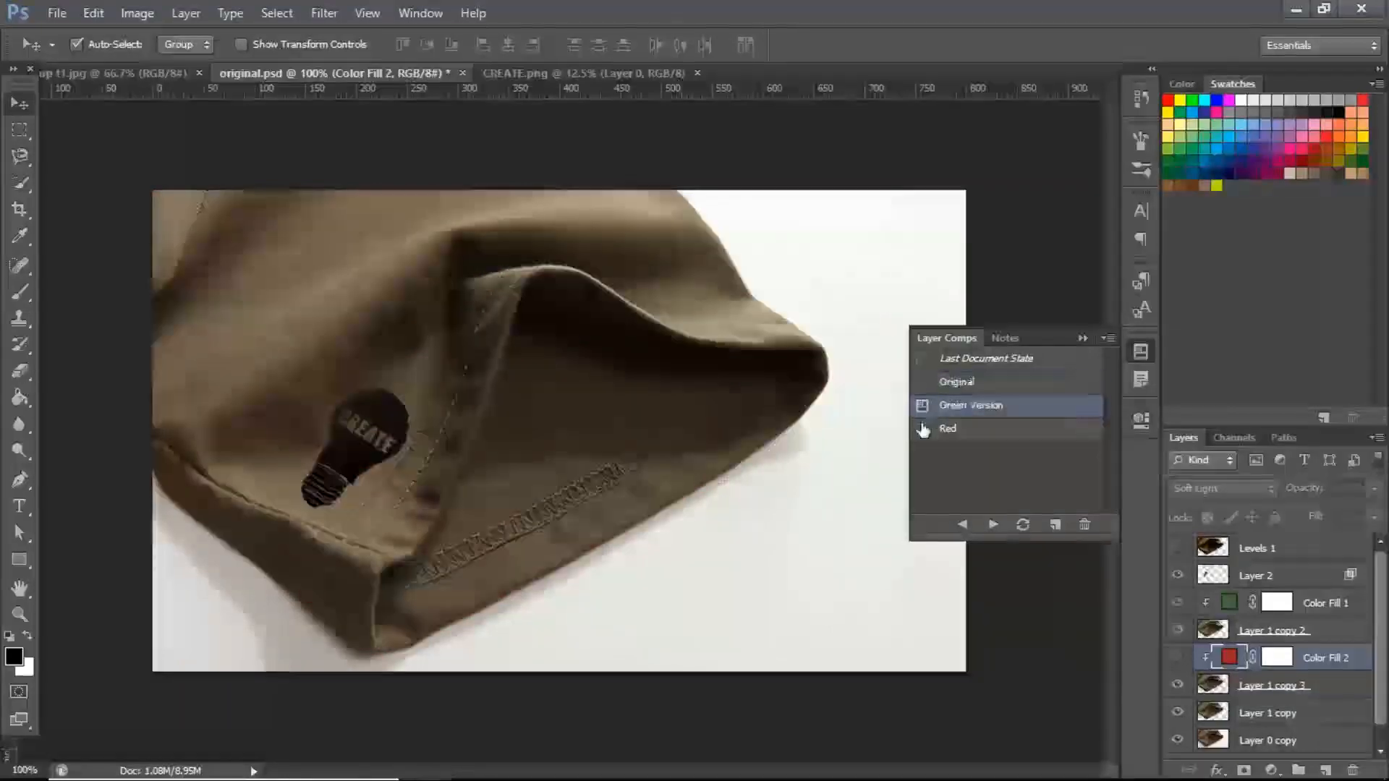
pyautogui.click(924, 430)
pyautogui.click(1082, 338)
# - Check the effect of Color Fill 1, Layer 1 copy 2, Color Fill 2 and Layer 2 by toggling their visibility, leaving the green version shown
pyautogui.click(1177, 603)
pyautogui.click(1177, 630)
pyautogui.click(1178, 631)
pyautogui.click(1178, 659)
pyautogui.click(1178, 630)
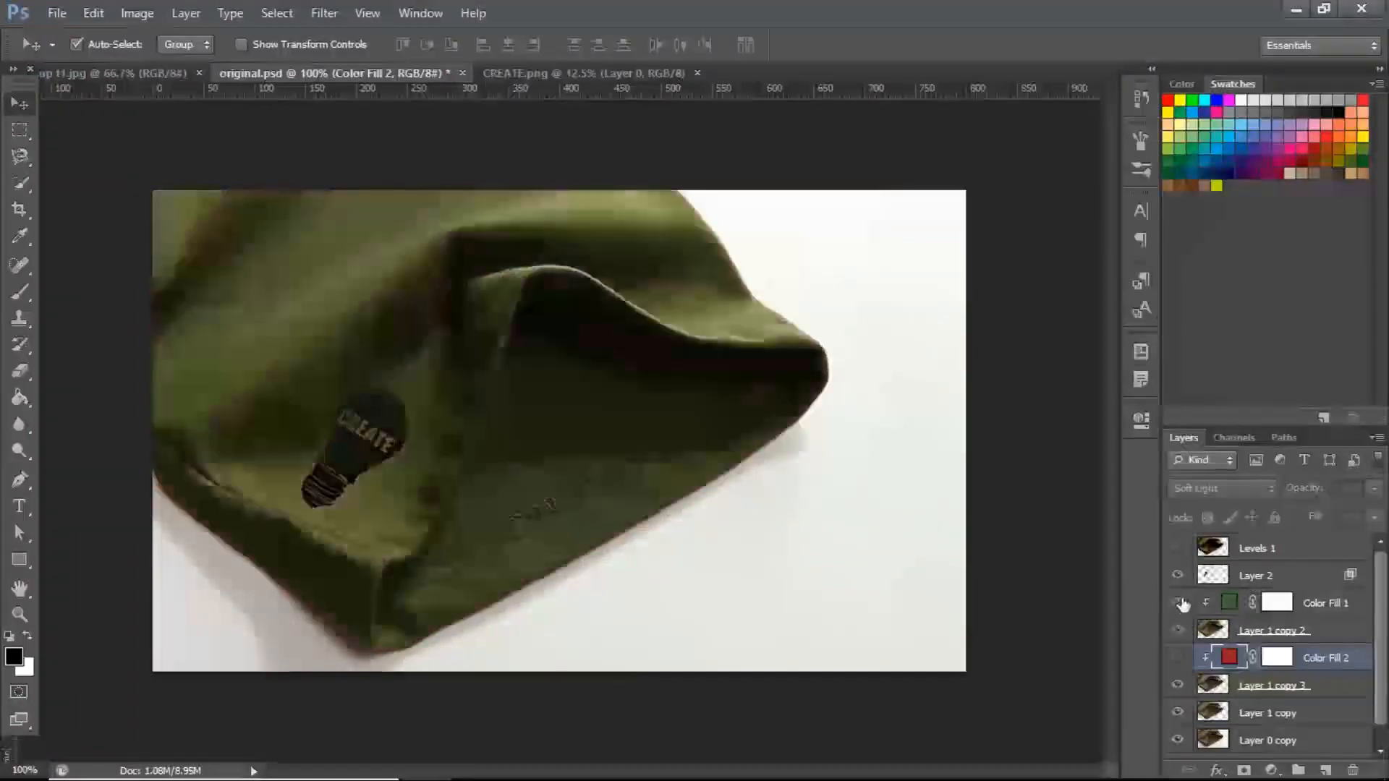
pyautogui.click(1178, 603)
pyautogui.click(1178, 575)
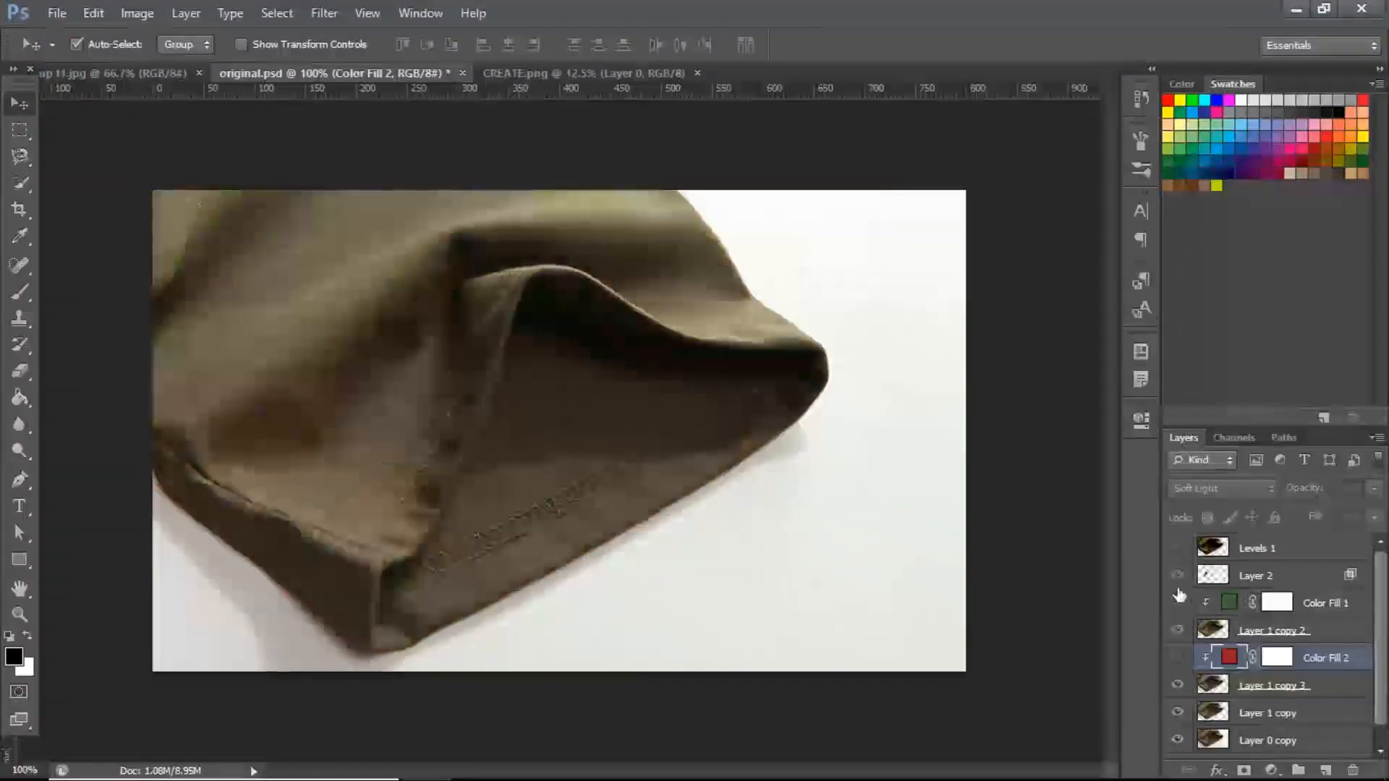
pyautogui.click(1178, 575)
pyautogui.click(1178, 603)
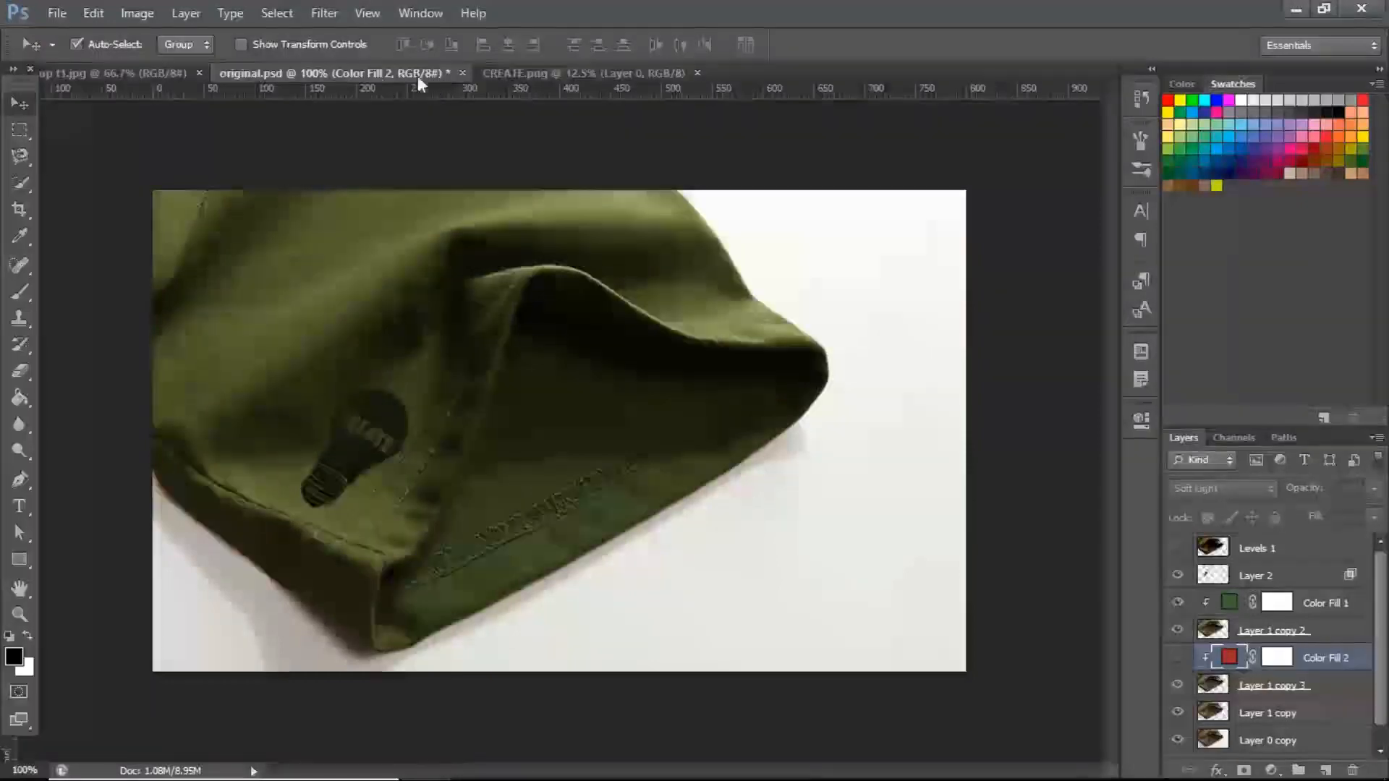
# - Switch to the mockup t1.jpg document and convert its locked Background into a regular layer
pyautogui.click(157, 73)
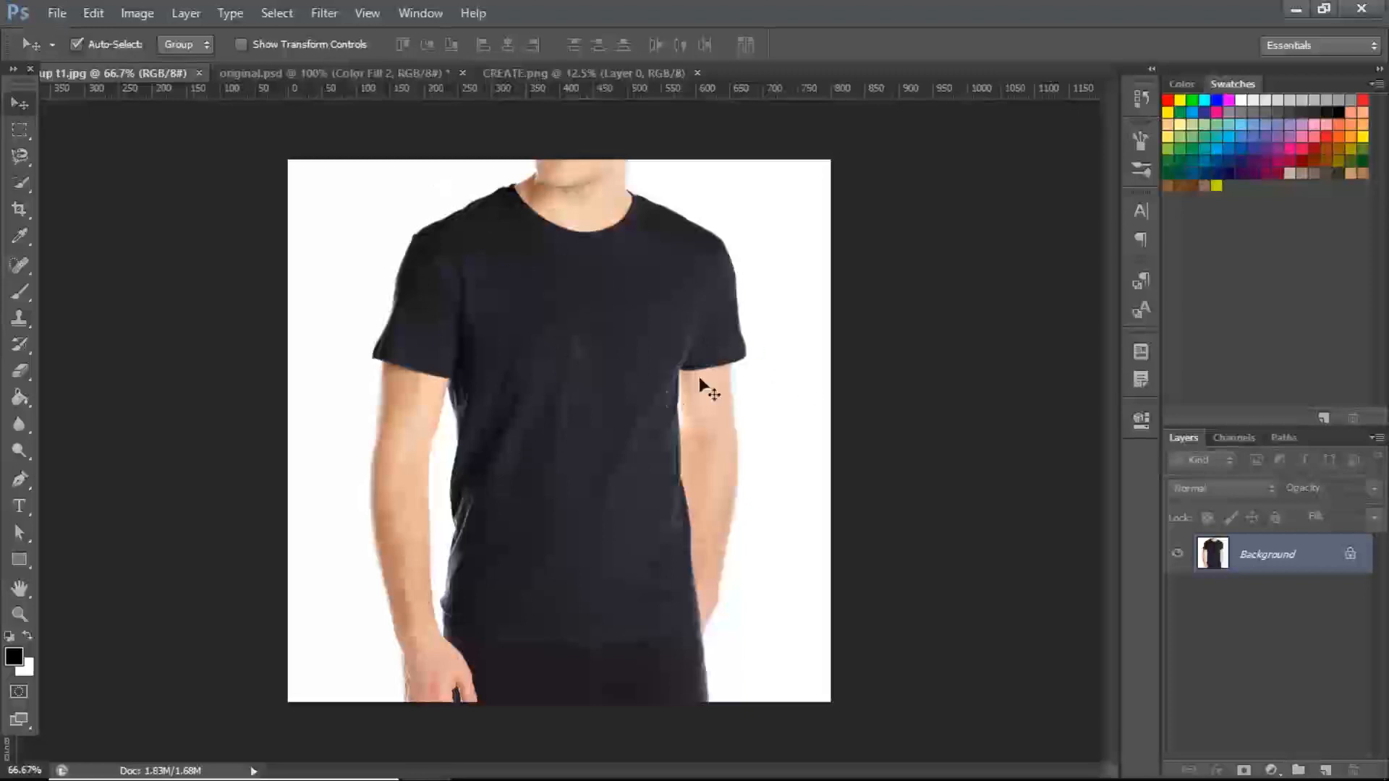
pyautogui.doubleClick(1335, 566)
pyautogui.click(877, 239)
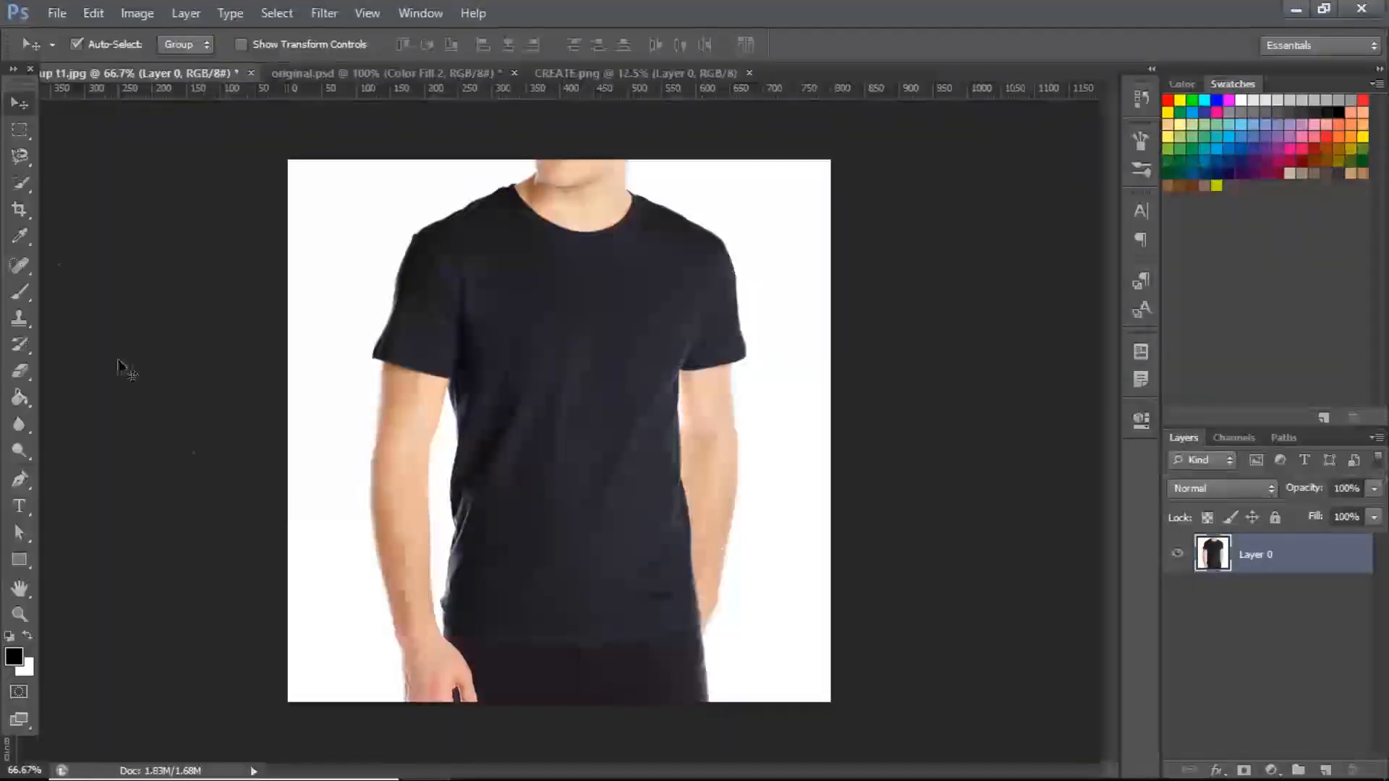
# - Trace the black T-shirt's outline with the Magnetic Lasso to select it
pyautogui.click(20, 156)
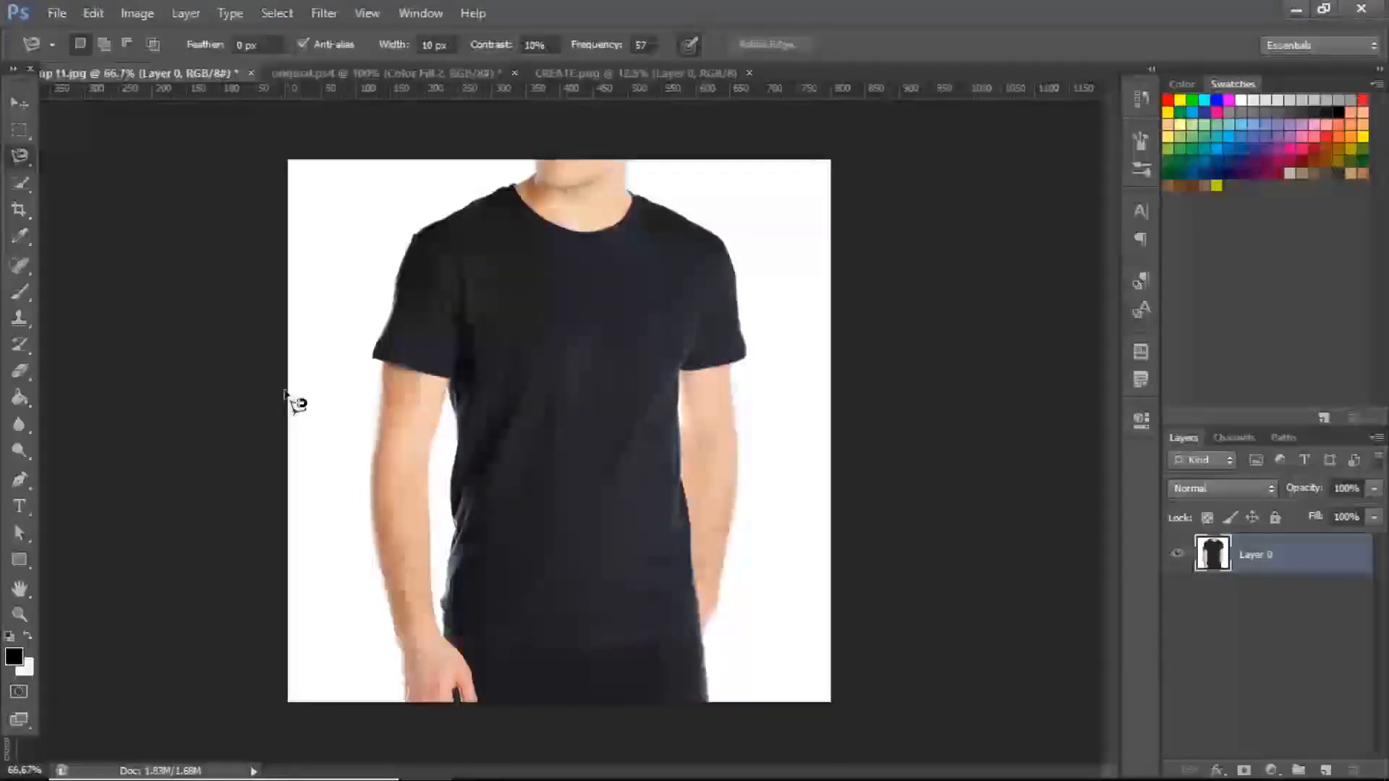
pyautogui.hotkey('ctrl', '+')
pyautogui.hotkey('ctrl', '+')
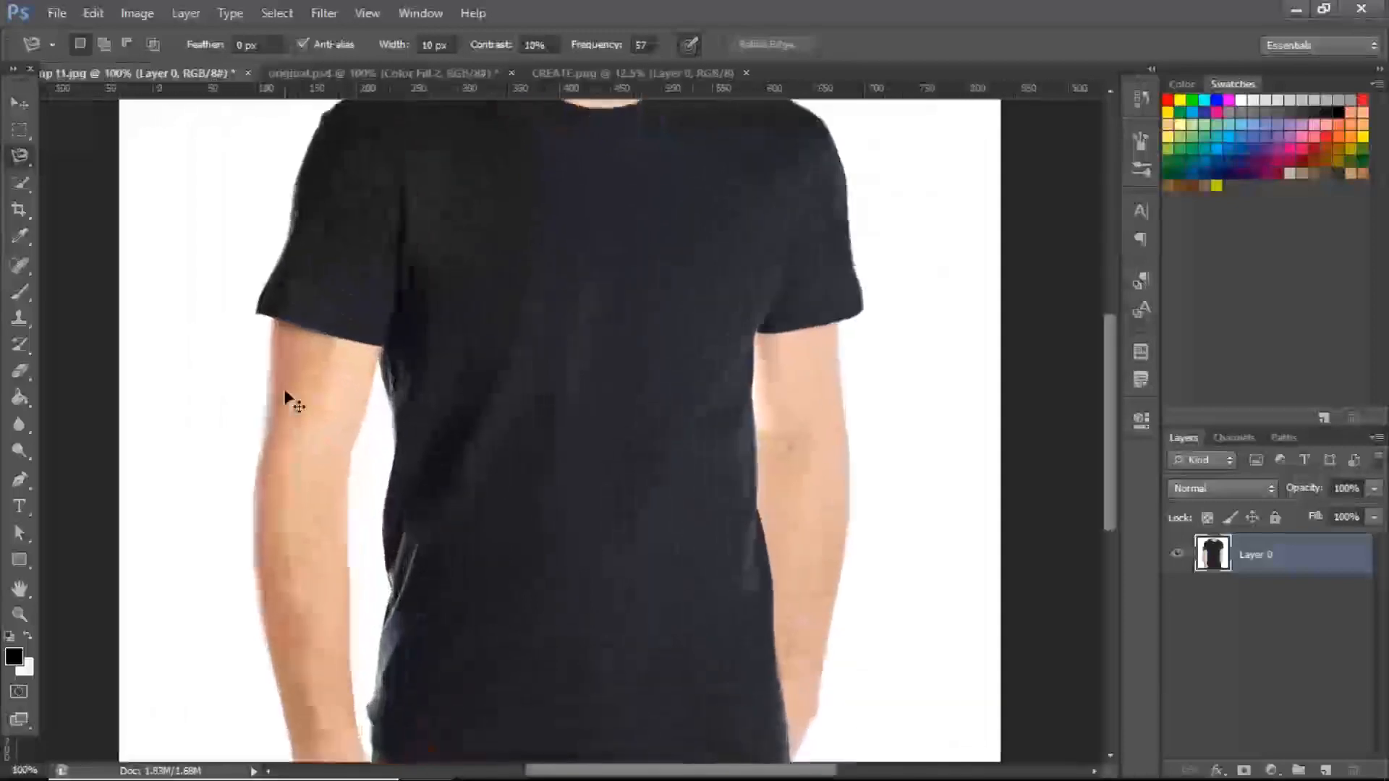
pyautogui.moveTo(356, 521)
pyautogui.mouseDown()
pyautogui.moveTo(391, 384)
pyautogui.moveTo(406, 376)
pyautogui.mouseUp()
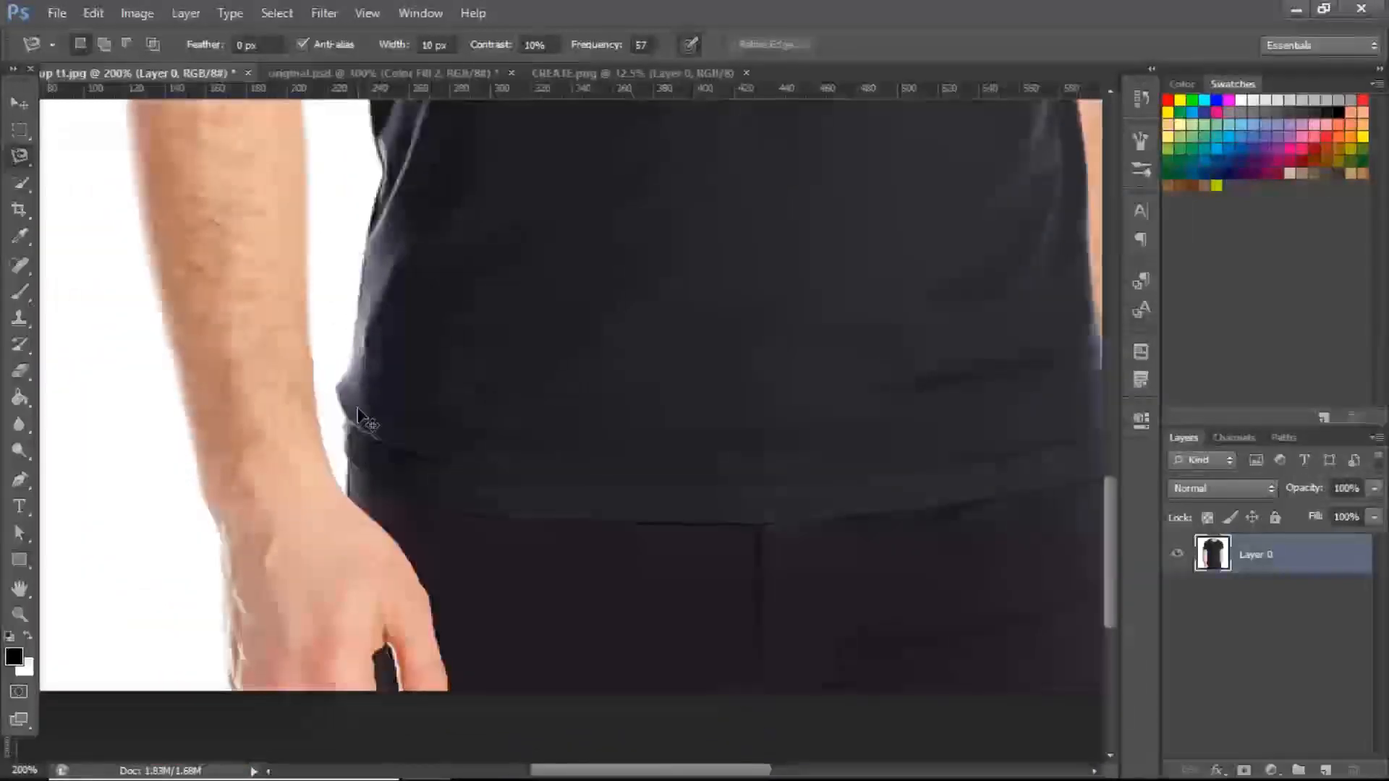
pyautogui.hotkey('ctrl', '-')
pyautogui.hotkey('ctrl', '-')
pyautogui.click(444, 627)
pyautogui.click(444, 628)
pyautogui.hotkey('ctrl', '+')
# - Refine the T-shirt selection by painting in Quick Mask mode around its lower hem and side edge, excluding the trousers
pyautogui.press('q')
pyautogui.press('b')
pyautogui.moveTo(497, 650); pyautogui.dragTo(524, 682)
pyautogui.hotkey('ctrl', '+')
pyautogui.moveTo(843, 310); pyautogui.dragTo(792, 628)
pyautogui.hotkey('ctrl', '-')
pyautogui.hotkey('ctrl', '-')
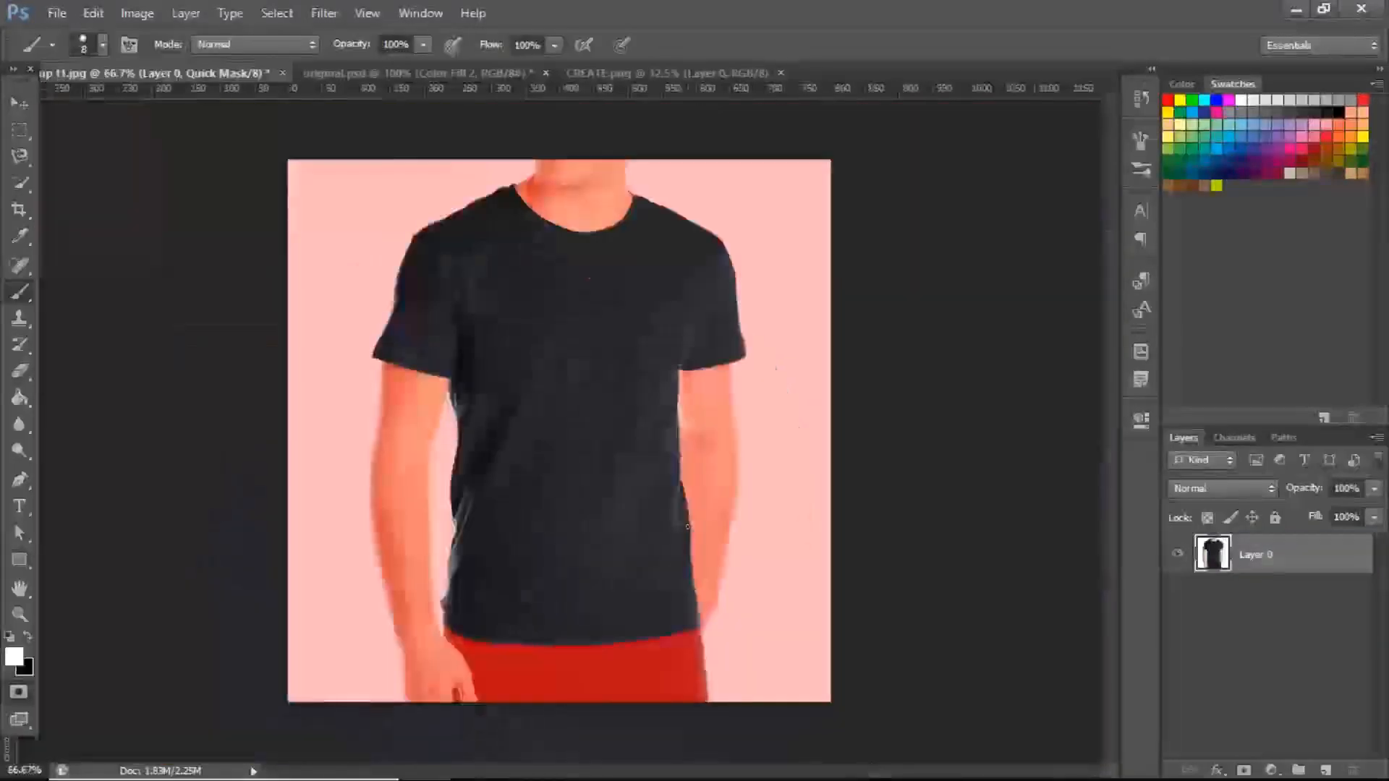
pyautogui.press('q')
# - Copy the selected T-shirt from Layer 0 and paste it onto a new layer, Layer 1
pyautogui.click(1327, 770)
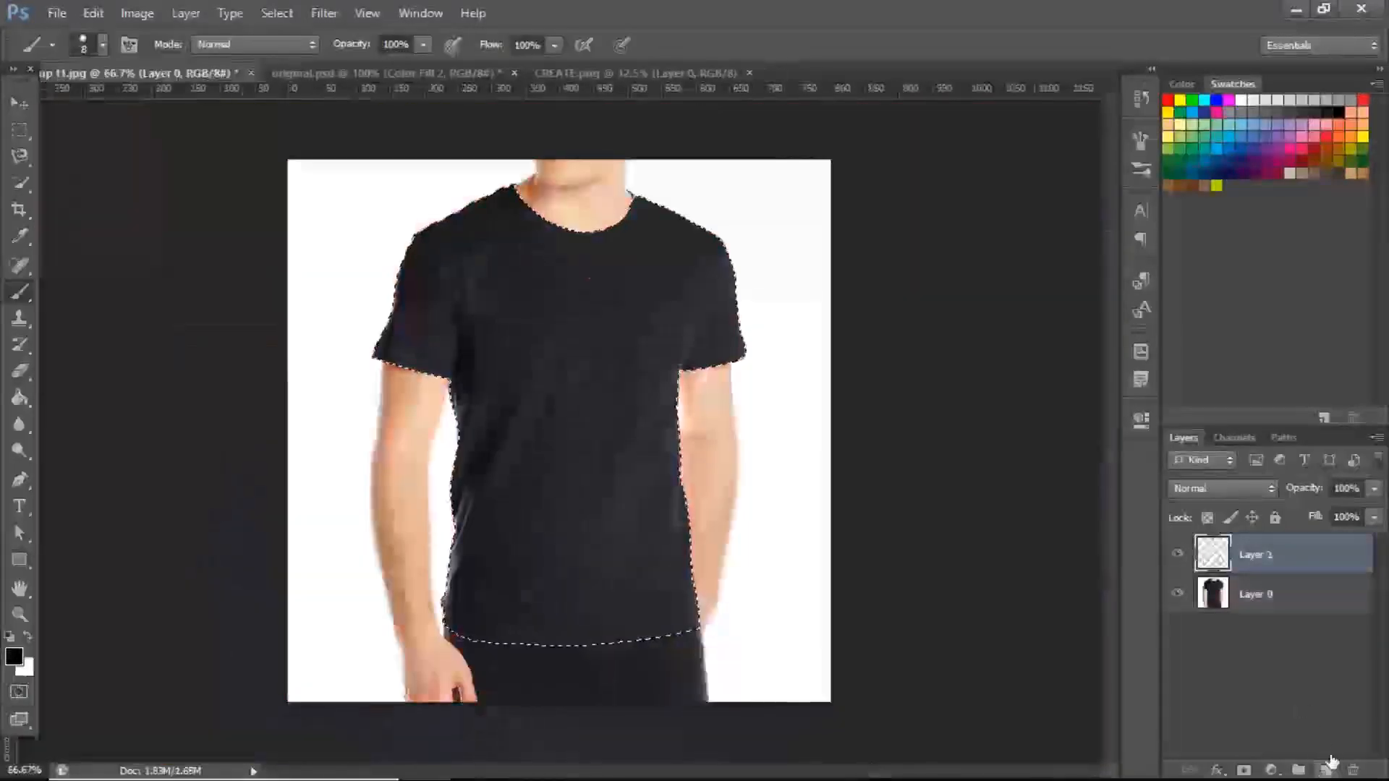
pyautogui.click(1223, 595)
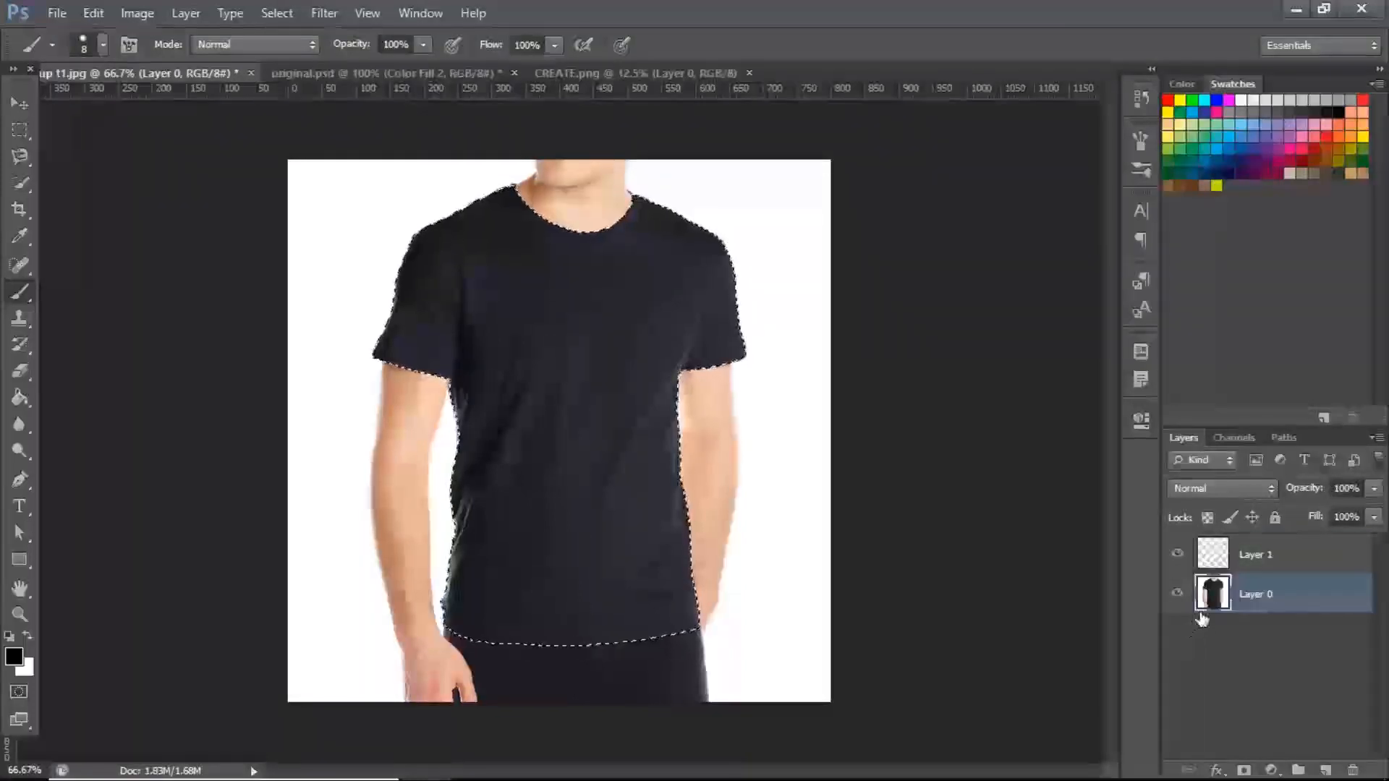
pyautogui.click(1221, 563)
pyautogui.hotkey('ctrl', 'v')
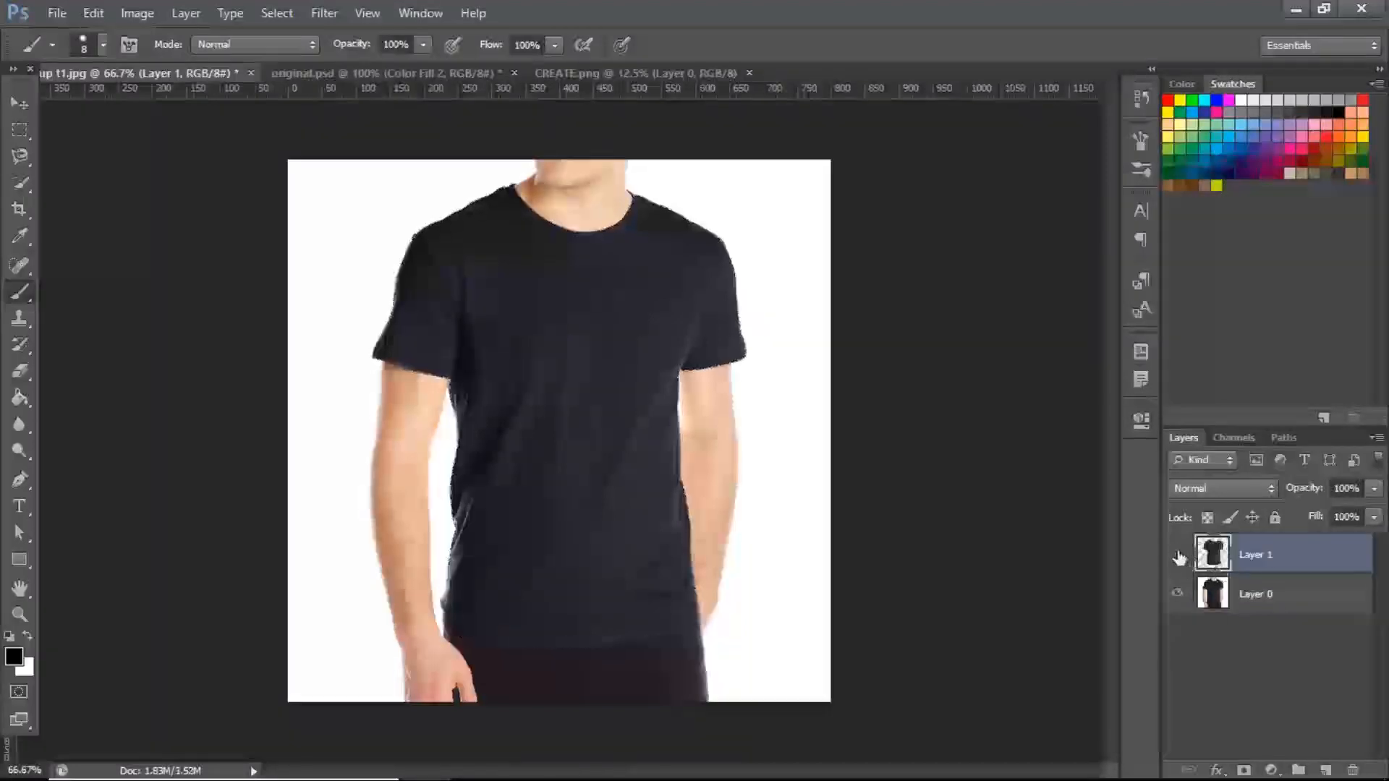
# - Hide Layer 0 and toggle Layer 1's visibility to check the T-shirt cutout, leaving Layer 1 shown
pyautogui.click(1177, 554)
pyautogui.click(1182, 591)
pyautogui.click(1178, 555)
pyautogui.click(1177, 555)
pyautogui.click(1177, 556)
pyautogui.click(1177, 556)
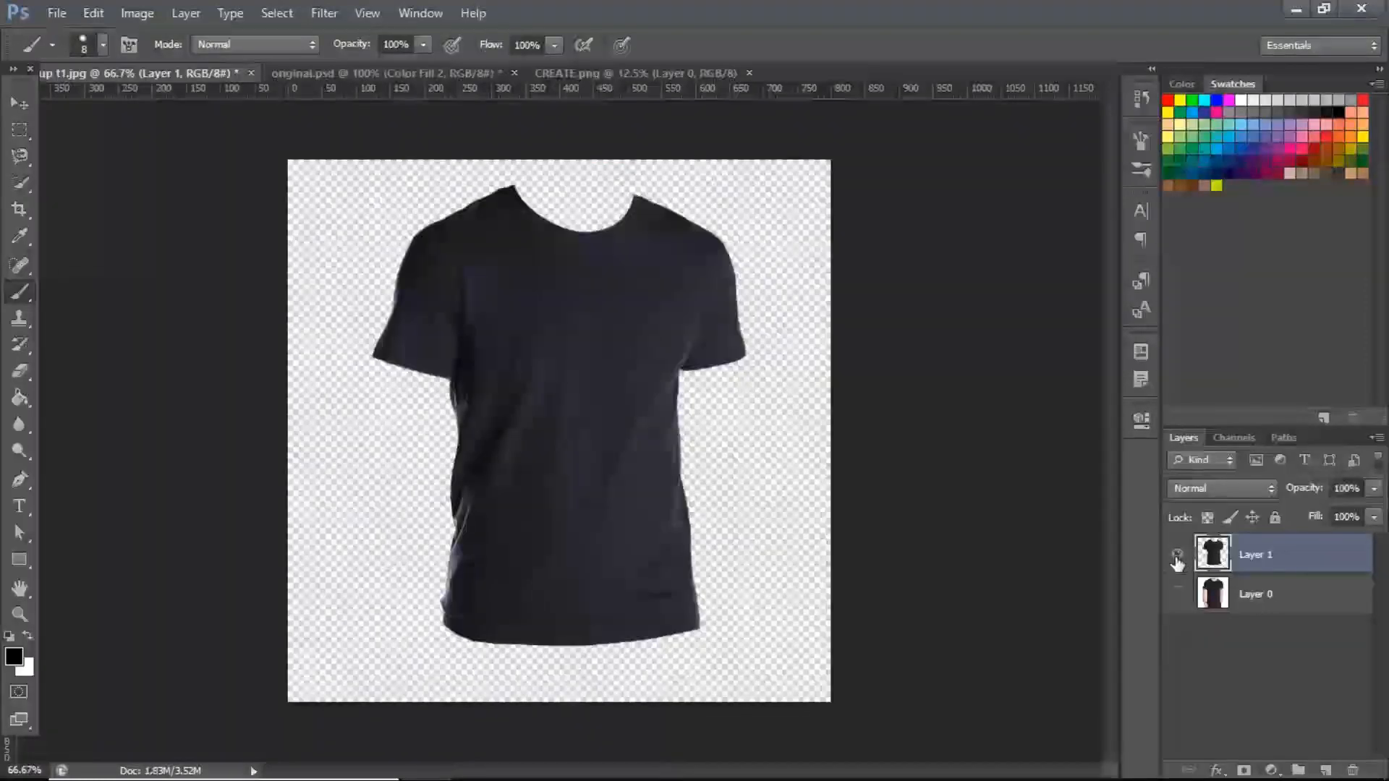
# - Duplicate Layer 1 and hide the original Layer 1
pyautogui.hotkey('ctrl', 'j')
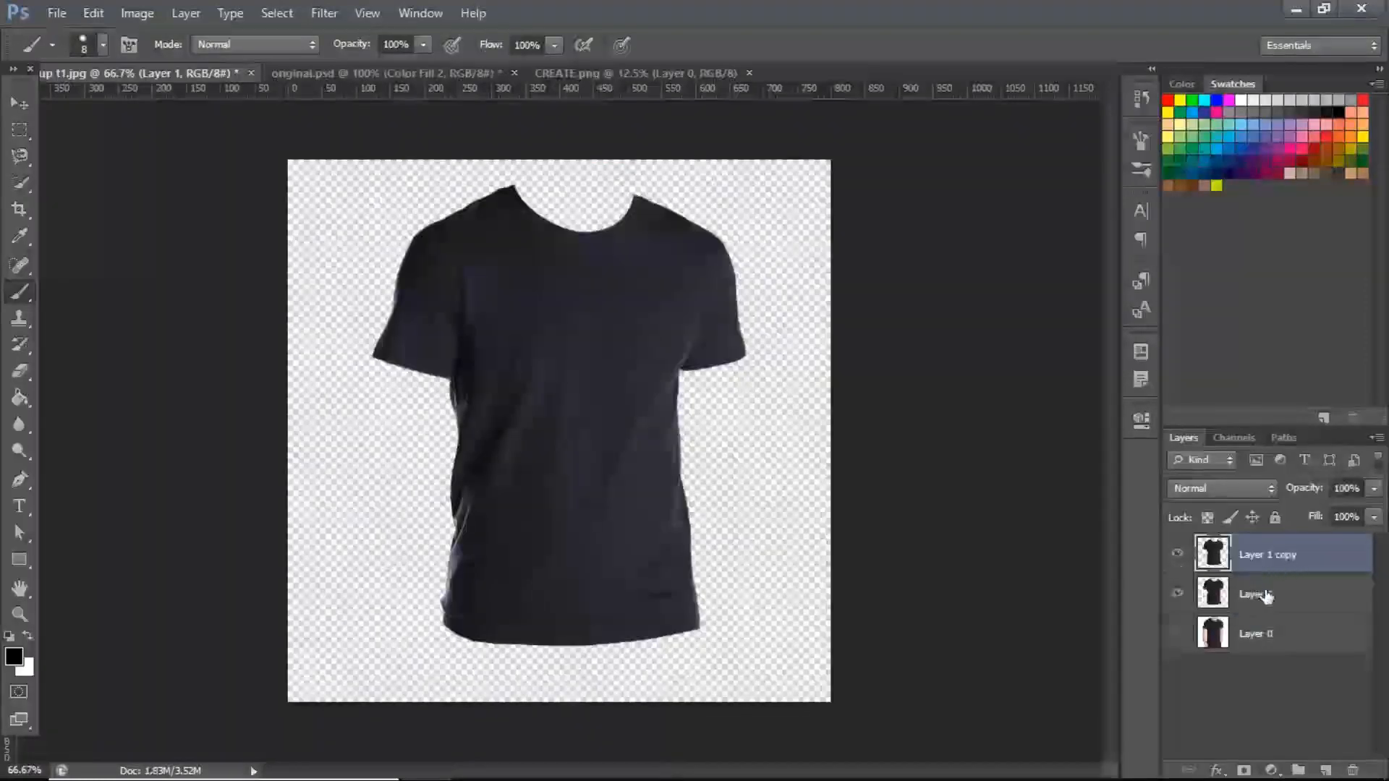
pyautogui.click(1180, 594)
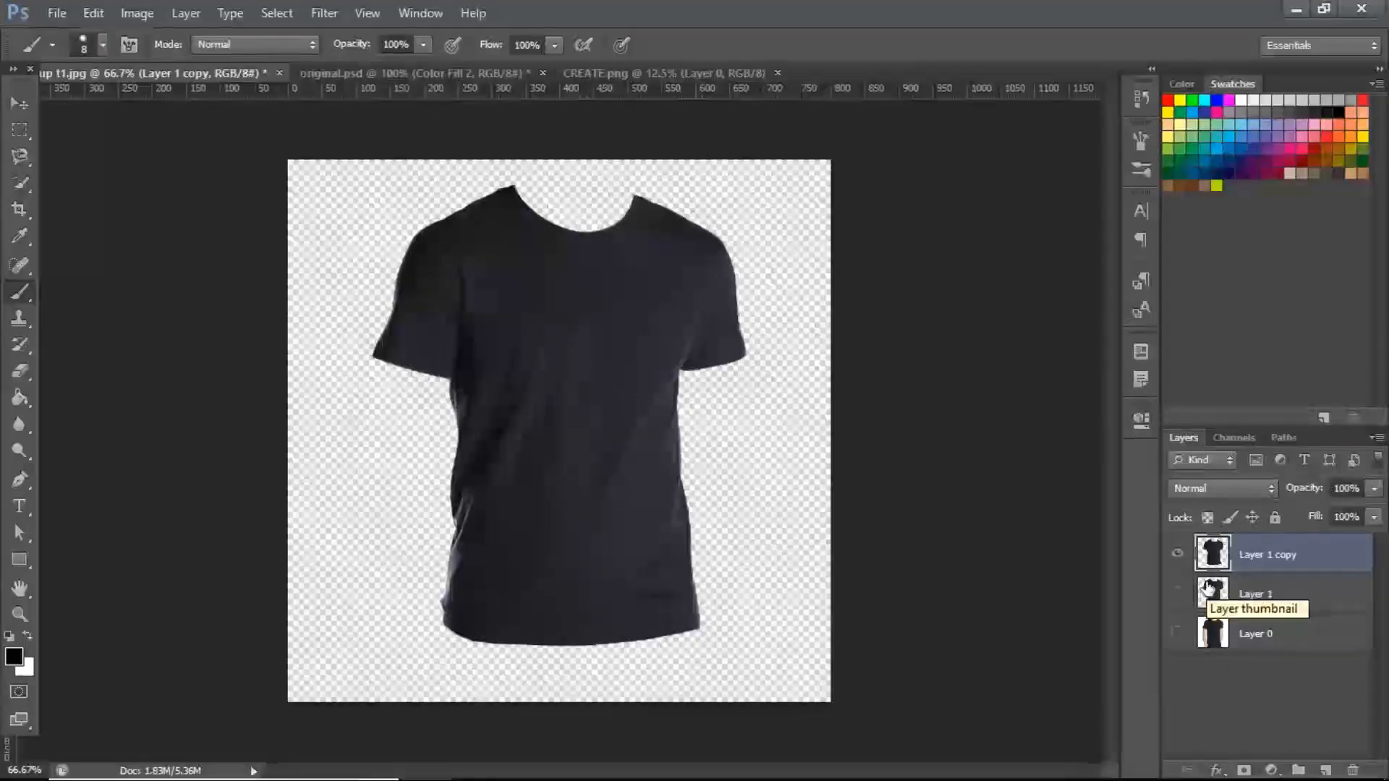
# - Add a Levels adjustment that darkens the shadows and brightens the highlights, and merge it with Layer 1 copy
pyautogui.click(1271, 771)
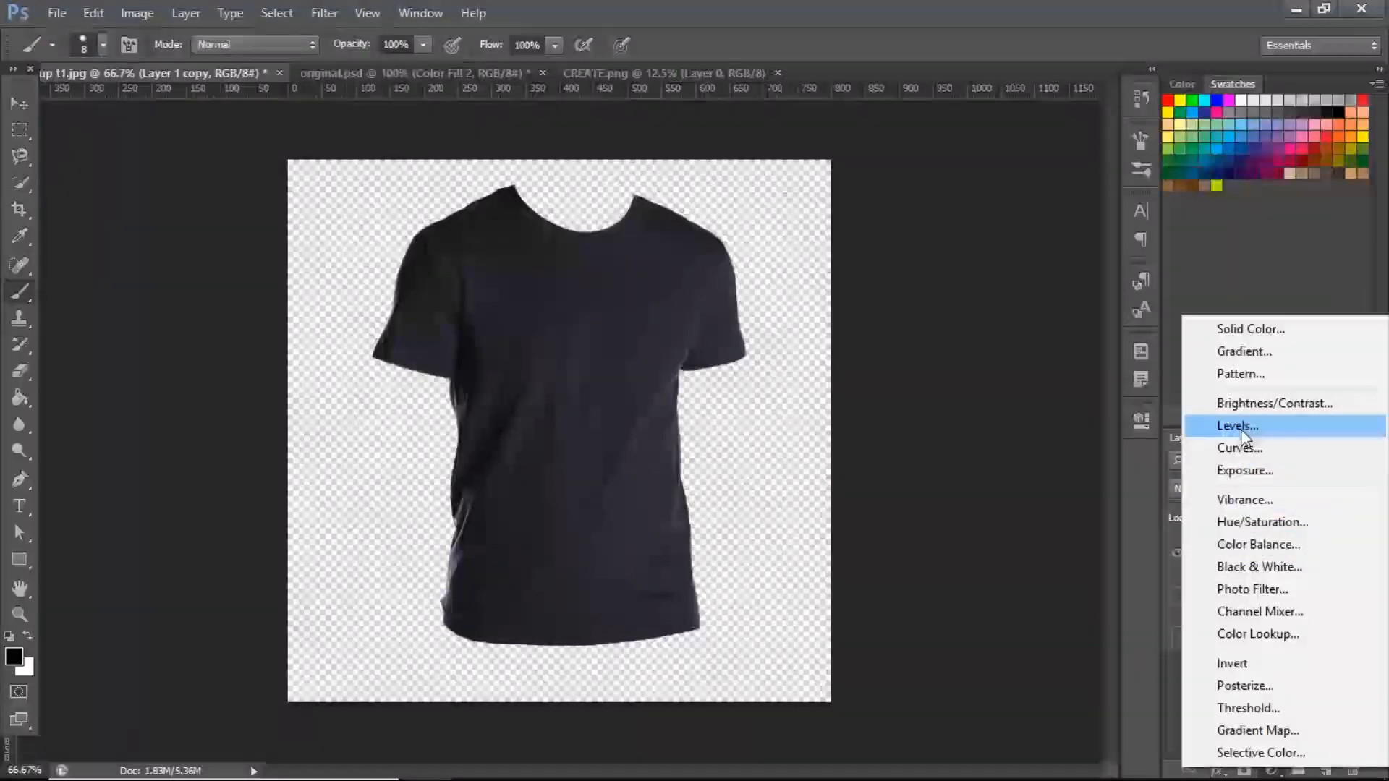
pyautogui.click(1241, 428)
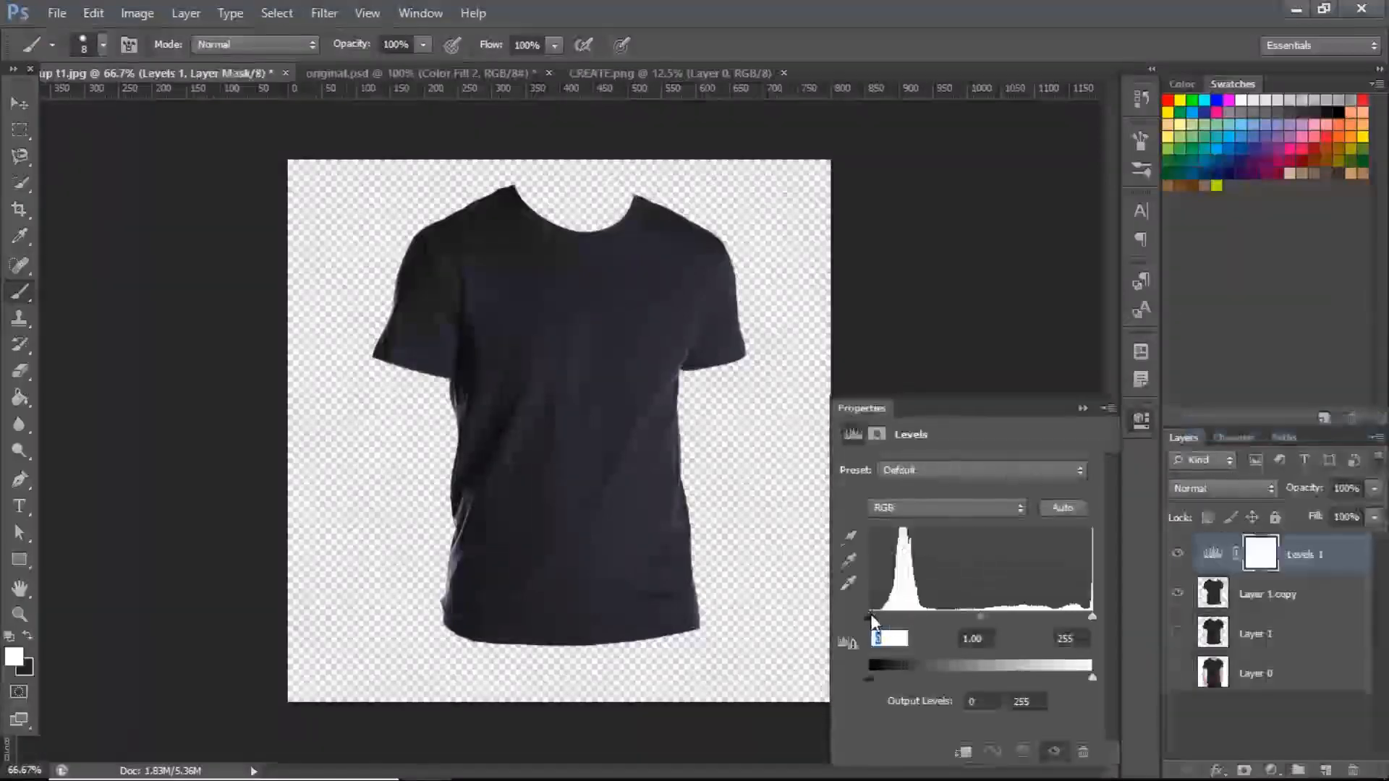
pyautogui.moveTo(876, 617); pyautogui.dragTo(896, 611)
pyautogui.moveTo(1093, 616); pyautogui.dragTo(1017, 620)
pyautogui.click(1299, 590)
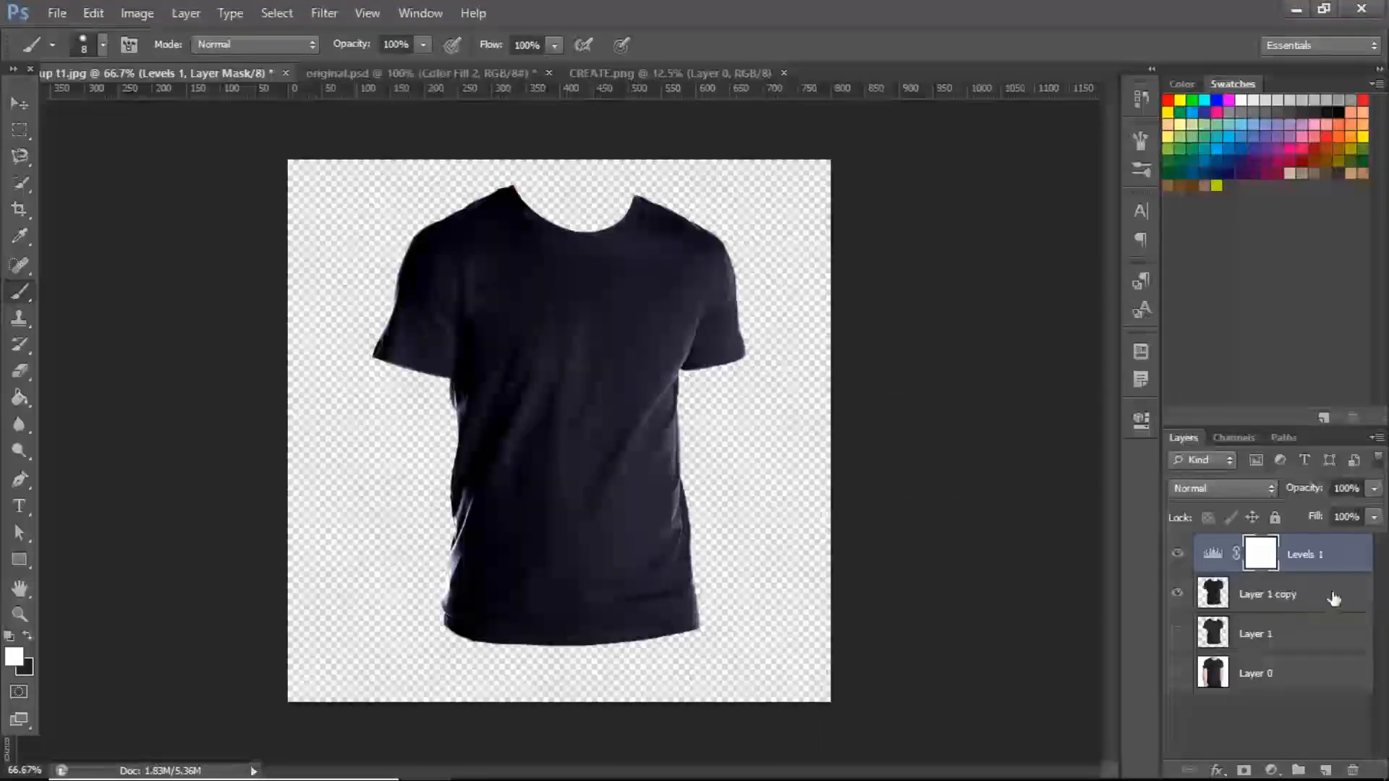
pyautogui.keyDown('shift'); pyautogui.click(1325, 591); pyautogui.keyUp('shift')
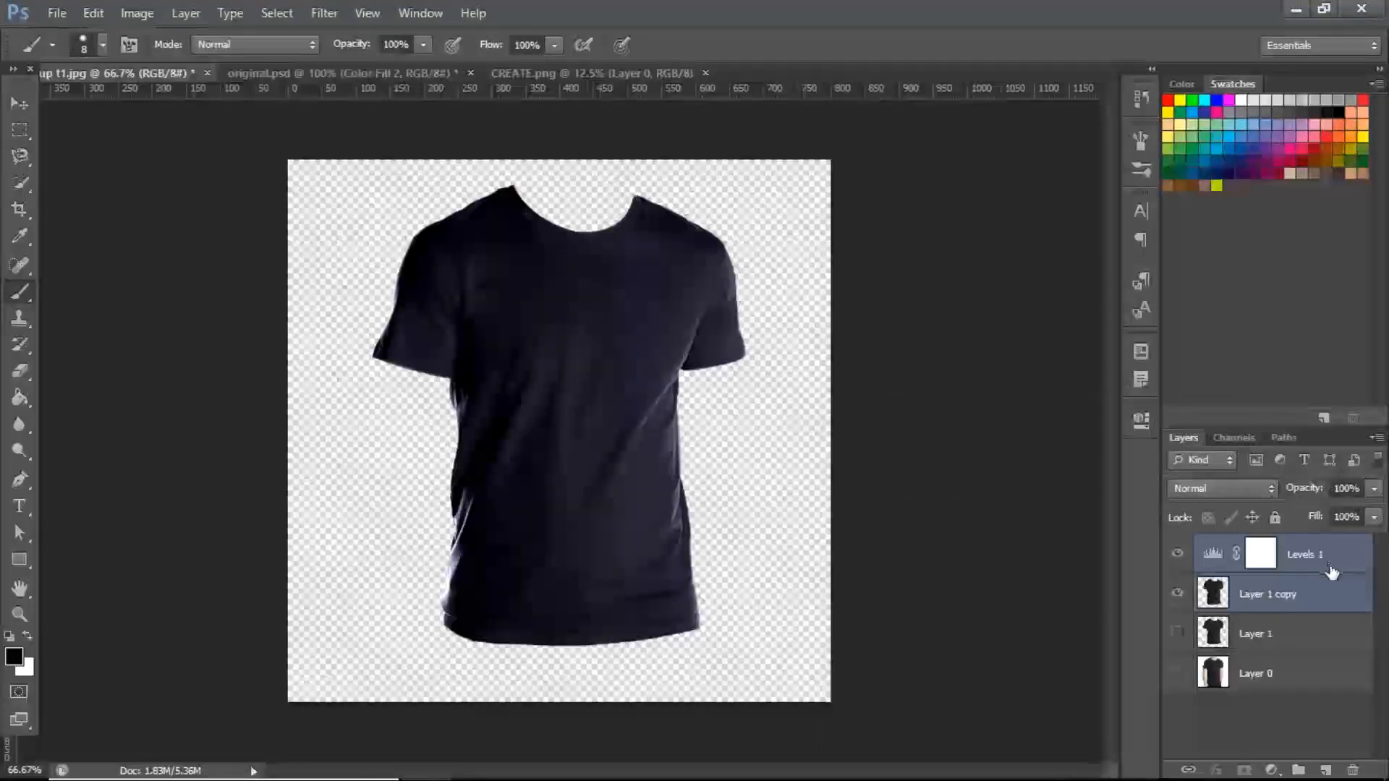
pyautogui.hotkey('ctrl', 'e')
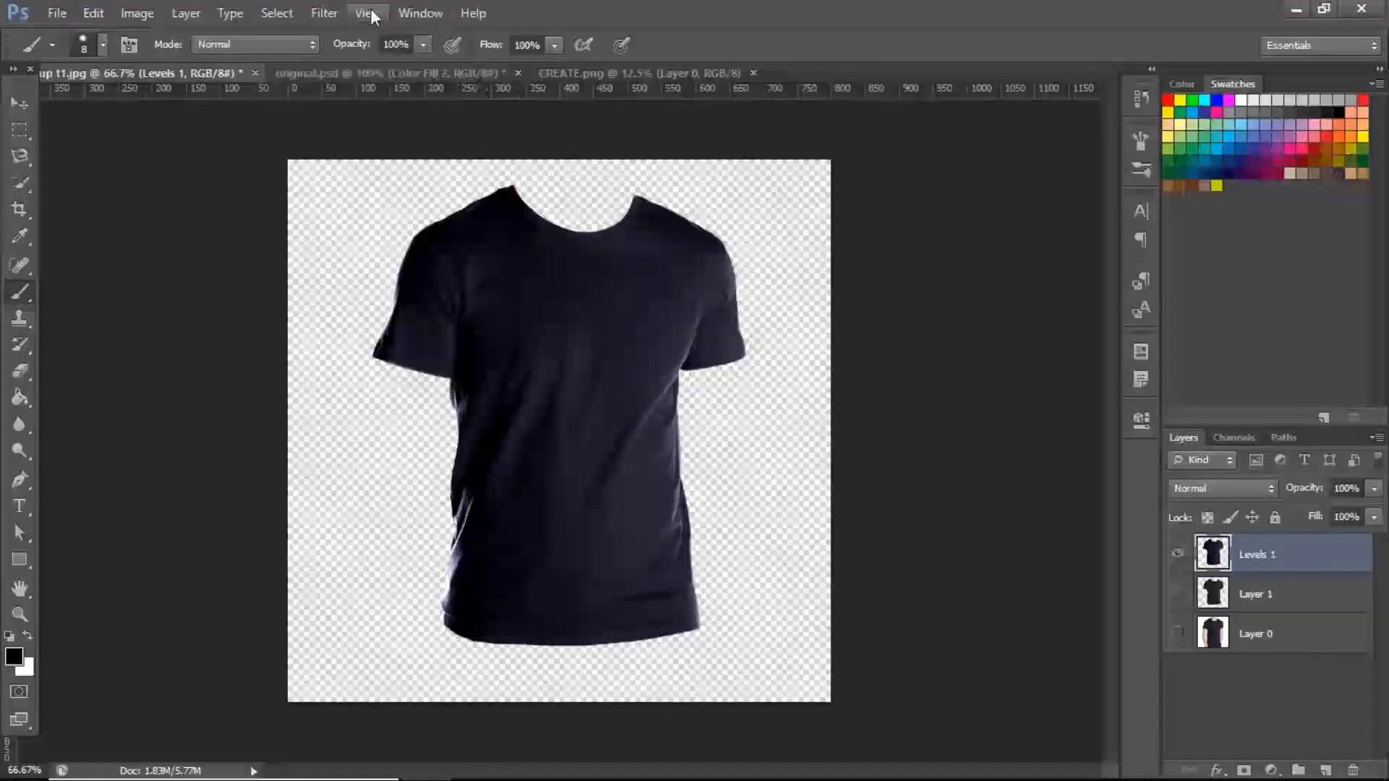
# - Apply a Gaussian Blur to the merged Levels 1 layer
pyautogui.click(366, 13)
pyautogui.moveTo(324, 13)
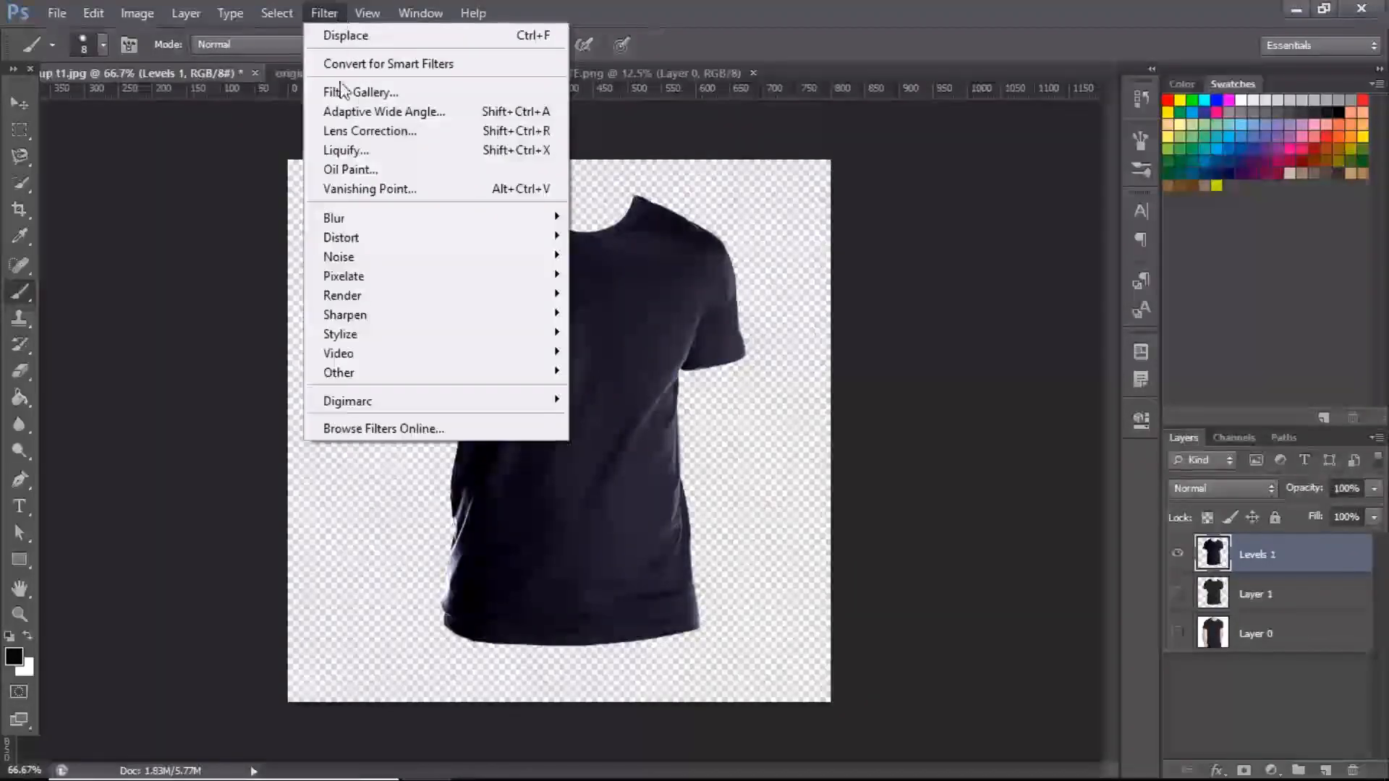
pyautogui.moveTo(360, 217)
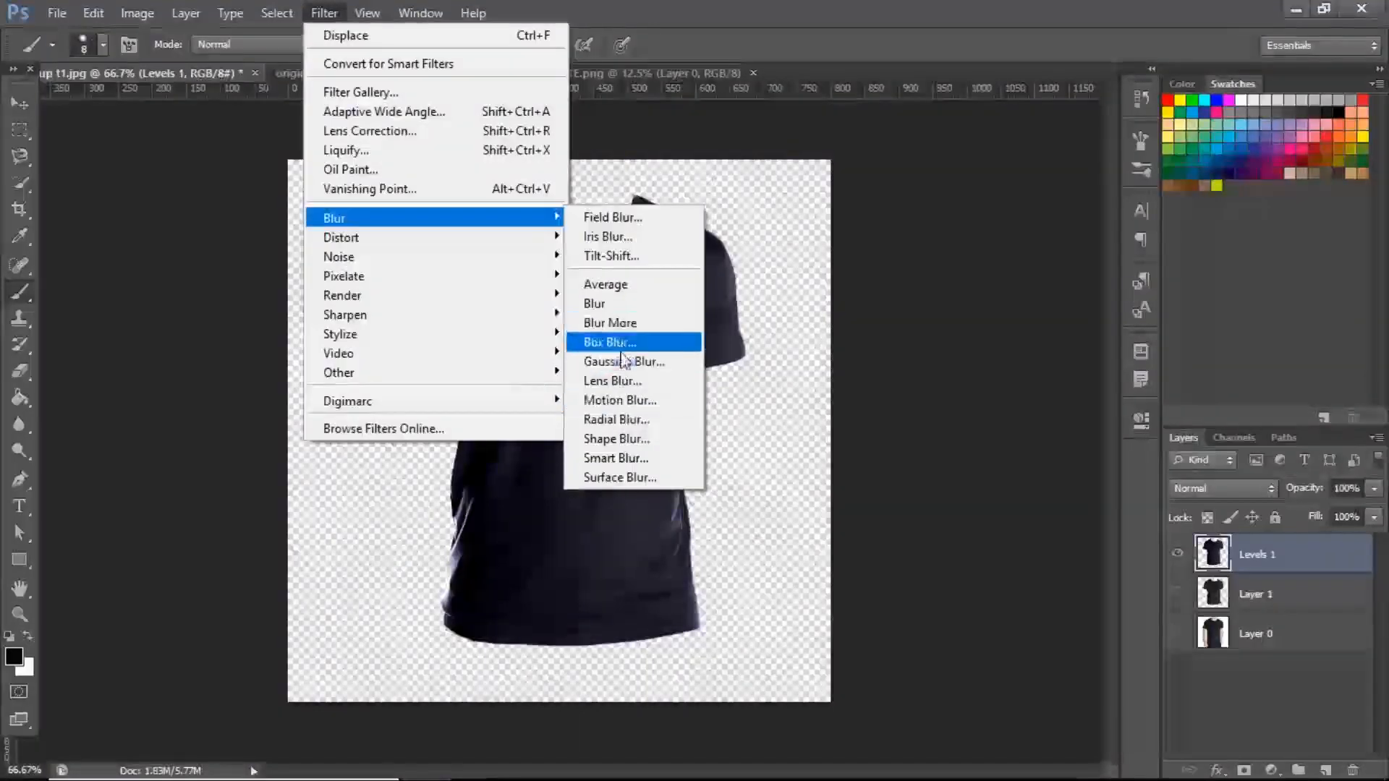
pyautogui.click(624, 361)
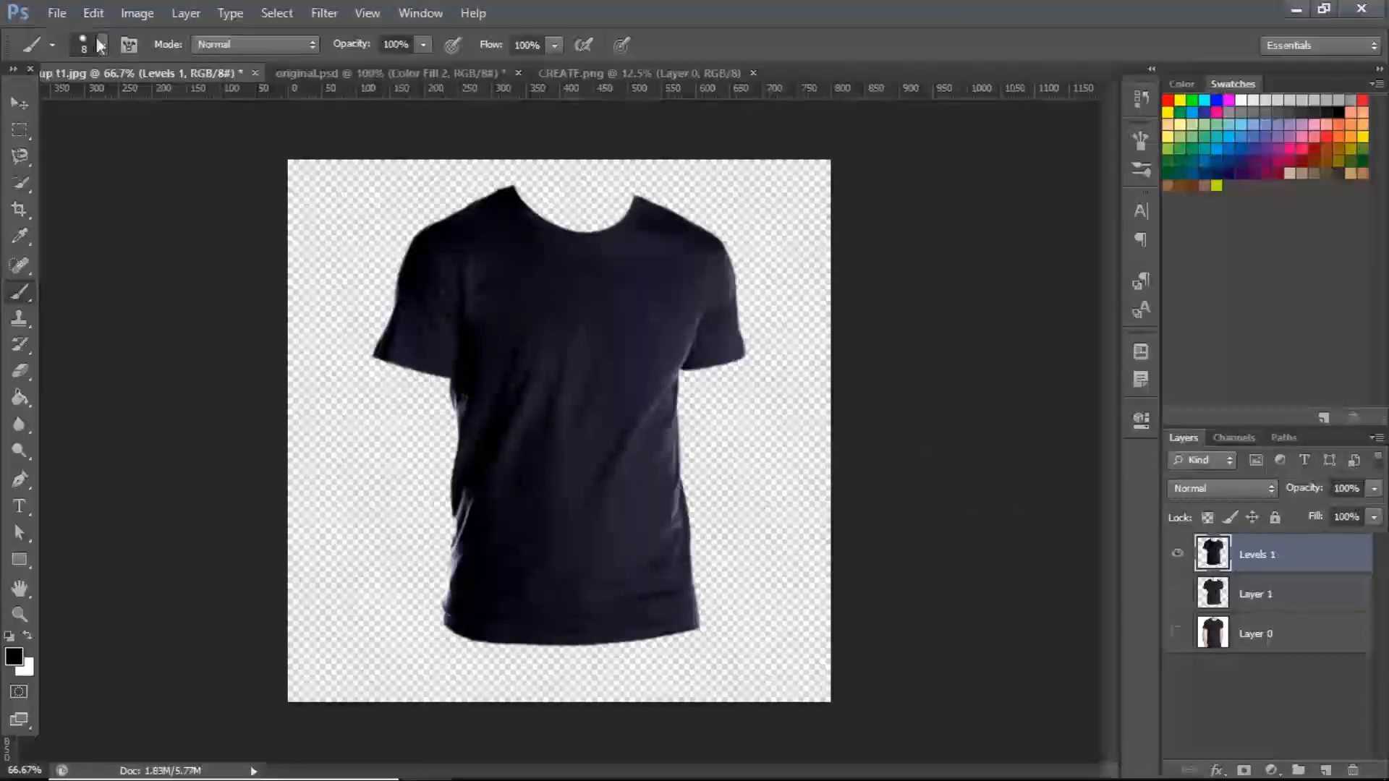
# - Save the document to the Desktop in Photoshop format as Tshirt displace
pyautogui.click(57, 13)
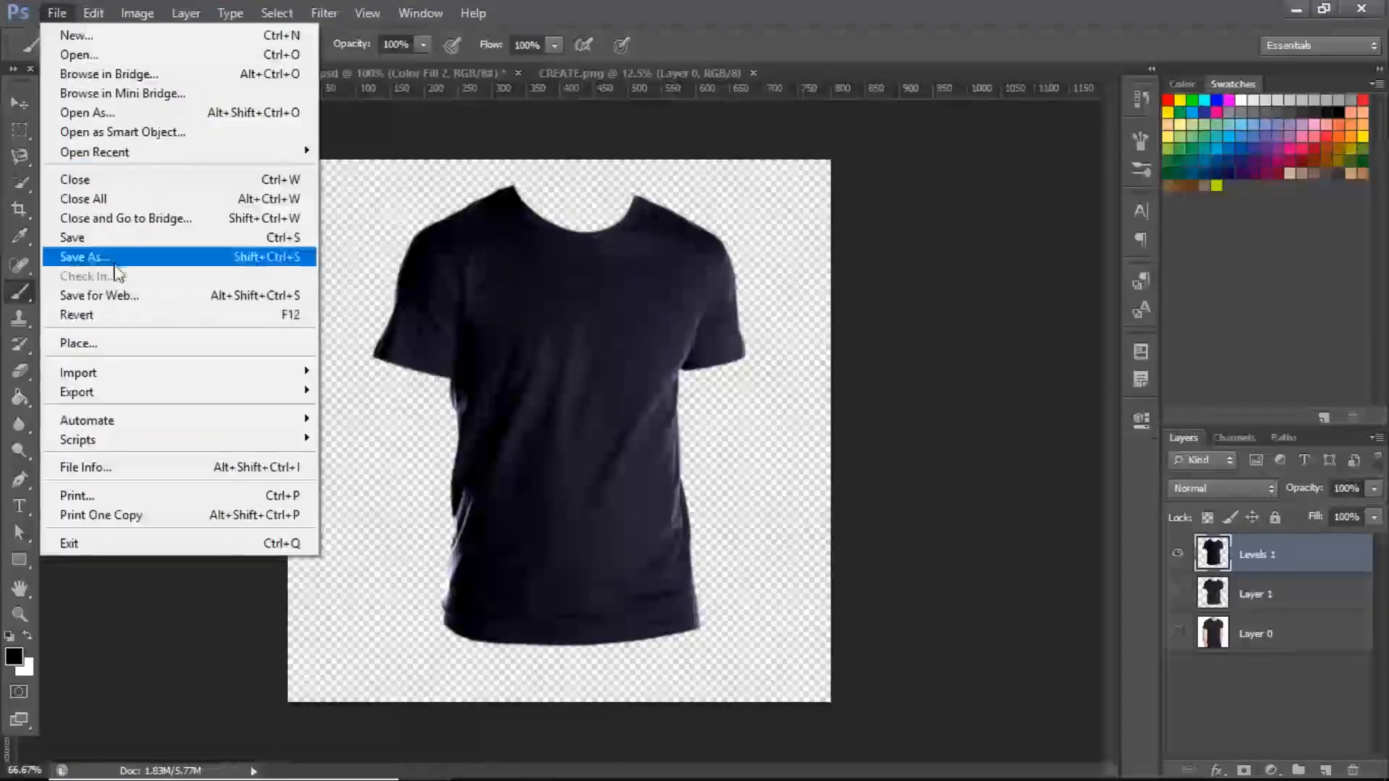
pyautogui.click(108, 257)
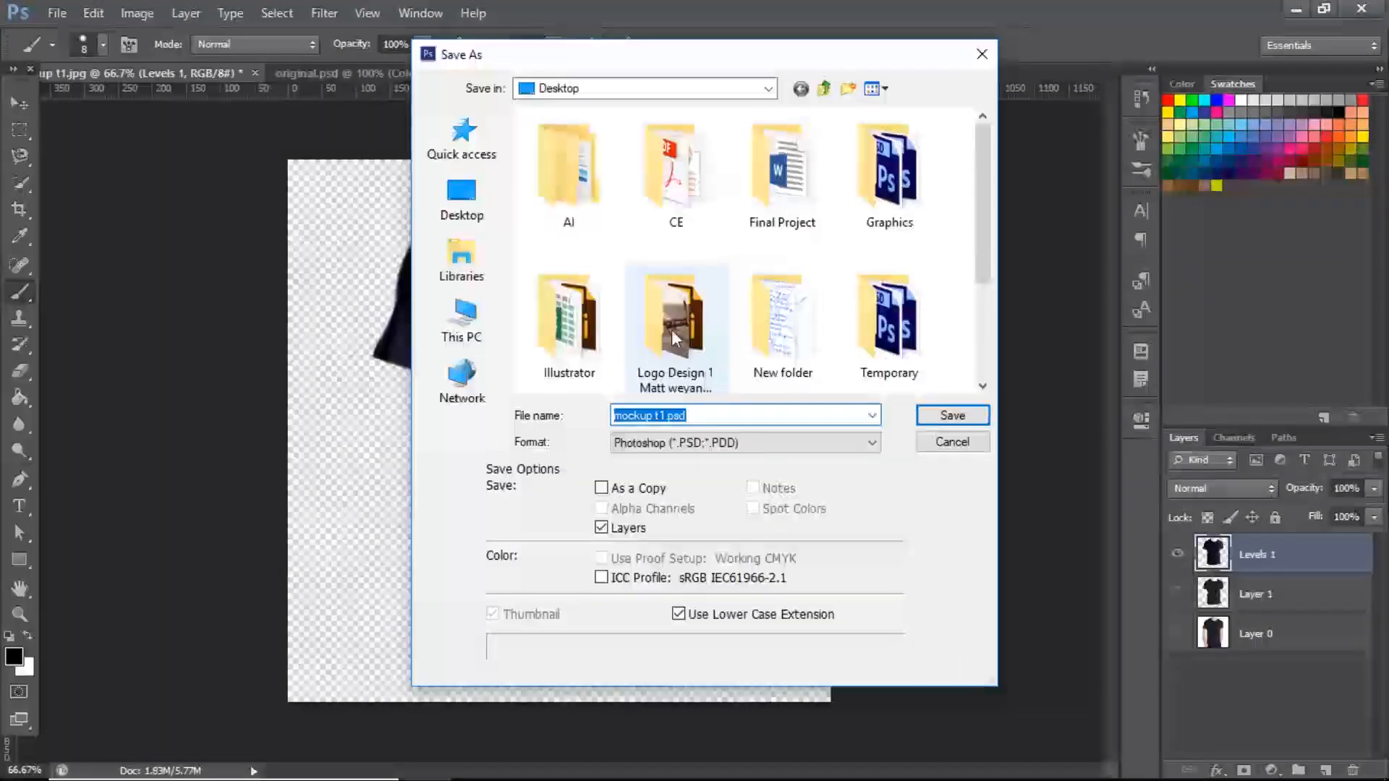
pyautogui.write('Tshirt disp')
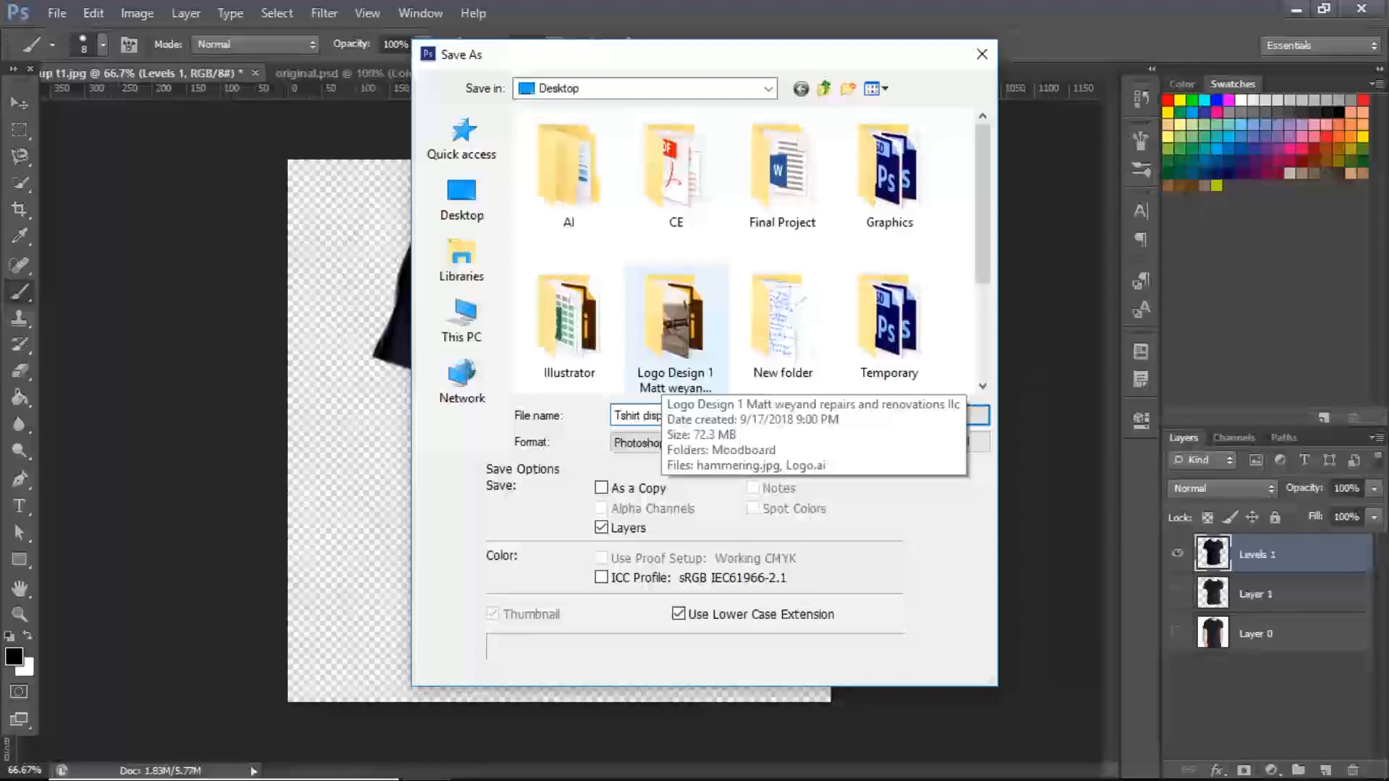
pyautogui.press('Return')
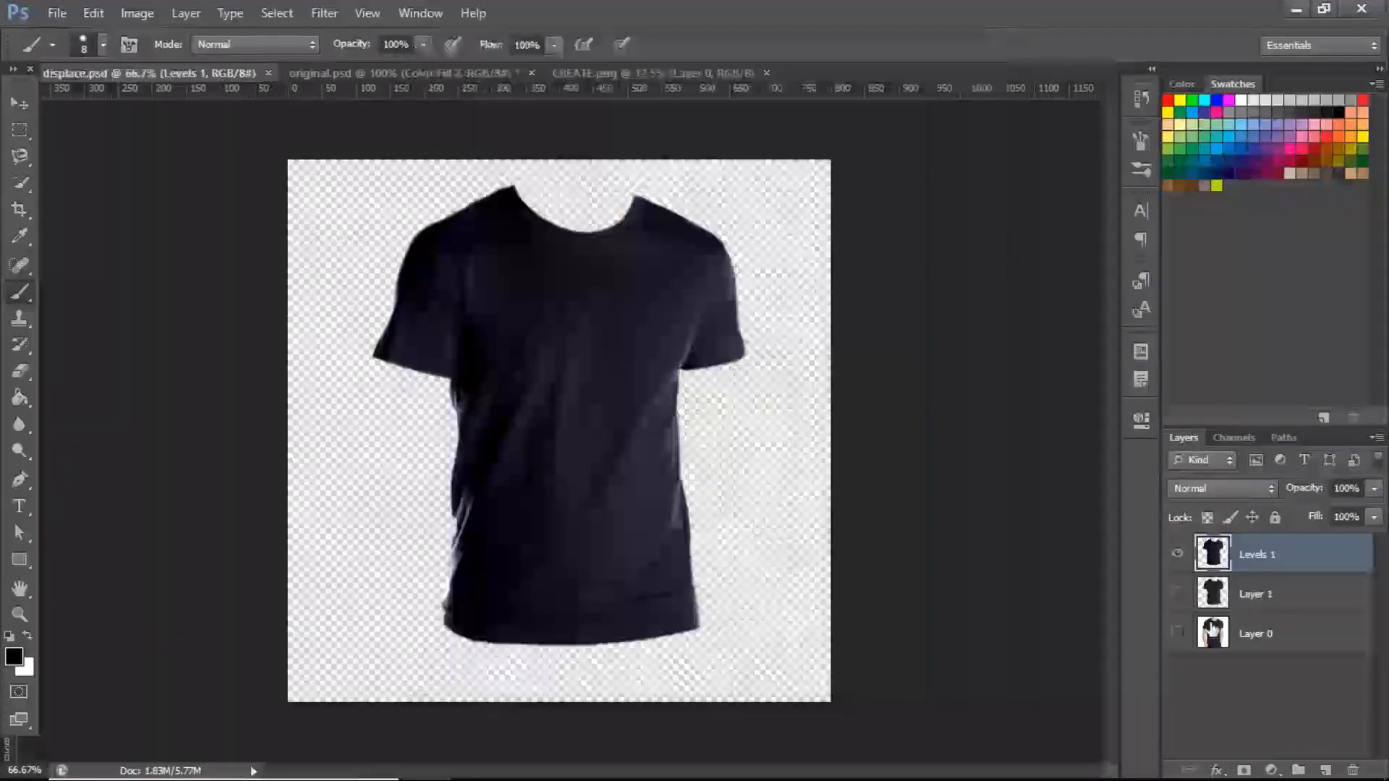
# - Hide Levels 1, show Layer 0, and save the document to the Desktop in Photoshop format as tshirt original
pyautogui.click(1179, 555)
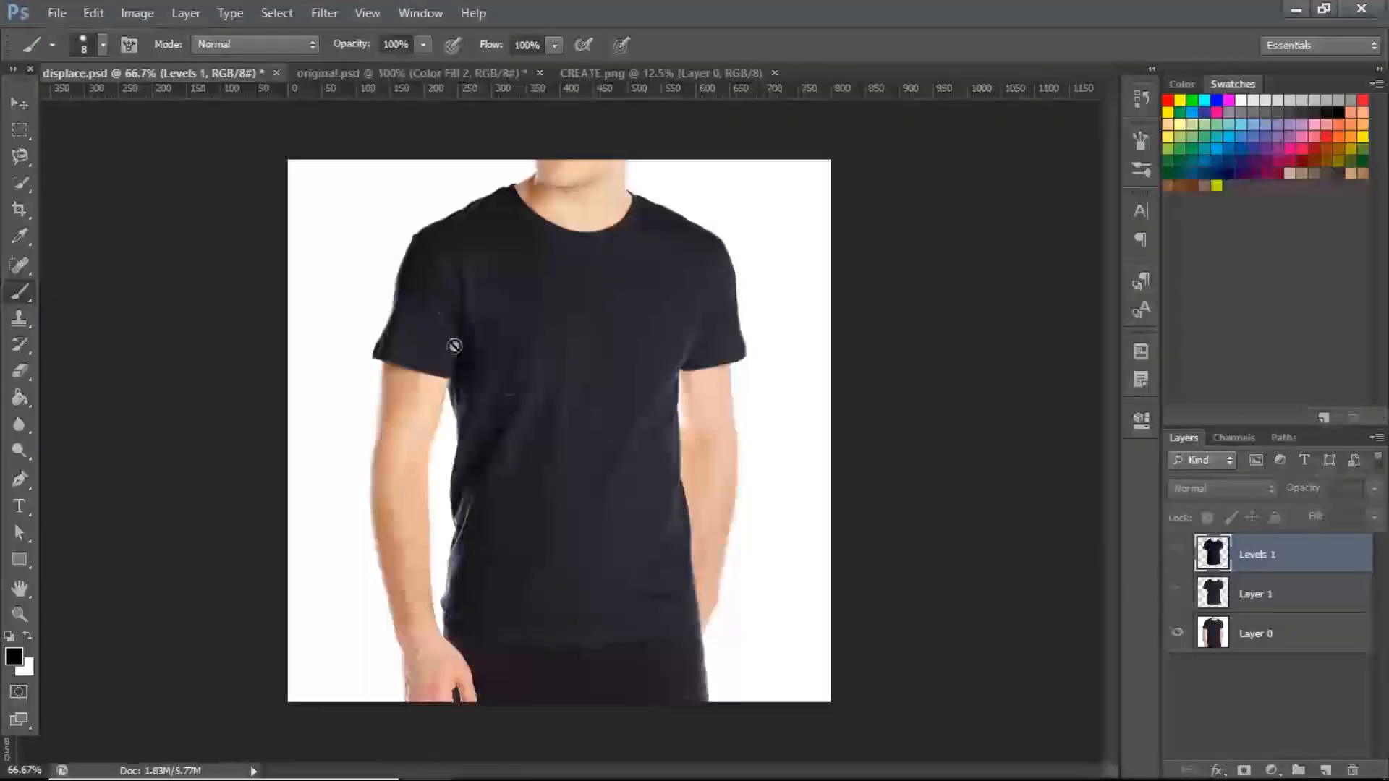
pyautogui.click(56, 13)
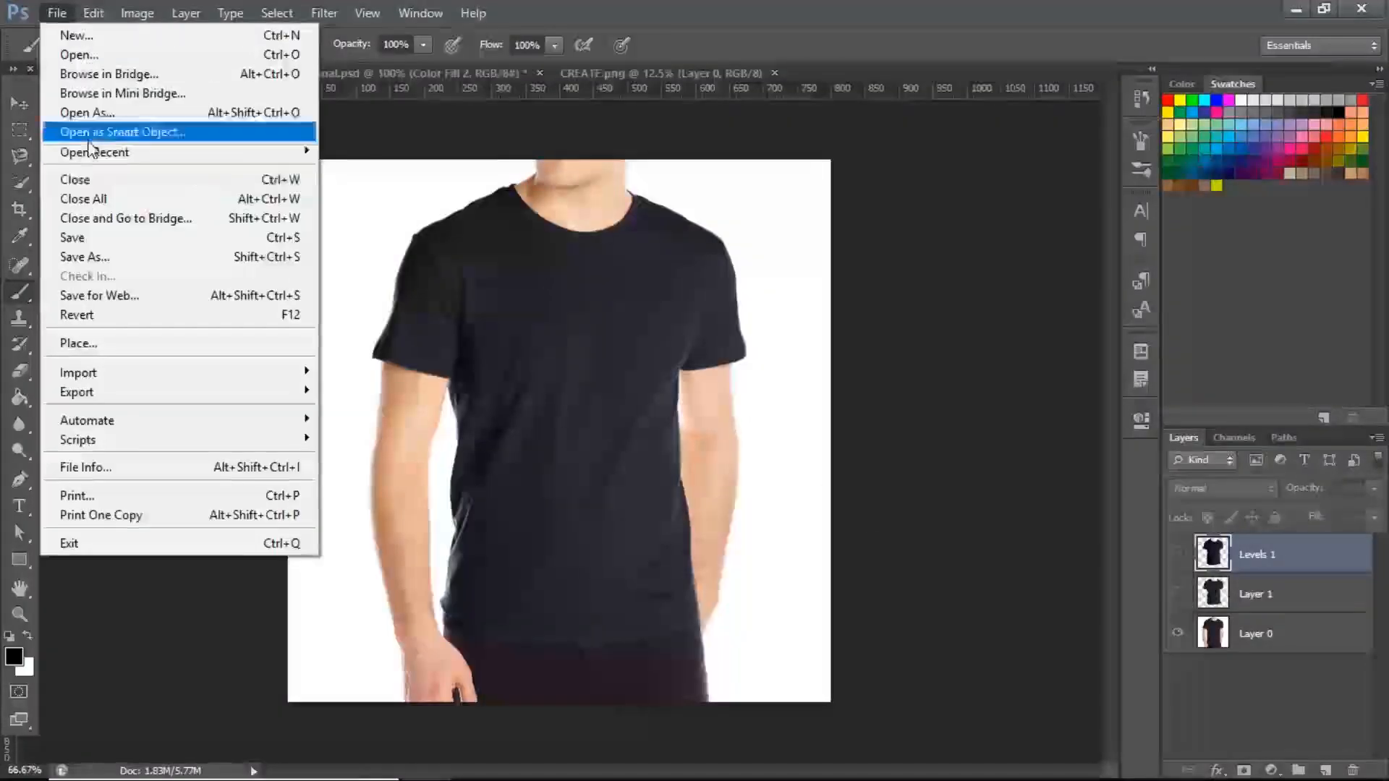
pyautogui.click(88, 262)
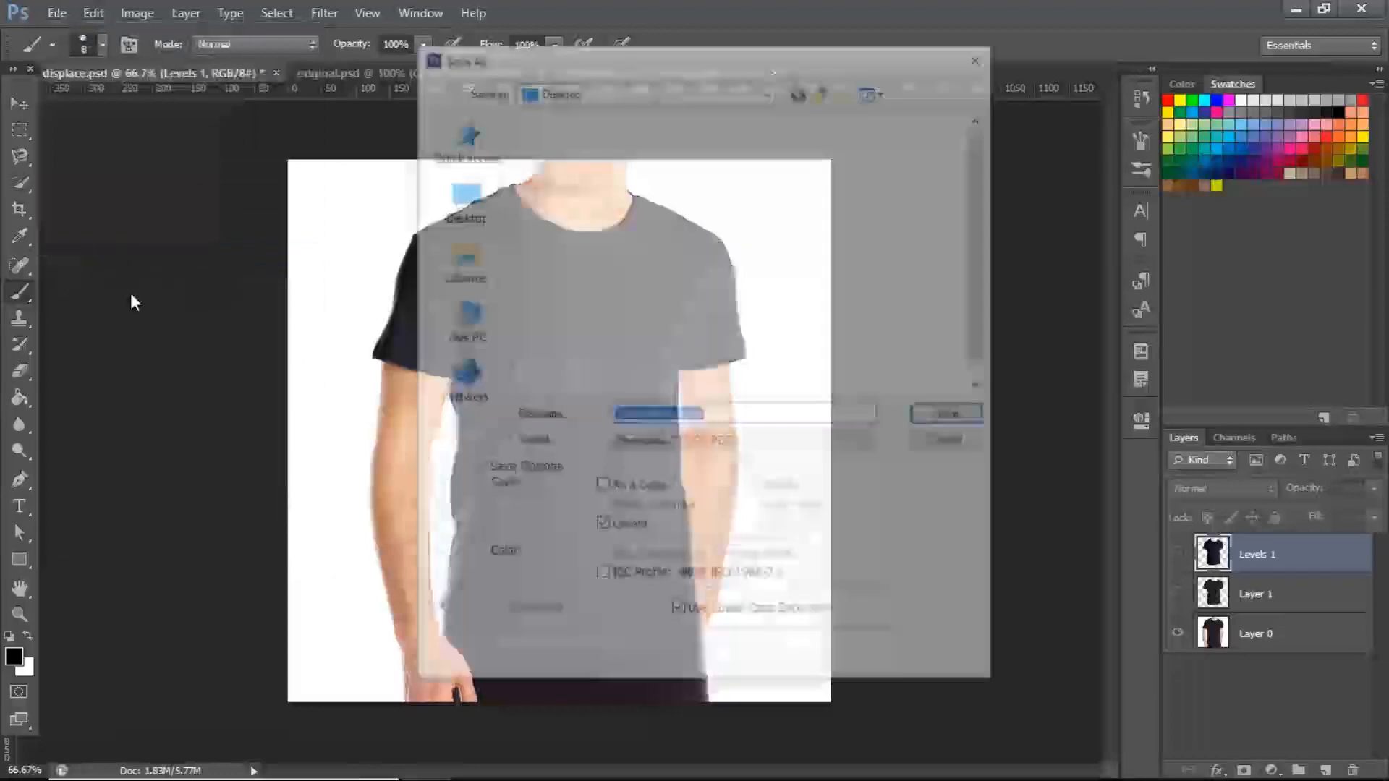
pyautogui.write('tsh')
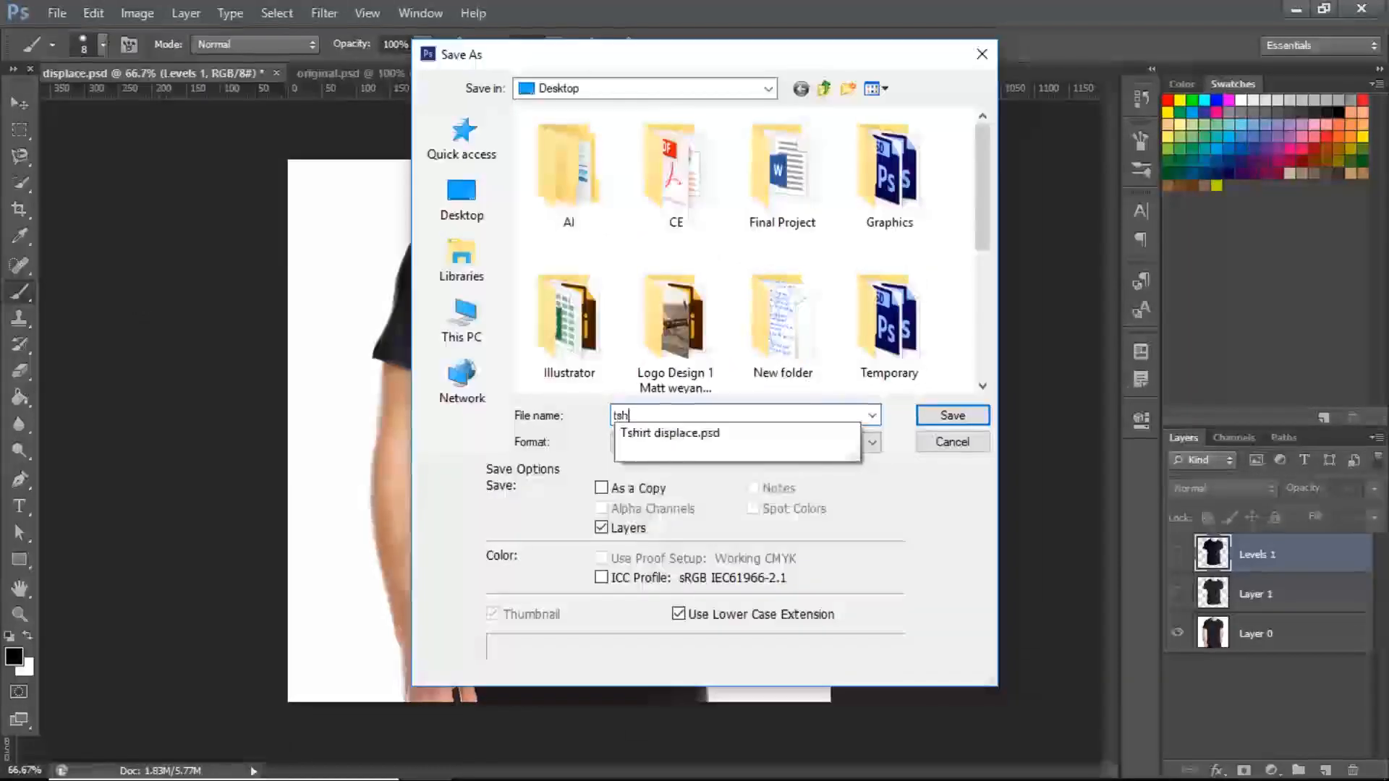
pyautogui.write('irt')
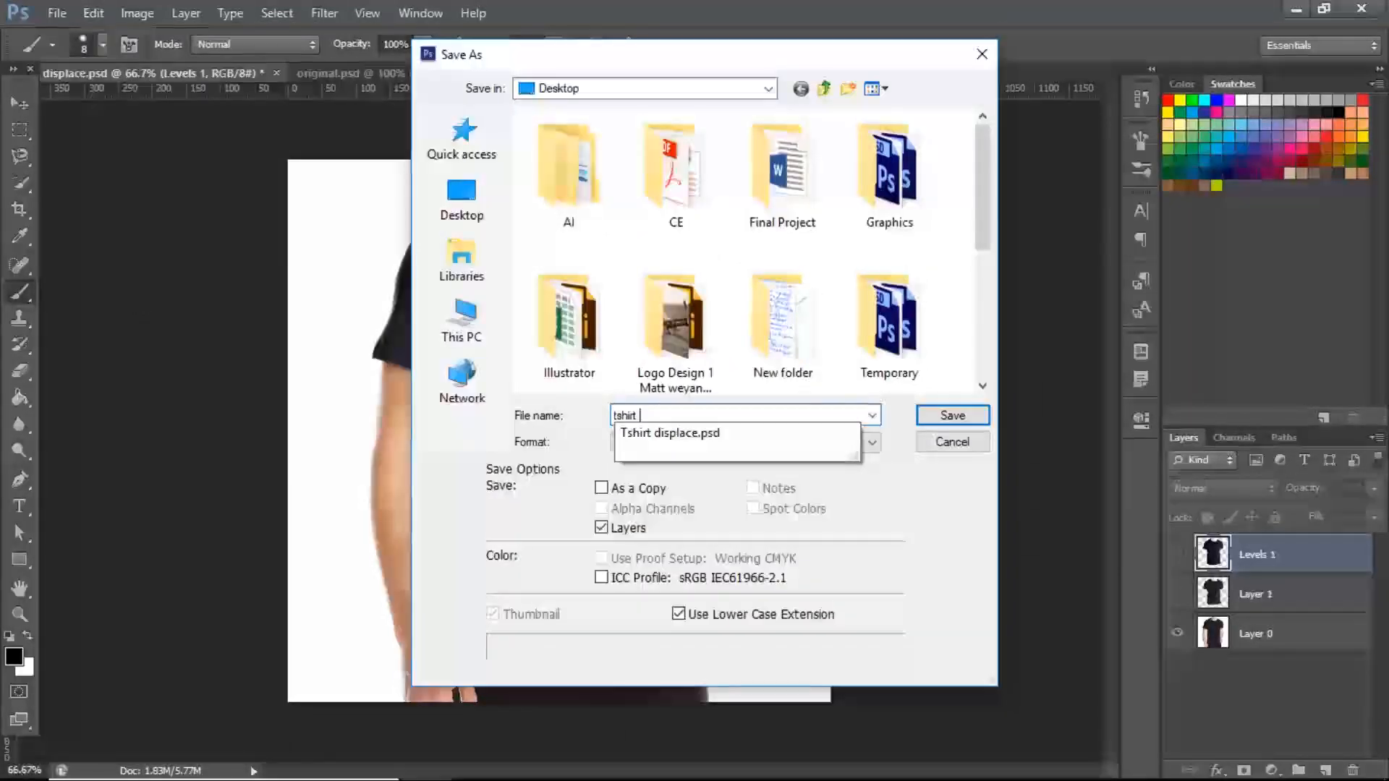
pyautogui.write(' or')
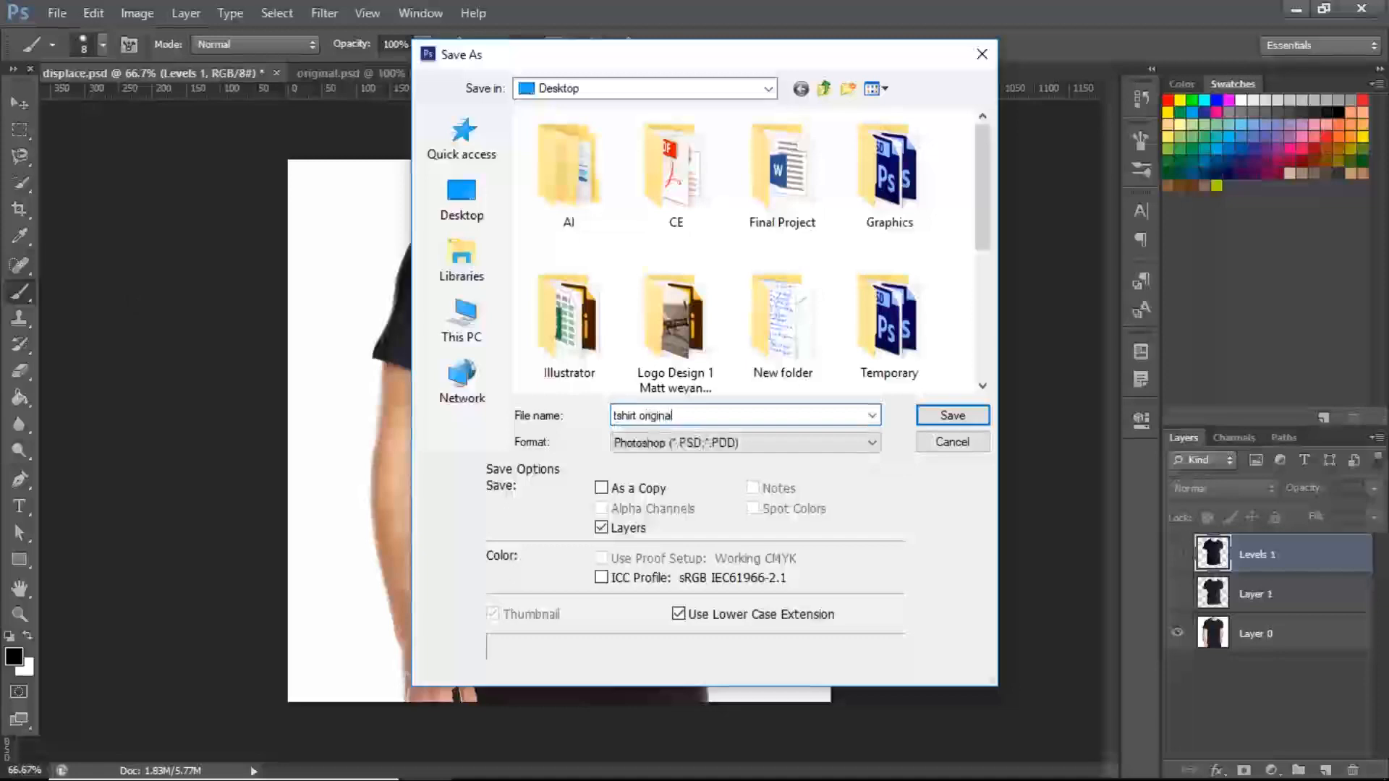
pyautogui.write('iginal')
pyautogui.click(940, 421)
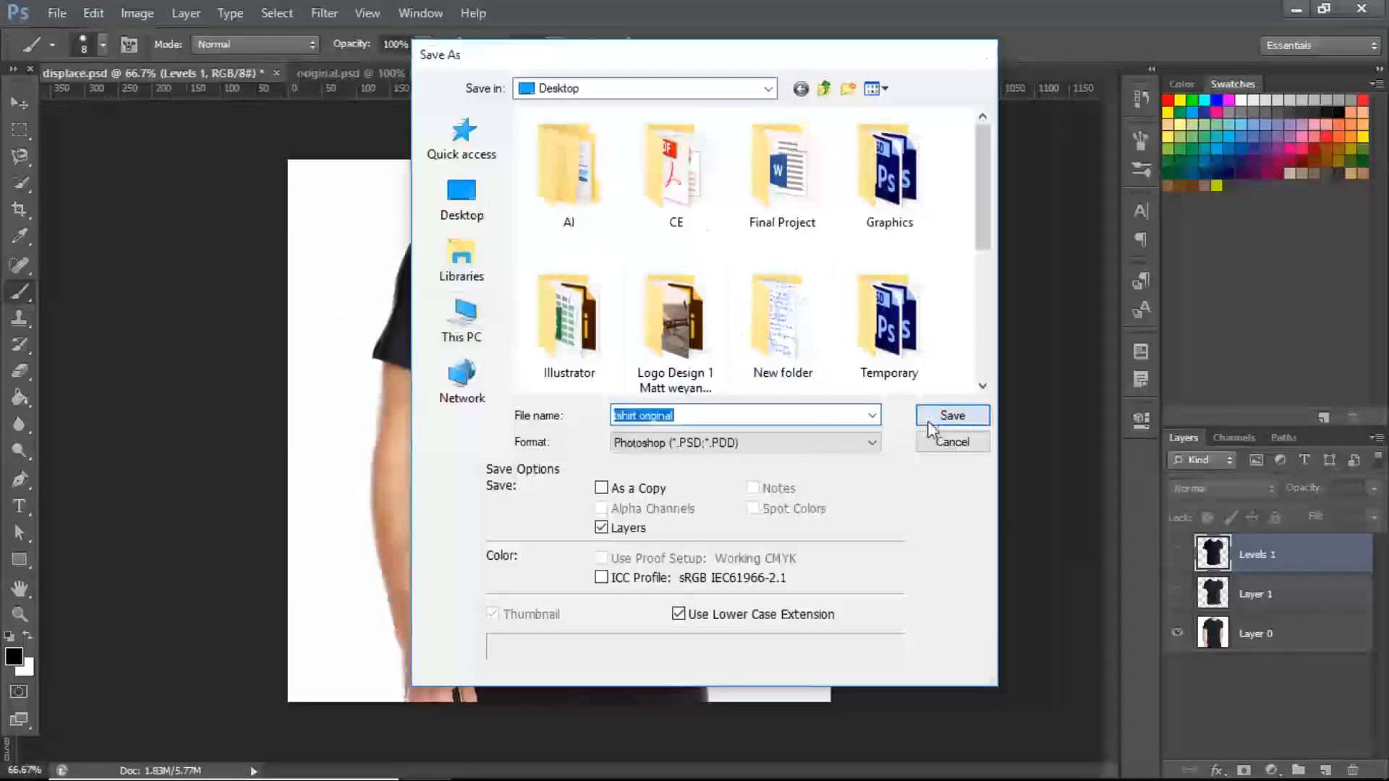
# - Select Layer 1, compare it with Levels 1 by toggling visibility, and leave Layer 1 shown with Levels 1 hidden
pyautogui.click(1268, 605)
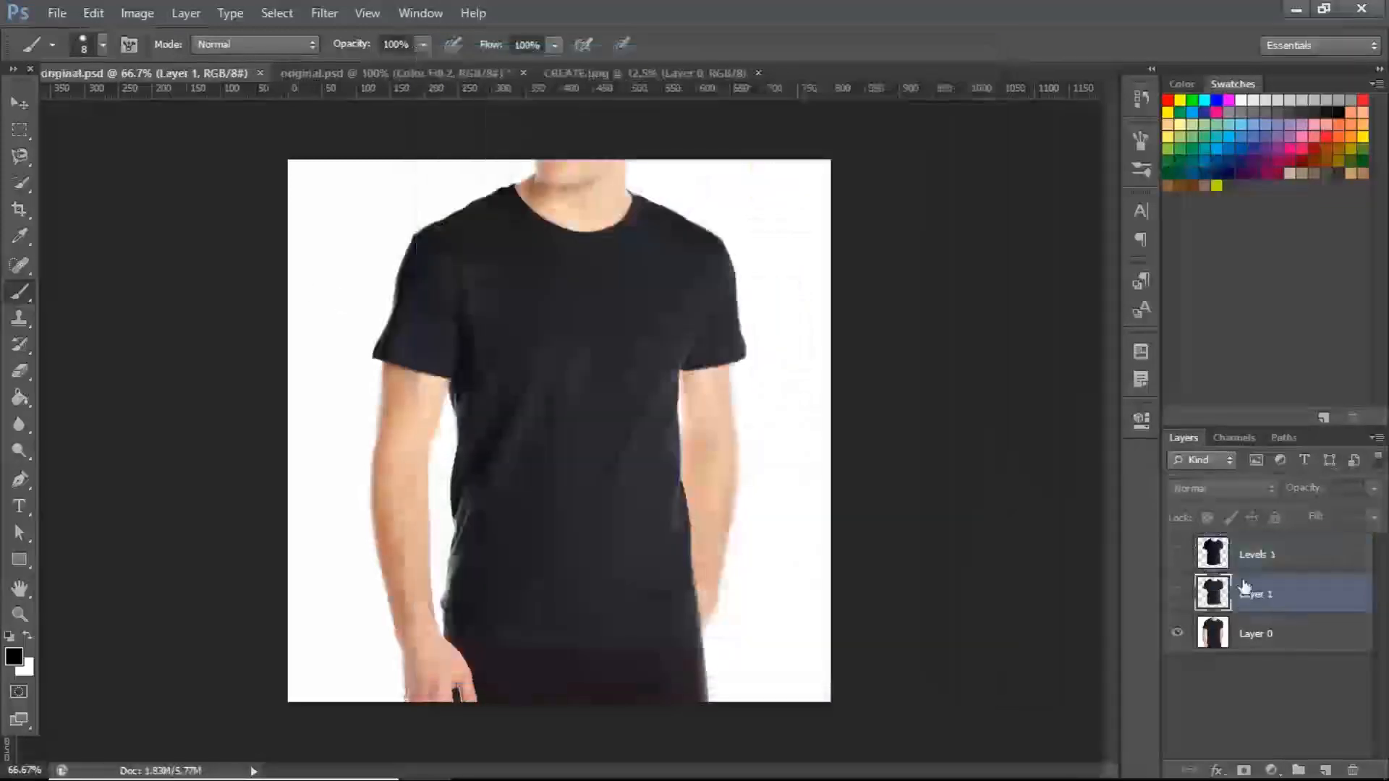
pyautogui.click(1179, 557)
pyautogui.click(1178, 558)
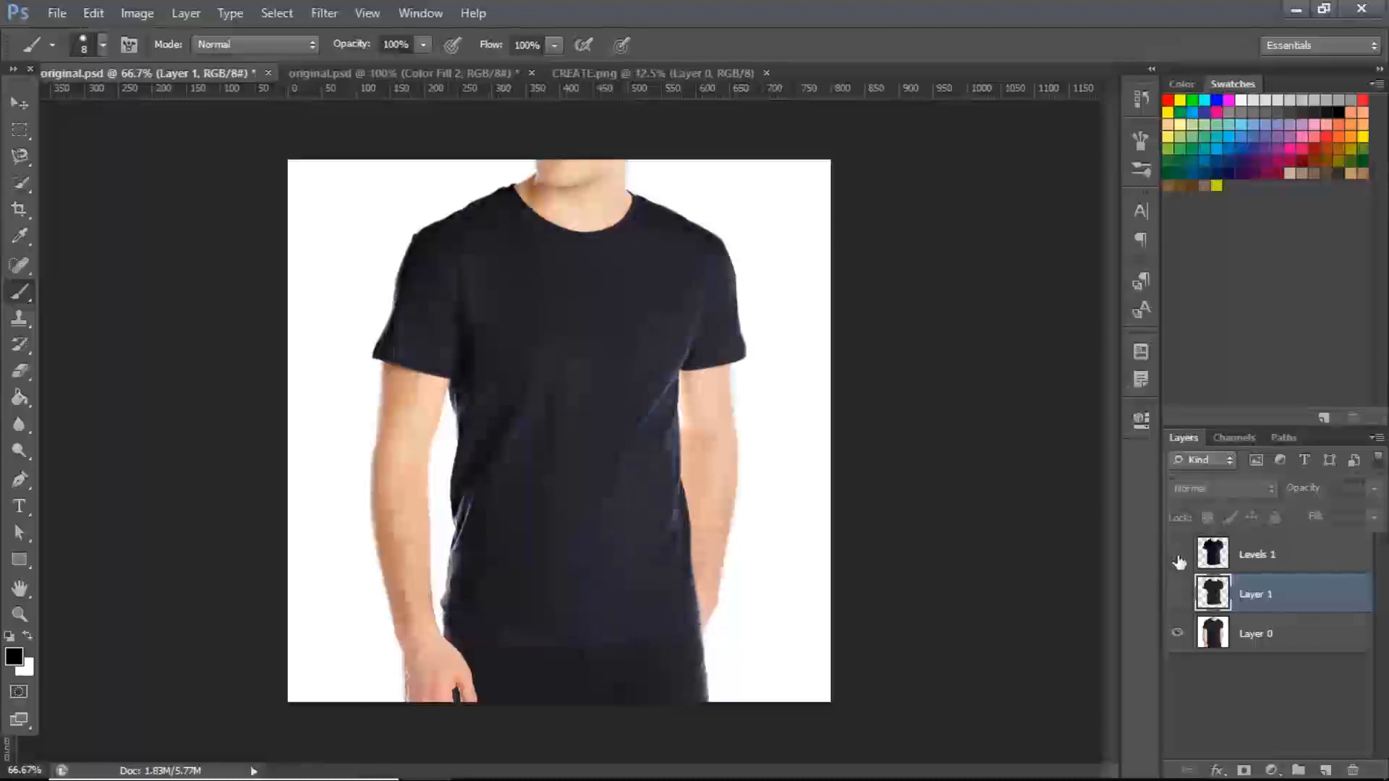
pyautogui.click(1178, 561)
pyautogui.click(1179, 558)
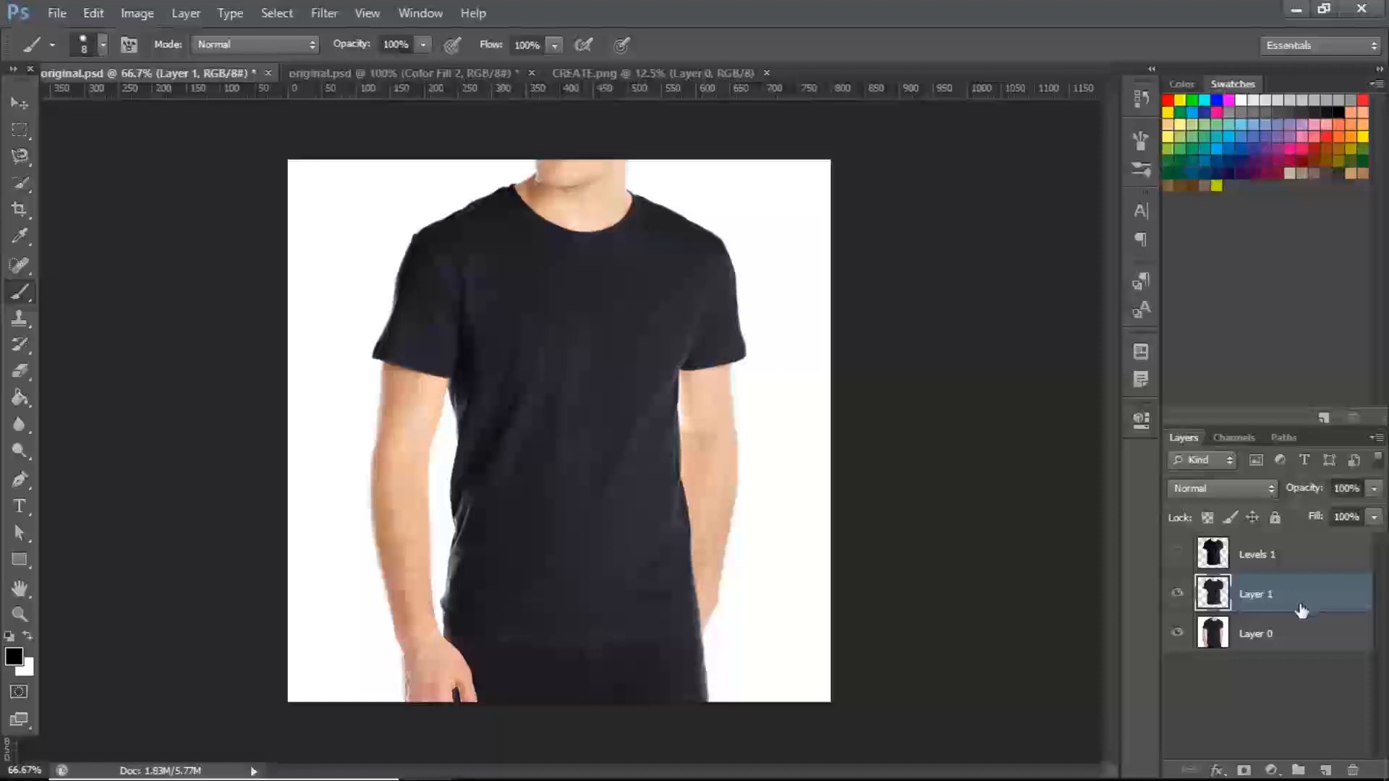
# - Duplicate Layer 1 and leave the original Layer 1 hidden beneath the copy
pyautogui.hotkey('ctrl', 'j')
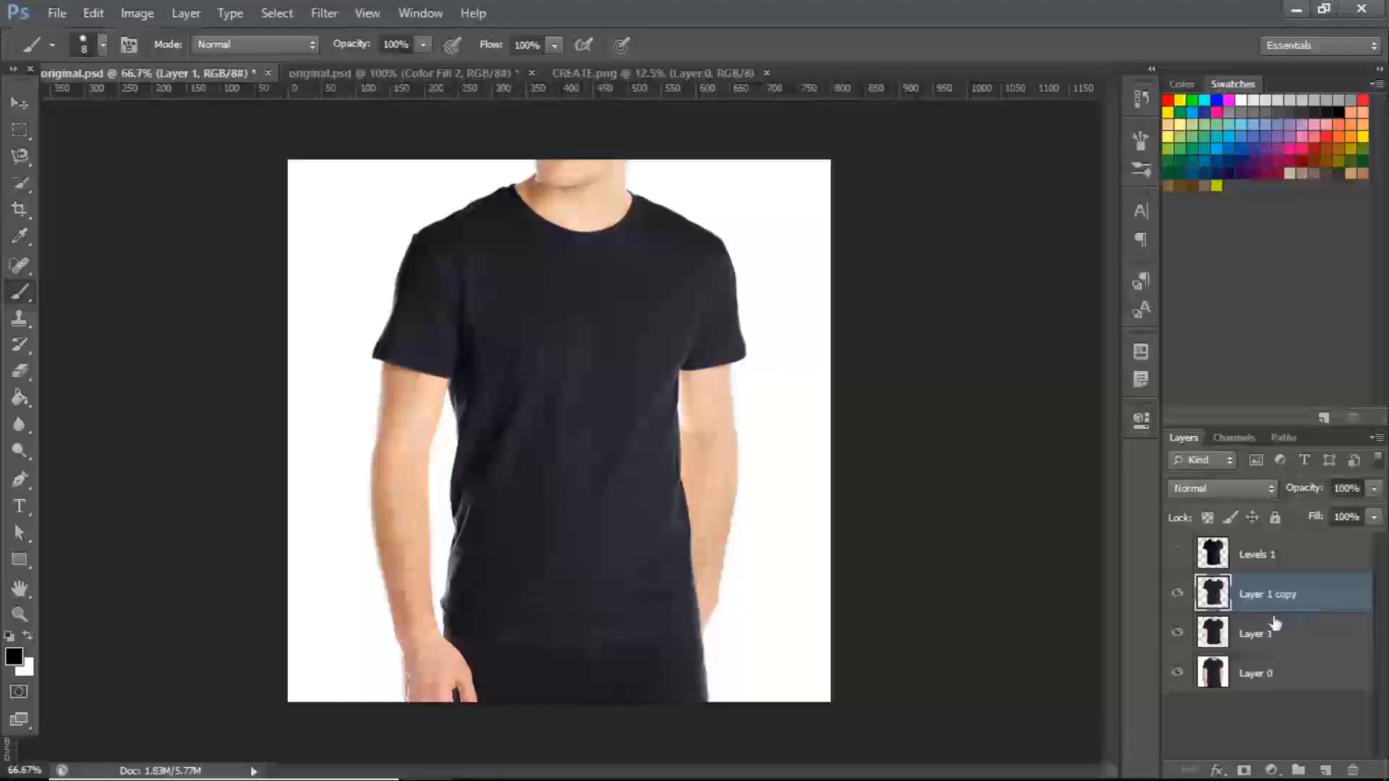
pyautogui.click(1178, 634)
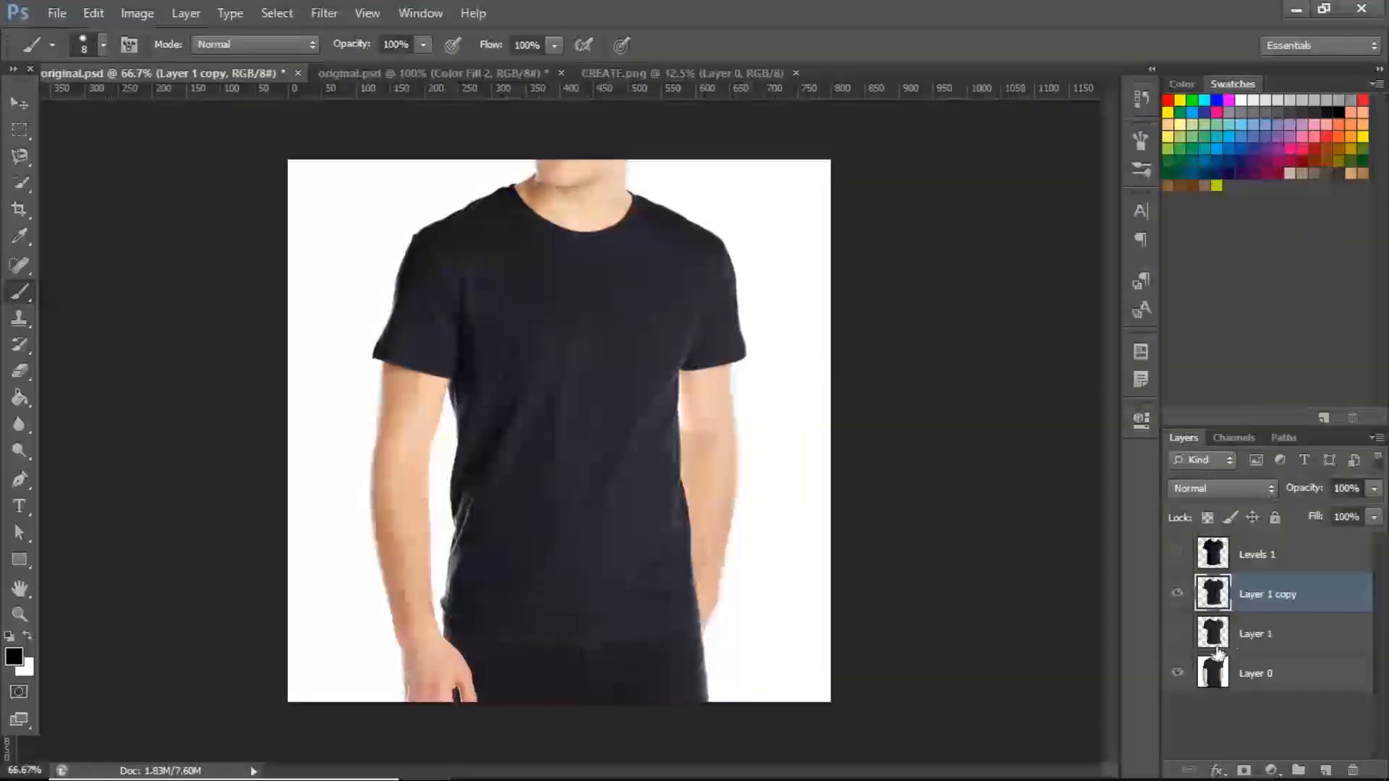
pyautogui.click(1179, 635)
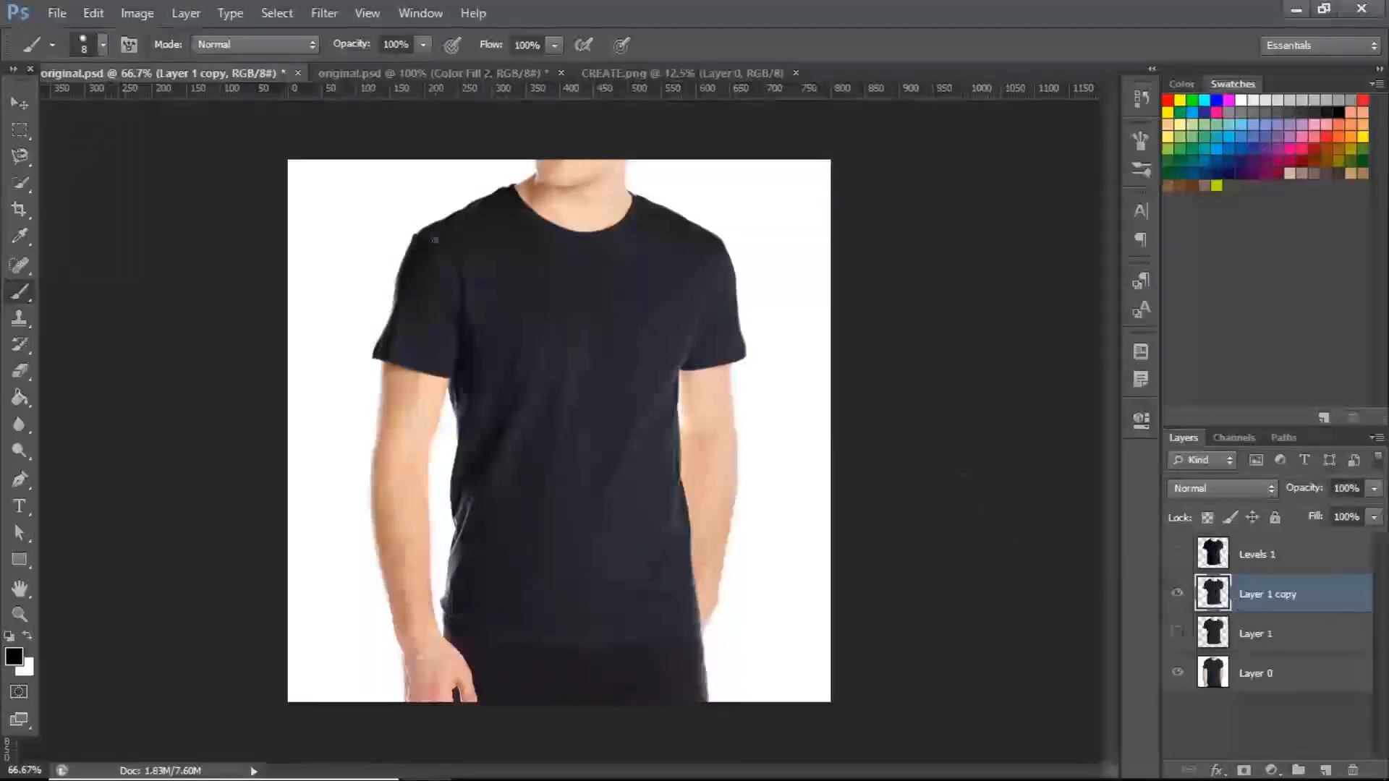
# - Bring the CREATE light bulb artwork from CREATE.png into the T-shirt document, scale it down, and place it on the shirt's chest
pyautogui.press('v')
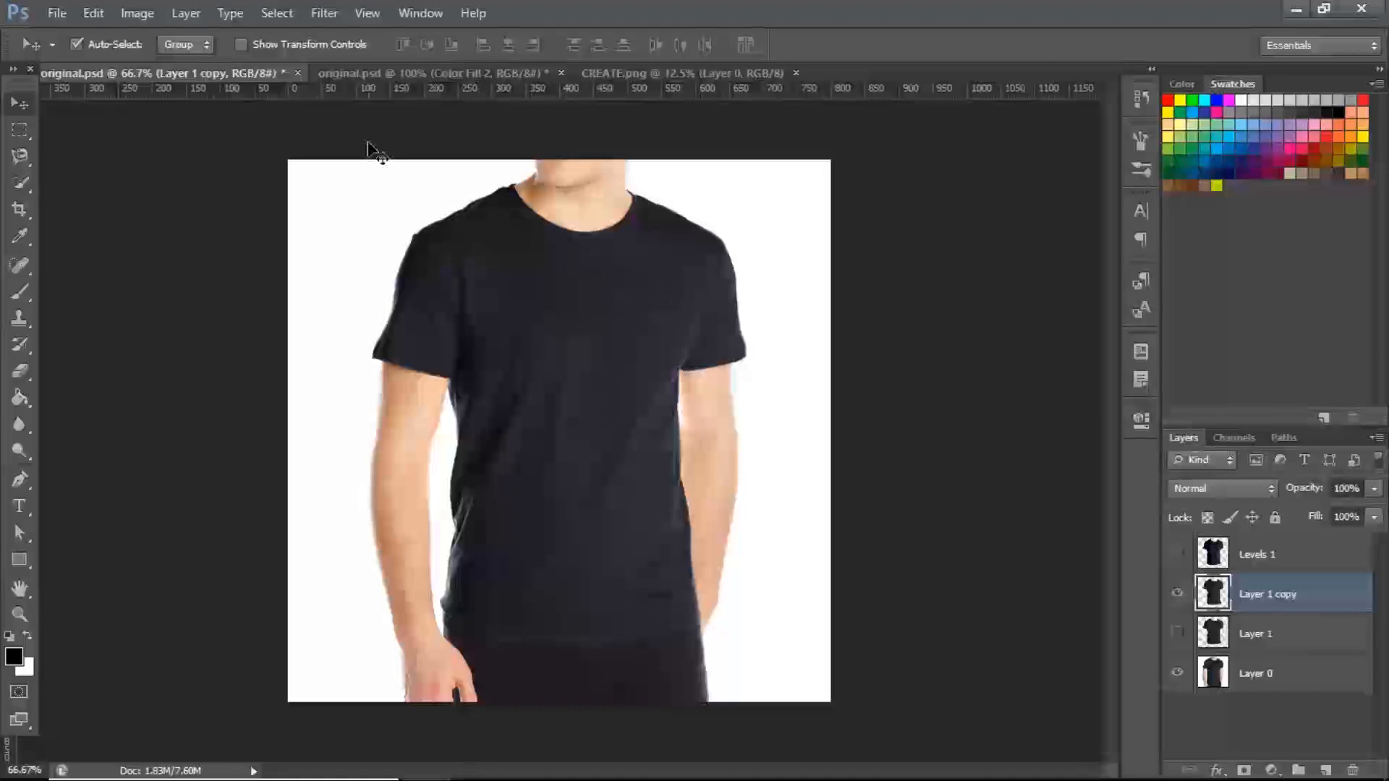
pyautogui.click(678, 74)
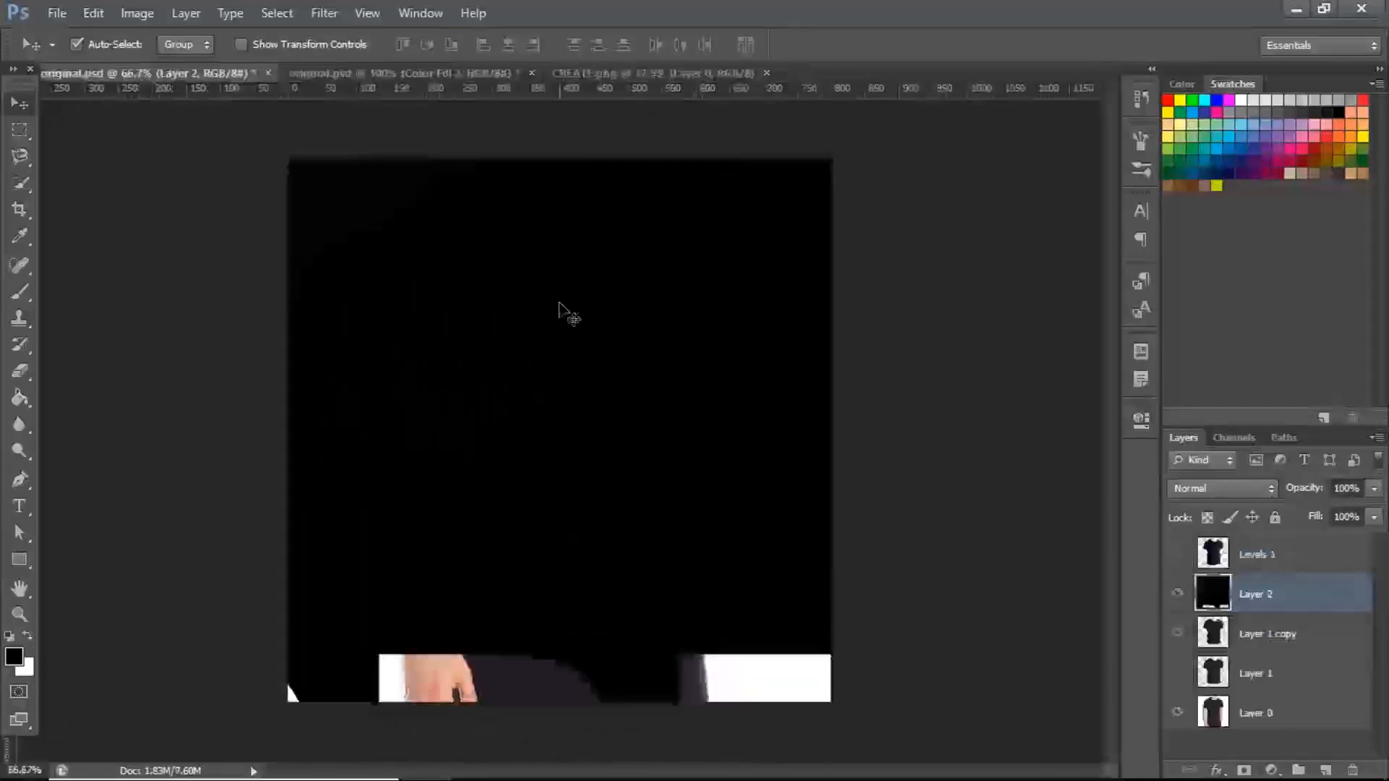
pyautogui.hotkey('ctrl', 't')
pyautogui.press('Return')
pyautogui.hotkey('ctrl', '0')
pyautogui.moveTo(598, 328); pyautogui.dragTo(586, 314)
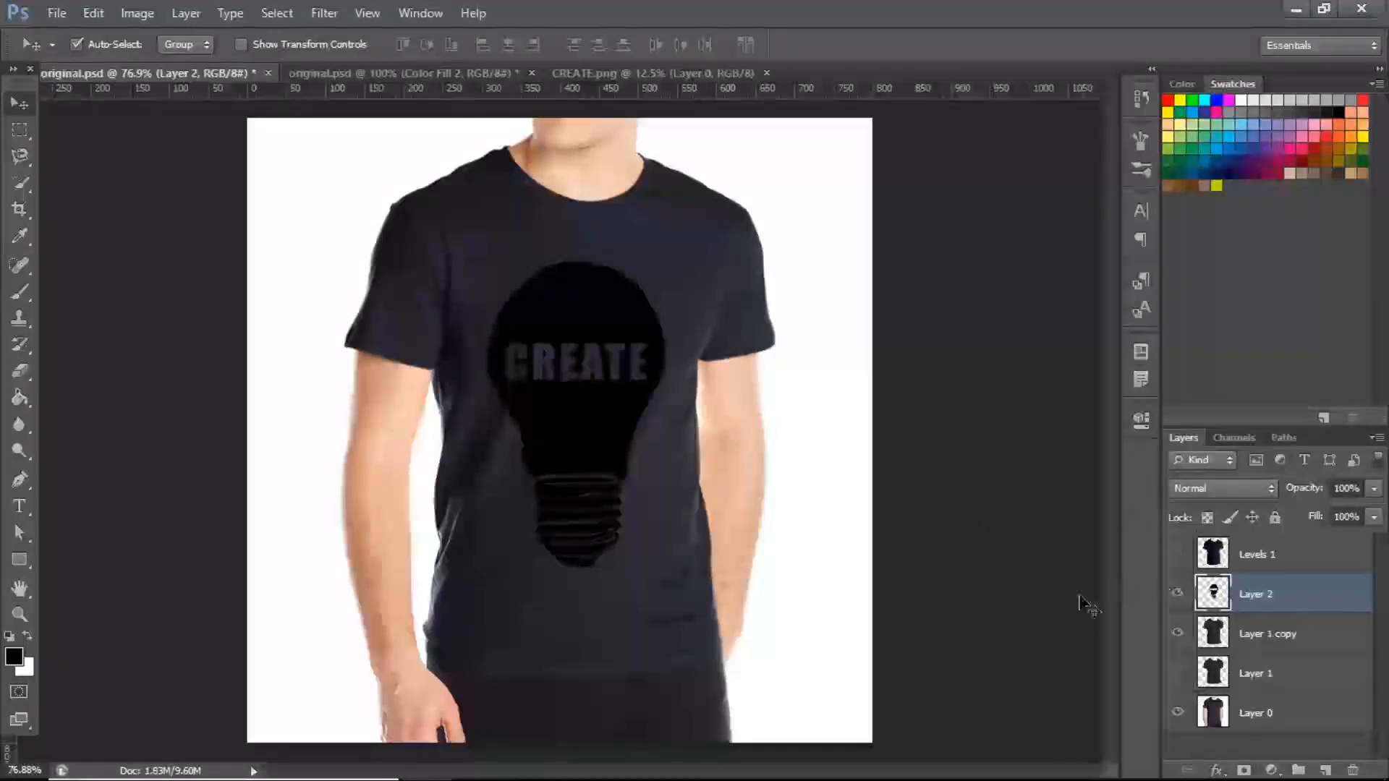
# - Rename the light bulb artwork layer as Graphic
pyautogui.doubleClick(1259, 595)
pyautogui.write('G')
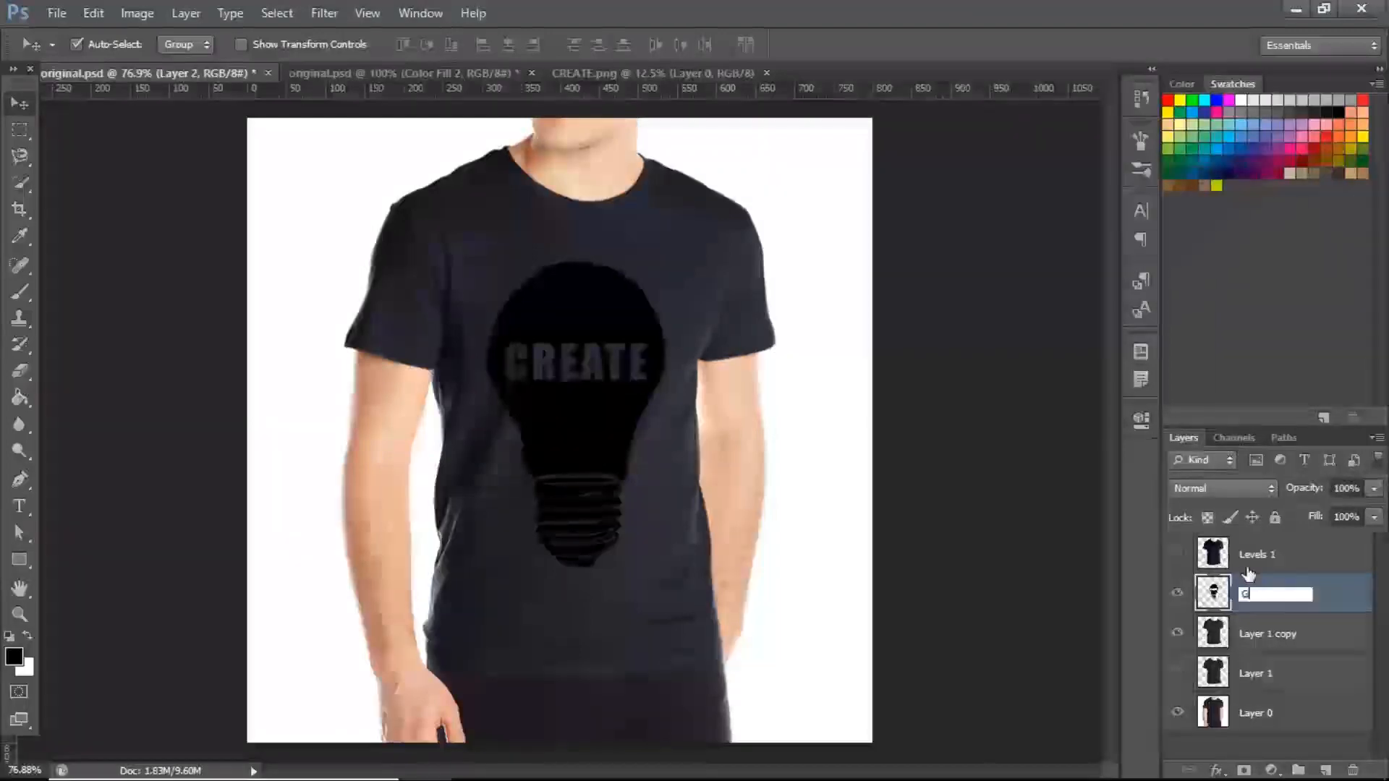
pyautogui.write('rapg')
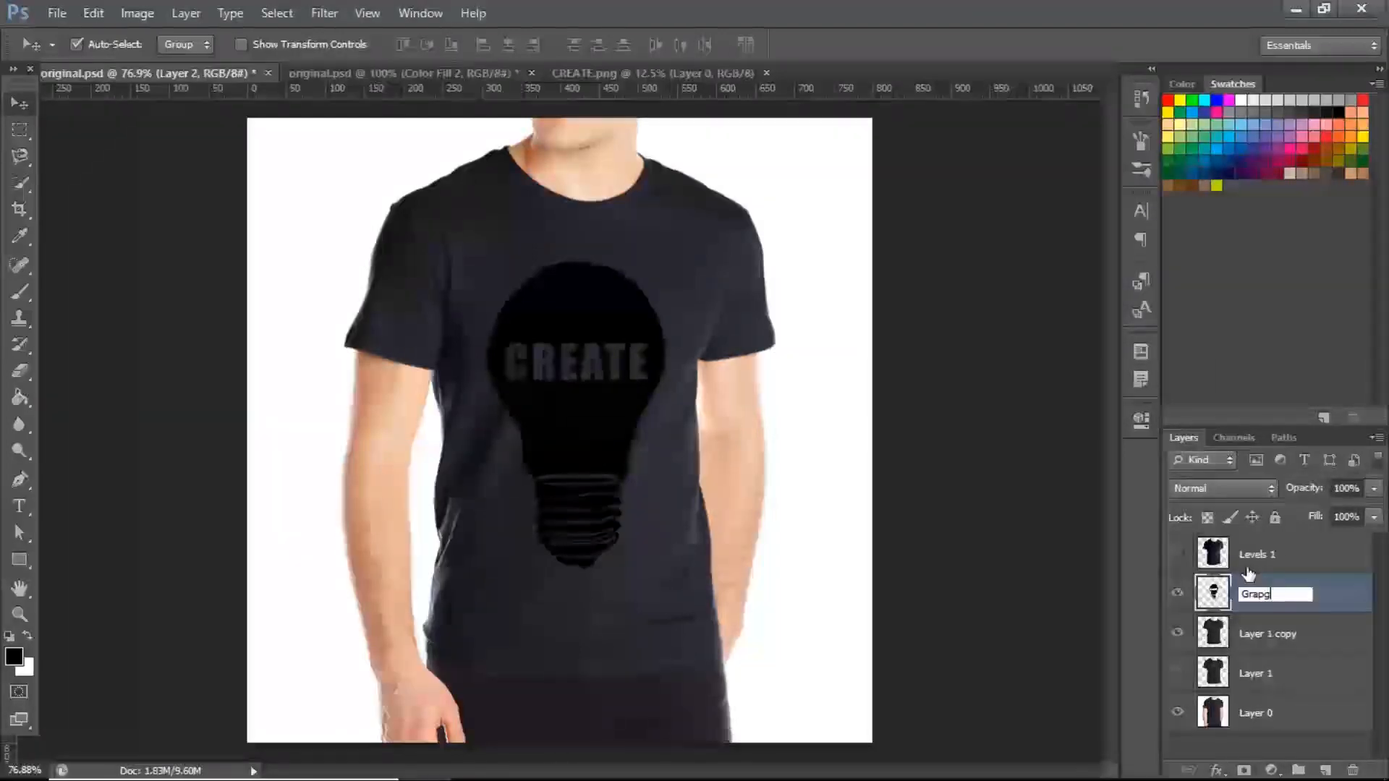
pyautogui.write('ic')
pyautogui.press('Return')
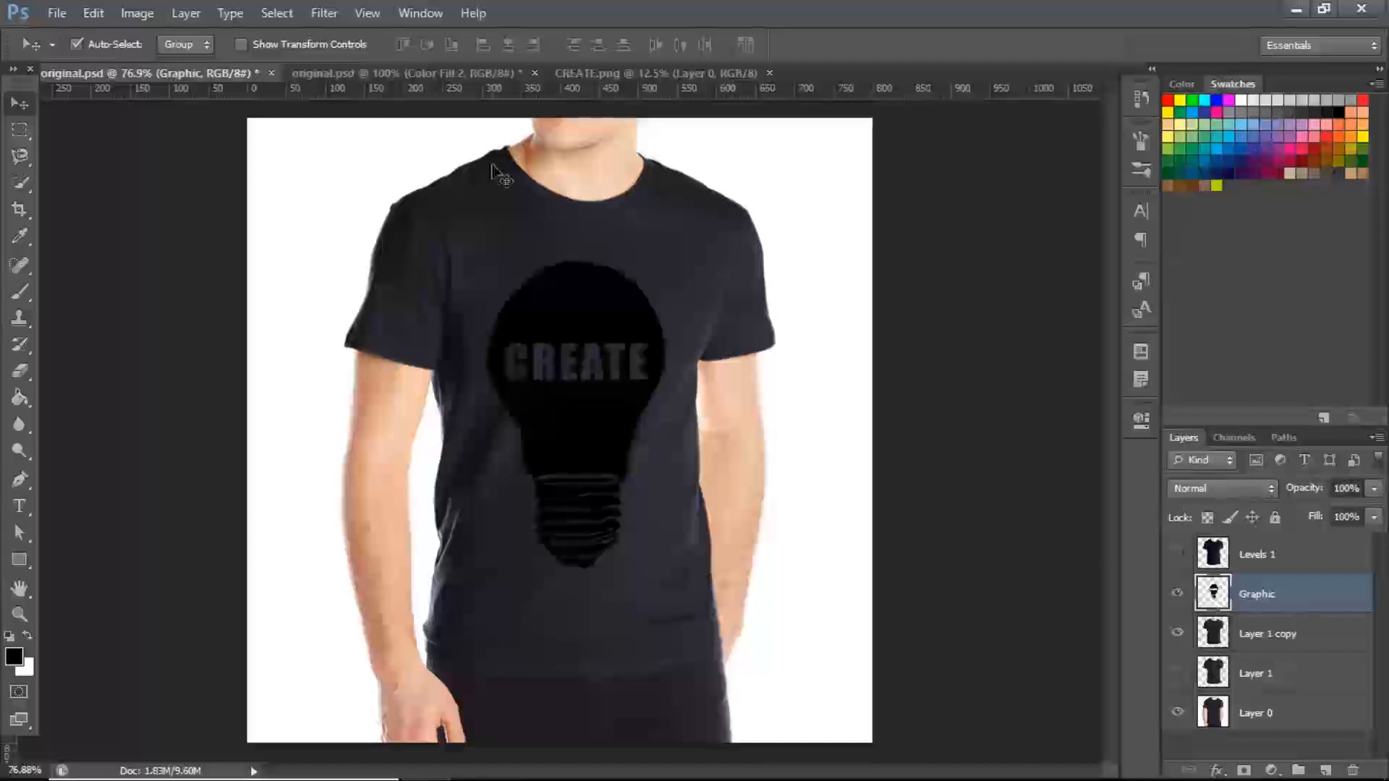
# - Apply Displace to Graphic with horizontal and vertical scale 10, Stretch To Fit and Repeat Edge Pixels, using the T-shirt displacement map from the Desktop
pyautogui.click(366, 16)
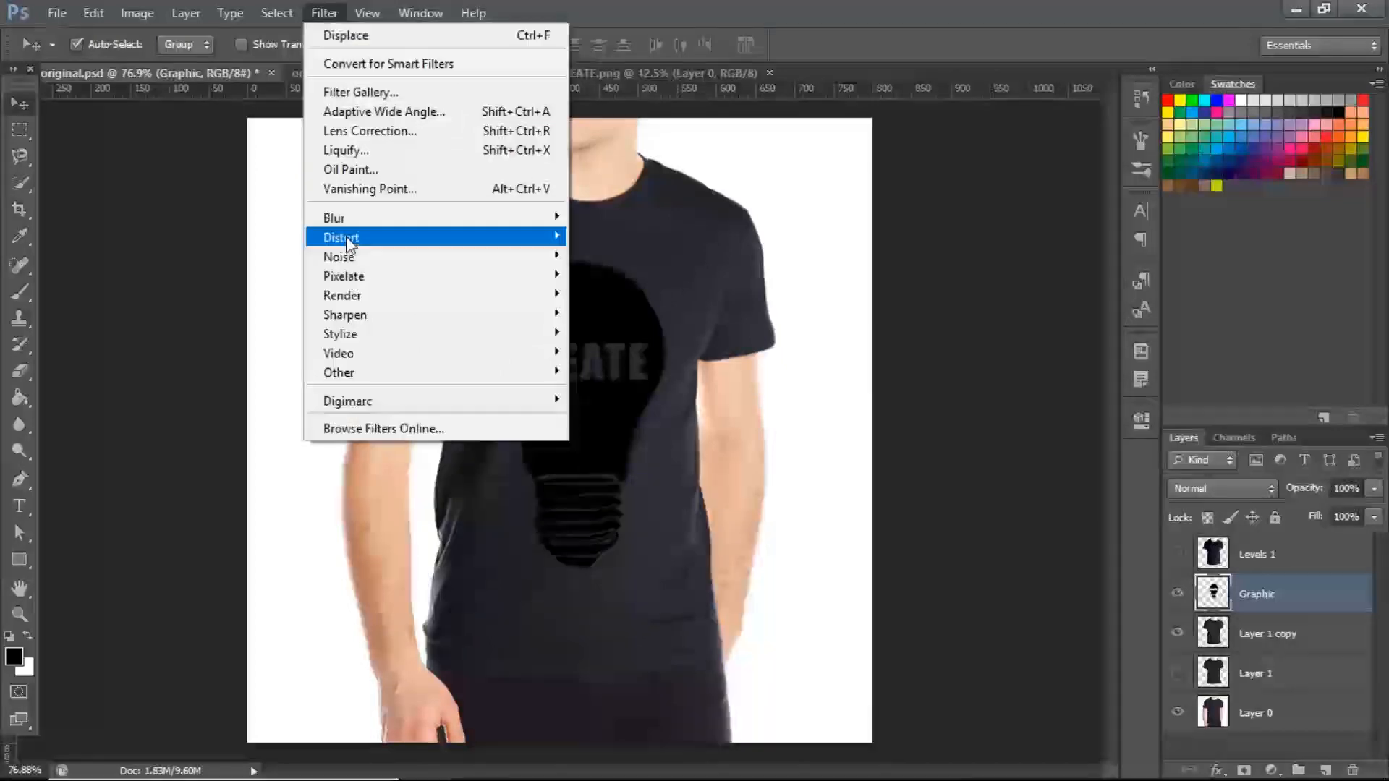
pyautogui.moveTo(367, 239)
pyautogui.click(649, 248)
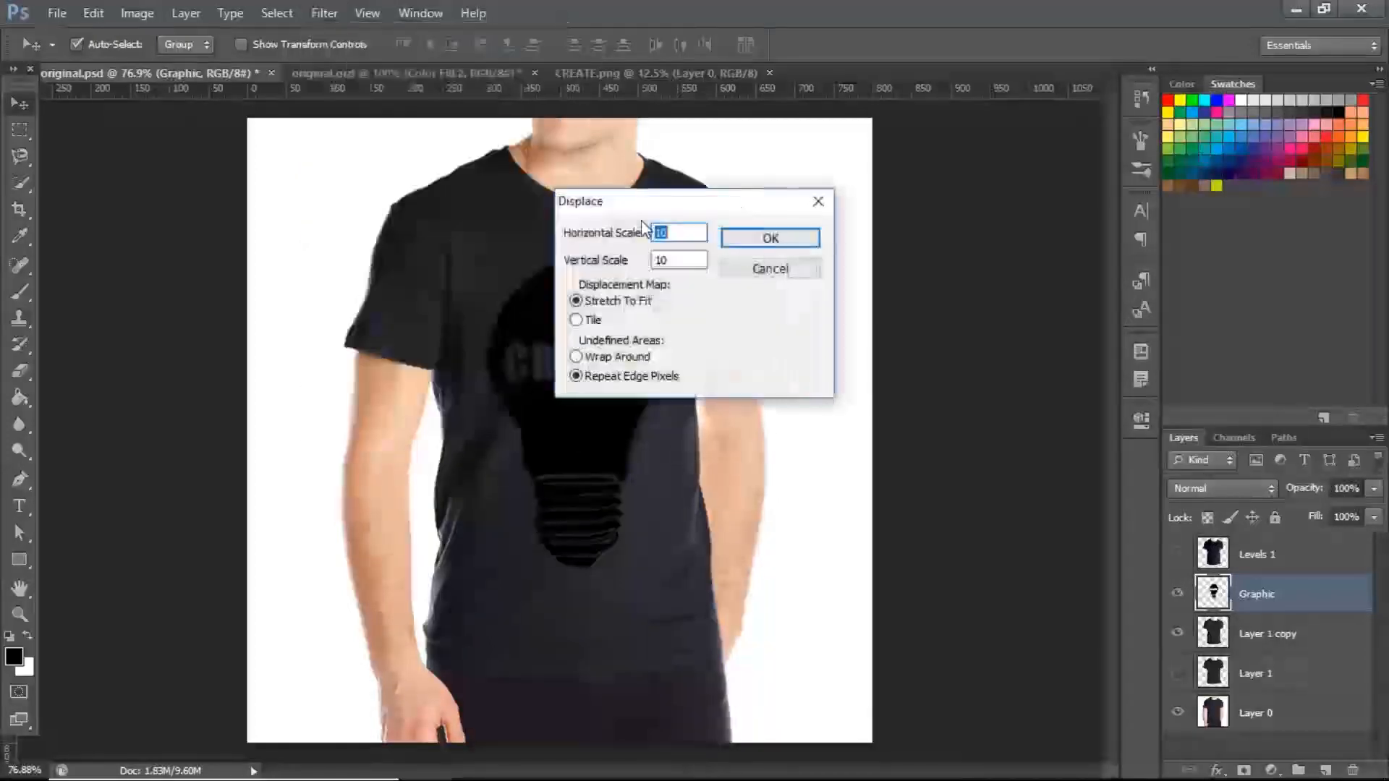
pyautogui.click(788, 239)
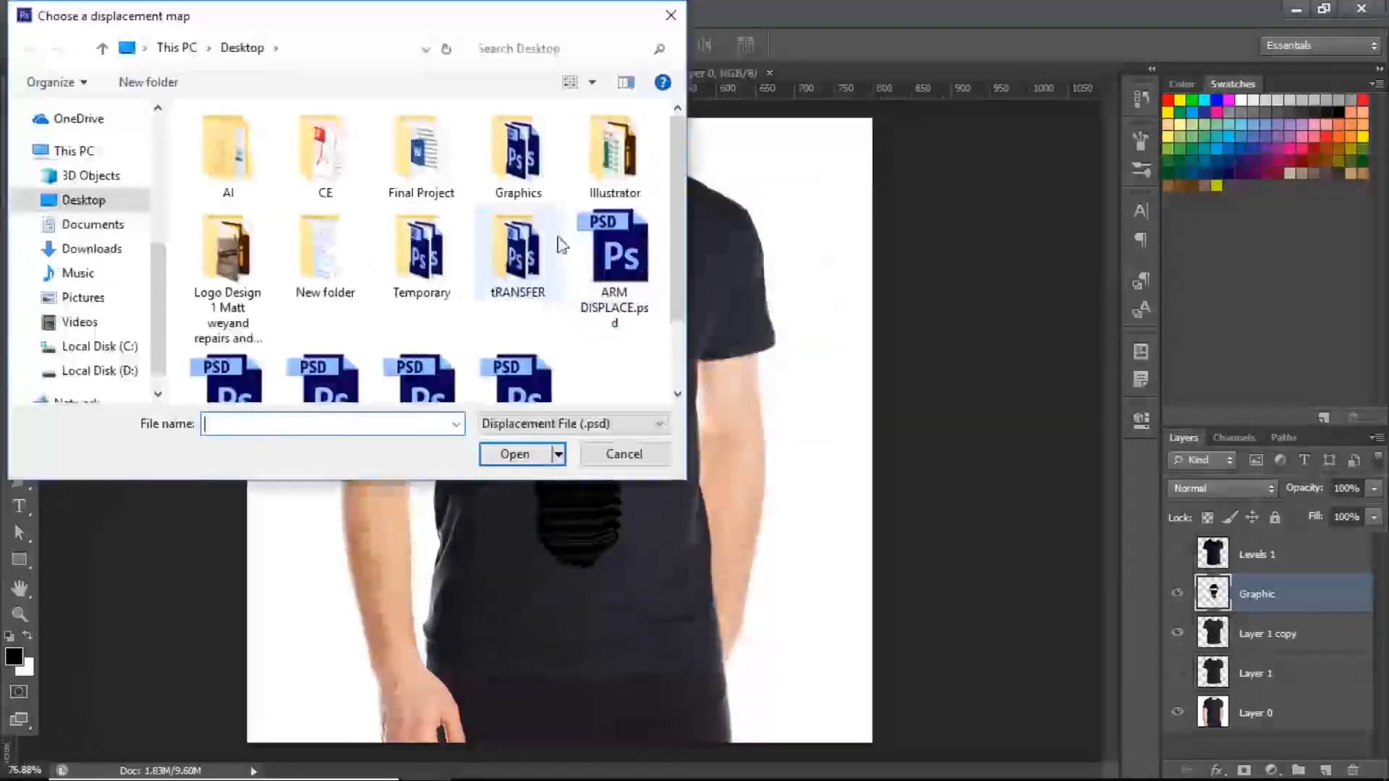
pyautogui.moveTo(672, 205); pyautogui.dragTo(675, 289)
pyautogui.click(427, 336)
pyautogui.click(510, 455)
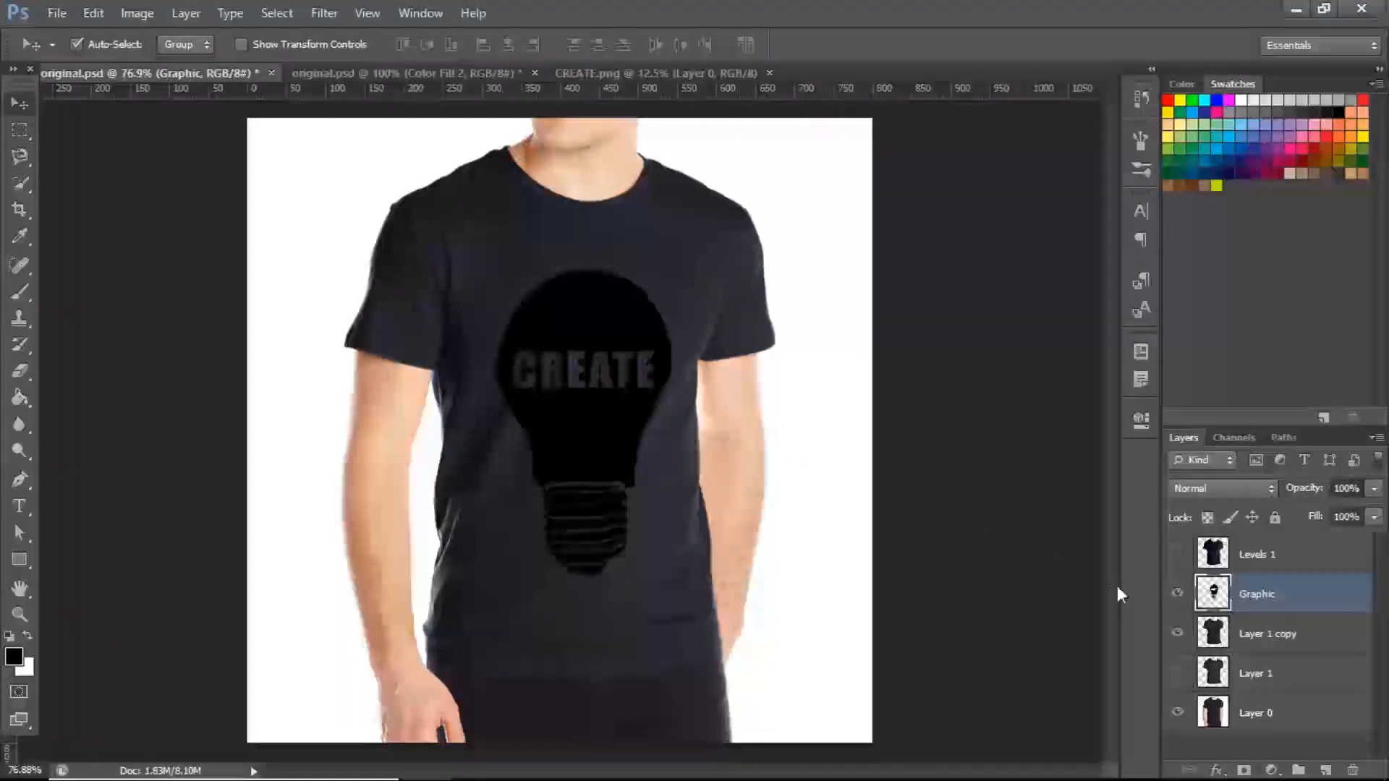
# - Split the Graphic layer's Underlying Layer black Blend If slider to 0 / 52 and inspect the blended artwork up close
pyautogui.doubleClick(1317, 611)
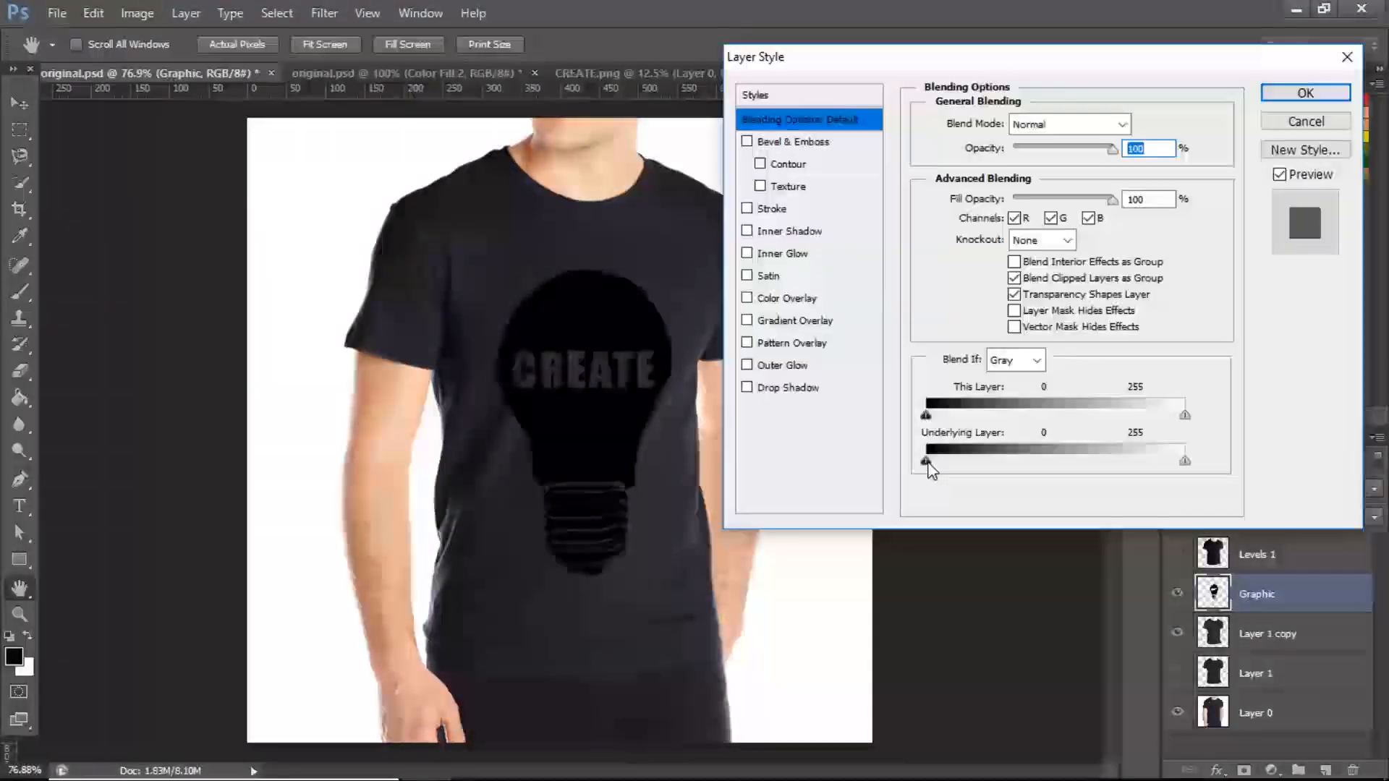
pyautogui.moveTo(929, 467); pyautogui.dragTo(982, 472)
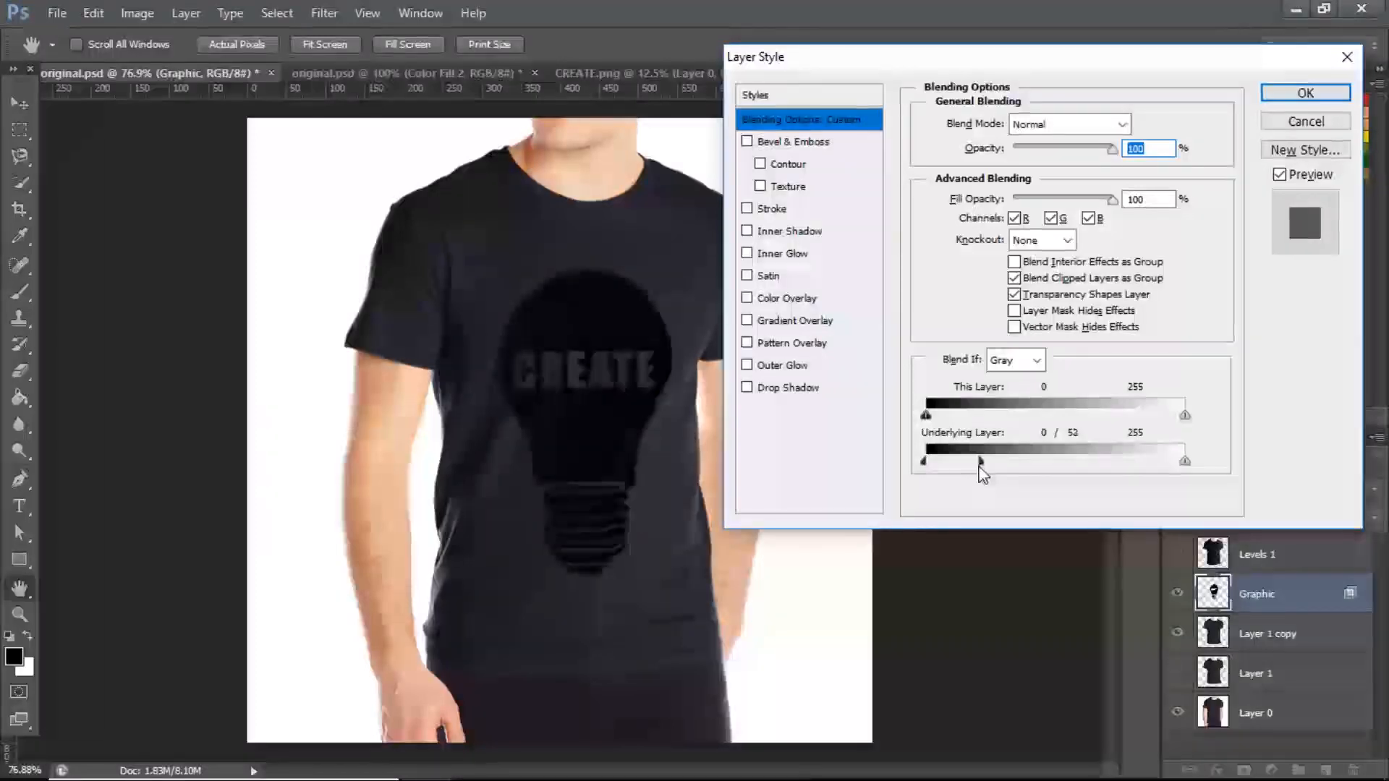
pyautogui.click(1274, 94)
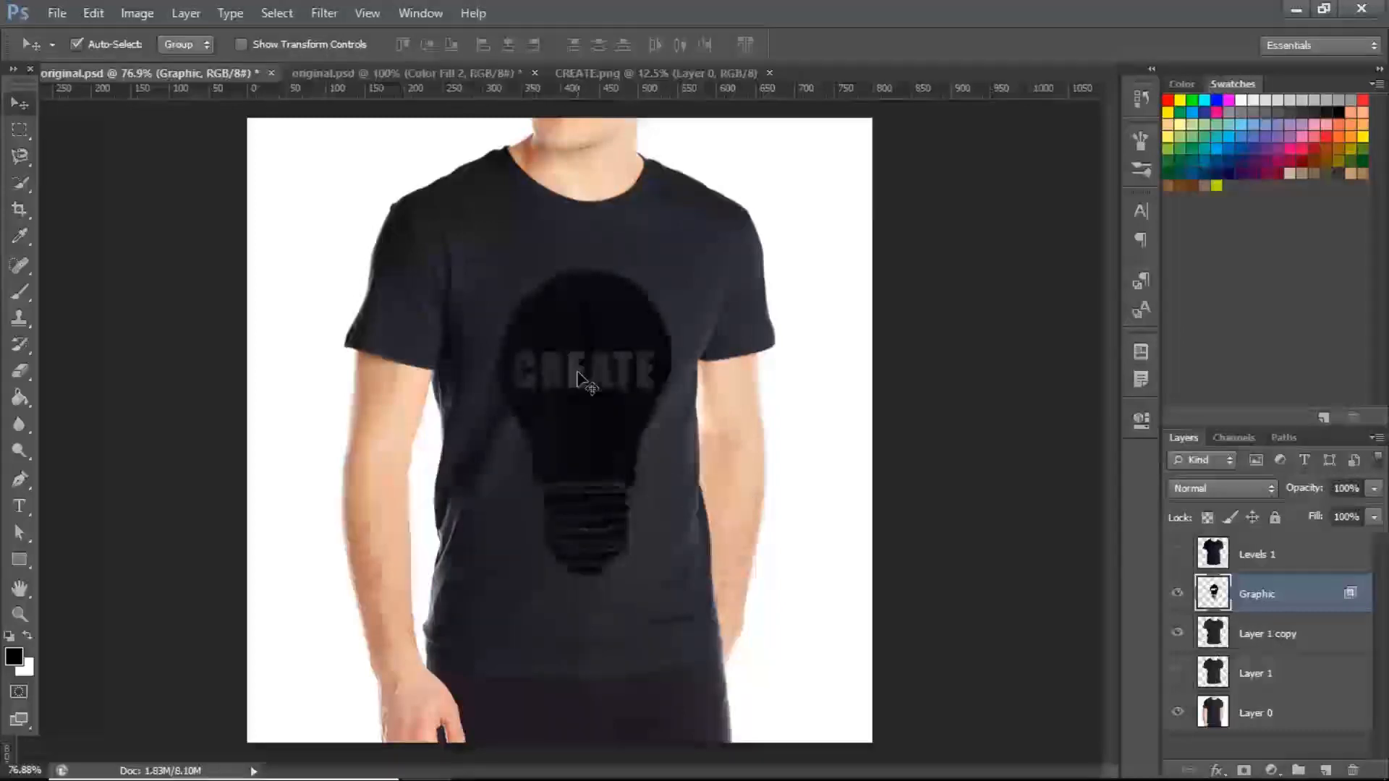
pyautogui.hotkey('ctrl', '+')
pyautogui.hotkey('ctrl', '+')
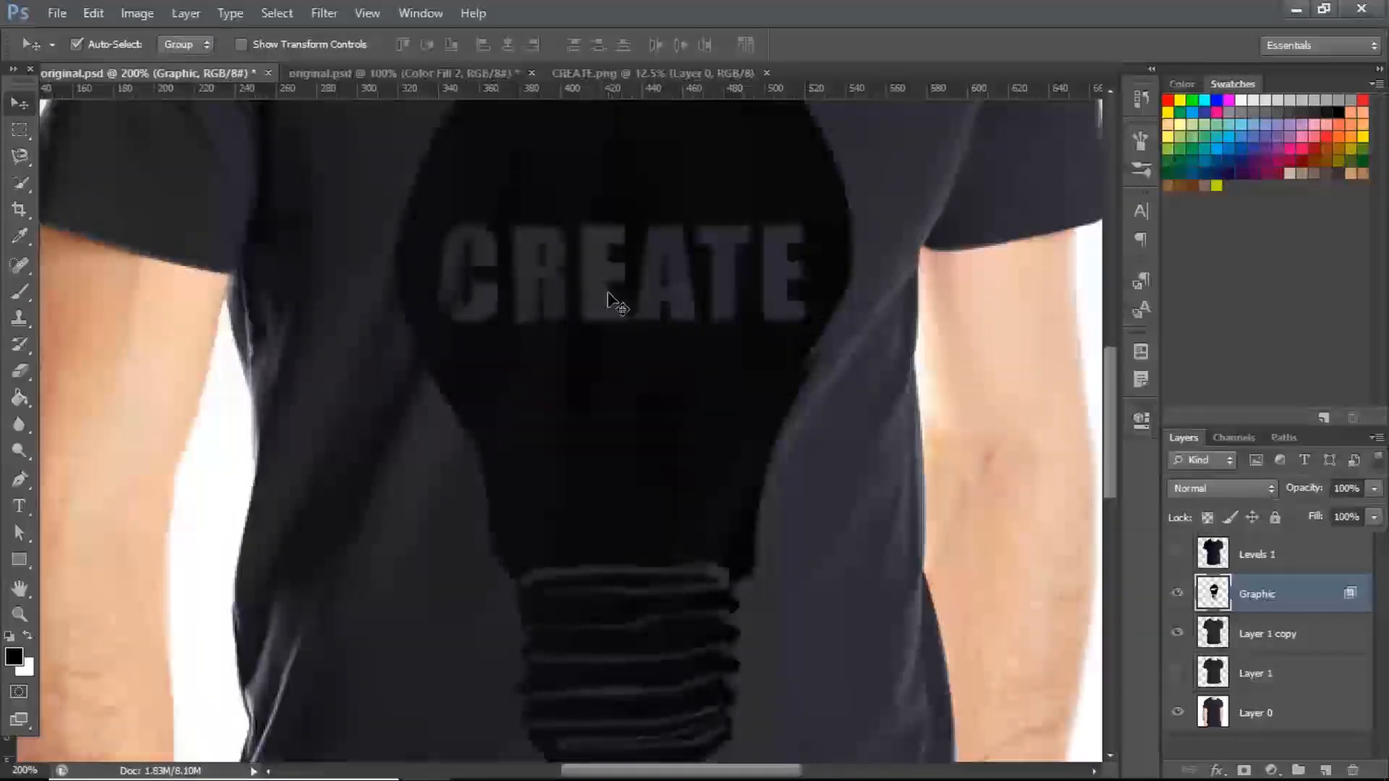
pyautogui.hotkey('ctrl', '-')
pyautogui.hotkey('ctrl', '-')
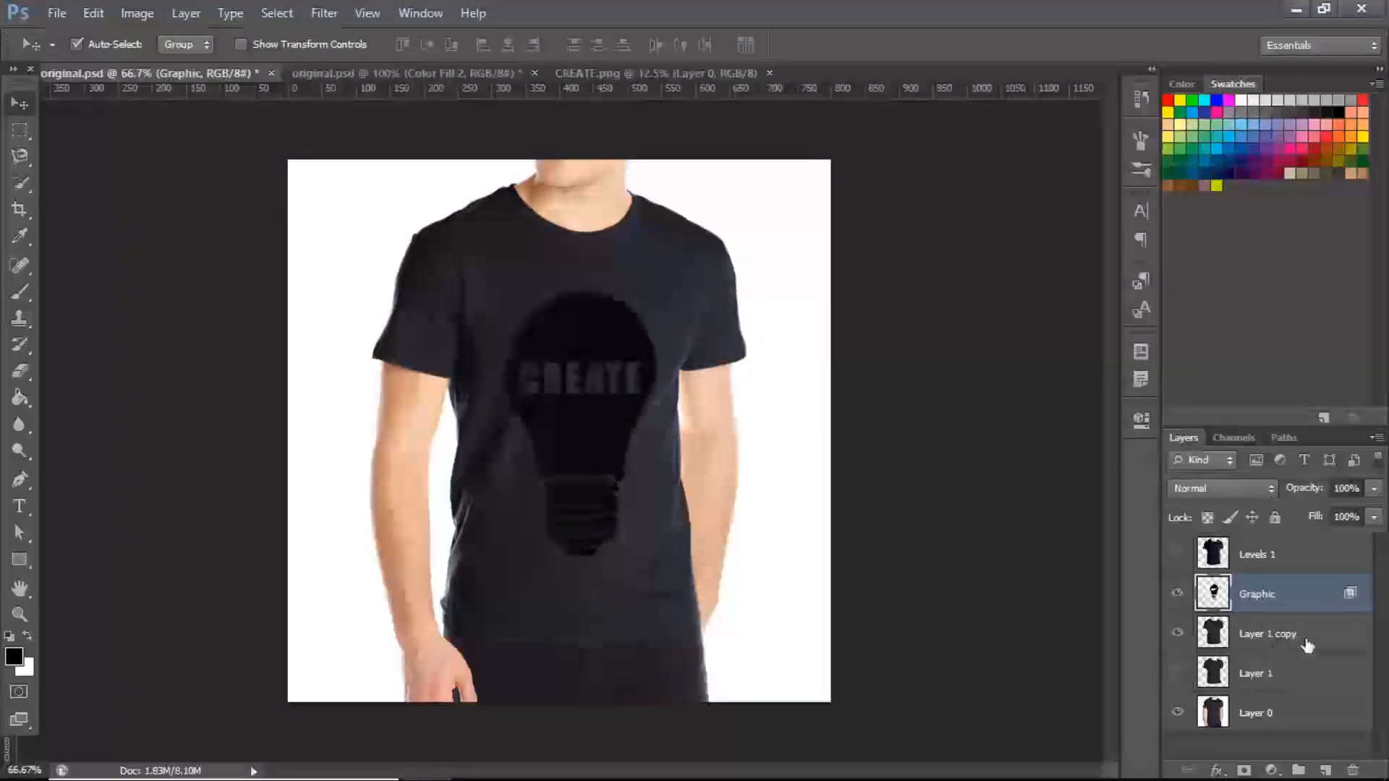
# - Add a Solid Color fill layer with colour 883a3a above Layer 1 copy and clip it to that shirt layer
pyautogui.click(1259, 637)
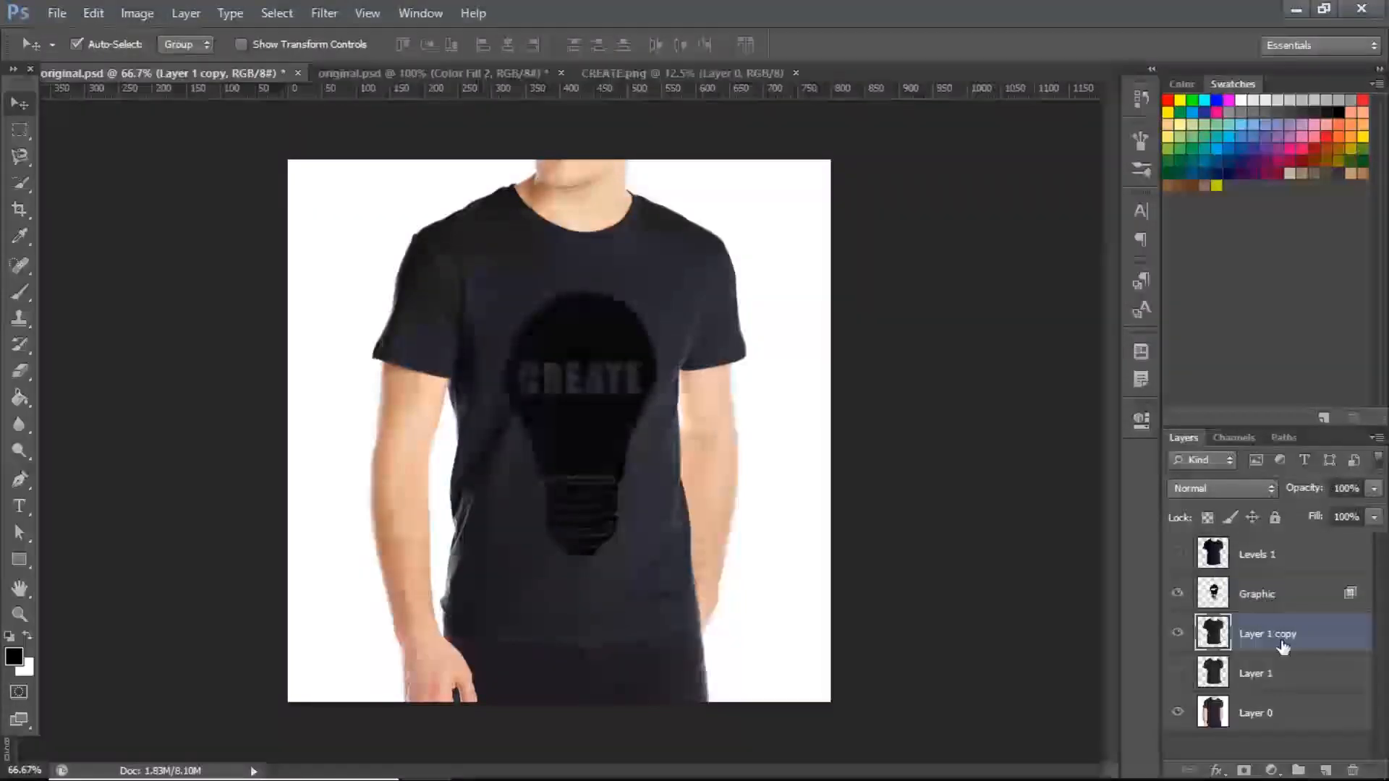
pyautogui.click(1299, 771)
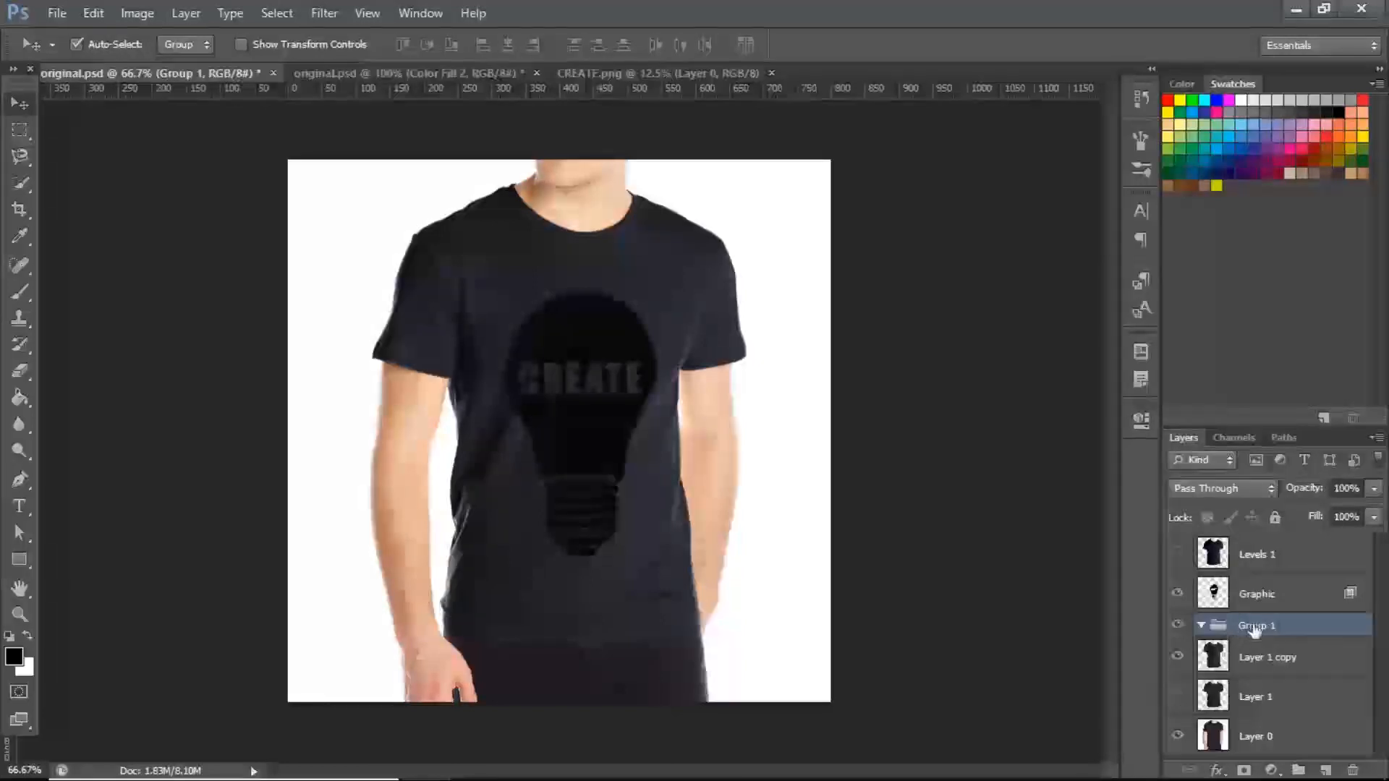
pyautogui.click(1272, 771)
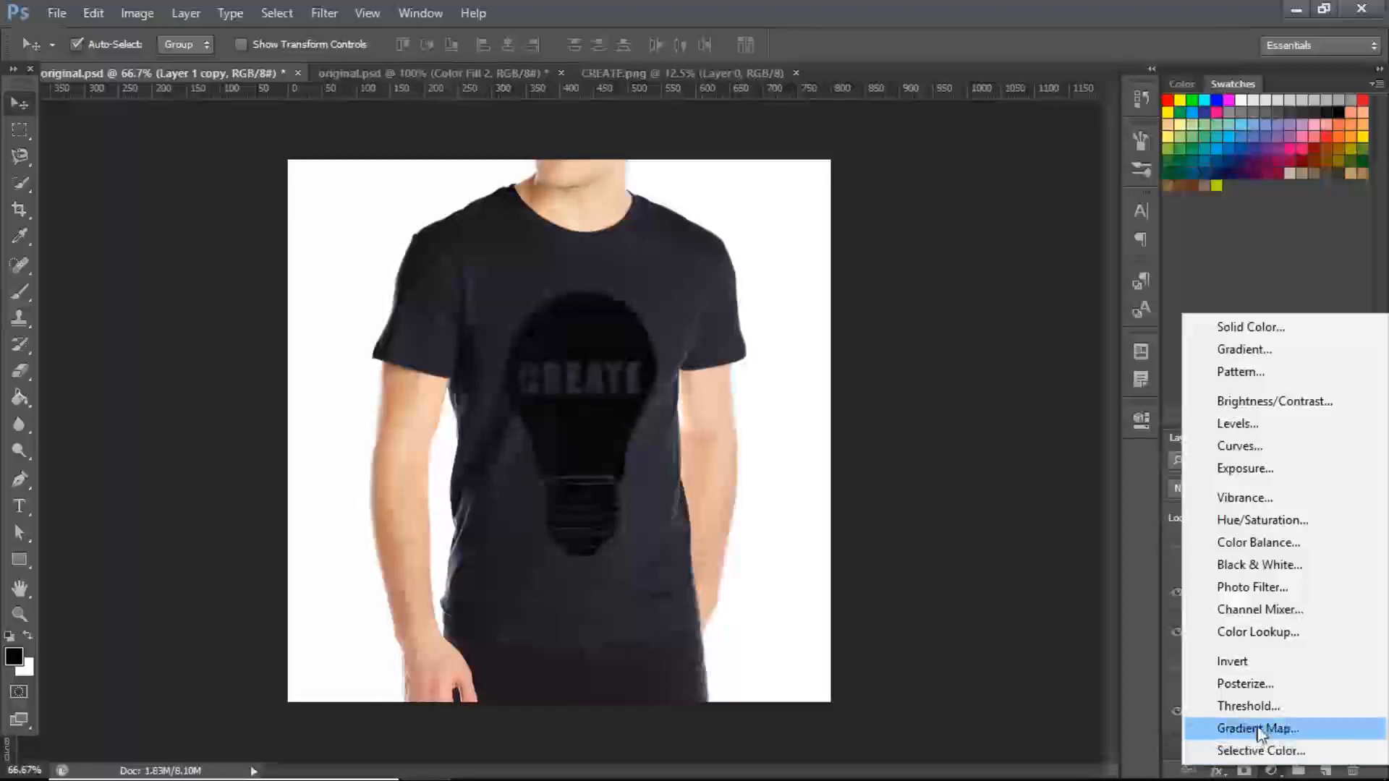
pyautogui.click(1284, 333)
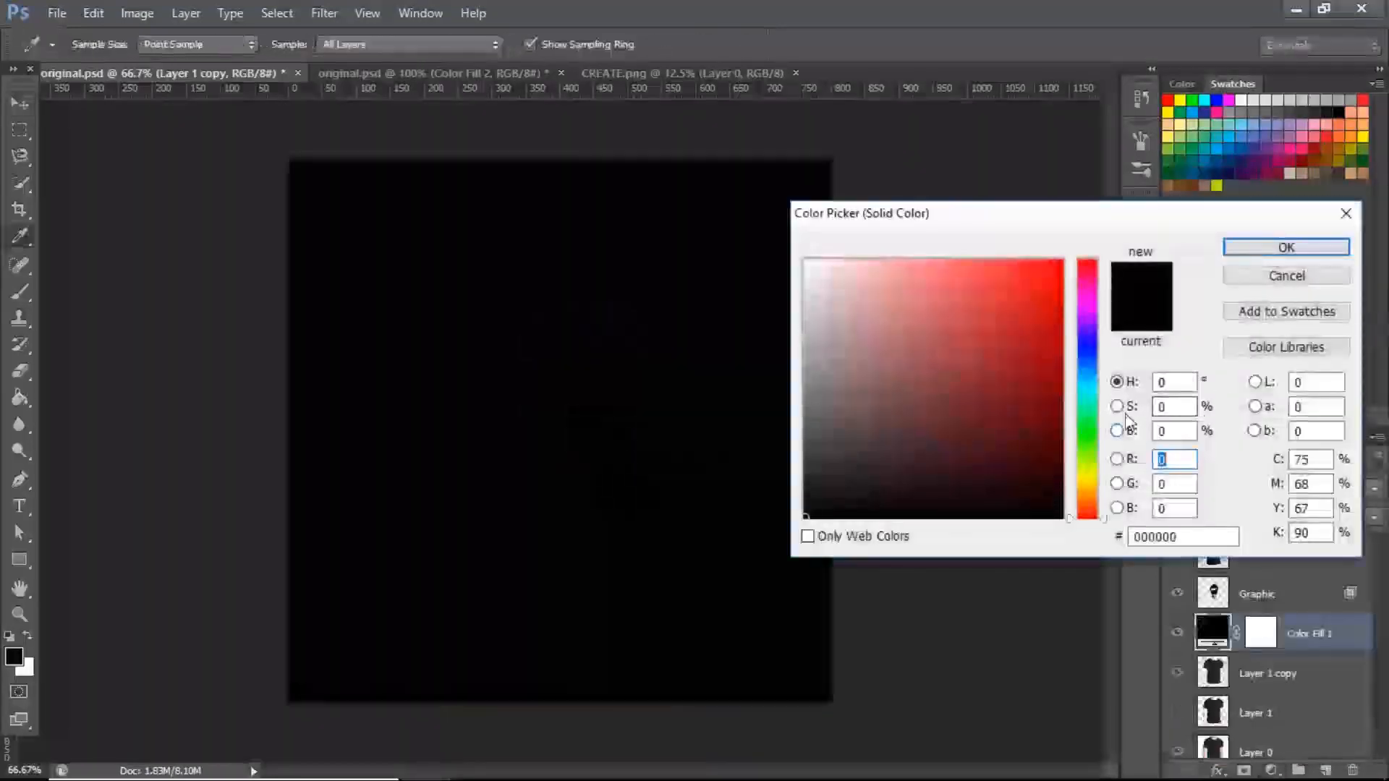
pyautogui.click(928, 370)
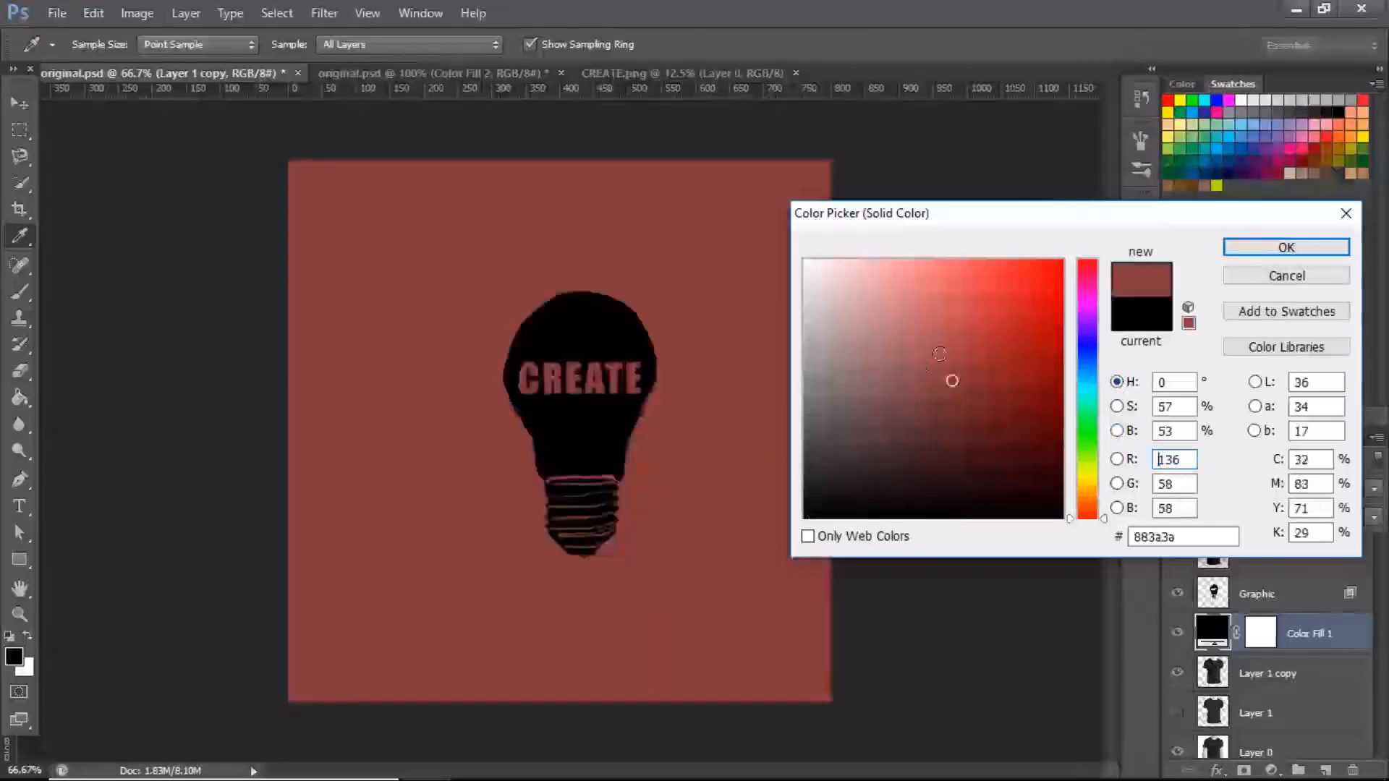
pyautogui.click(1286, 248)
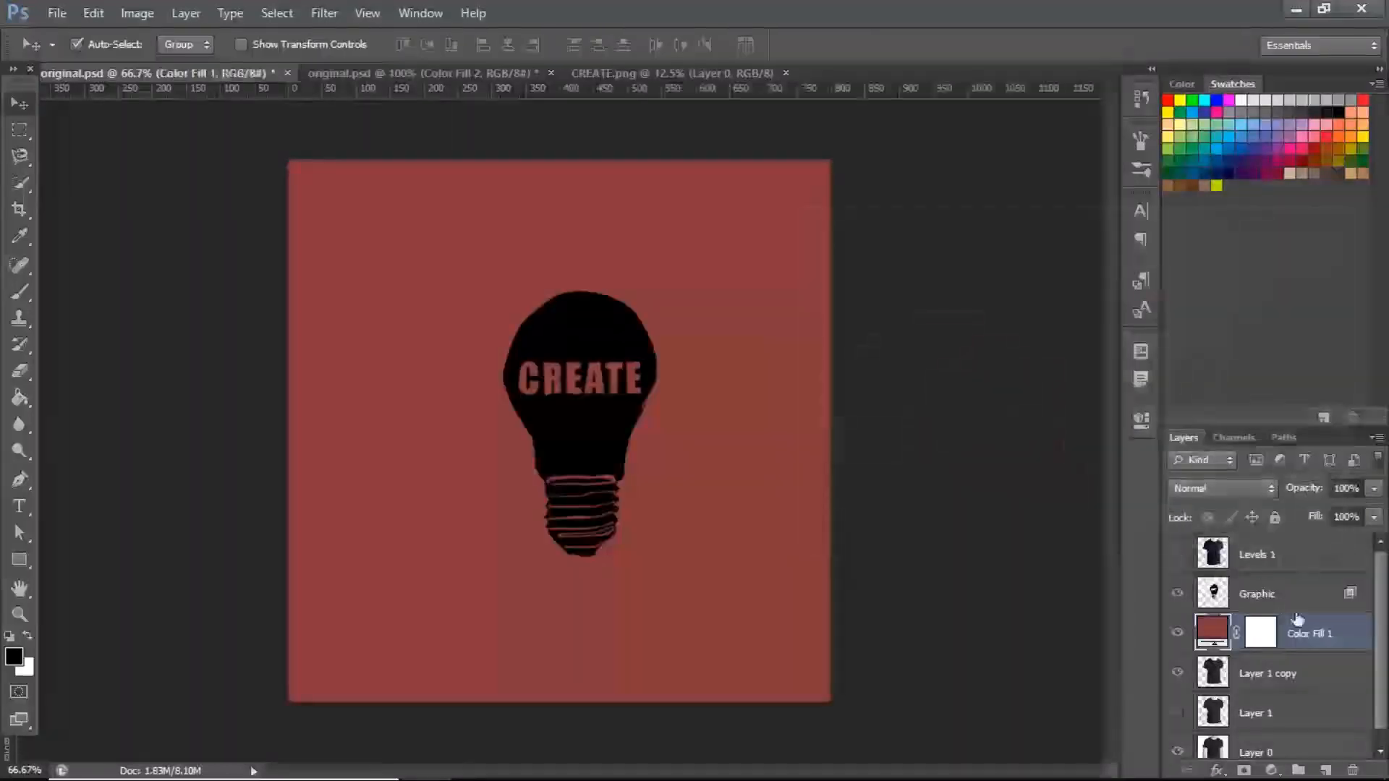
pyautogui.keyDown('alt'); pyautogui.click(1235, 651); pyautogui.keyUp('alt')
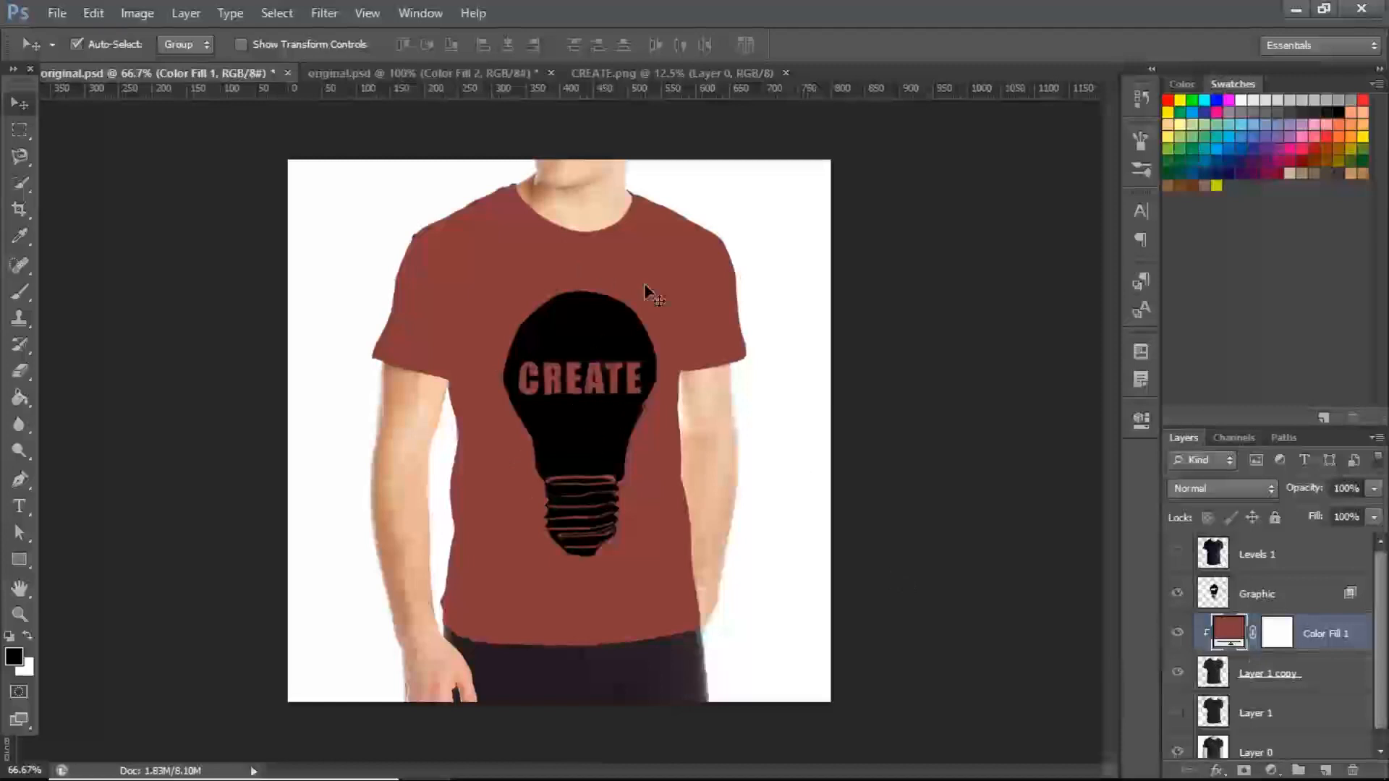
# - Set Color Fill 1's blend mode to Soft Light and change its colour to 806d6d
pyautogui.click(1199, 490)
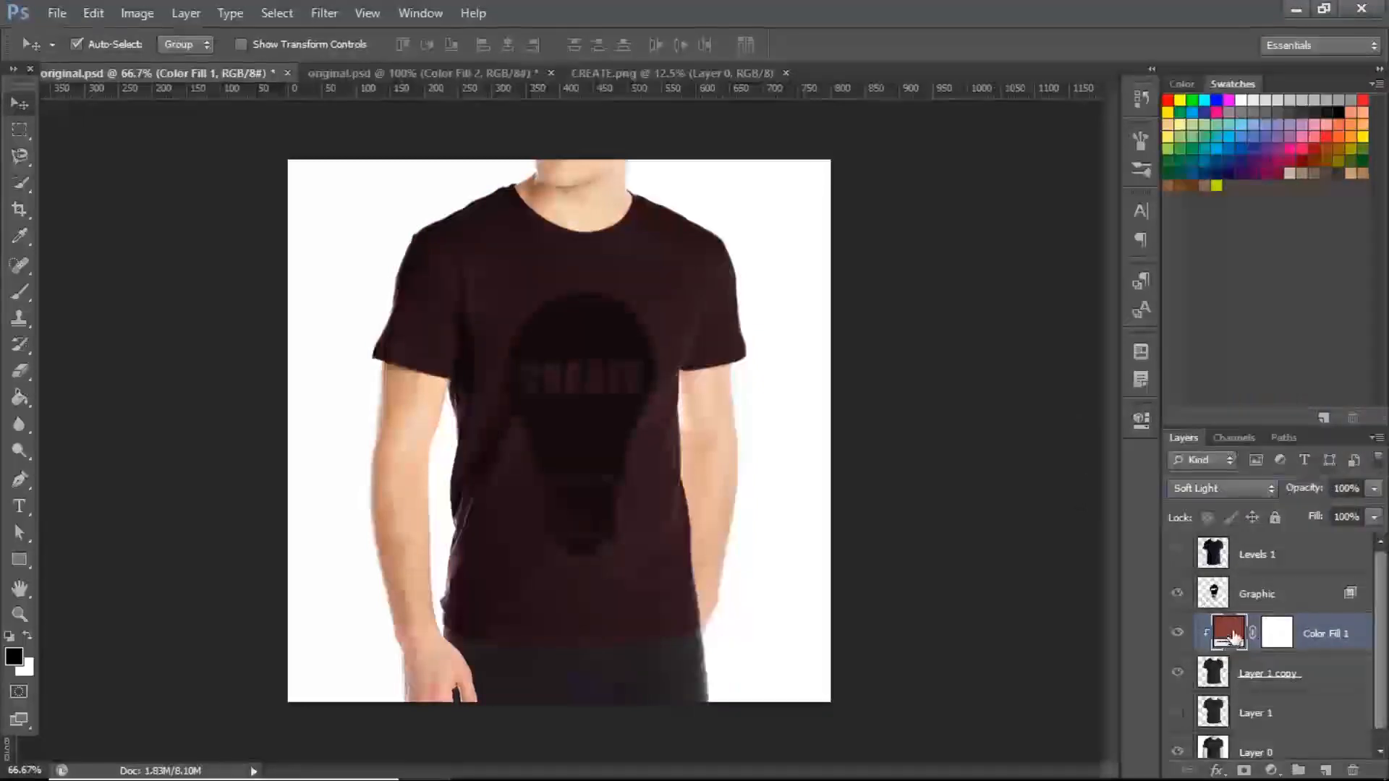
pyautogui.doubleClick(1232, 635)
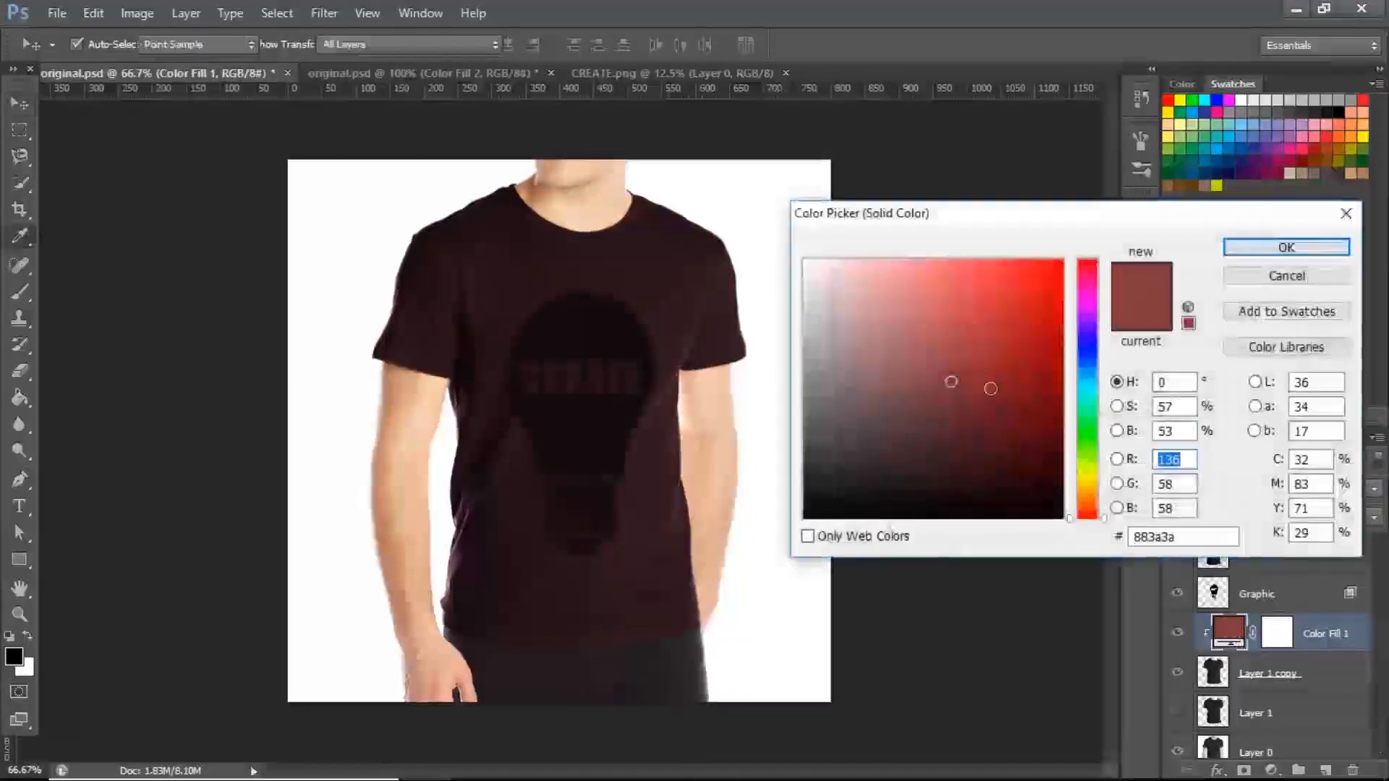
pyautogui.click(812, 276)
pyautogui.click(812, 282)
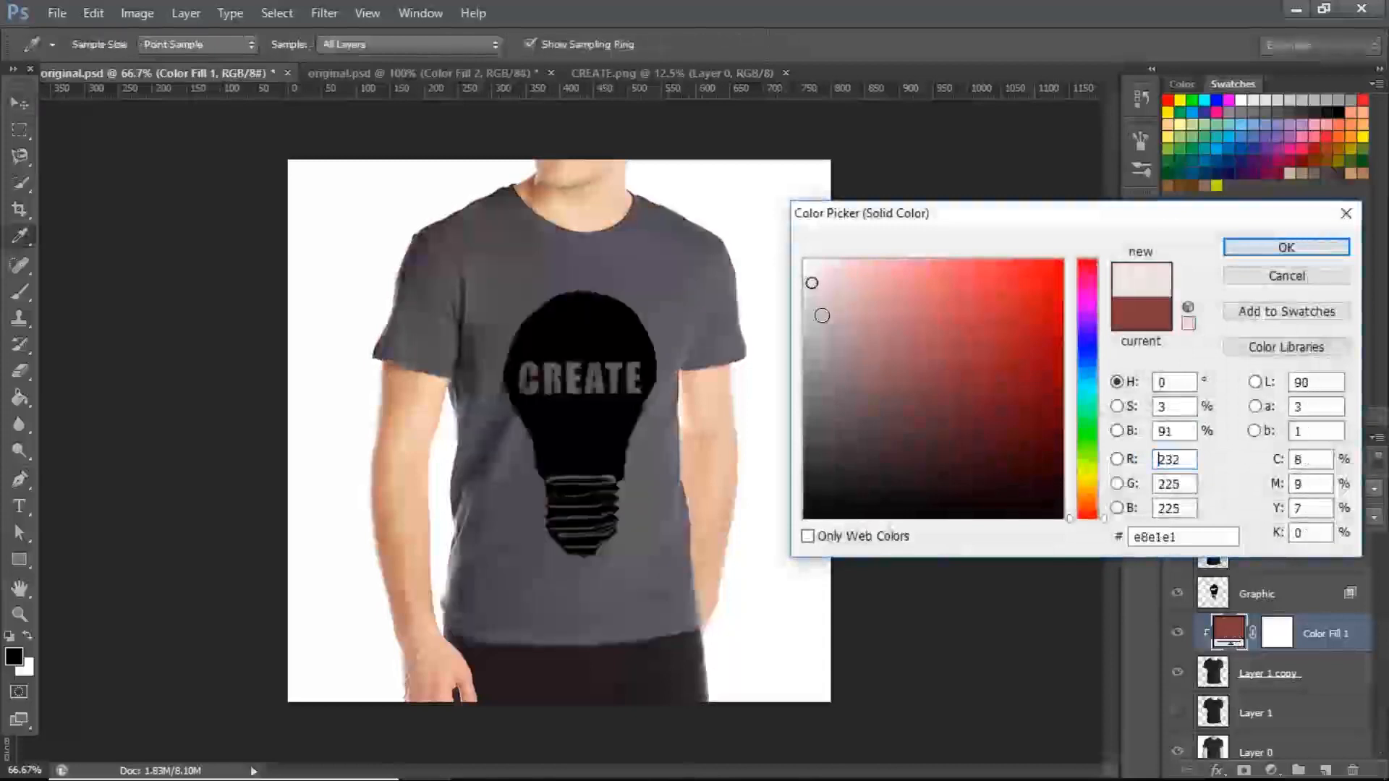
pyautogui.click(843, 389)
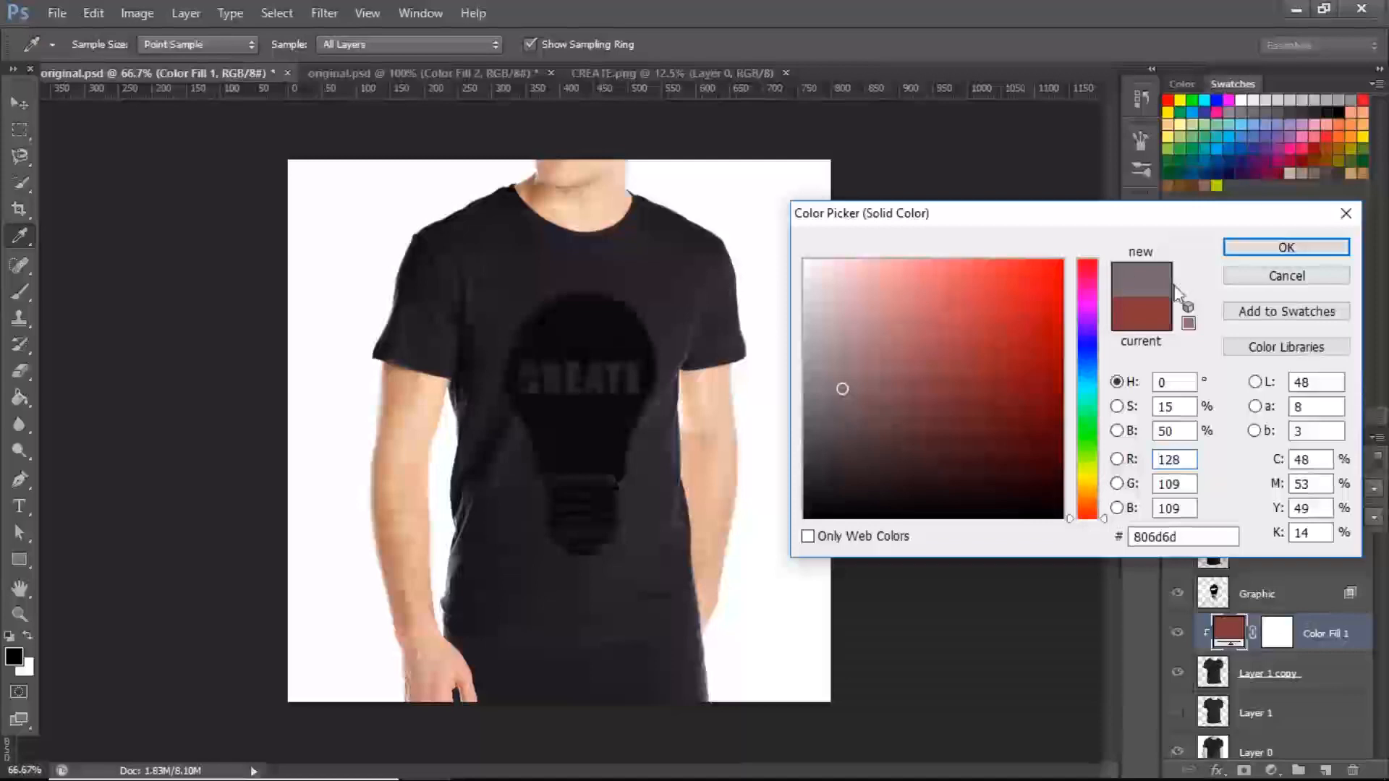
pyautogui.click(1251, 253)
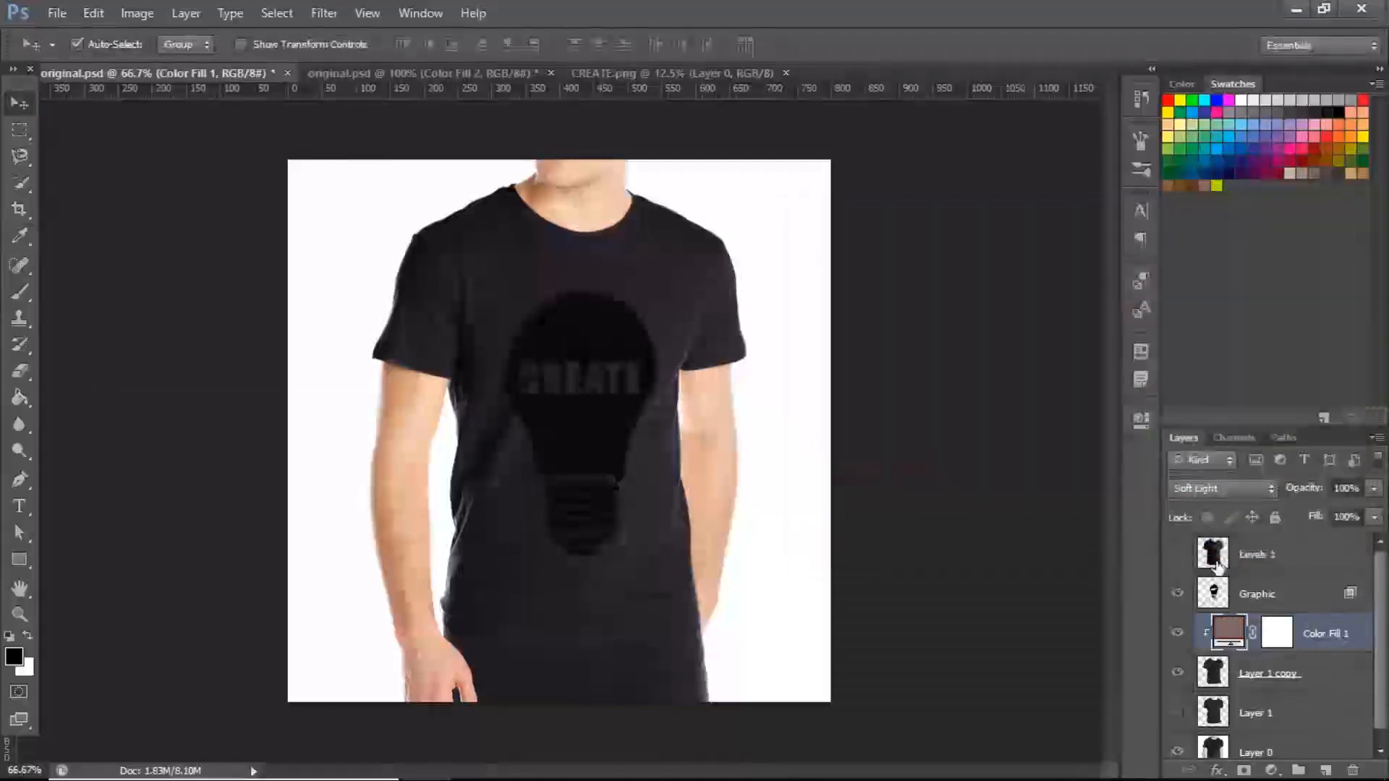
# - Add a Solid Color fill layer with colour 961e1e above Layer 1 and clip it to Layer 1
pyautogui.scroll(-1, 1375, 650)
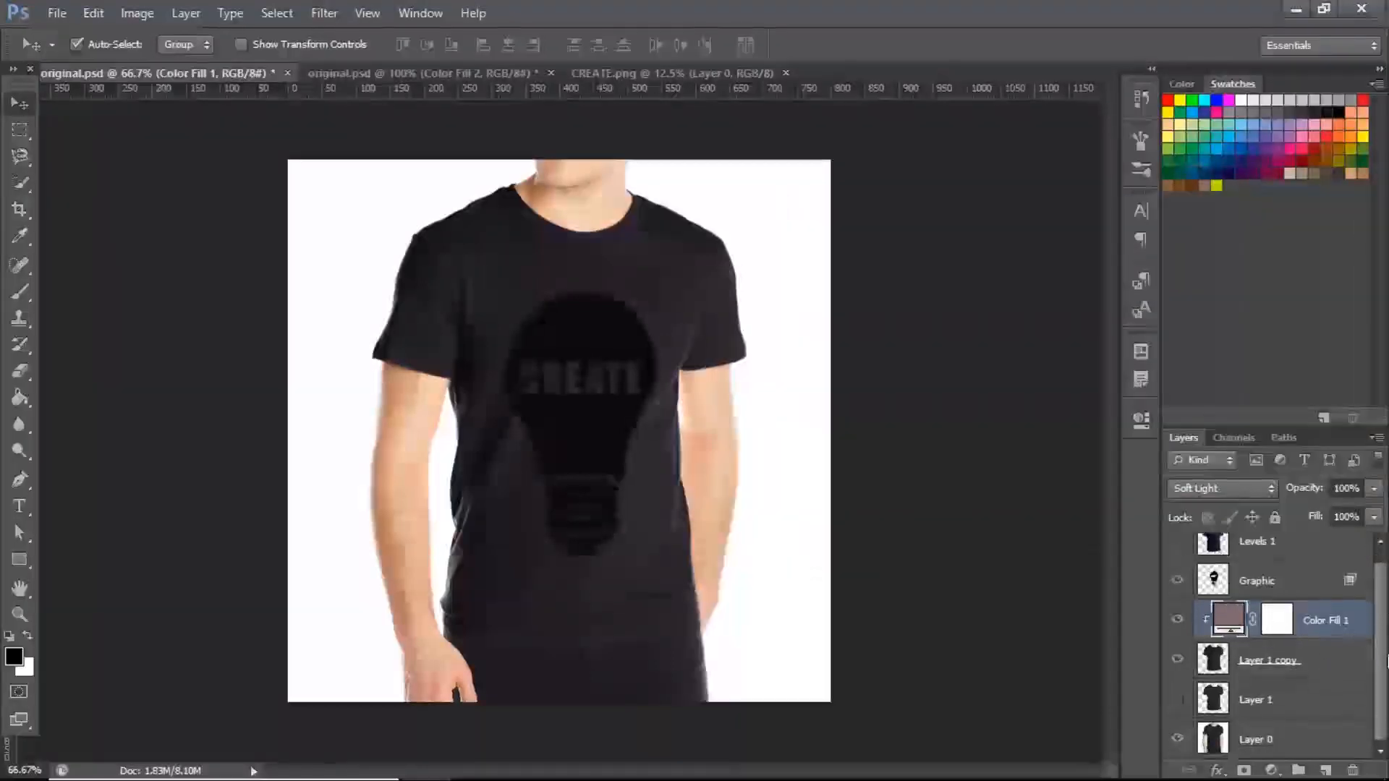
pyautogui.click(1273, 699)
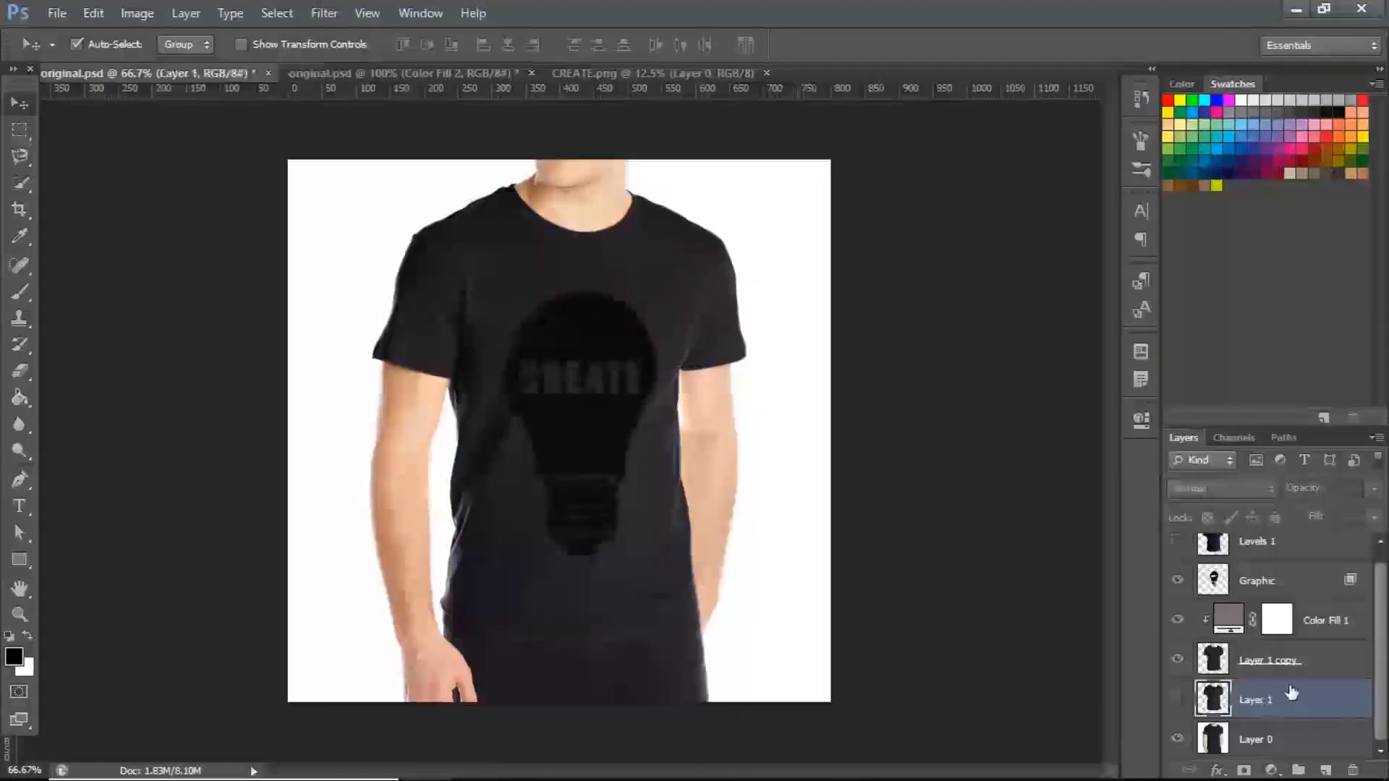
pyautogui.click(1271, 770)
pyautogui.click(1251, 332)
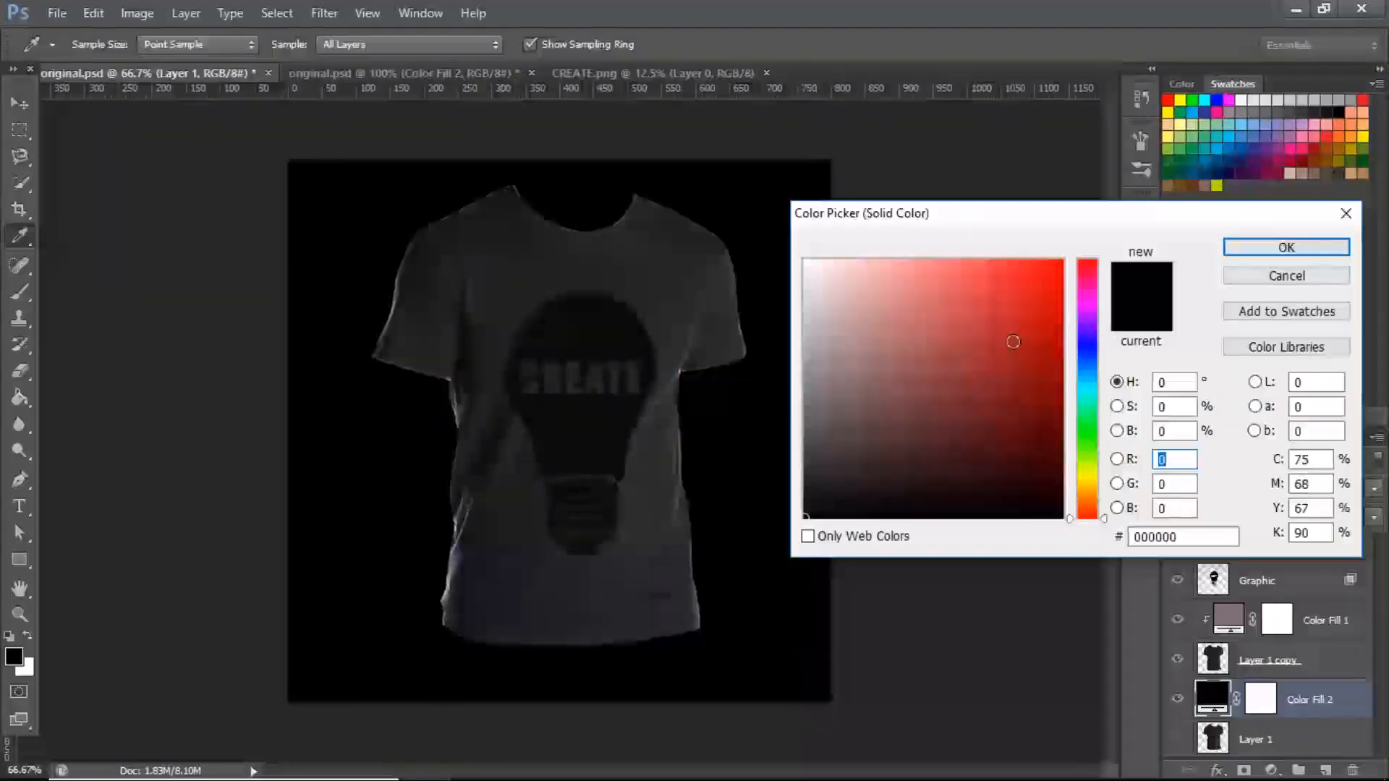
pyautogui.click(1010, 366)
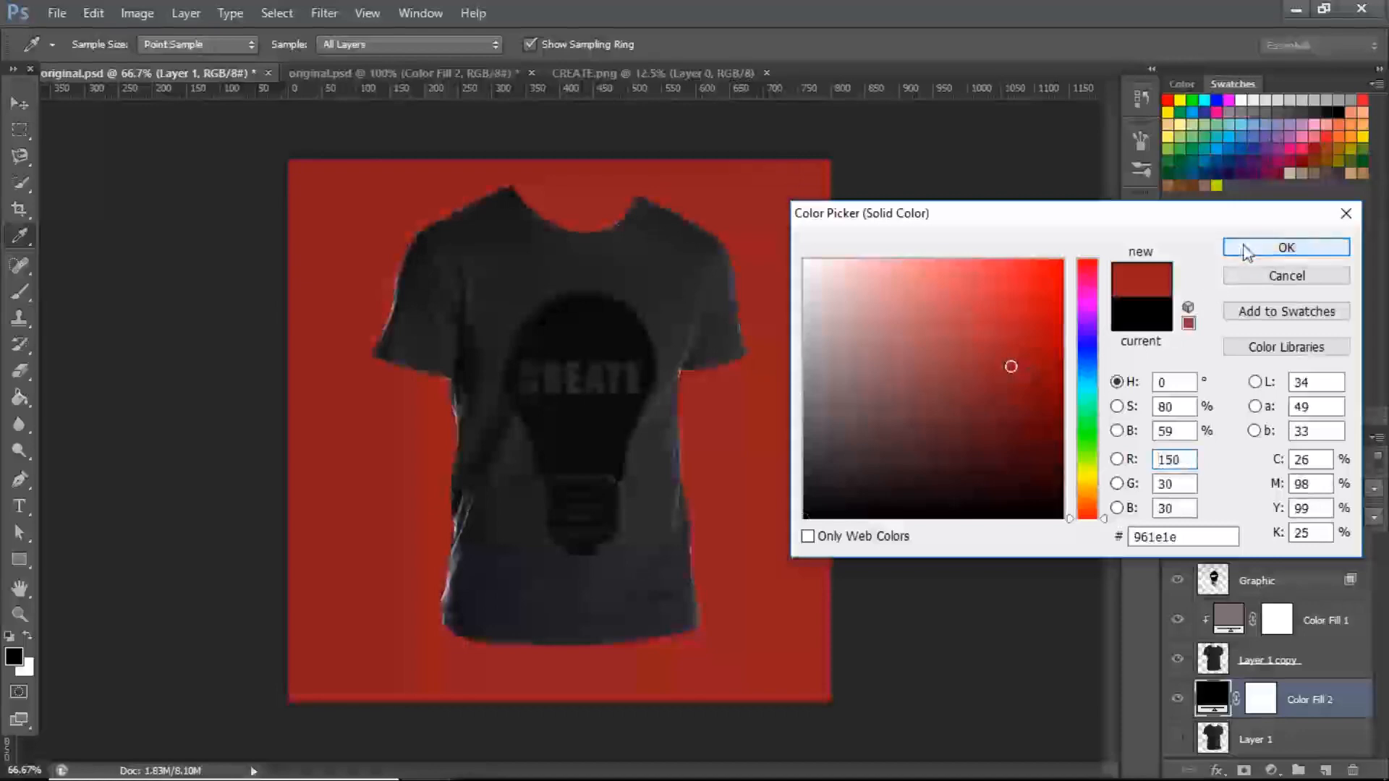
pyautogui.click(1246, 251)
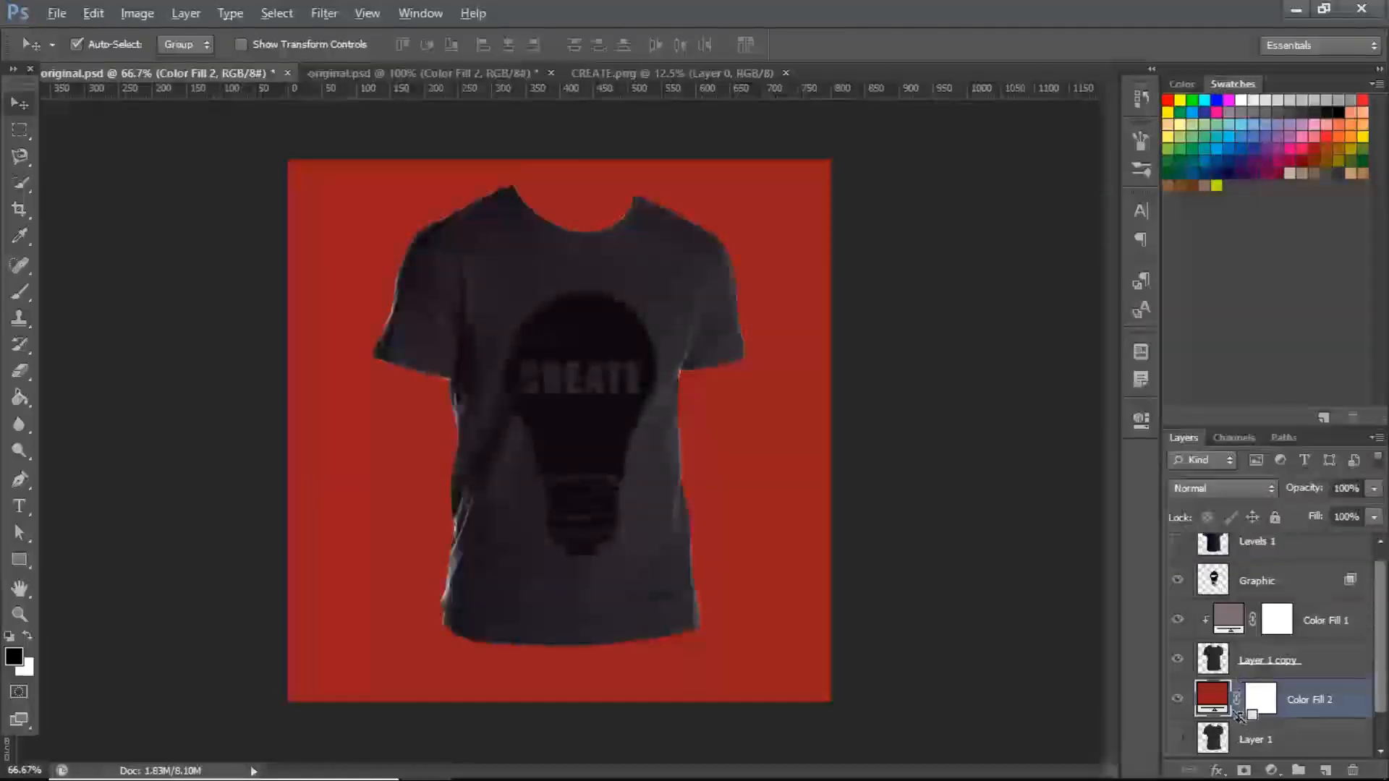
pyautogui.keyDown('alt'); pyautogui.click(1239, 717); pyautogui.keyUp('alt')
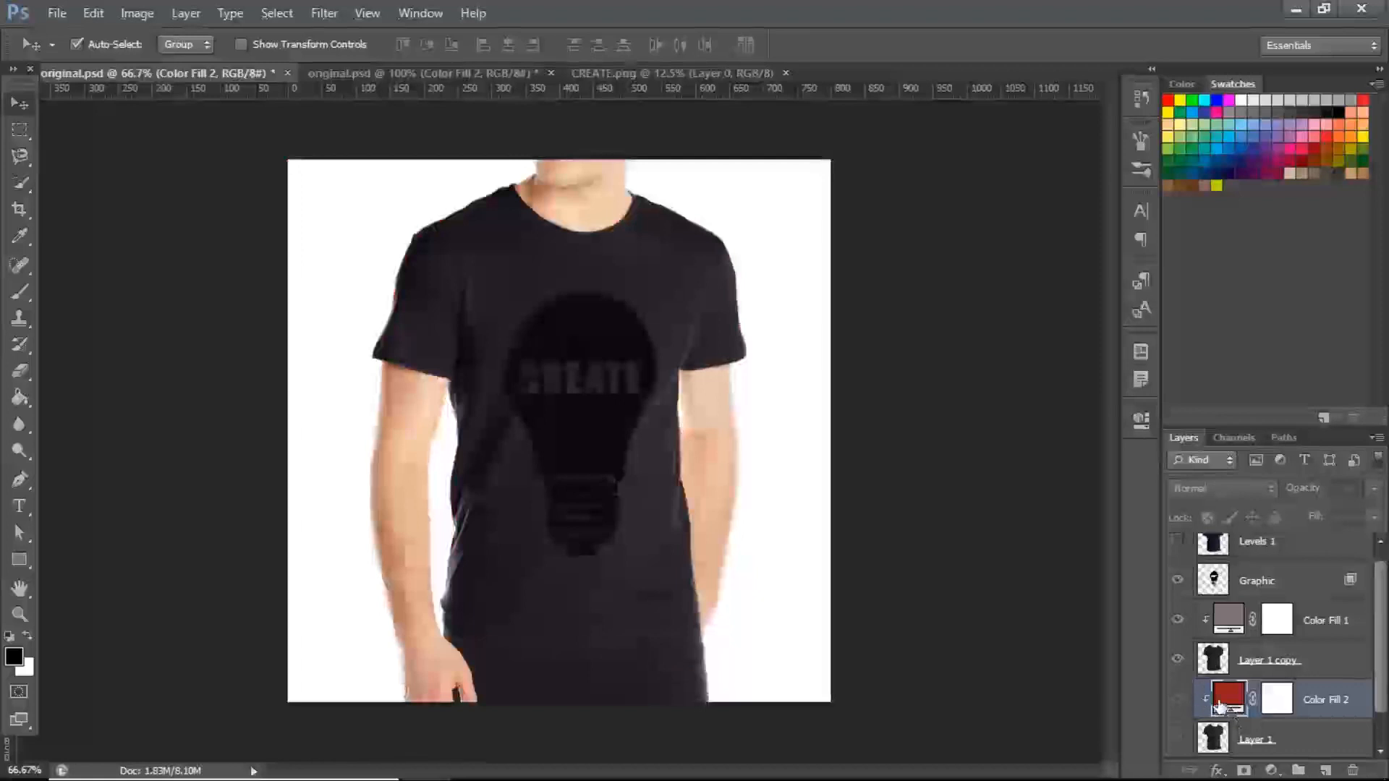
# - Hide Layer 1 copy and its Color Fill 1, and show Layer 1 with its clipped Color Fill 2
pyautogui.click(1178, 660)
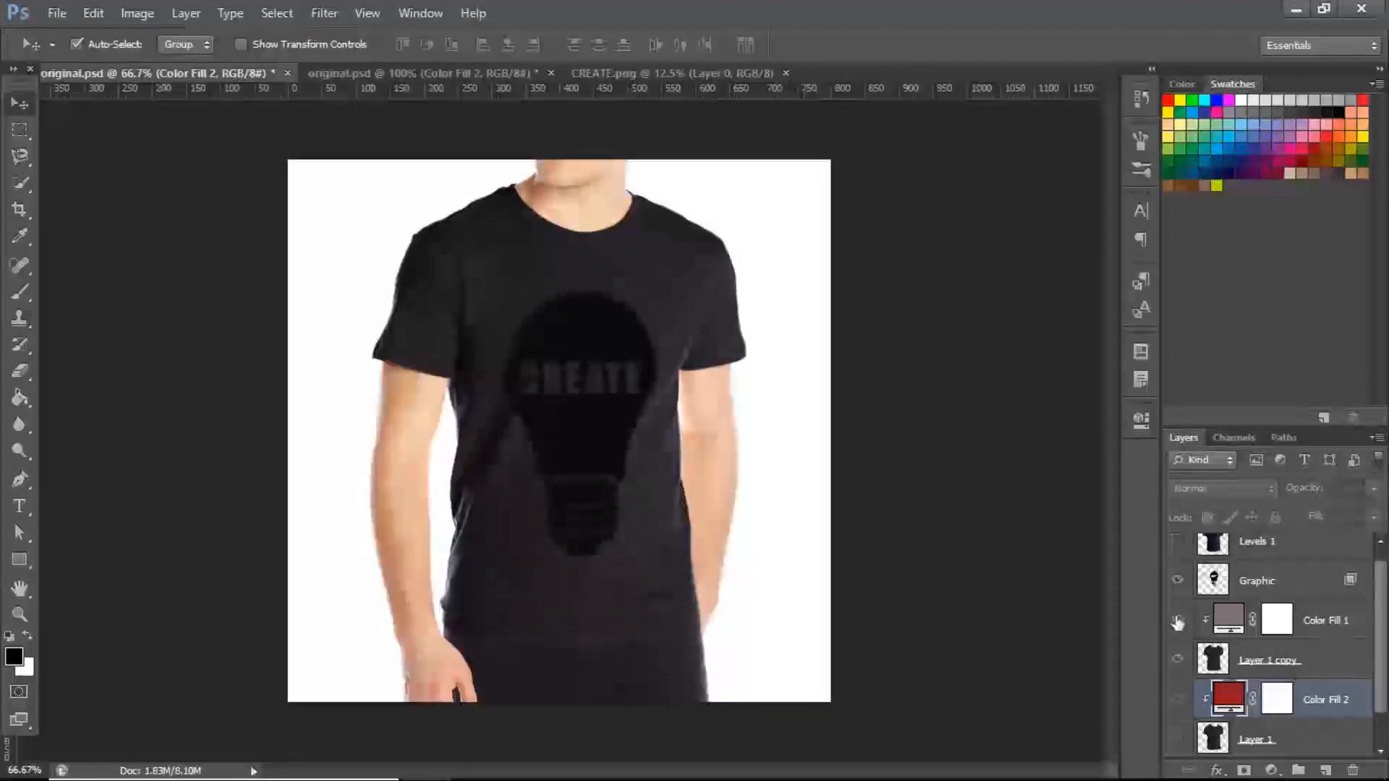
pyautogui.click(1178, 624)
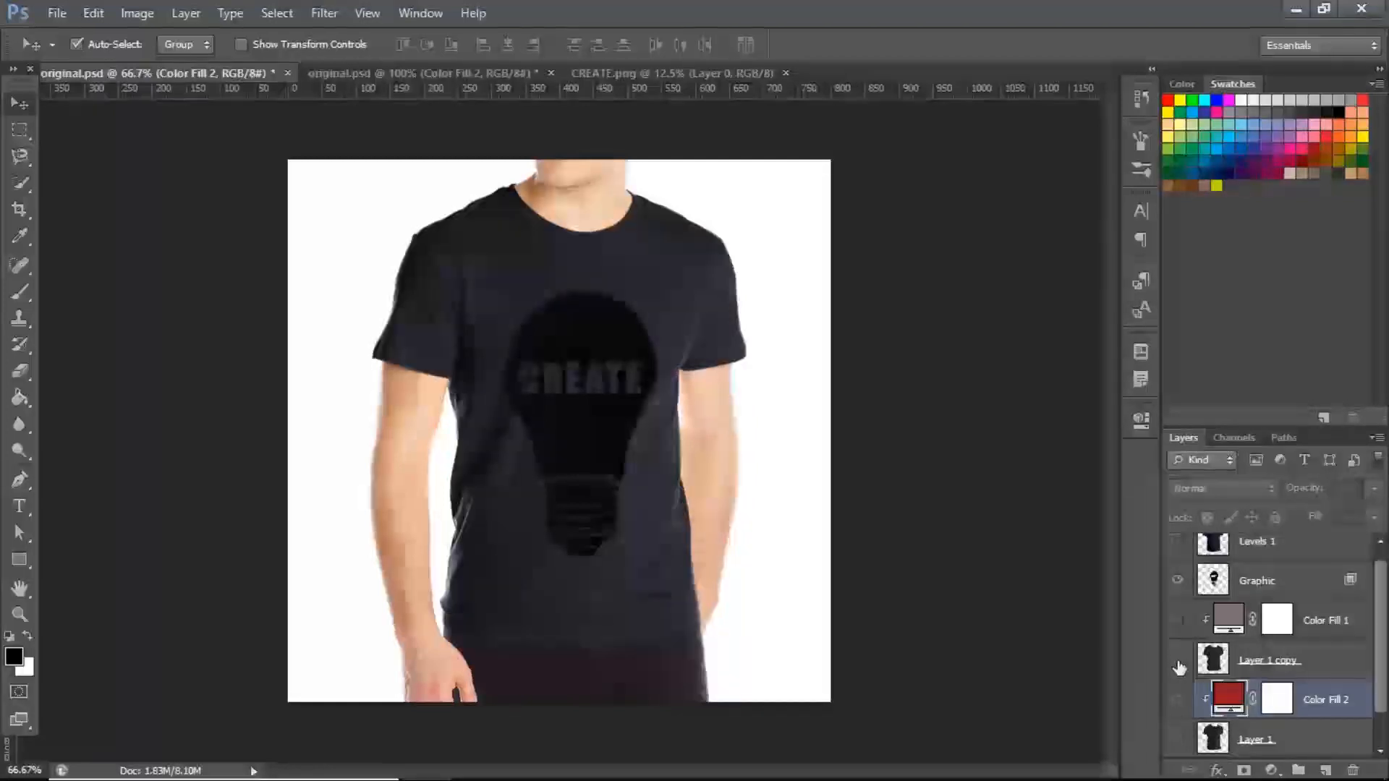
pyautogui.click(1178, 740)
pyautogui.click(1178, 700)
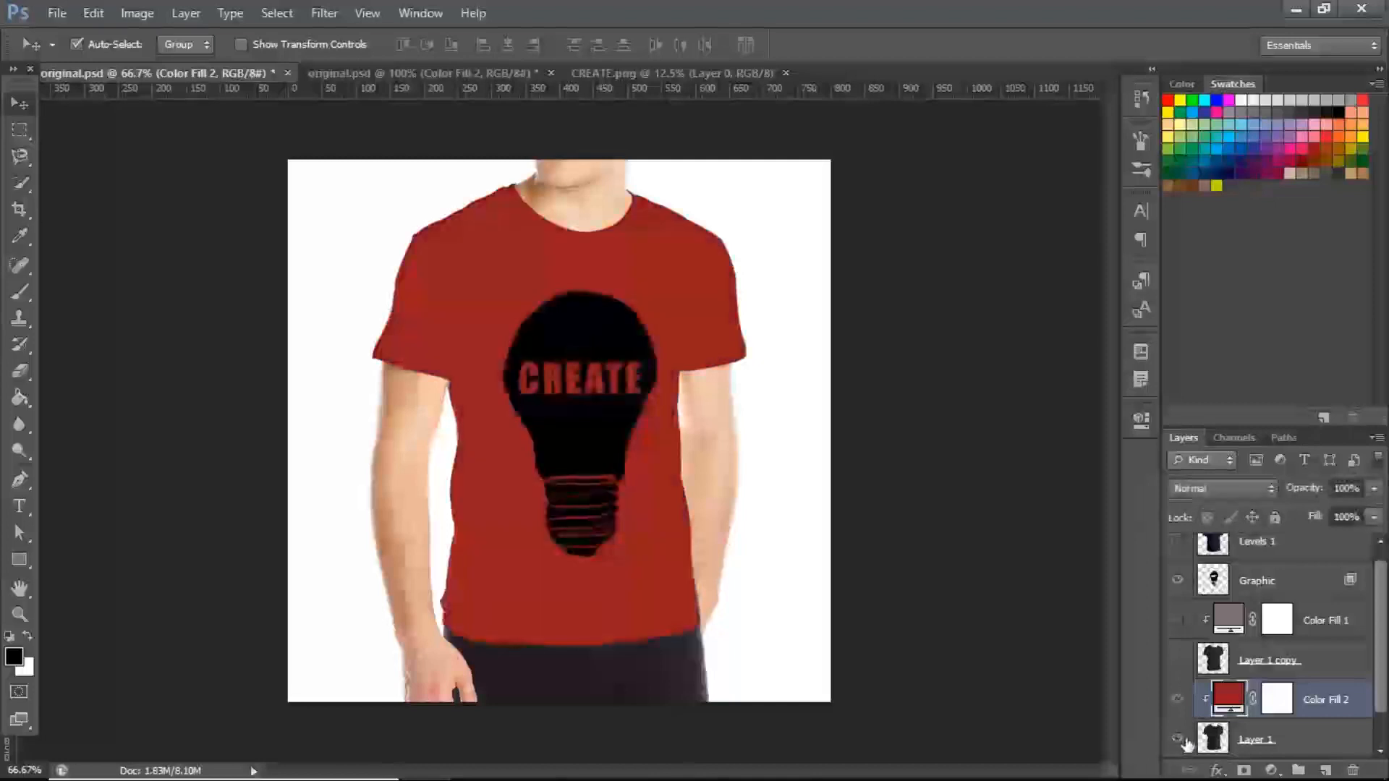
pyautogui.moveTo(1382, 630); pyautogui.dragTo(1381, 673)
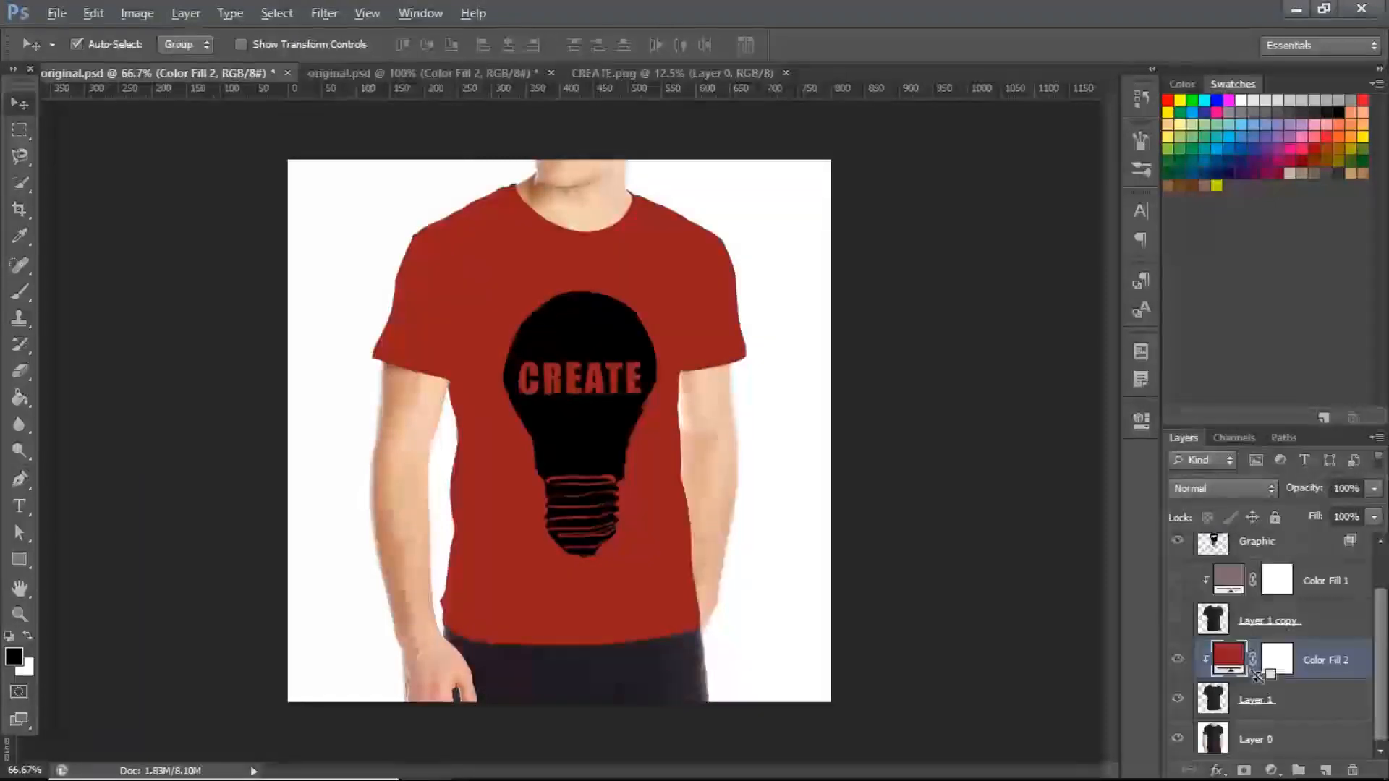
# - Set Color Fill 2's blend mode to Soft Light after comparing it with Hard Light
pyautogui.press('alt')
pyautogui.click(1205, 487)
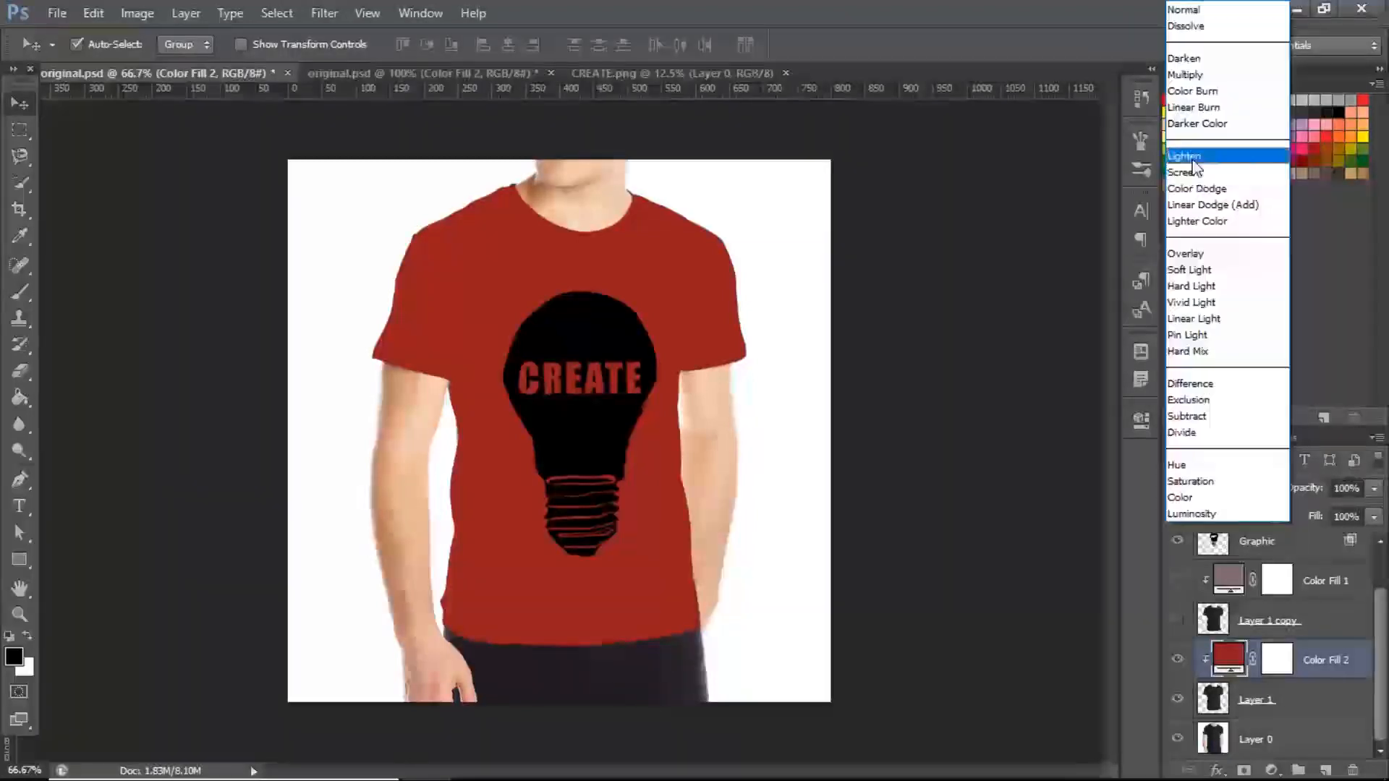
pyautogui.click(1186, 253)
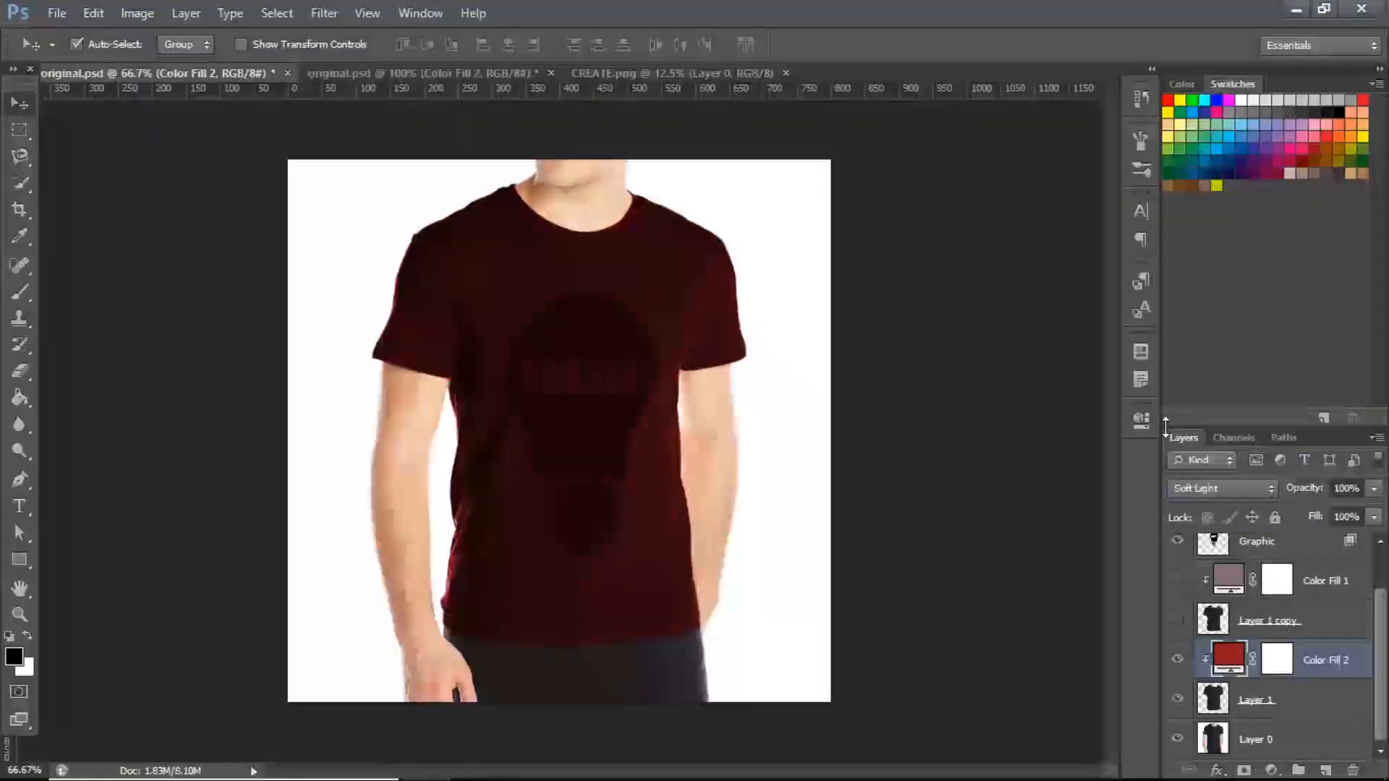
pyautogui.press('Down')
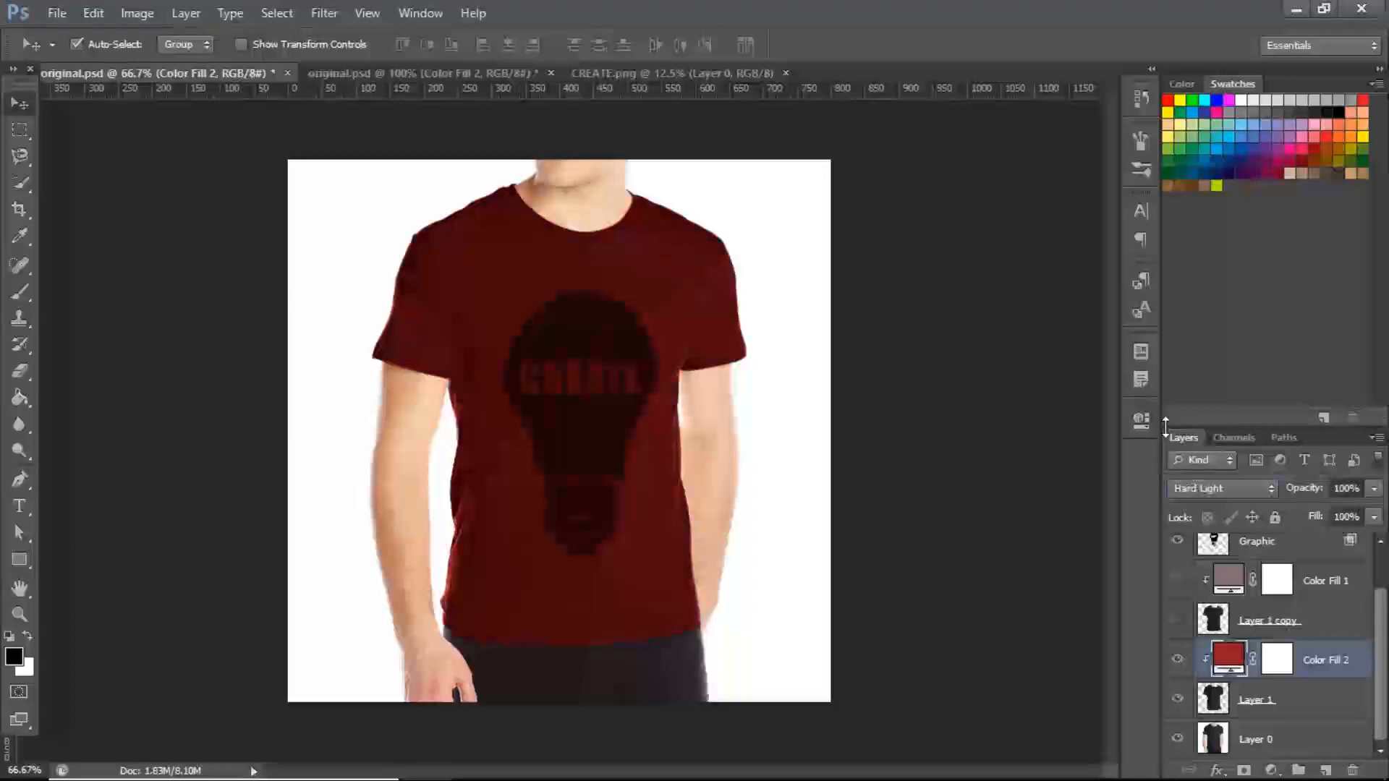
pyautogui.press('Up')
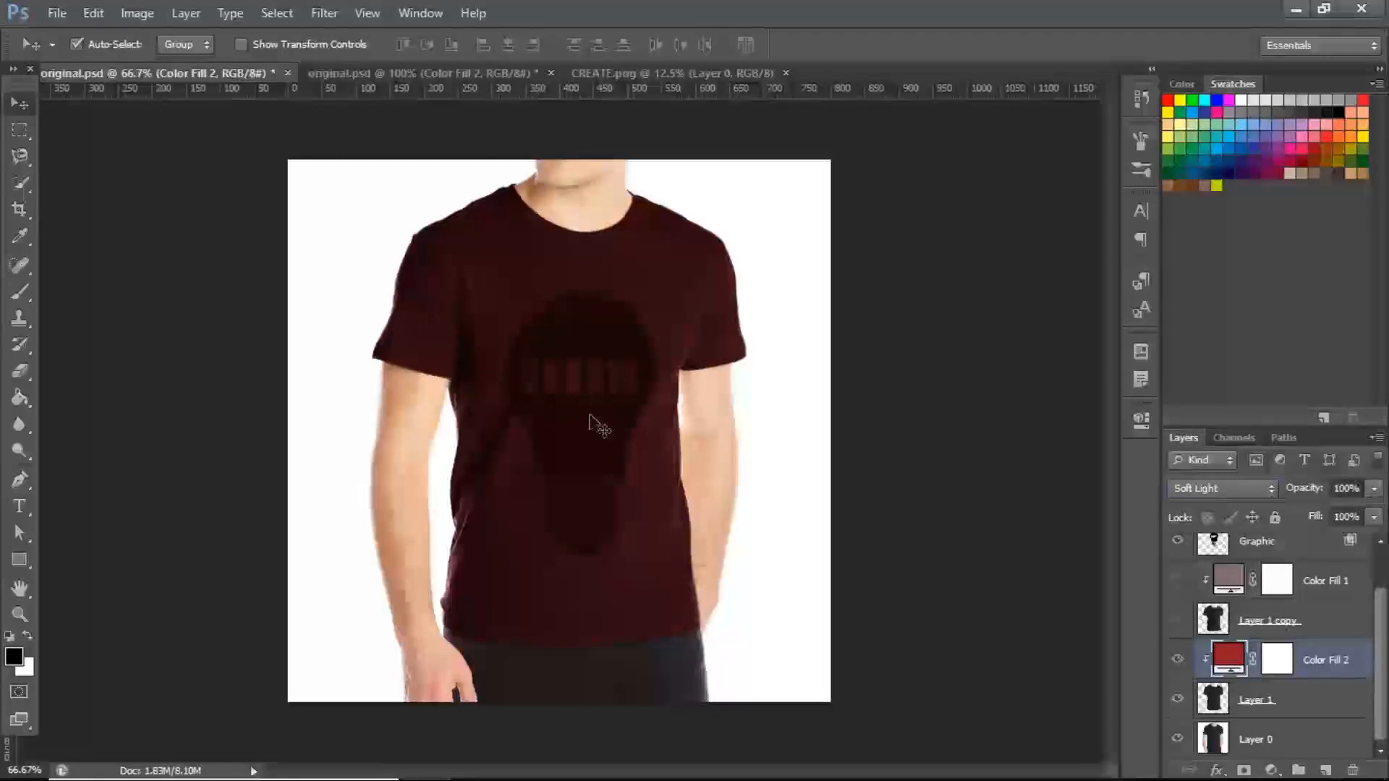
# - Change Color Fill 2's colour to a burnt orange, trying brown and olive hues on the shirt first
pyautogui.doubleClick(1230, 664)
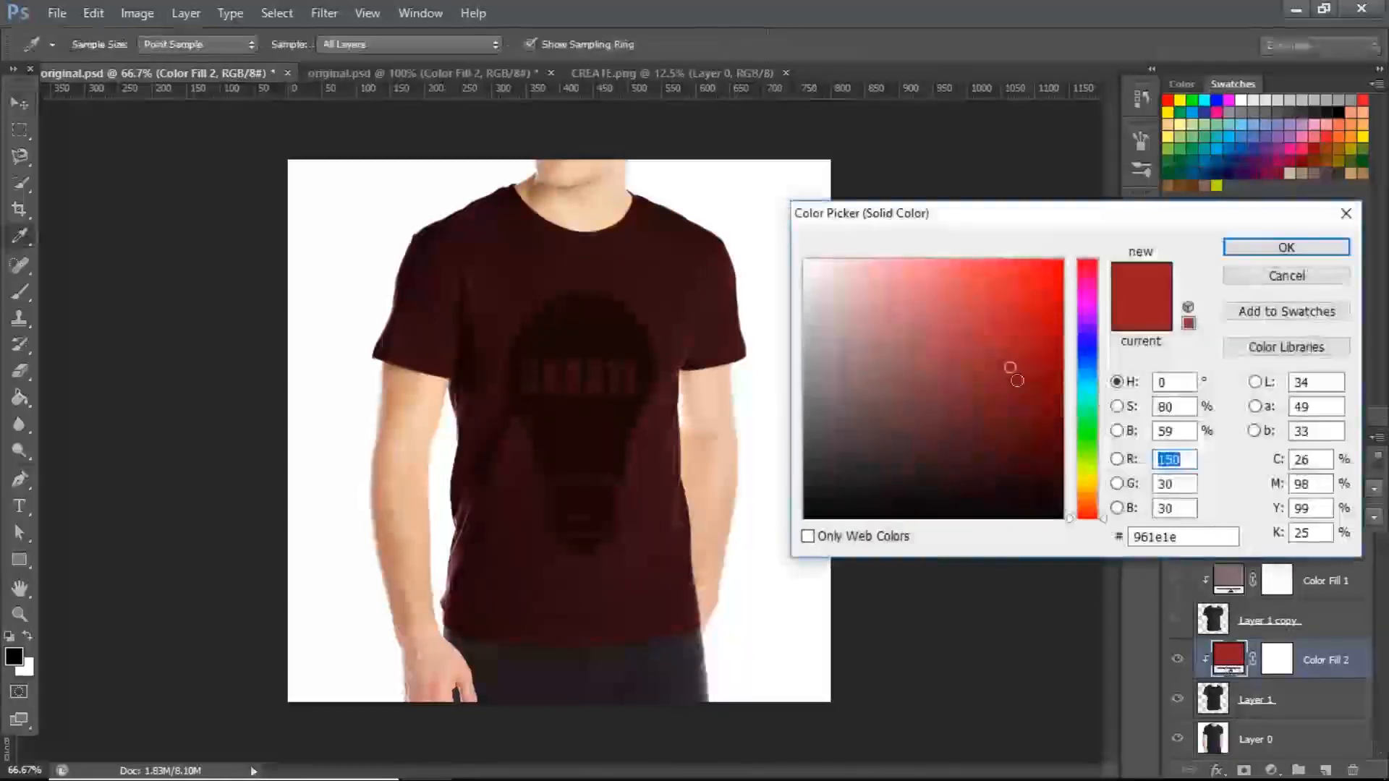
pyautogui.click(1118, 407)
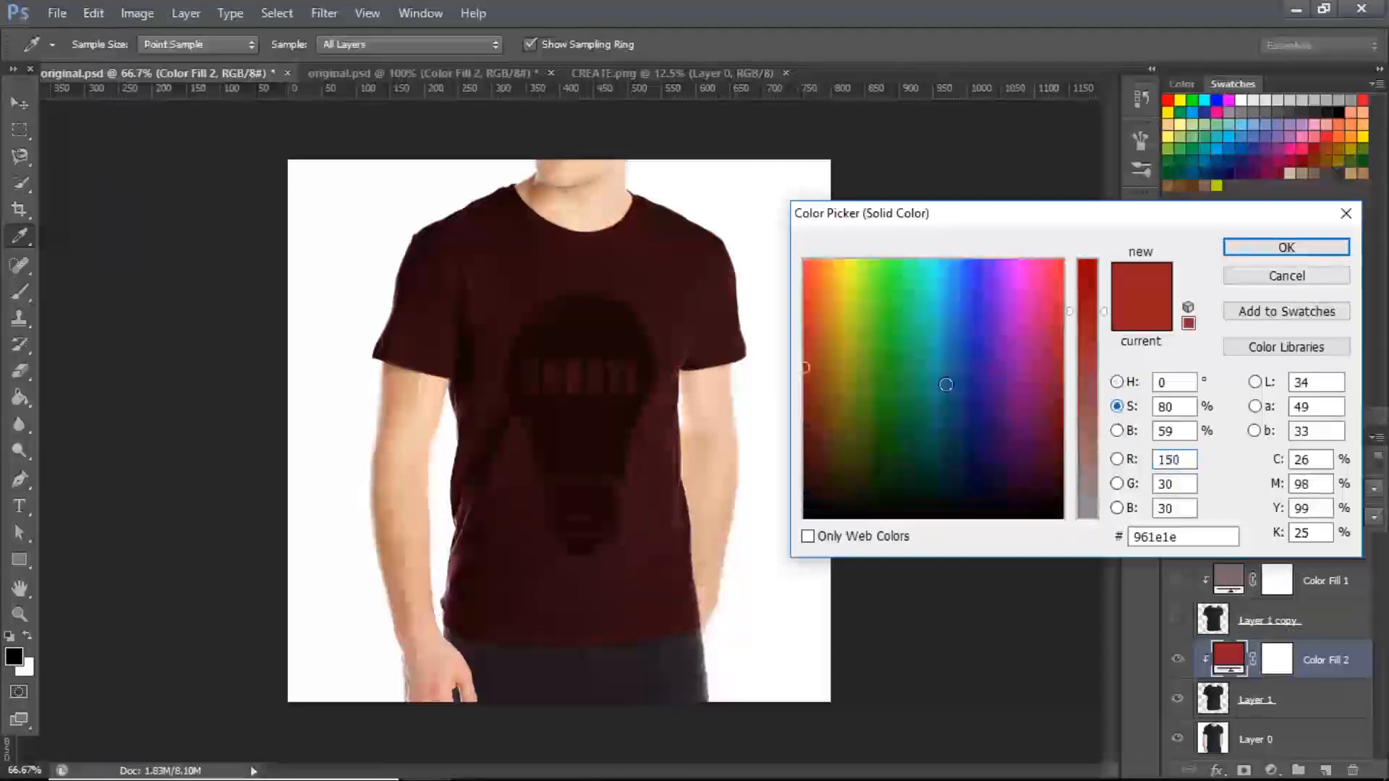
pyautogui.click(822, 369)
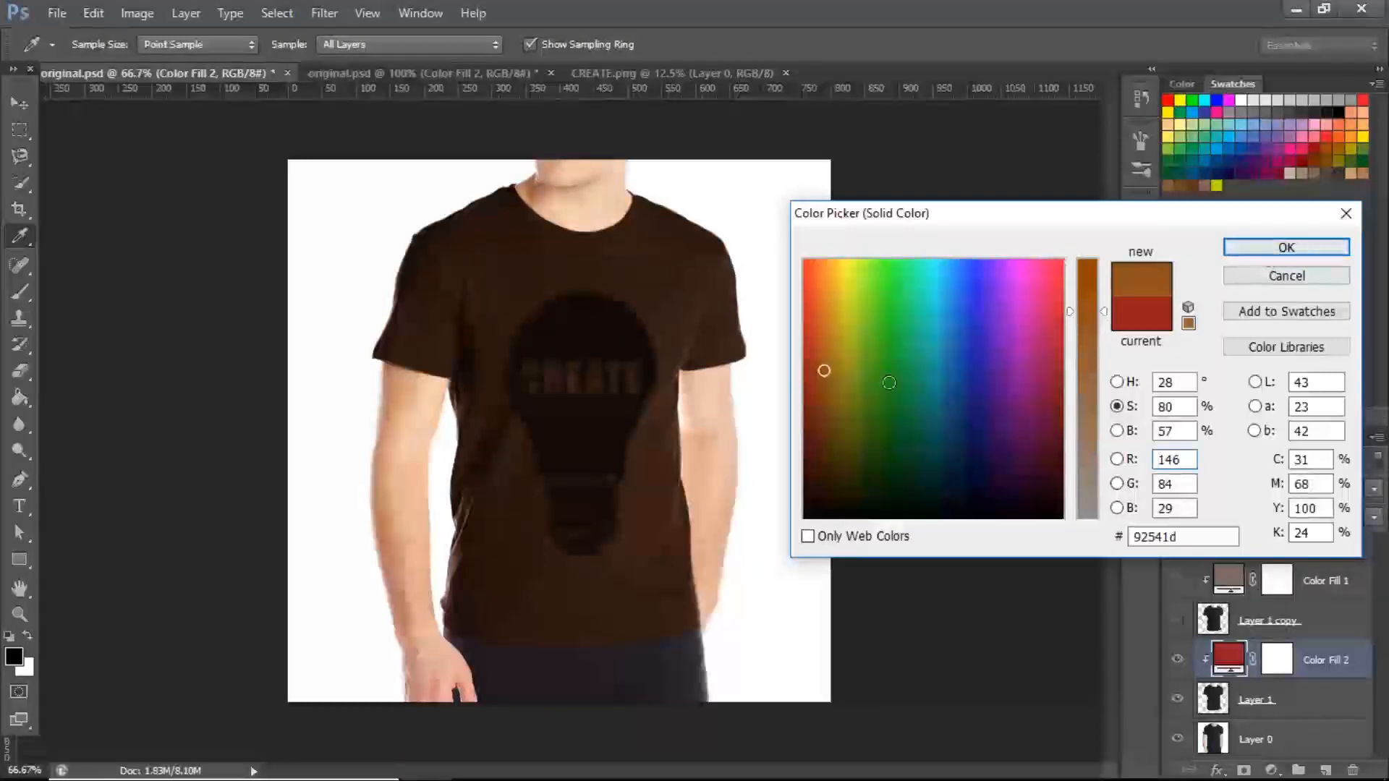
pyautogui.click(844, 375)
pyautogui.click(813, 388)
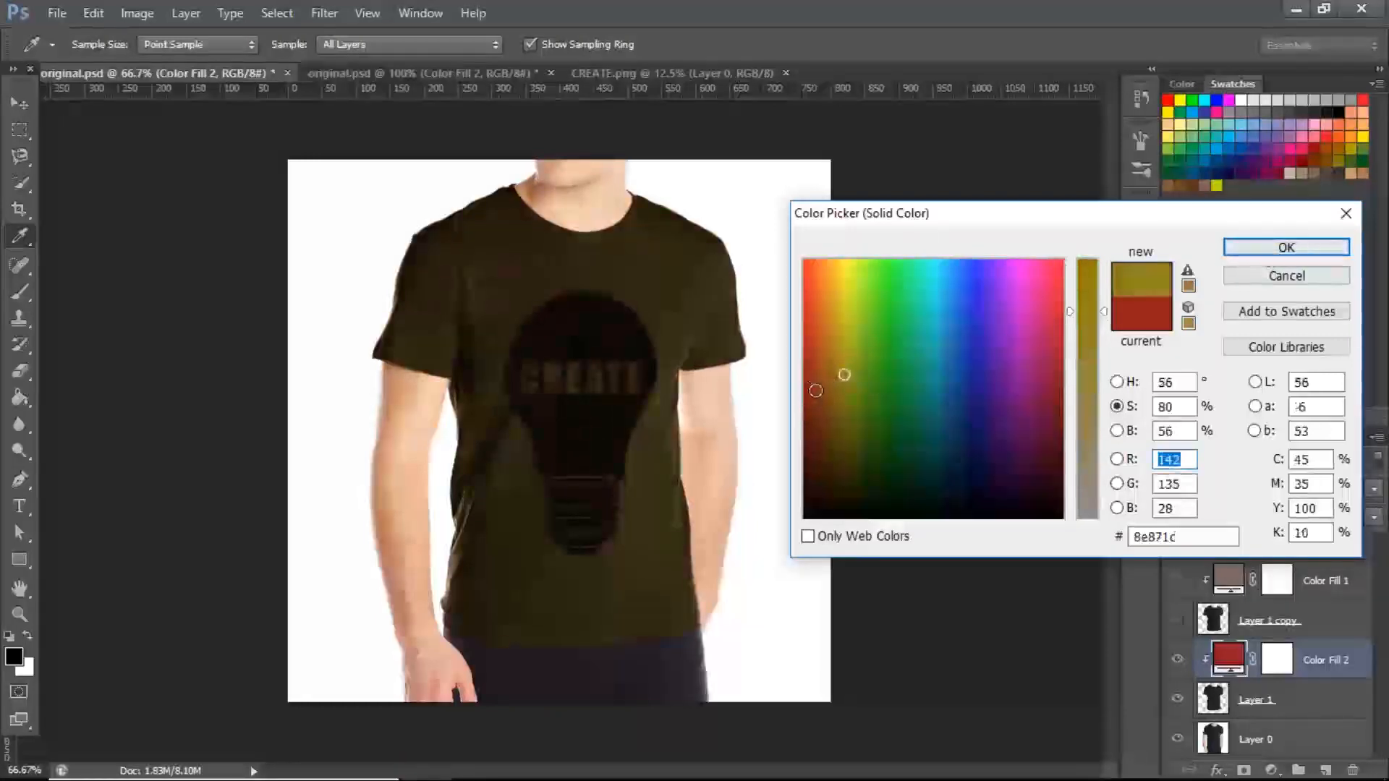
pyautogui.click(817, 375)
pyautogui.click(817, 356)
pyautogui.click(1233, 249)
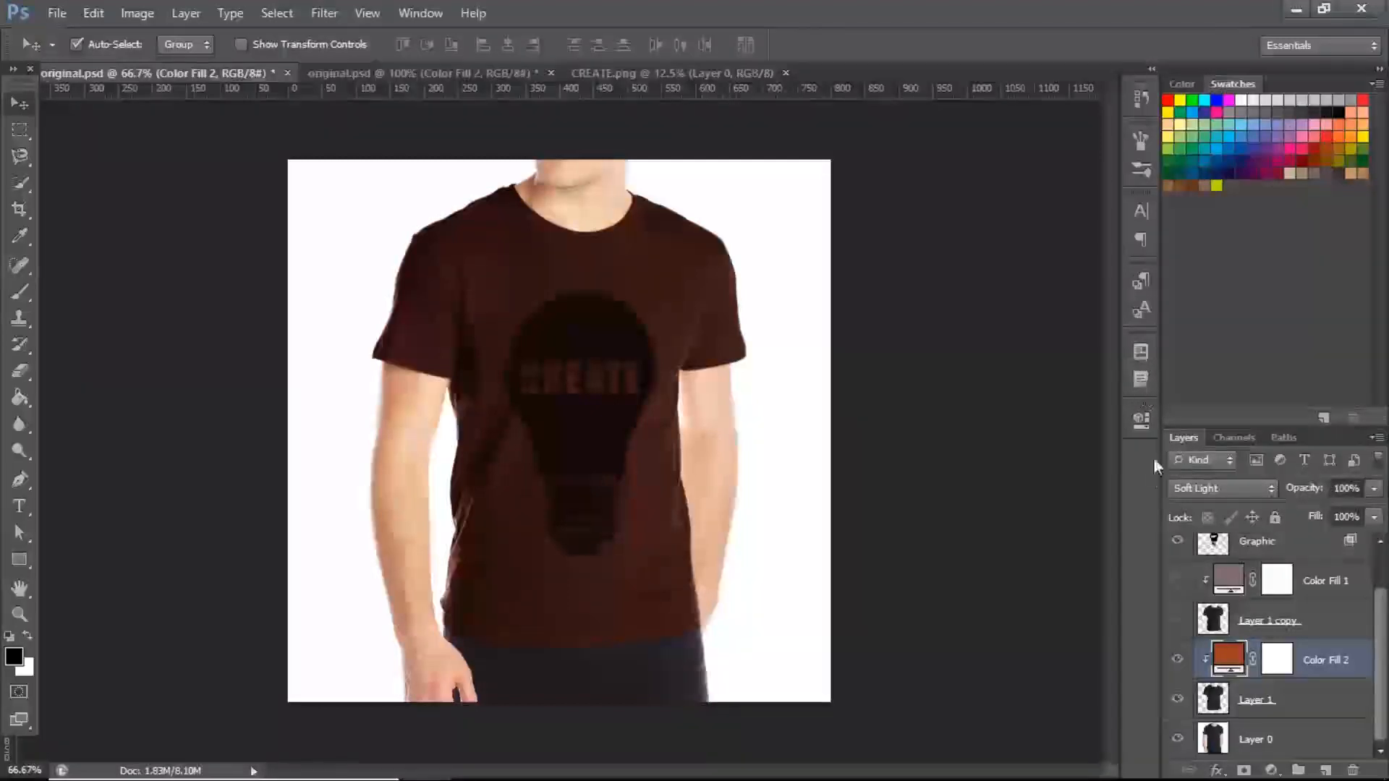
# - Hide Color Fill 2, keep Layer 1 visible, and save this visibility state as a layer comp named Blue
pyautogui.click(1177, 659)
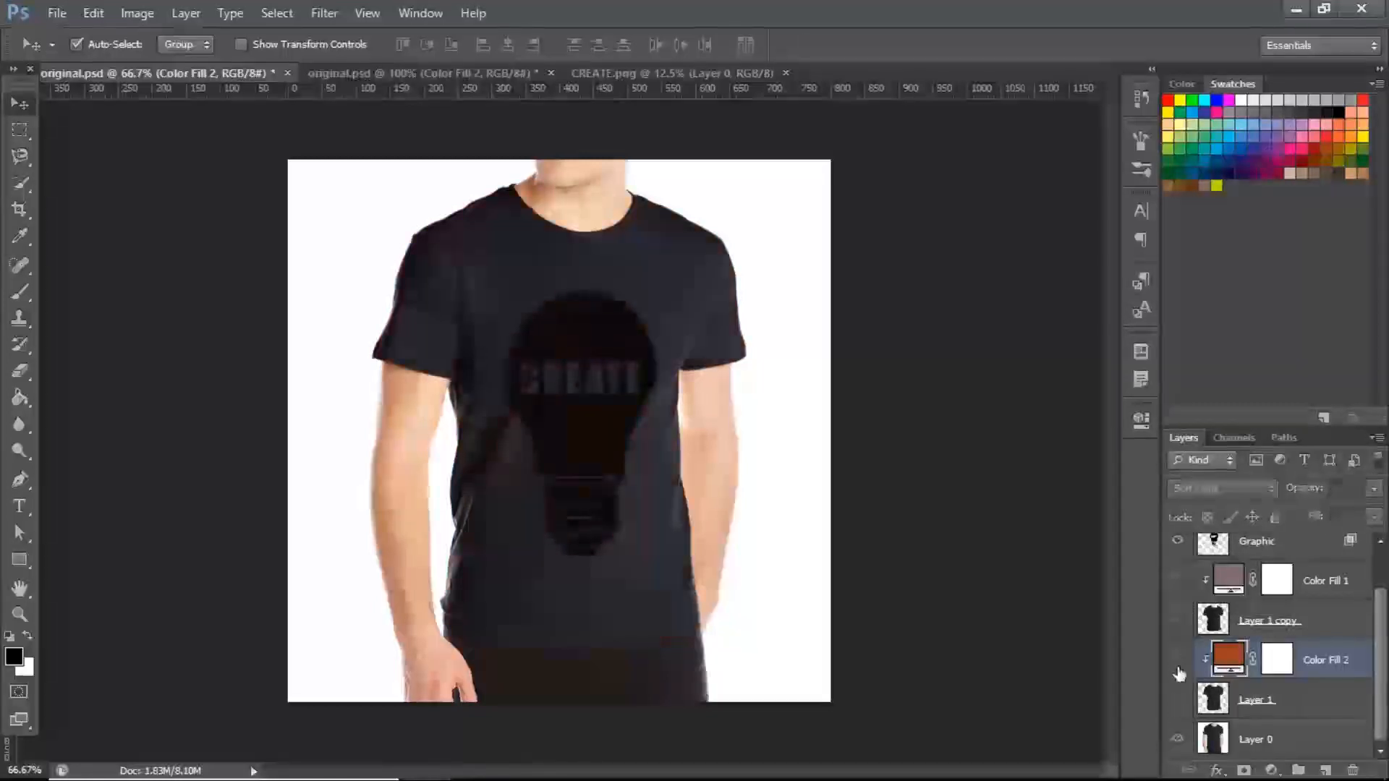
pyautogui.moveTo(1383, 664); pyautogui.dragTo(1383, 648)
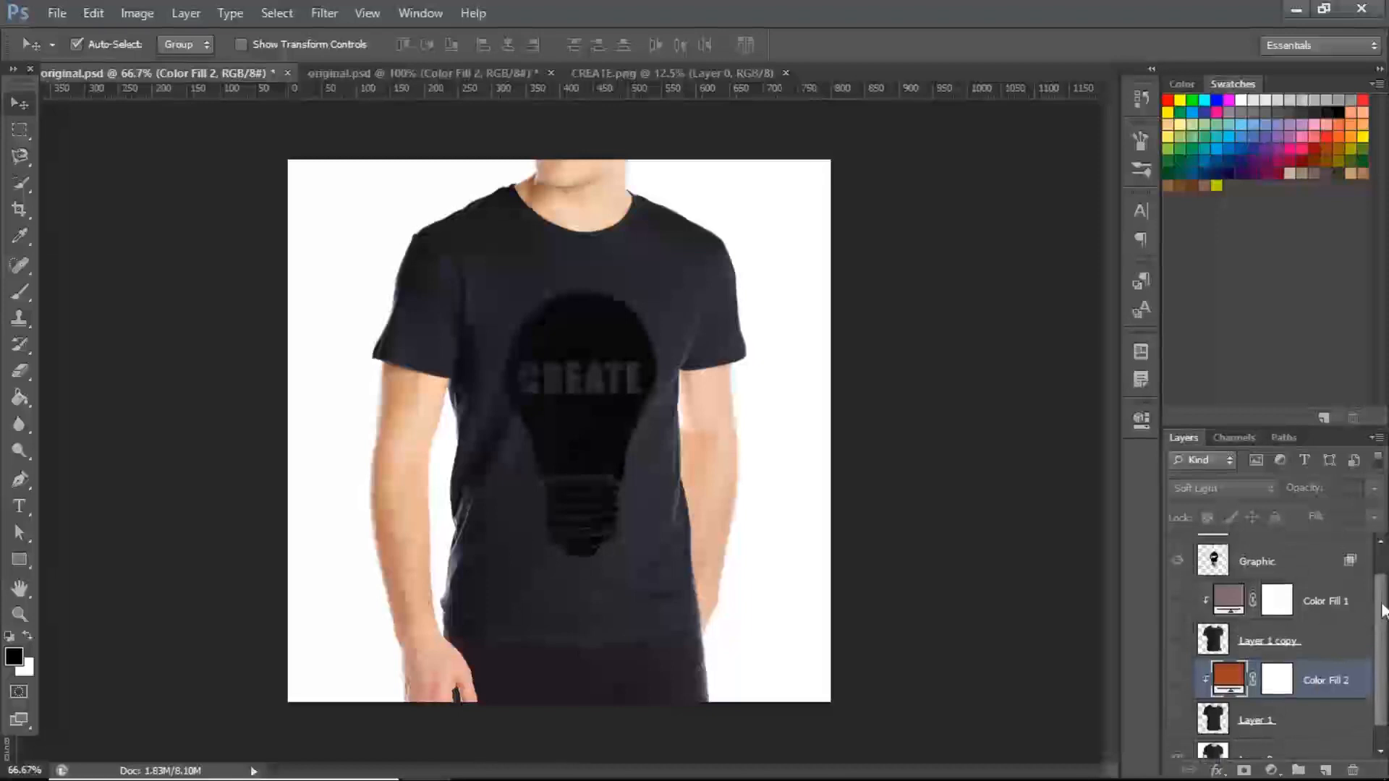
pyautogui.click(1141, 352)
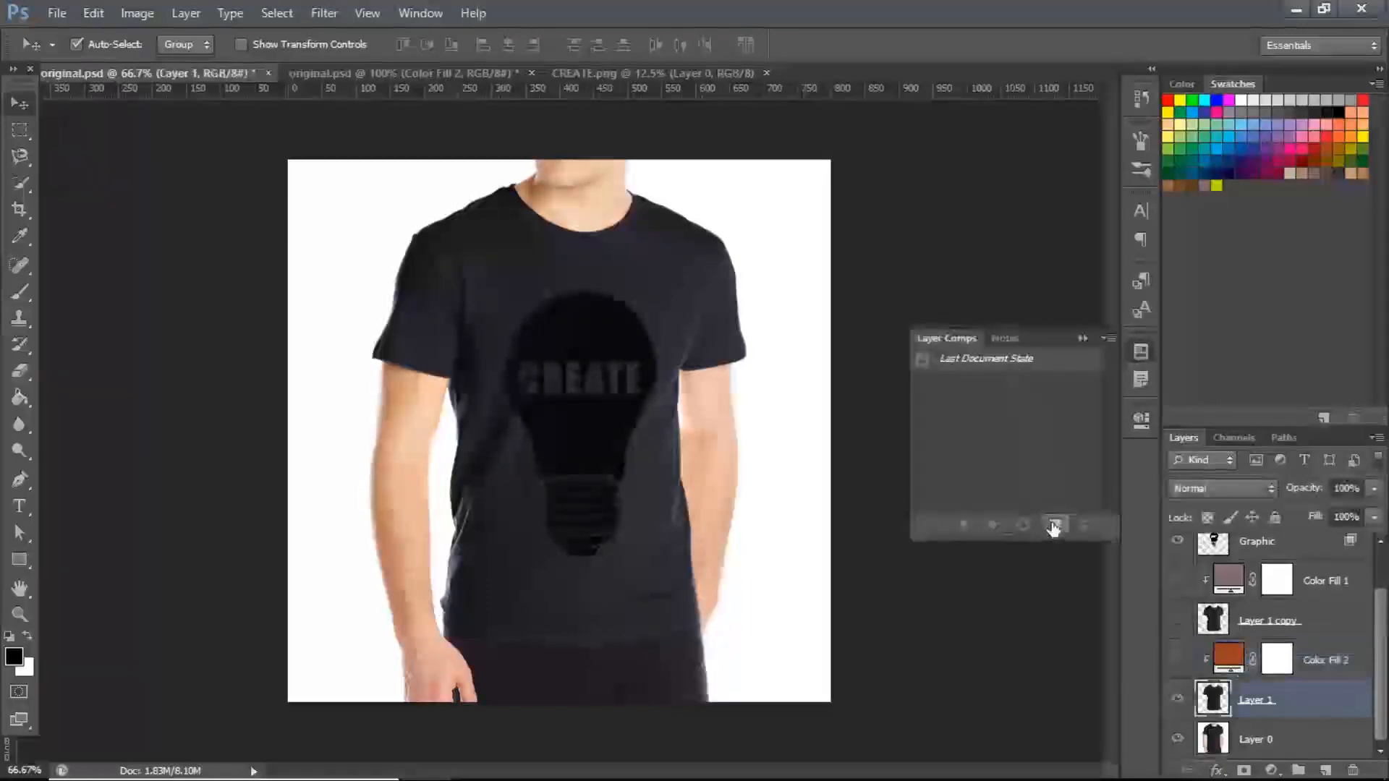
pyautogui.click(1054, 526)
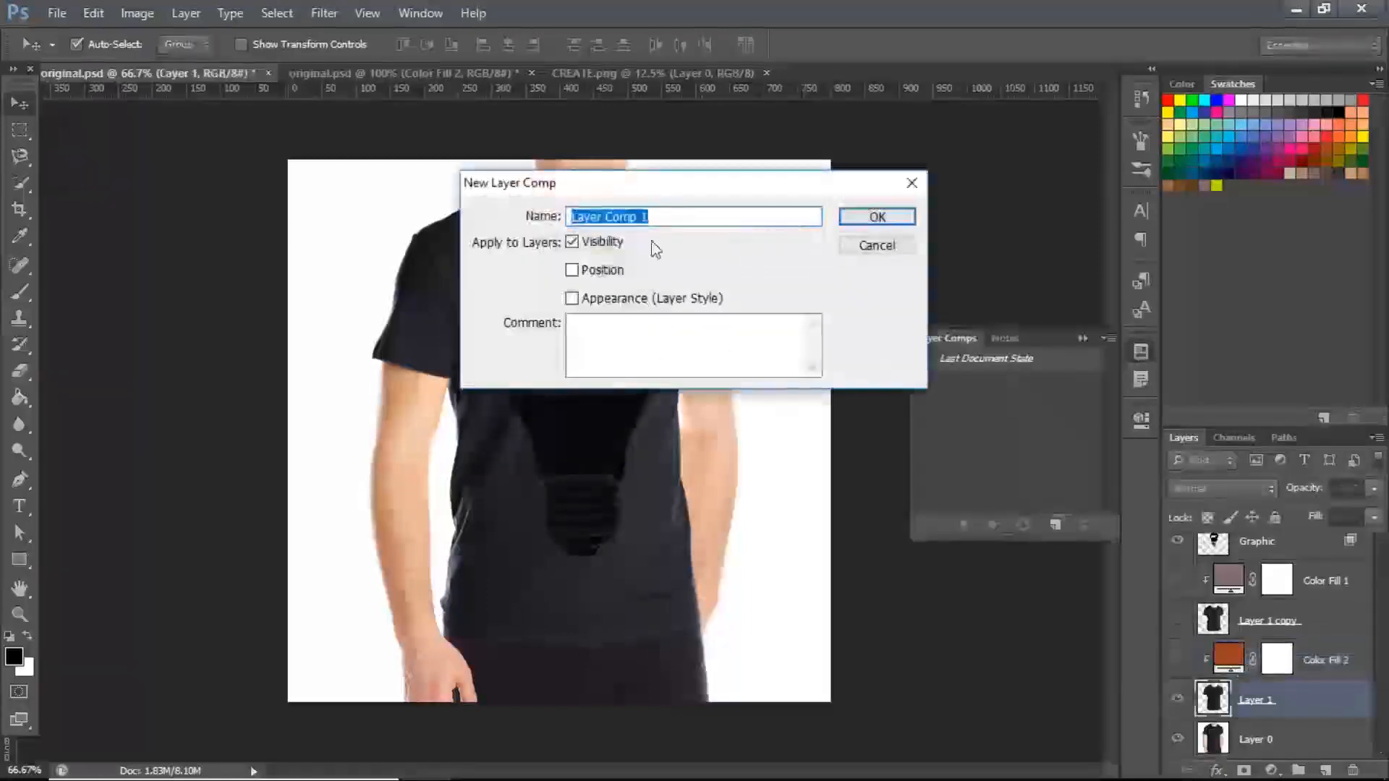
pyautogui.write('Blue')
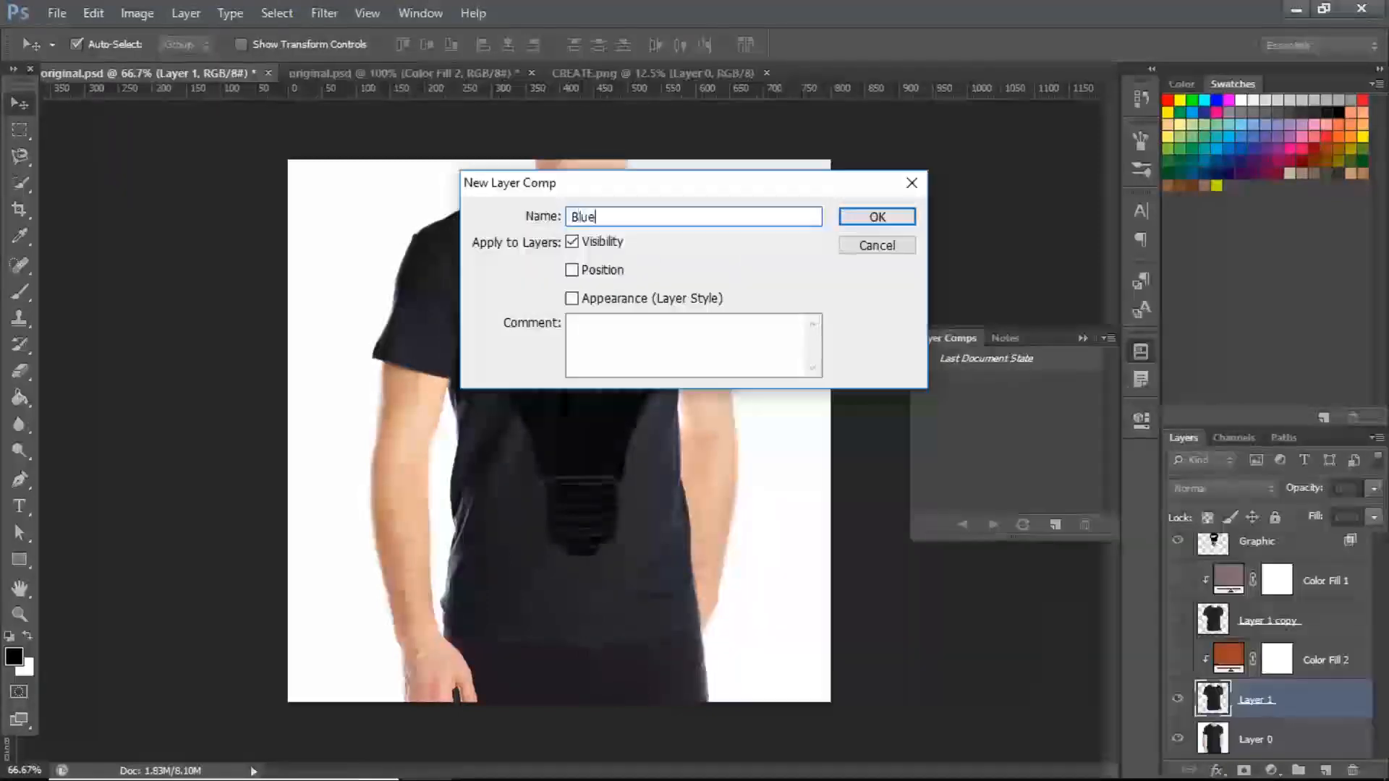
pyautogui.click(857, 218)
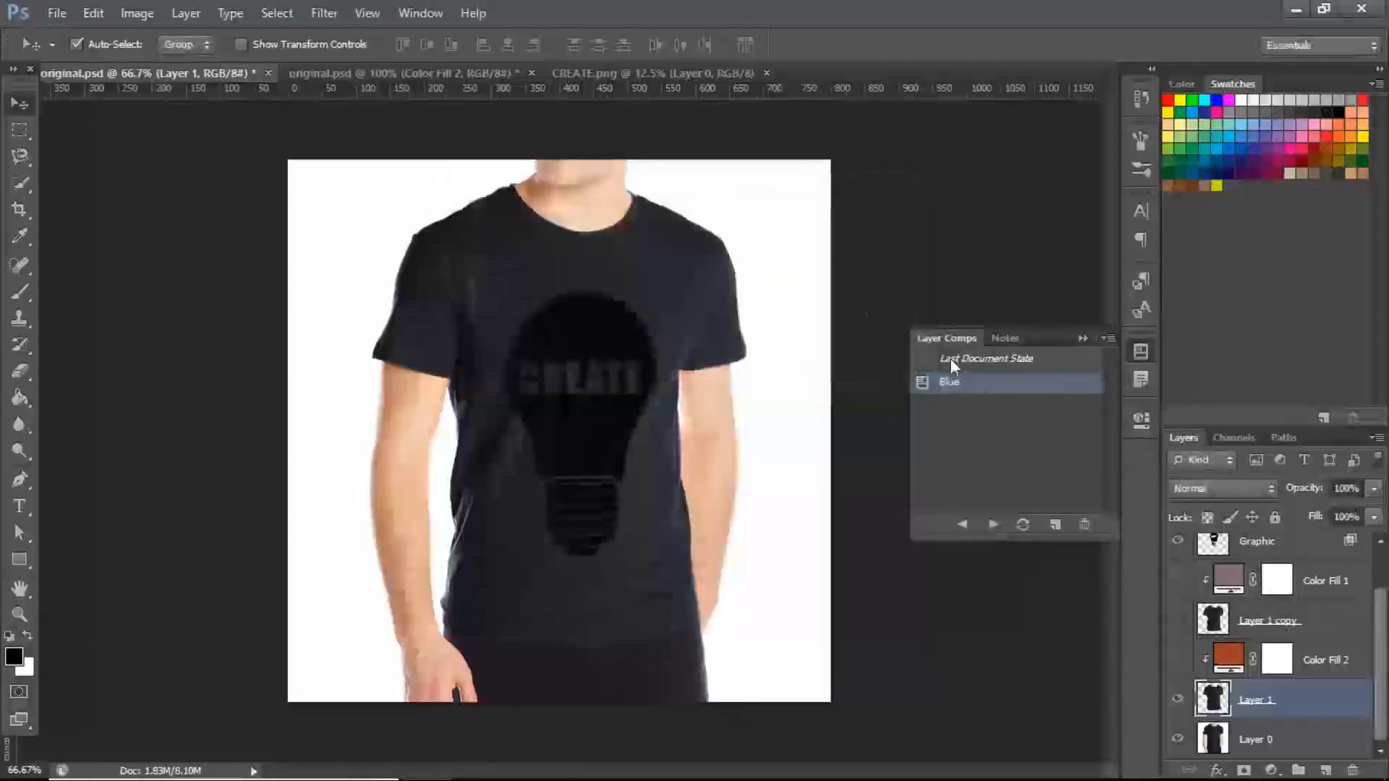
# - Show Color Fill 2 over Layer 1 and save this visibility state as a layer comp named Reddish
pyautogui.click(1177, 541)
pyautogui.click(1178, 699)
pyautogui.click(1180, 662)
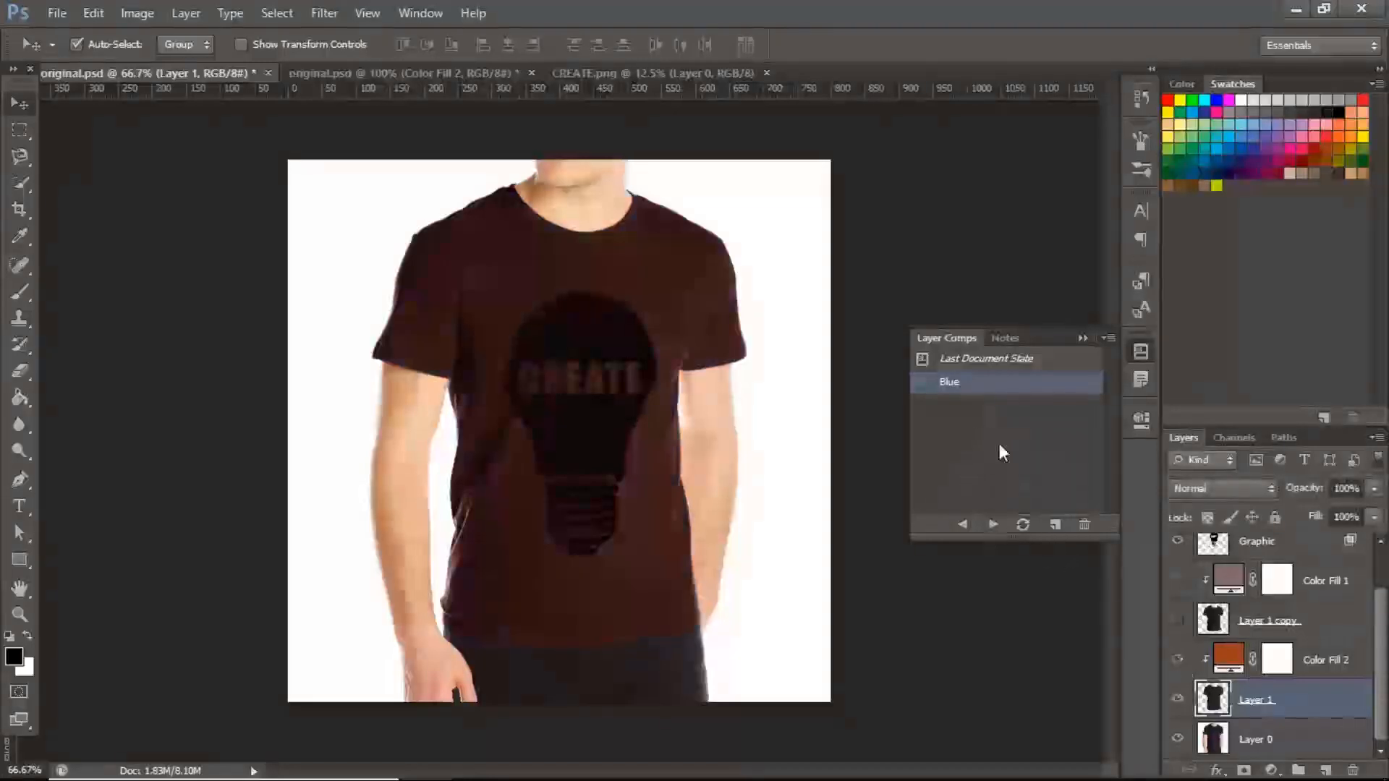
pyautogui.click(1057, 524)
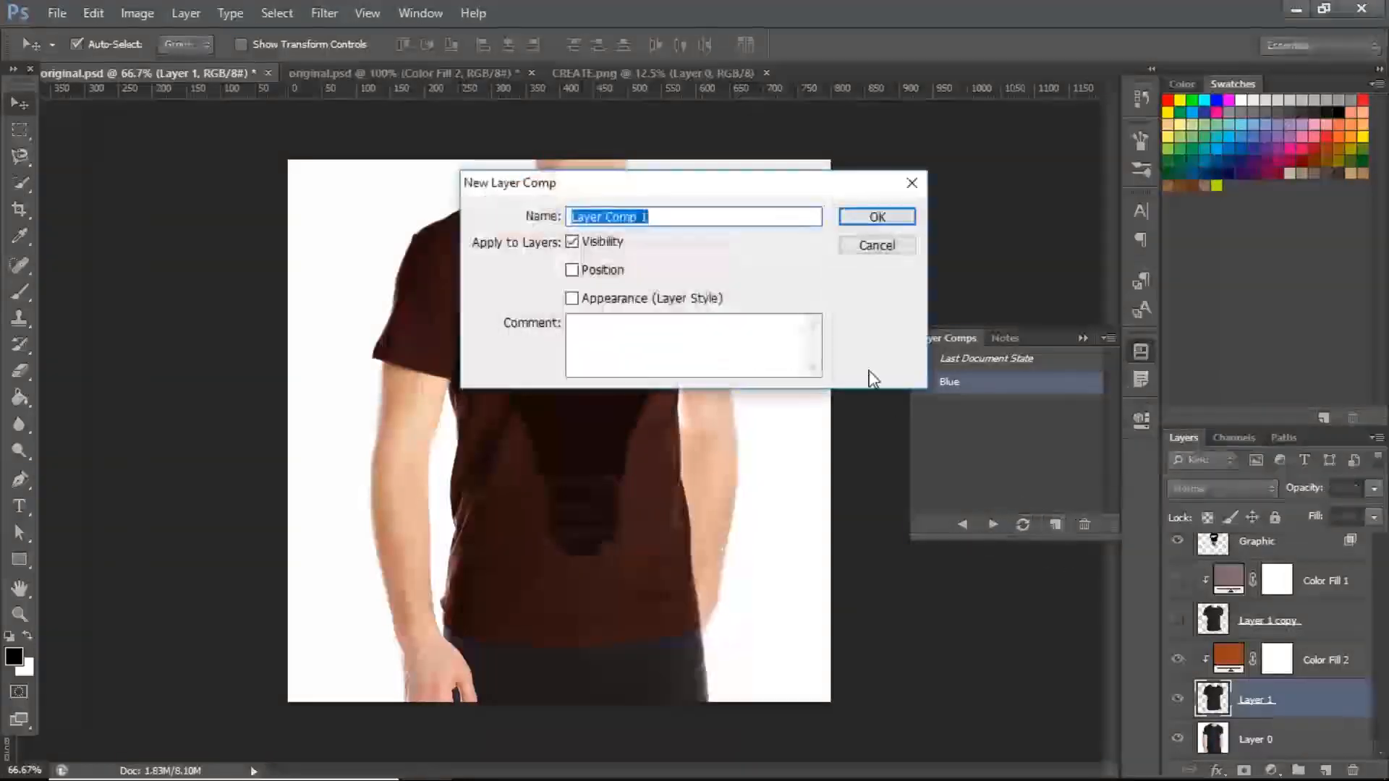
pyautogui.write('Reddish')
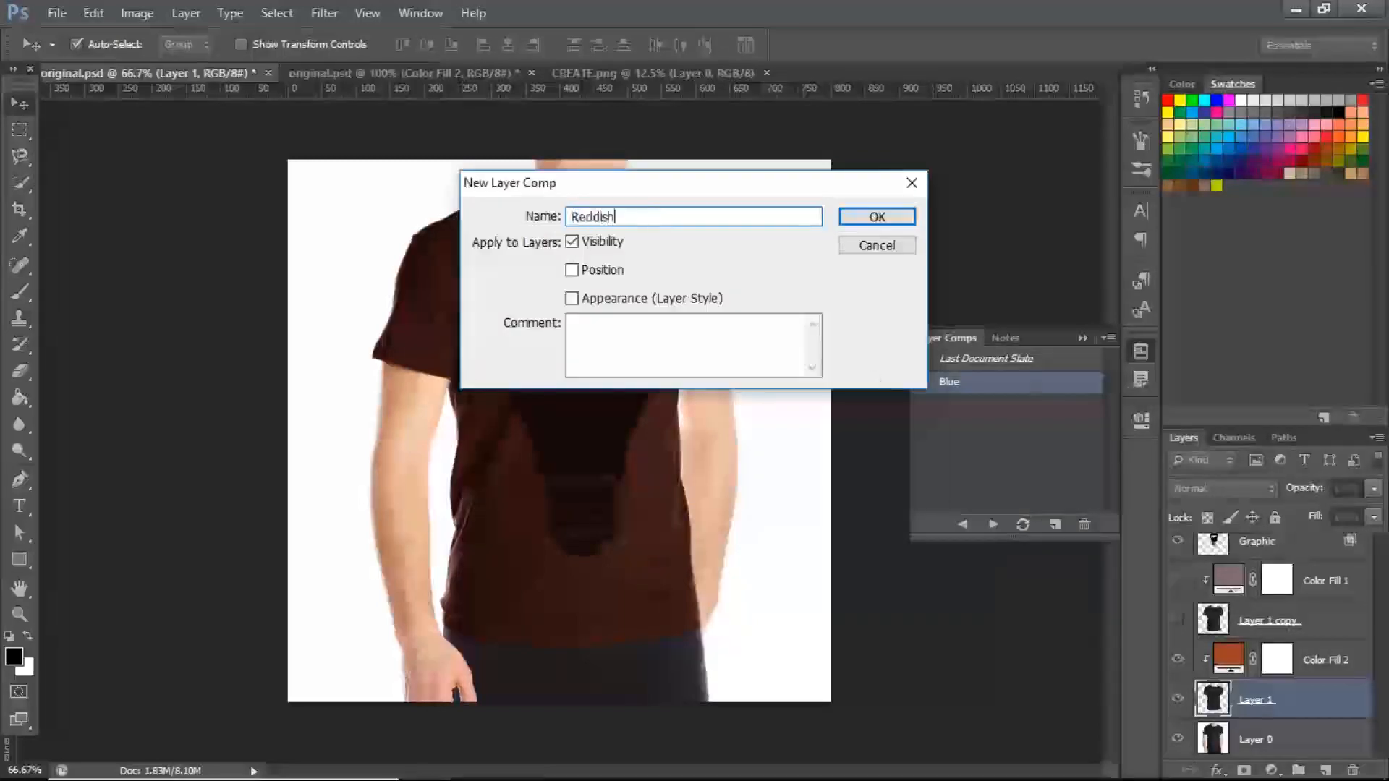
pyautogui.click(888, 215)
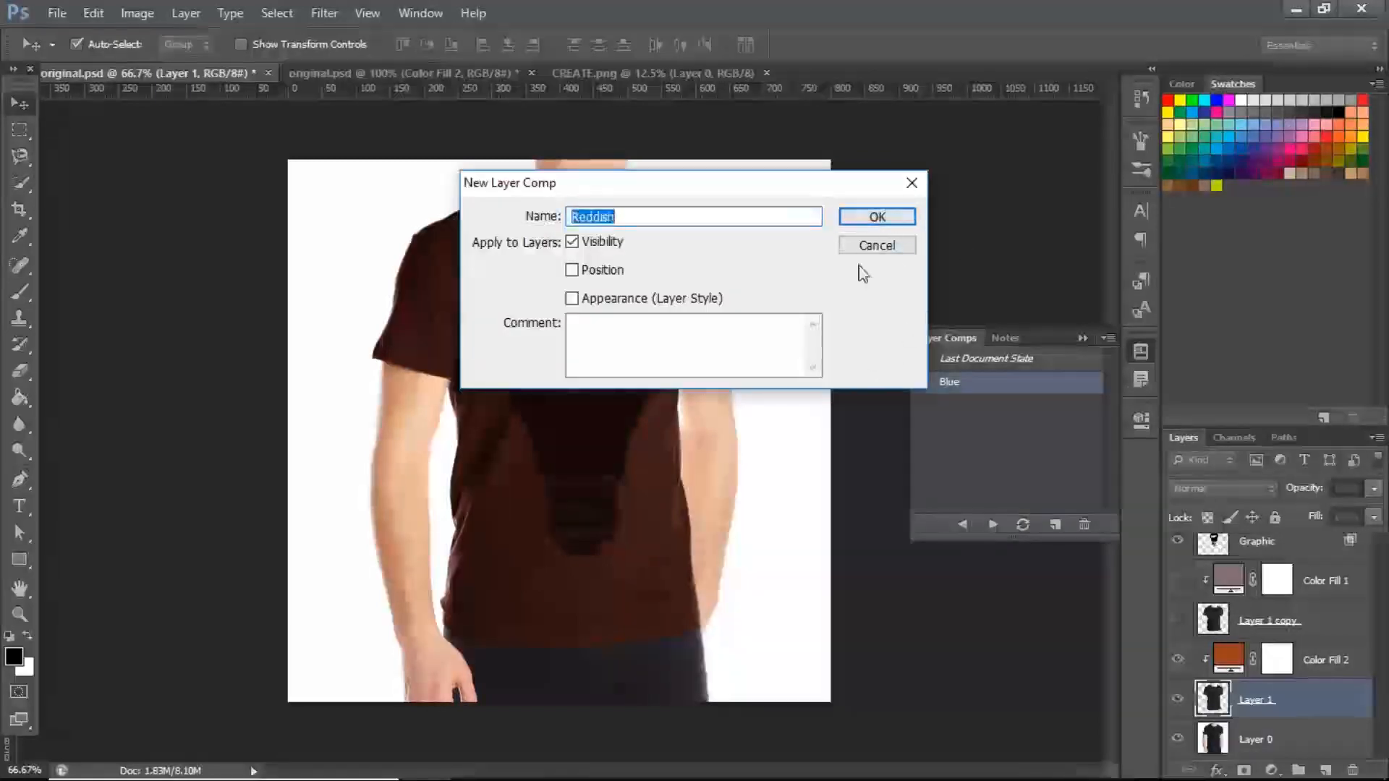
pyautogui.click(872, 217)
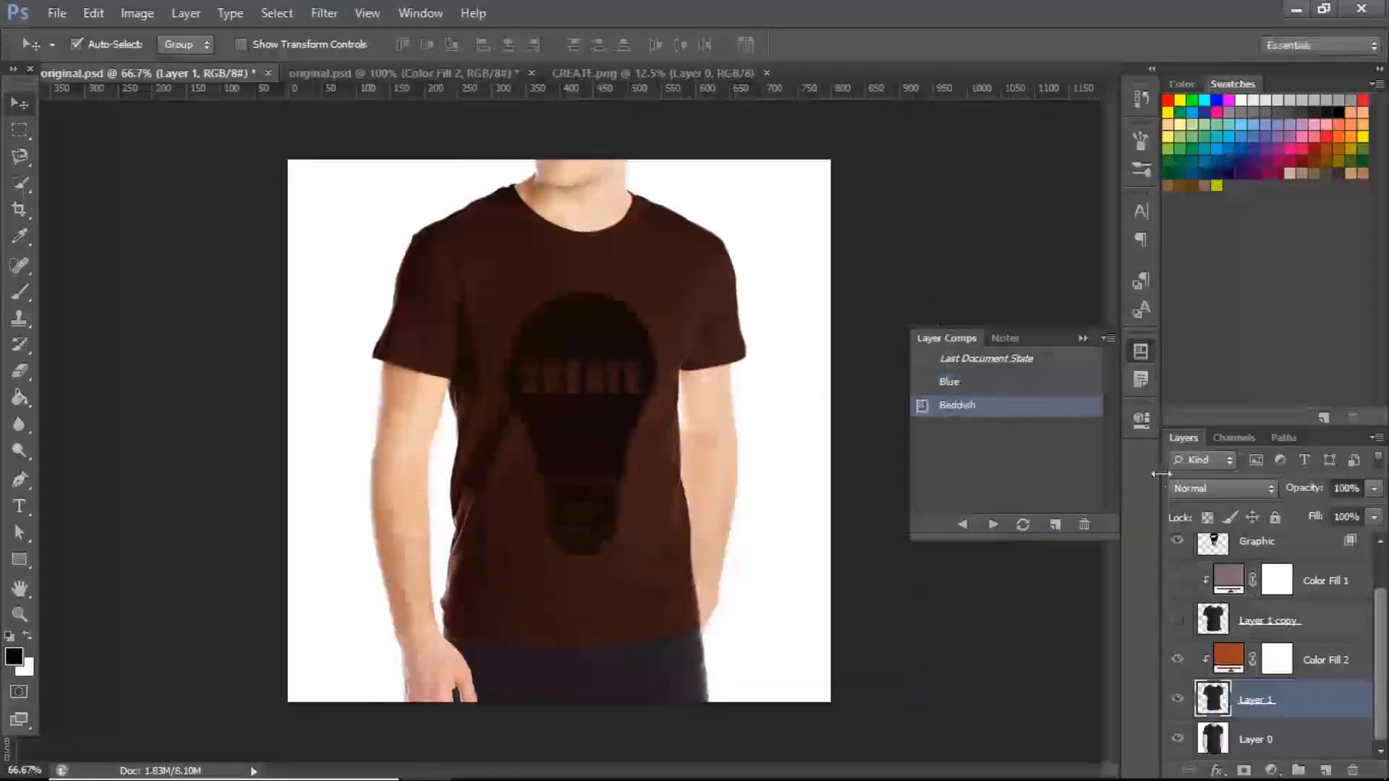
# - Show Layer 1 copy with Color Fill 1 and change Color Fill 1's colour to green 4f7e35
pyautogui.click(1179, 621)
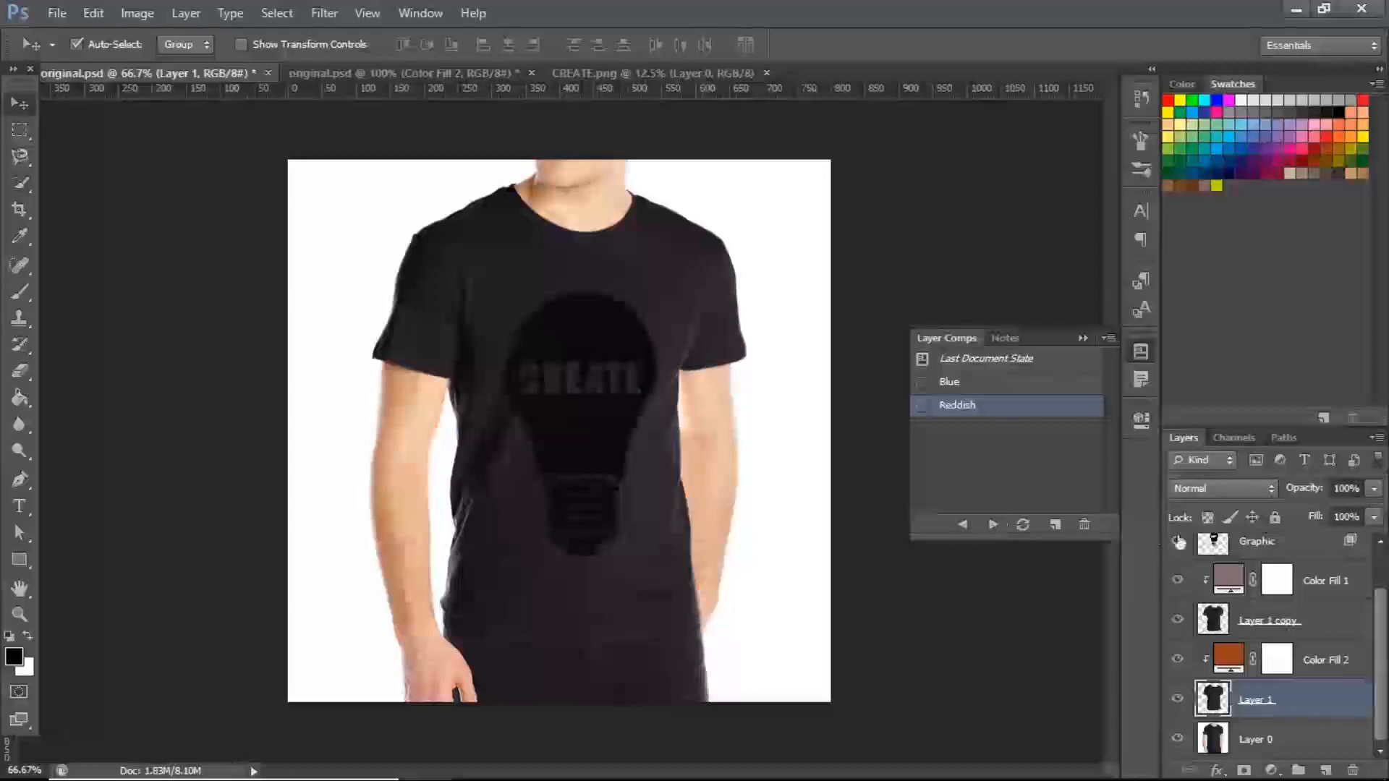
pyautogui.click(1234, 588)
pyautogui.doubleClick(1236, 590)
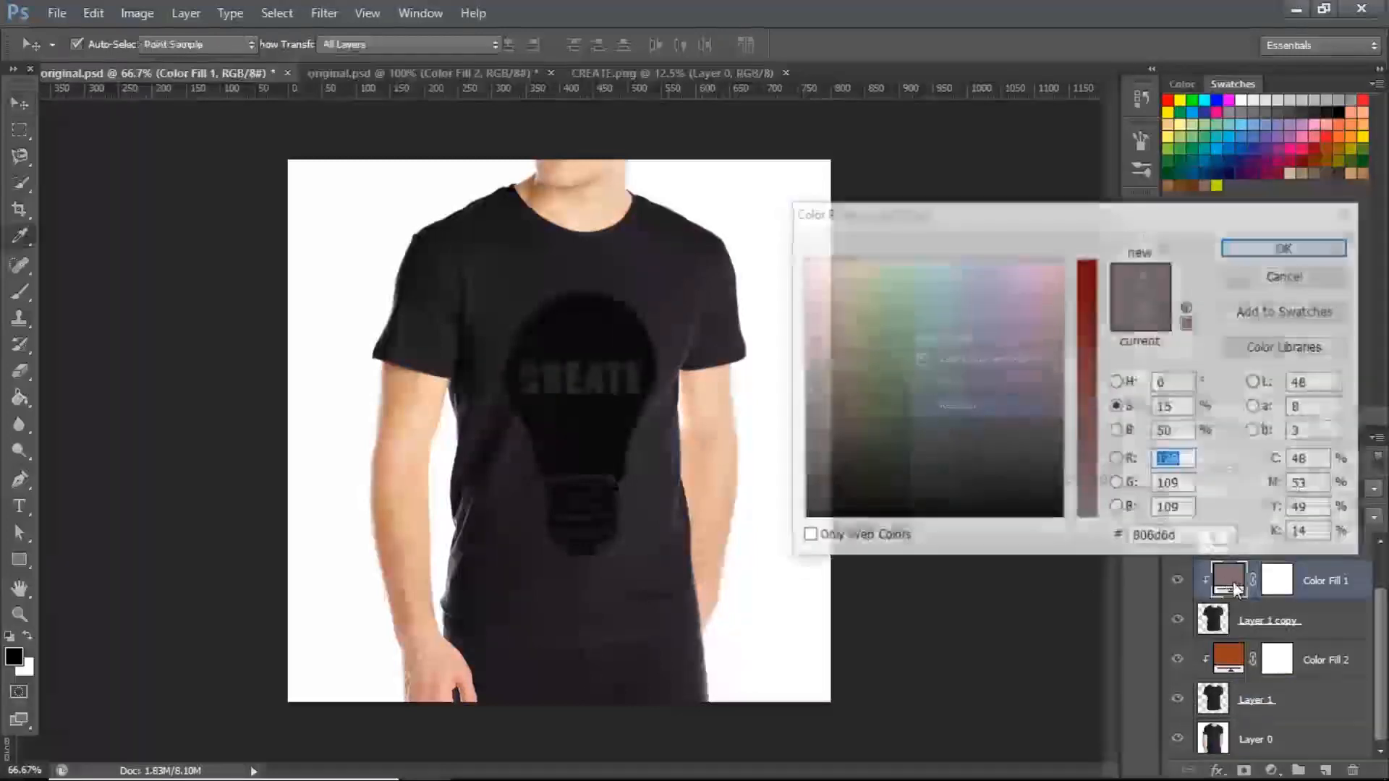
pyautogui.click(1118, 381)
pyautogui.click(874, 395)
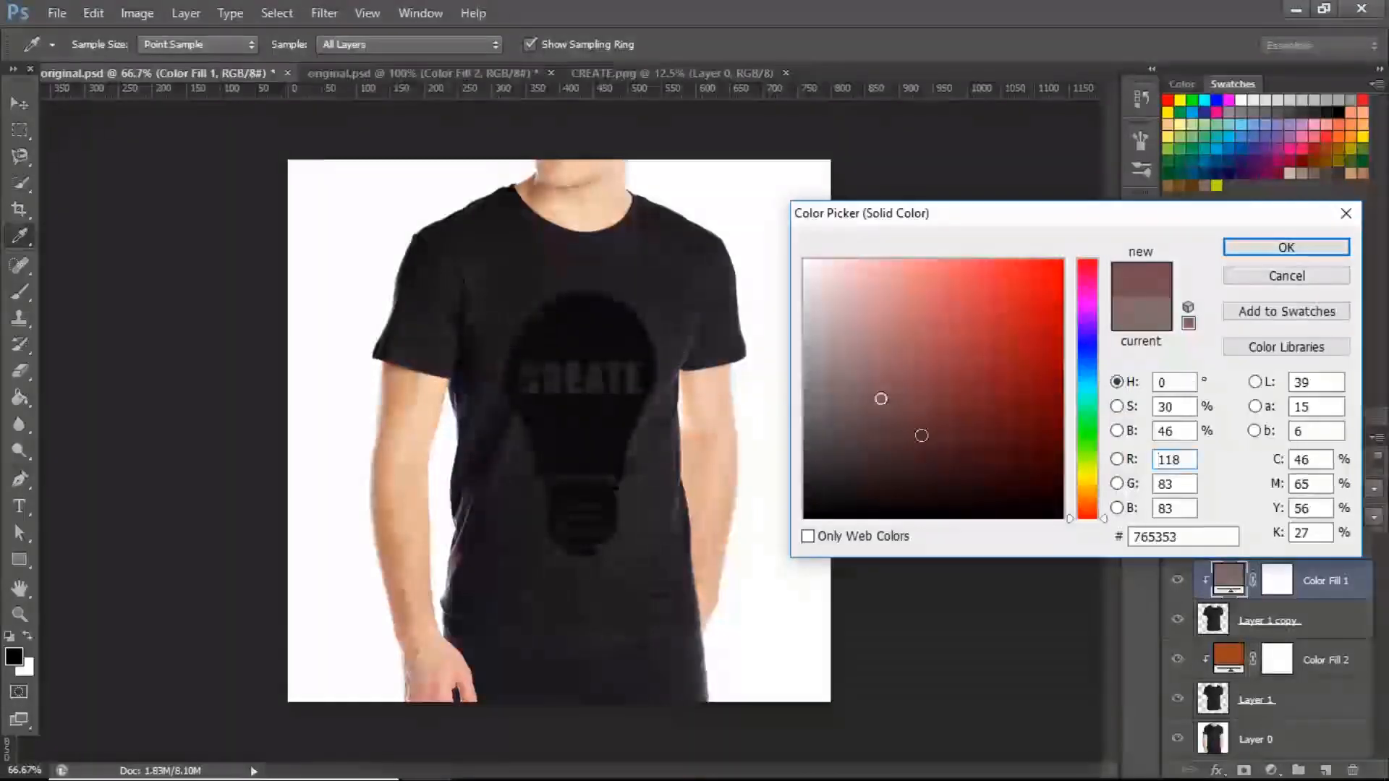
pyautogui.click(932, 441)
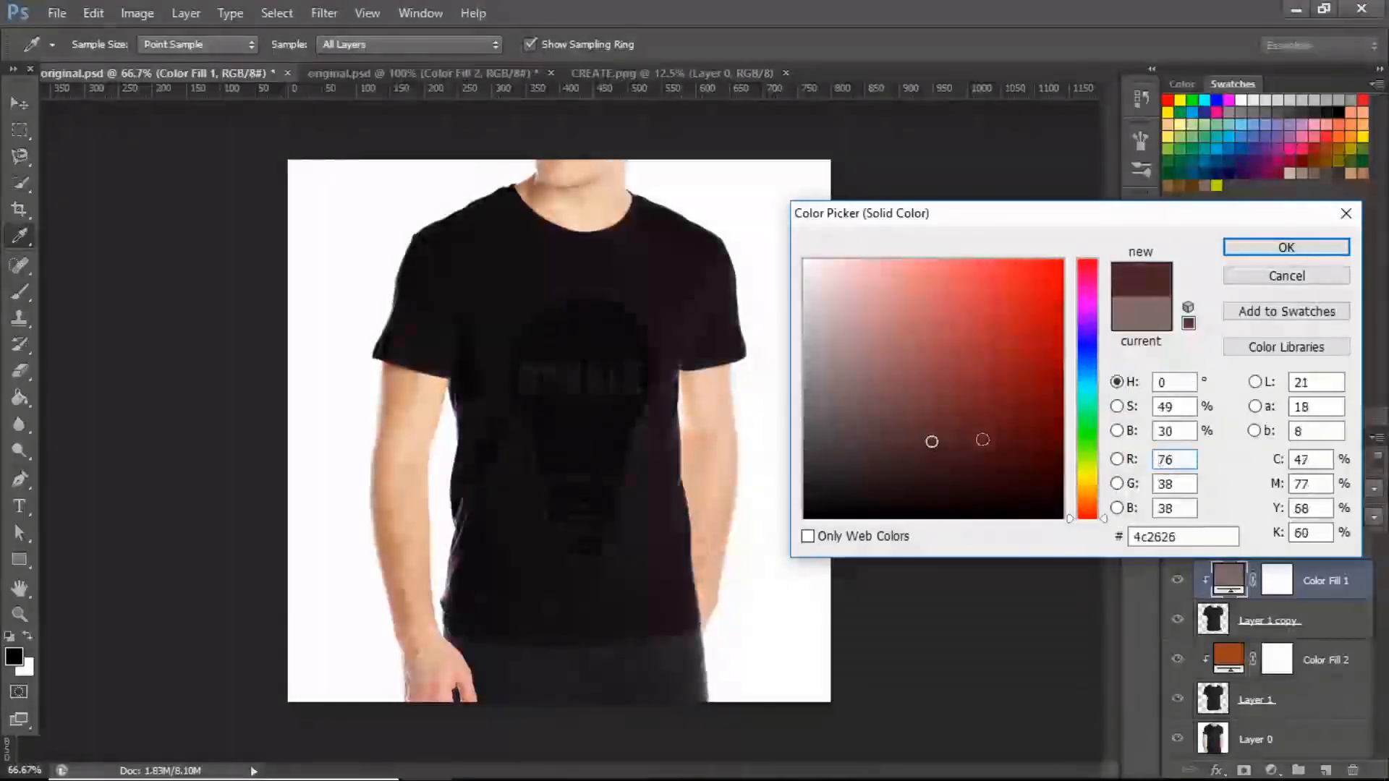
pyautogui.click(1088, 484)
pyautogui.click(987, 458)
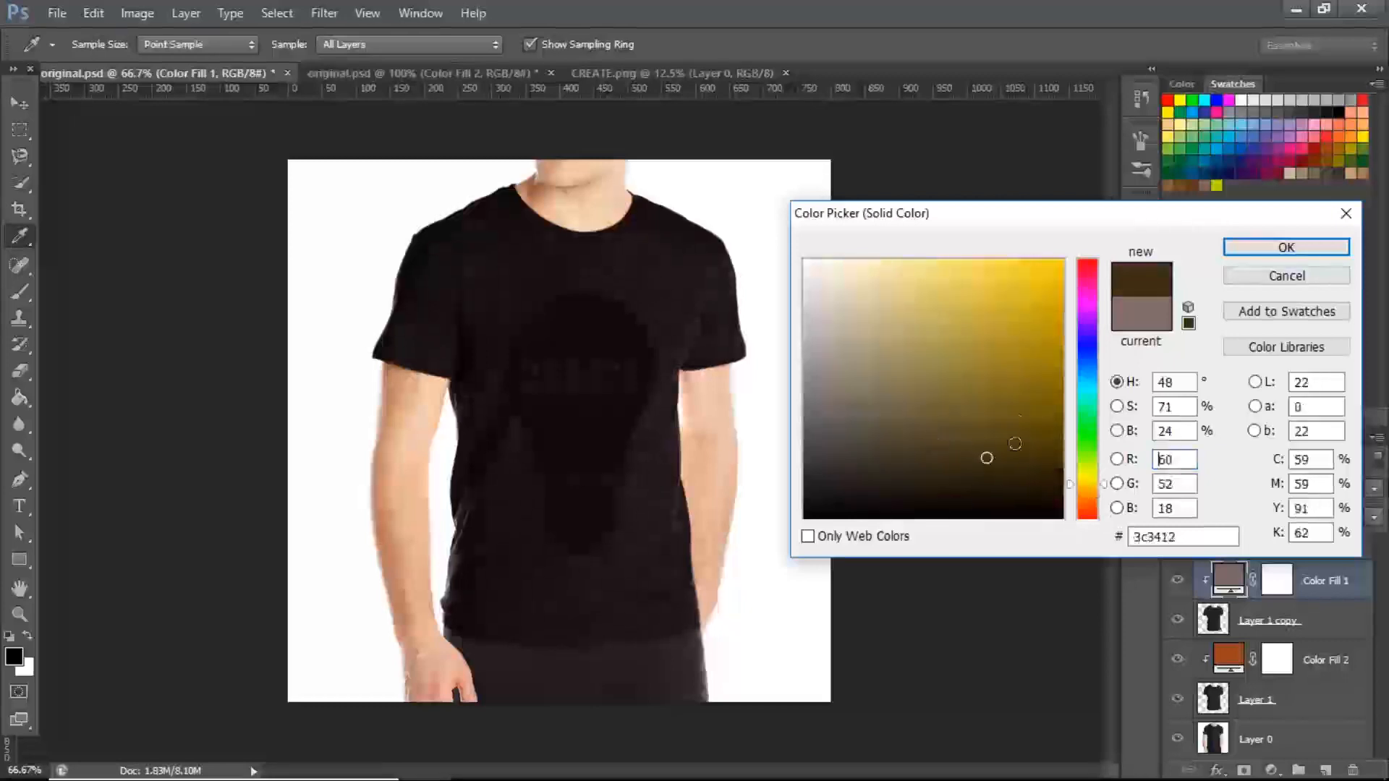
pyautogui.click(1088, 448)
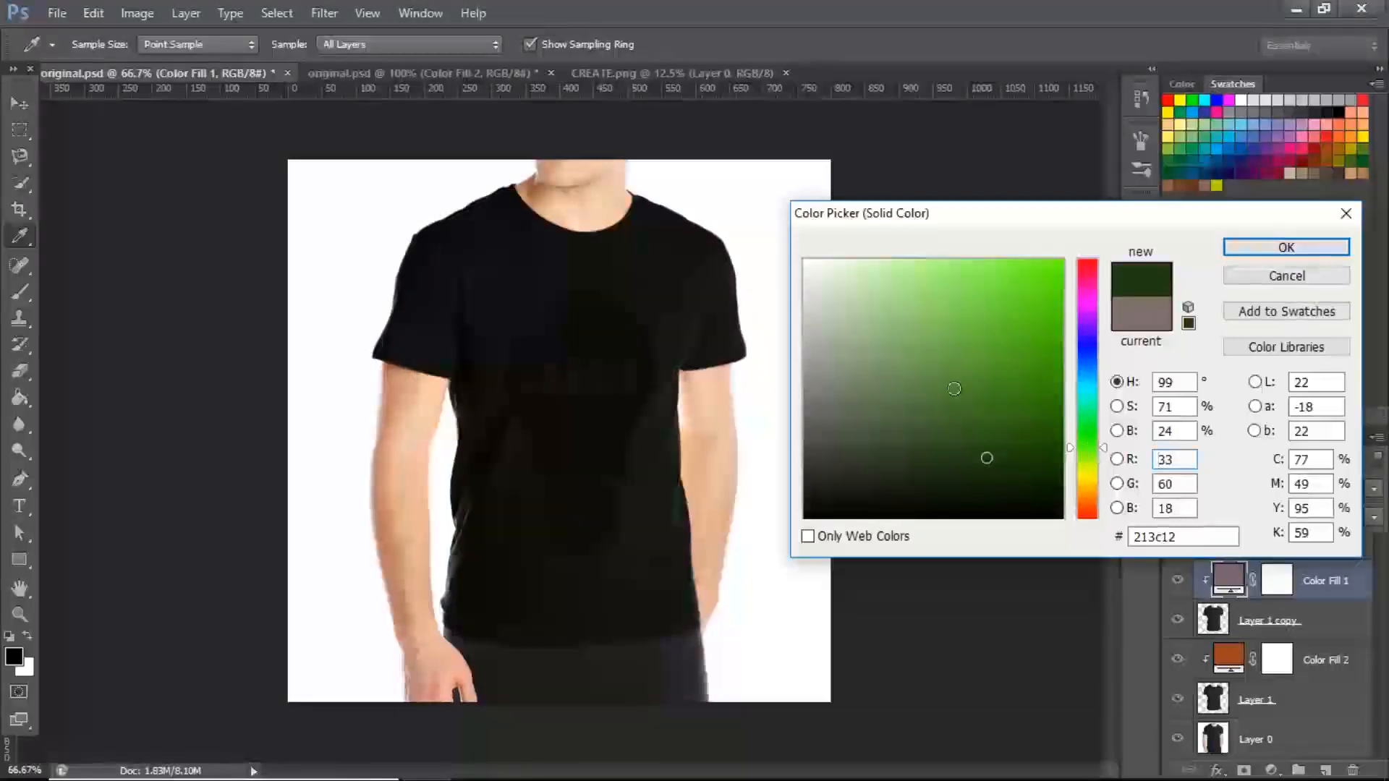
pyautogui.click(955, 390)
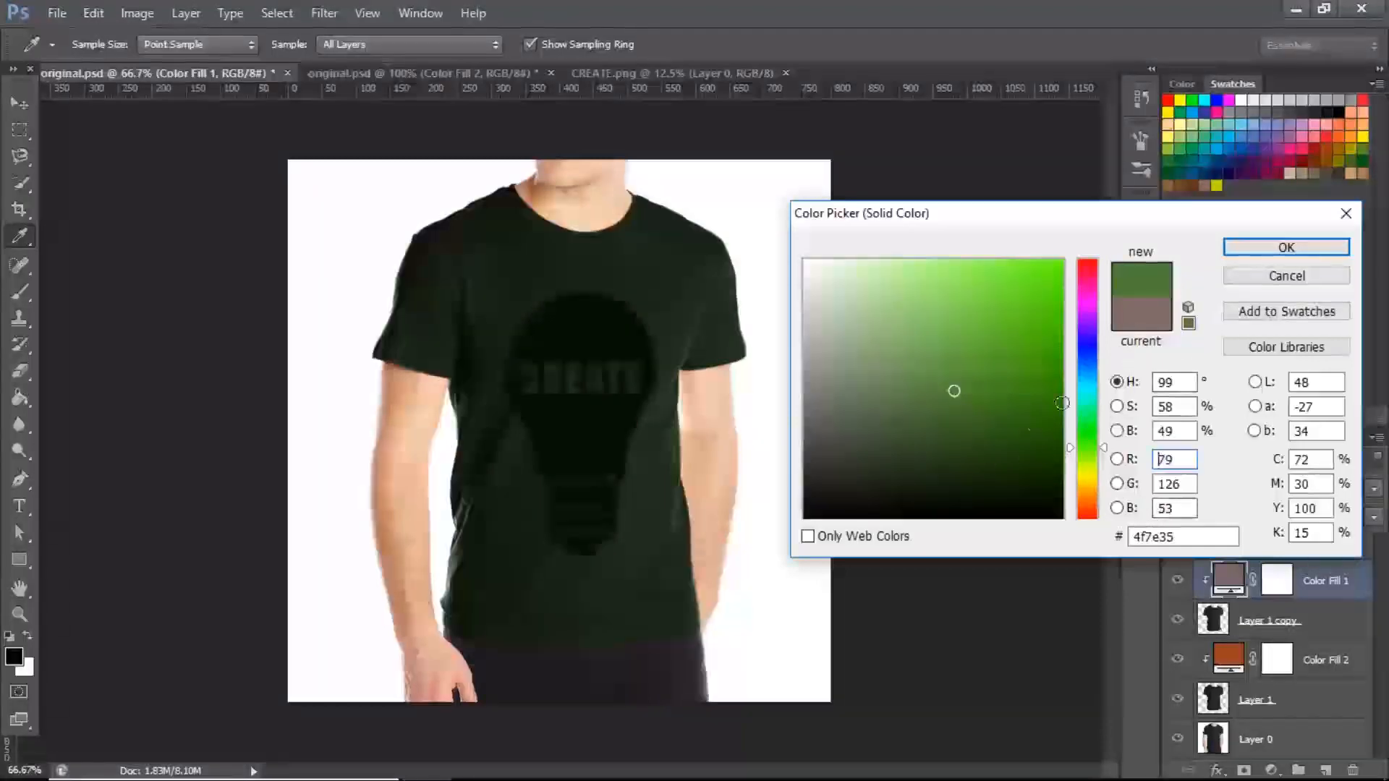
pyautogui.click(1249, 253)
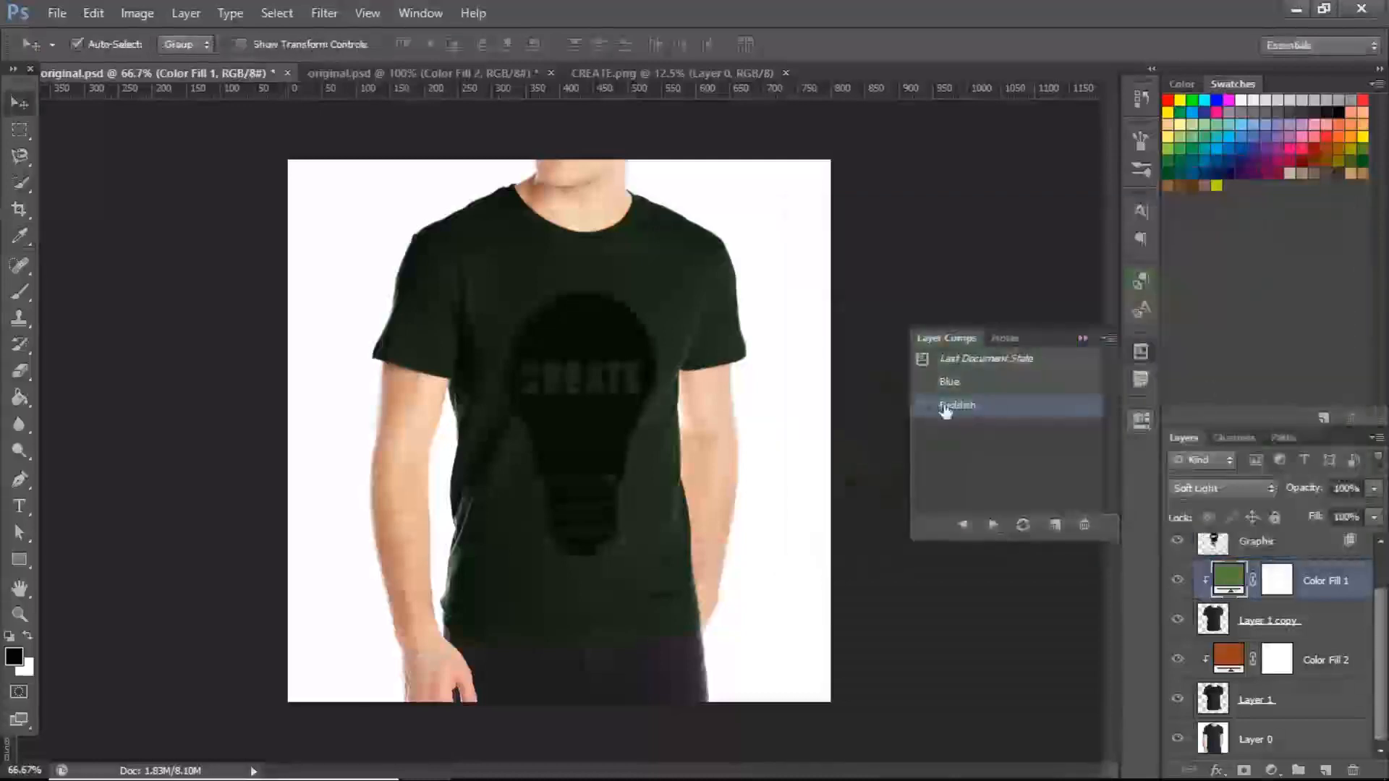
# - Save the green shirt's layer visibility as a layer comp named Green
pyautogui.click(1056, 525)
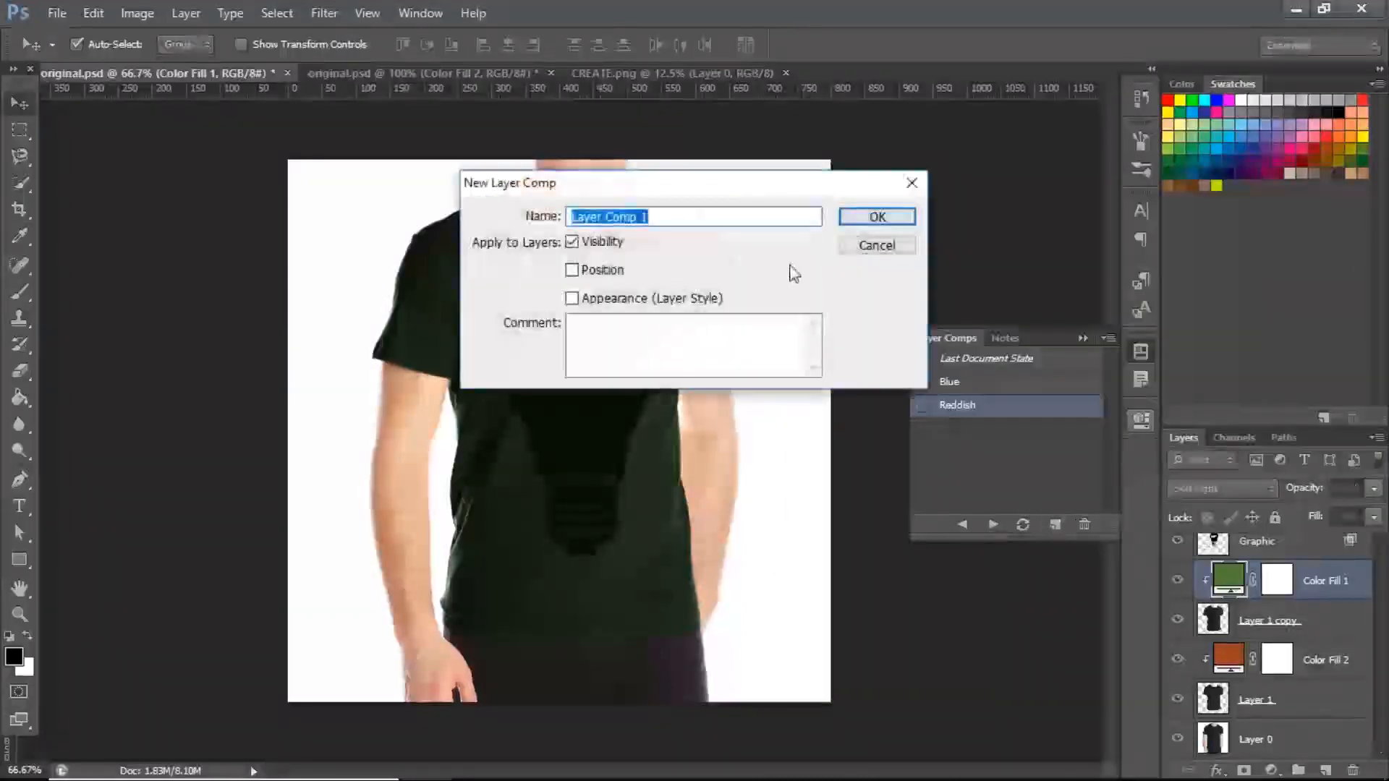
pyautogui.write('Green')
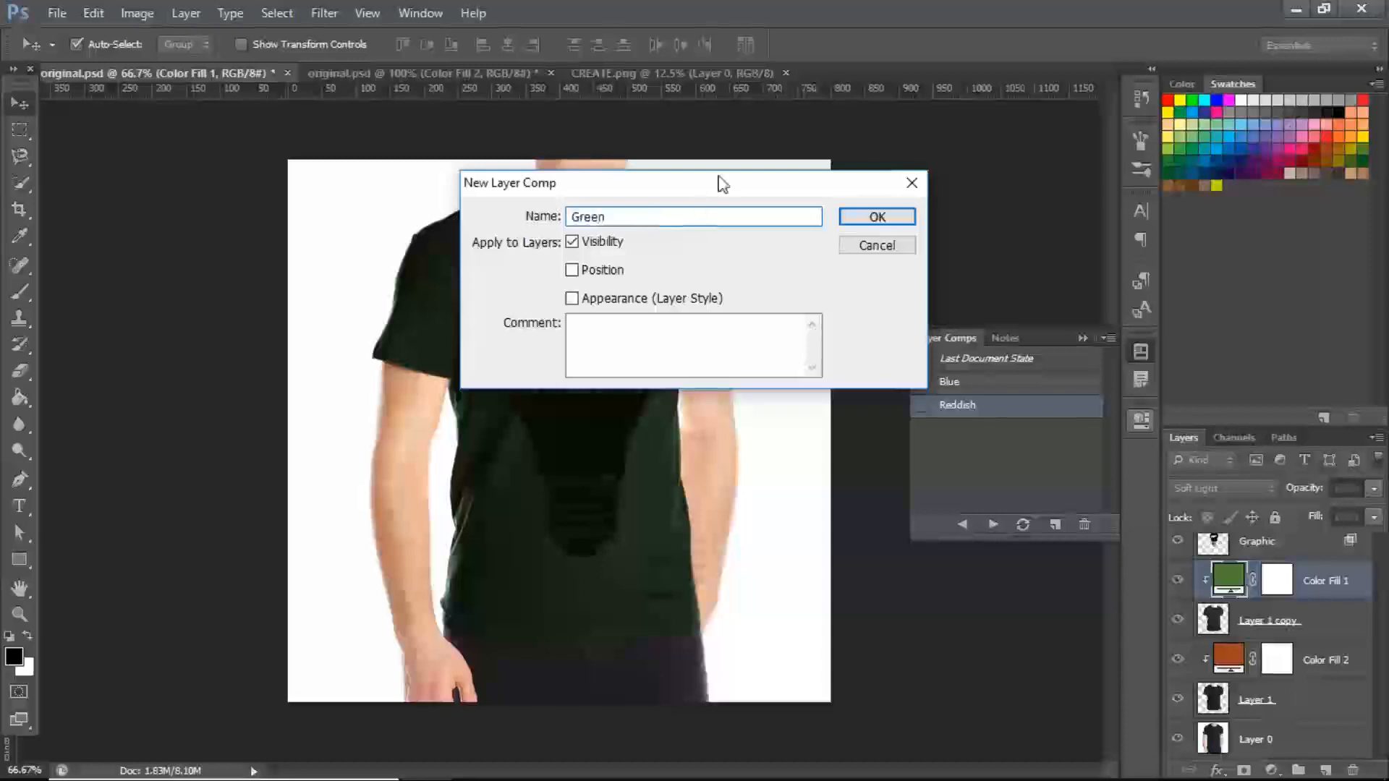
pyautogui.click(854, 218)
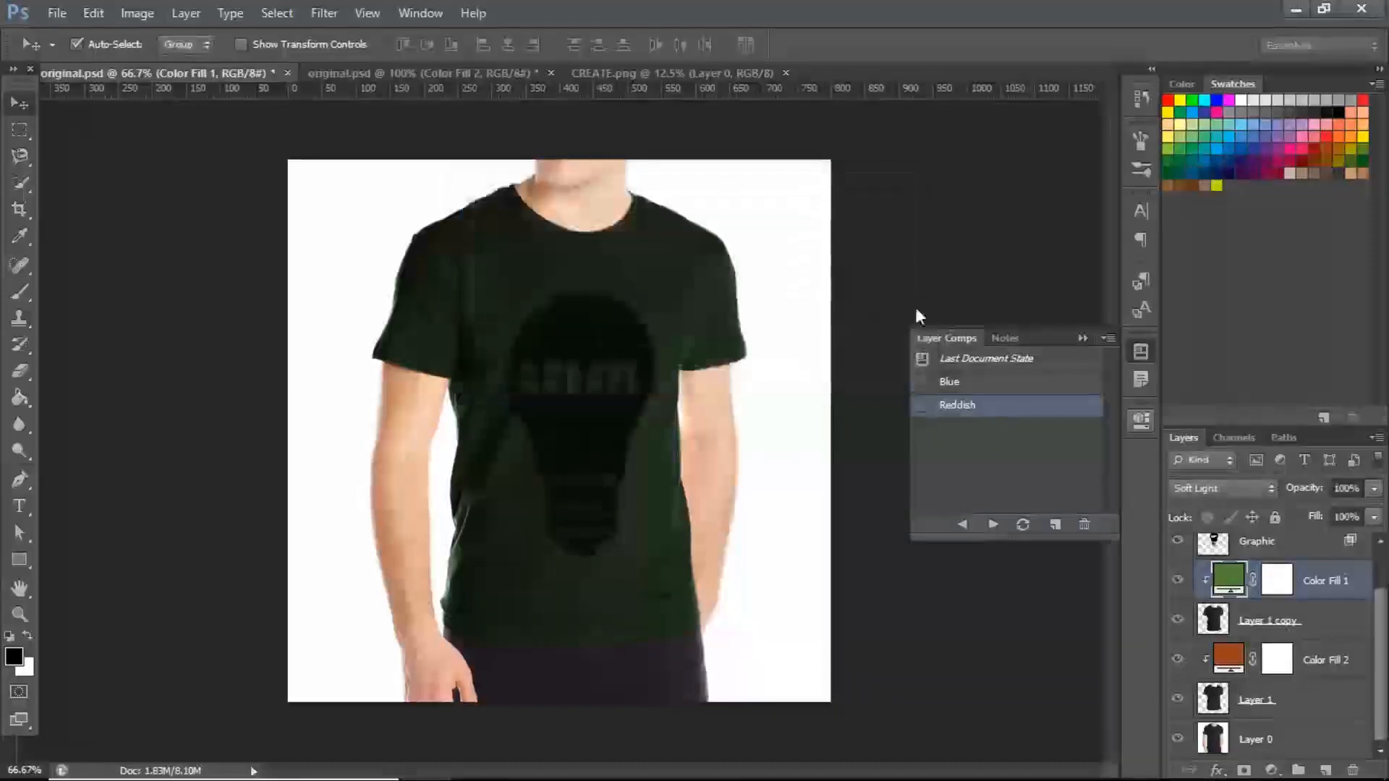
# - Switch between the Blue, Reddish and Green layer comps to compare the shirt colours
pyautogui.click(924, 385)
pyautogui.click(921, 407)
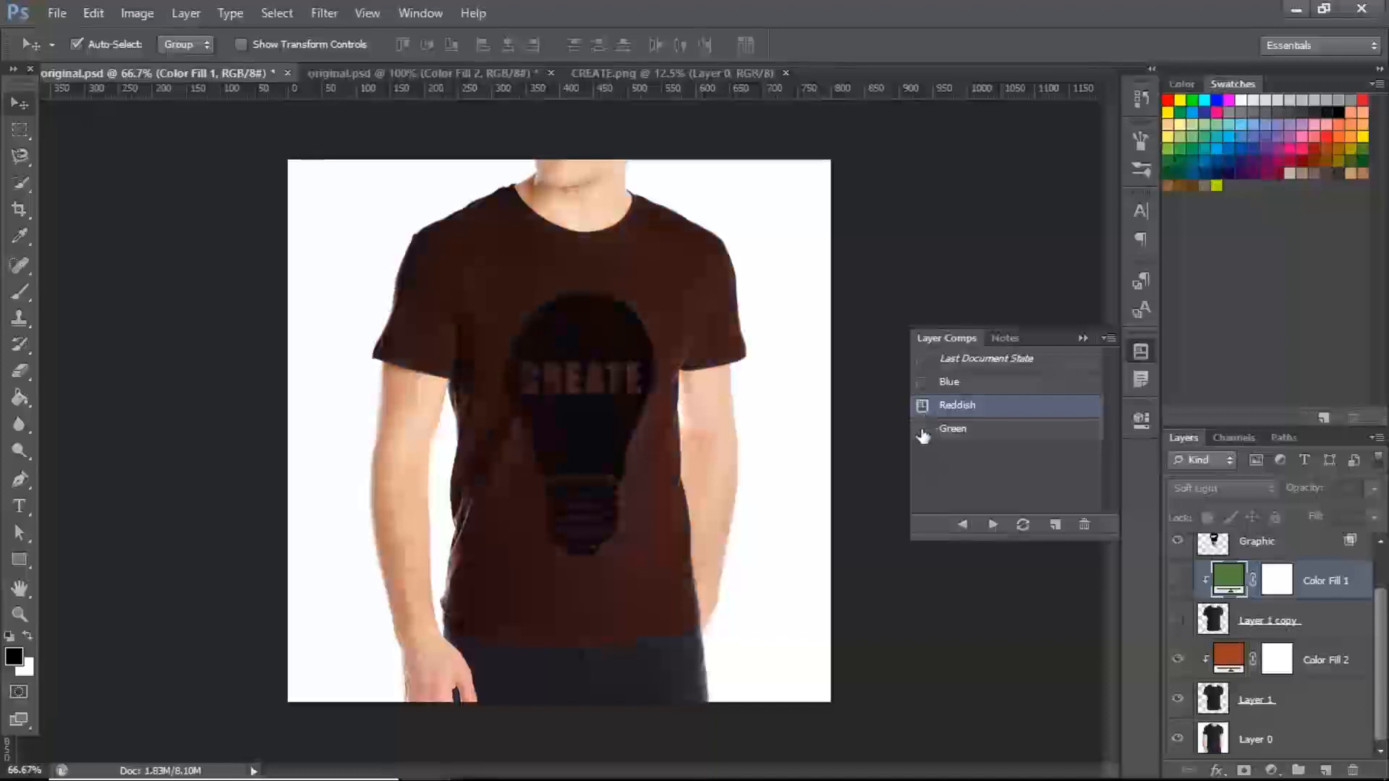
pyautogui.click(923, 430)
pyautogui.click(923, 384)
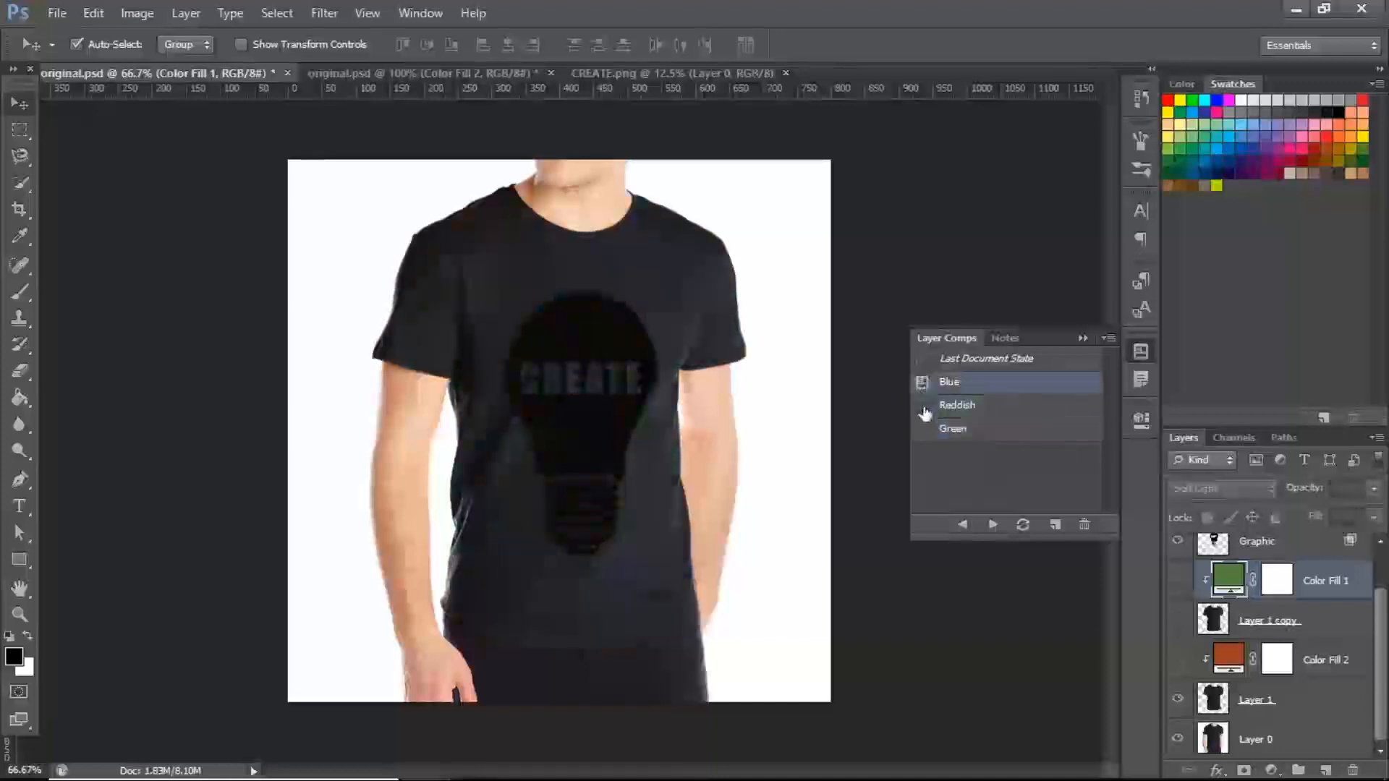
pyautogui.click(922, 406)
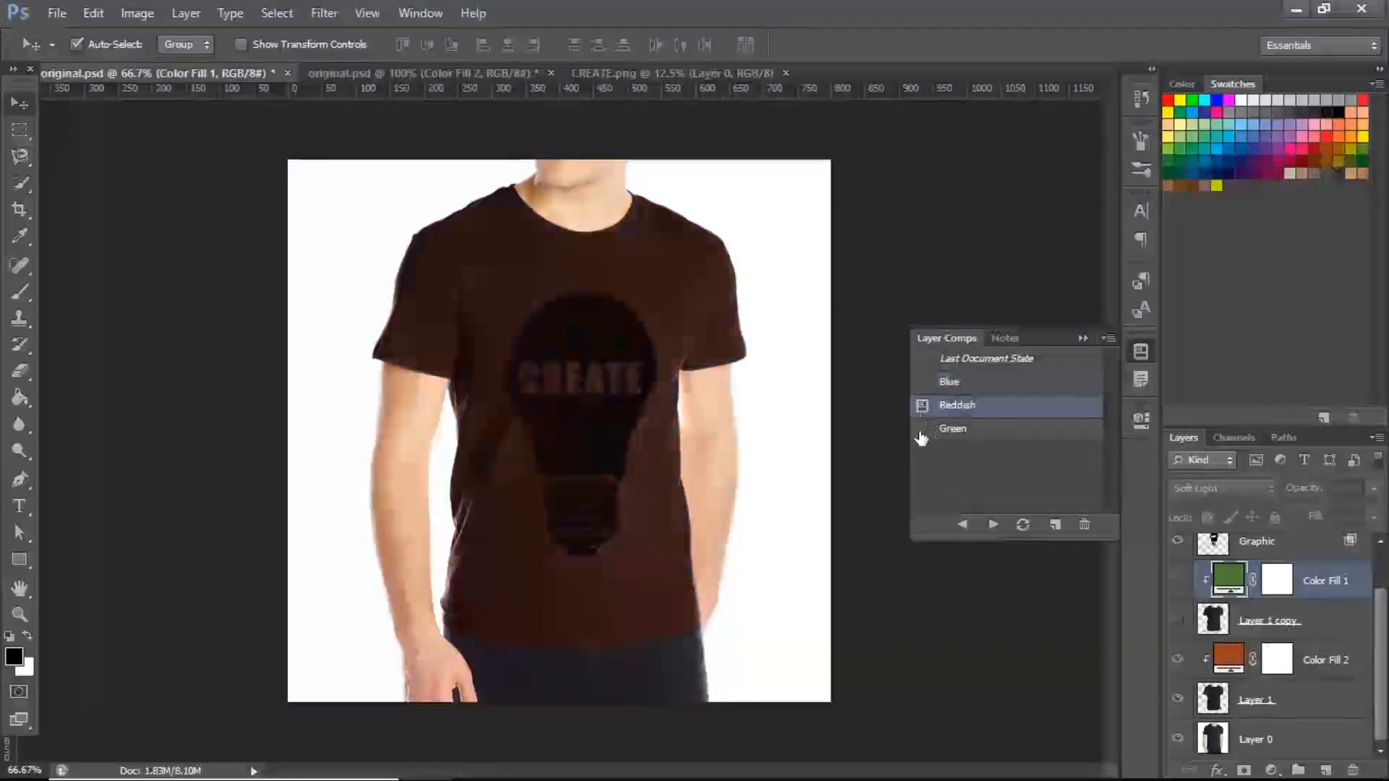
pyautogui.click(922, 431)
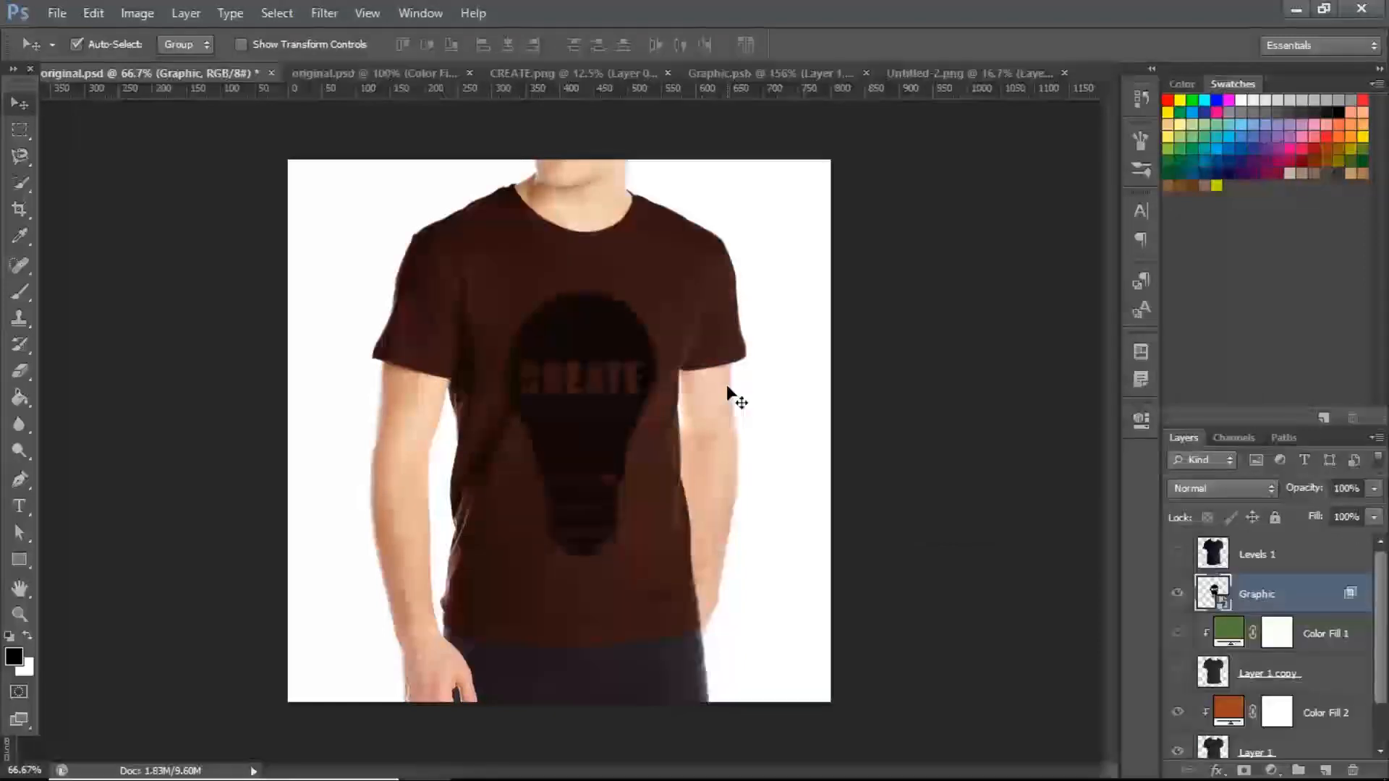